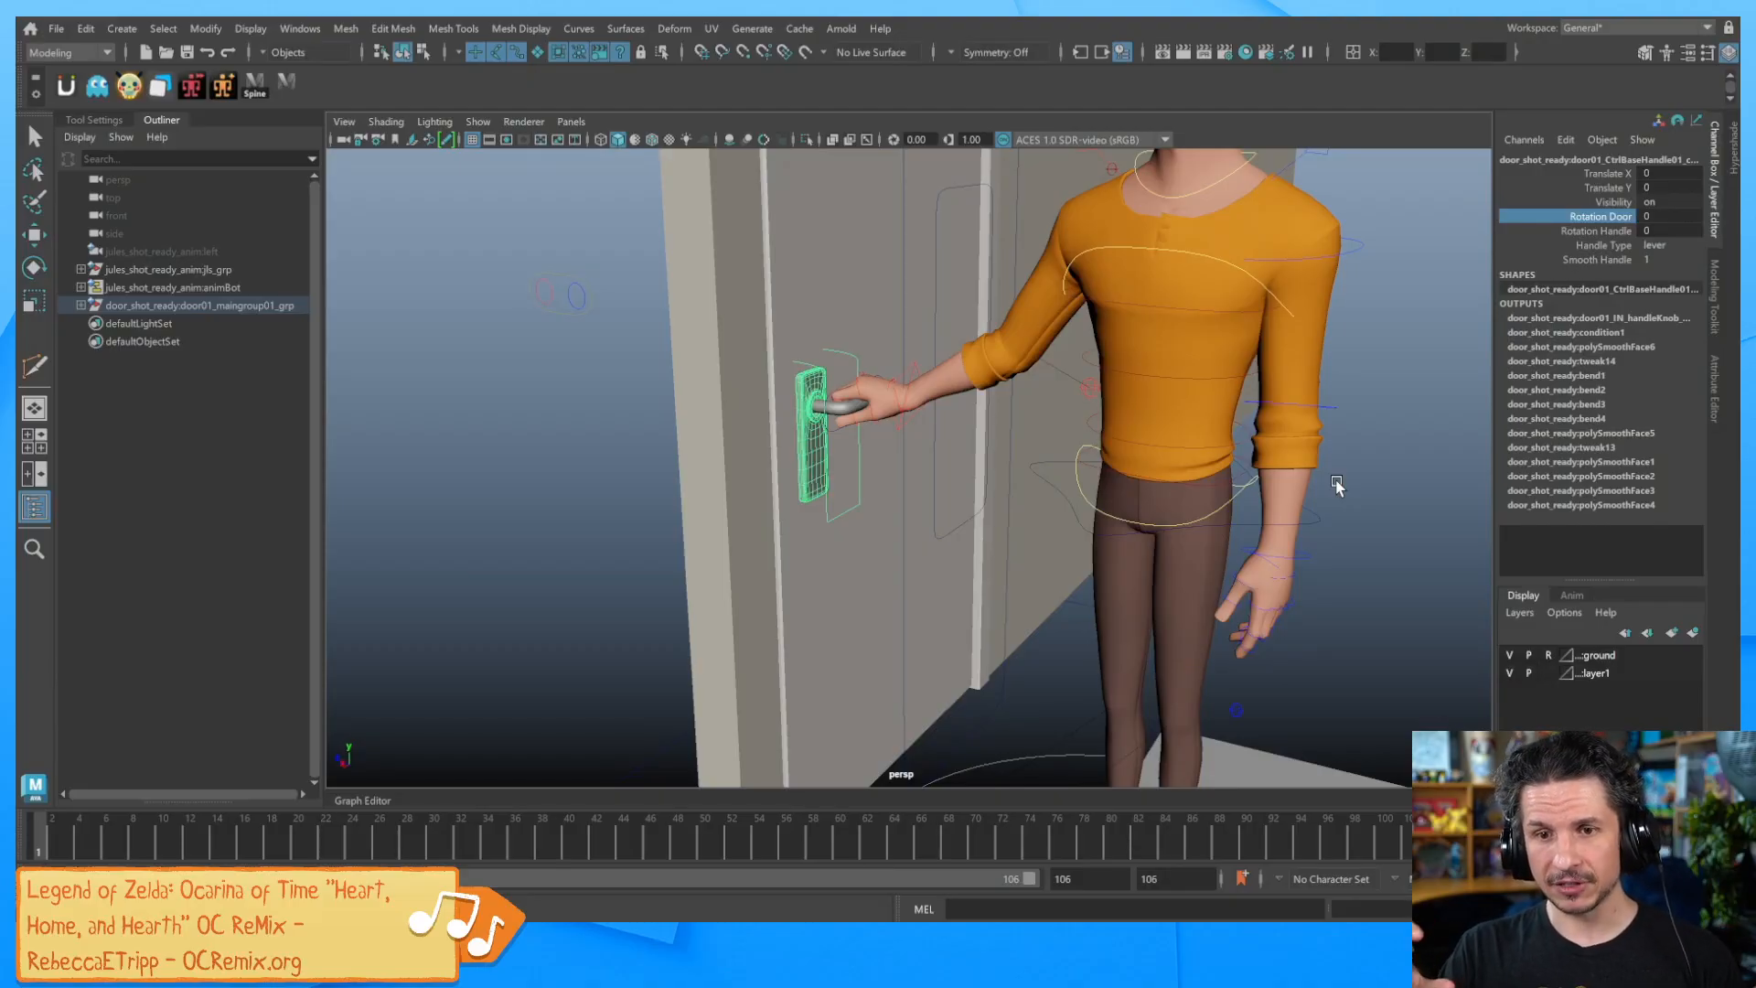
Try a Rotation Handle of -49.7 and a Rotation Door of -40.6 on the door handle control, and undo both
alt+drag(1309, 526, 1153, 468)
key(ctrl+z)
click(1618, 232)
middle_drag(1179, 443, 926, 475)
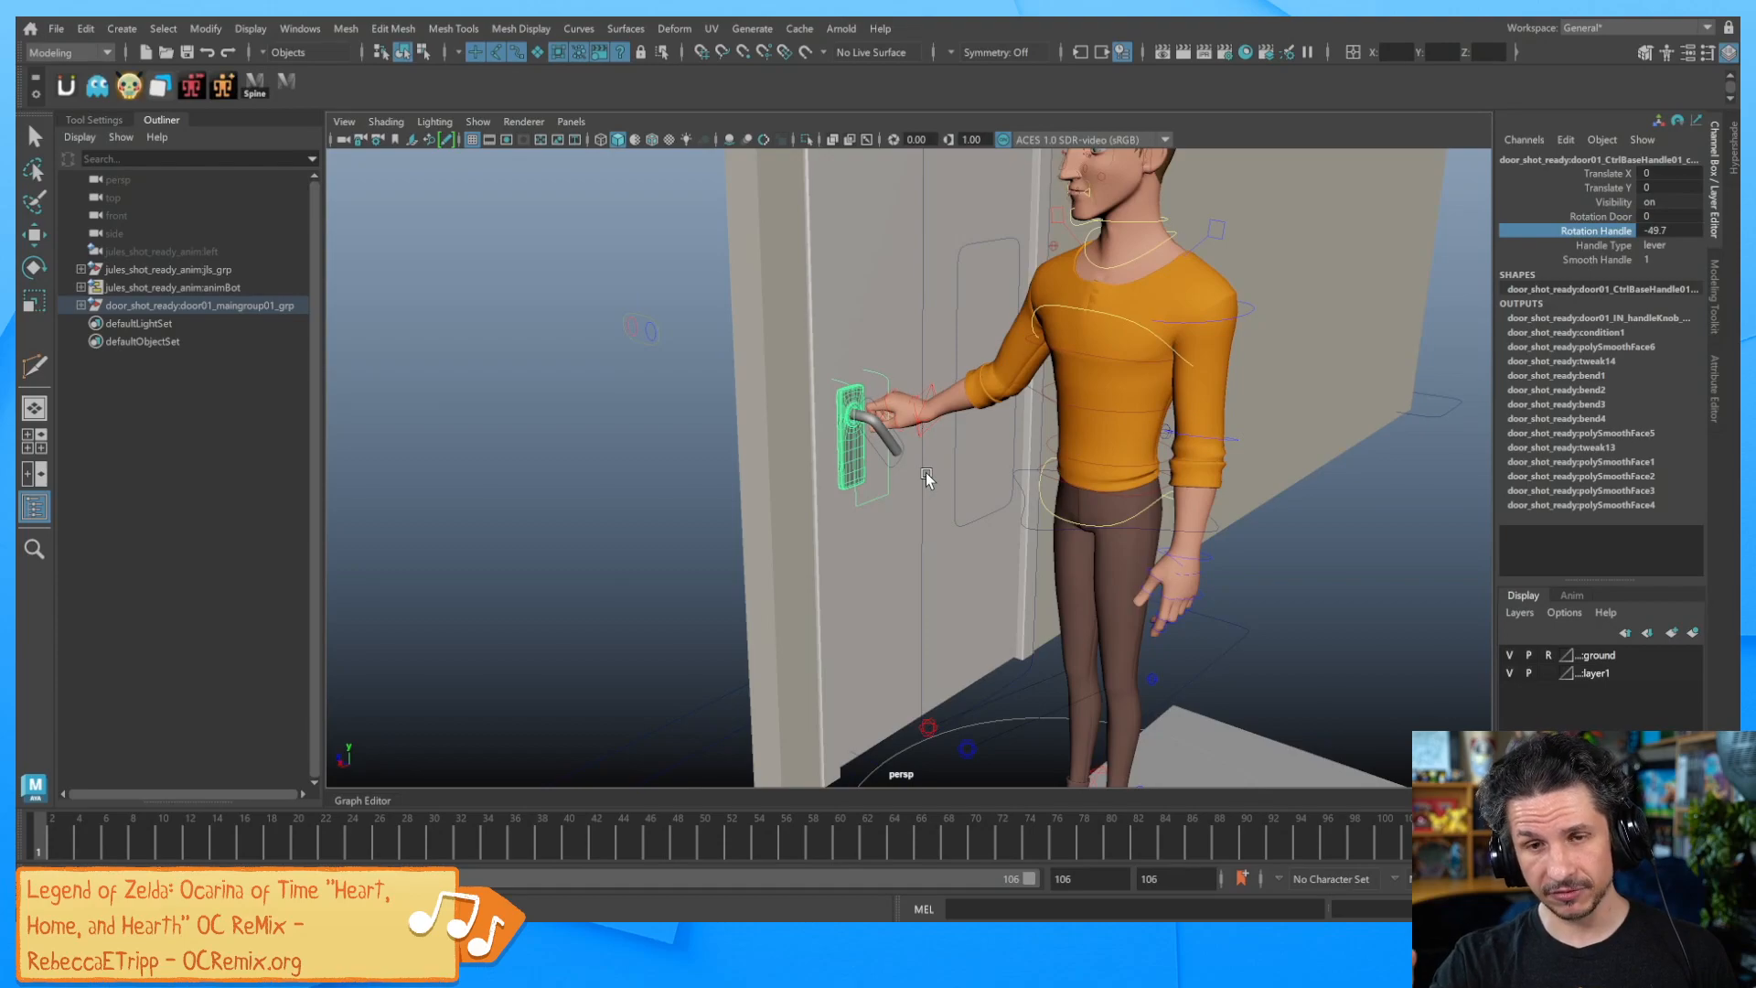
click(1600, 215)
middle_drag(1382, 403, 1183, 439)
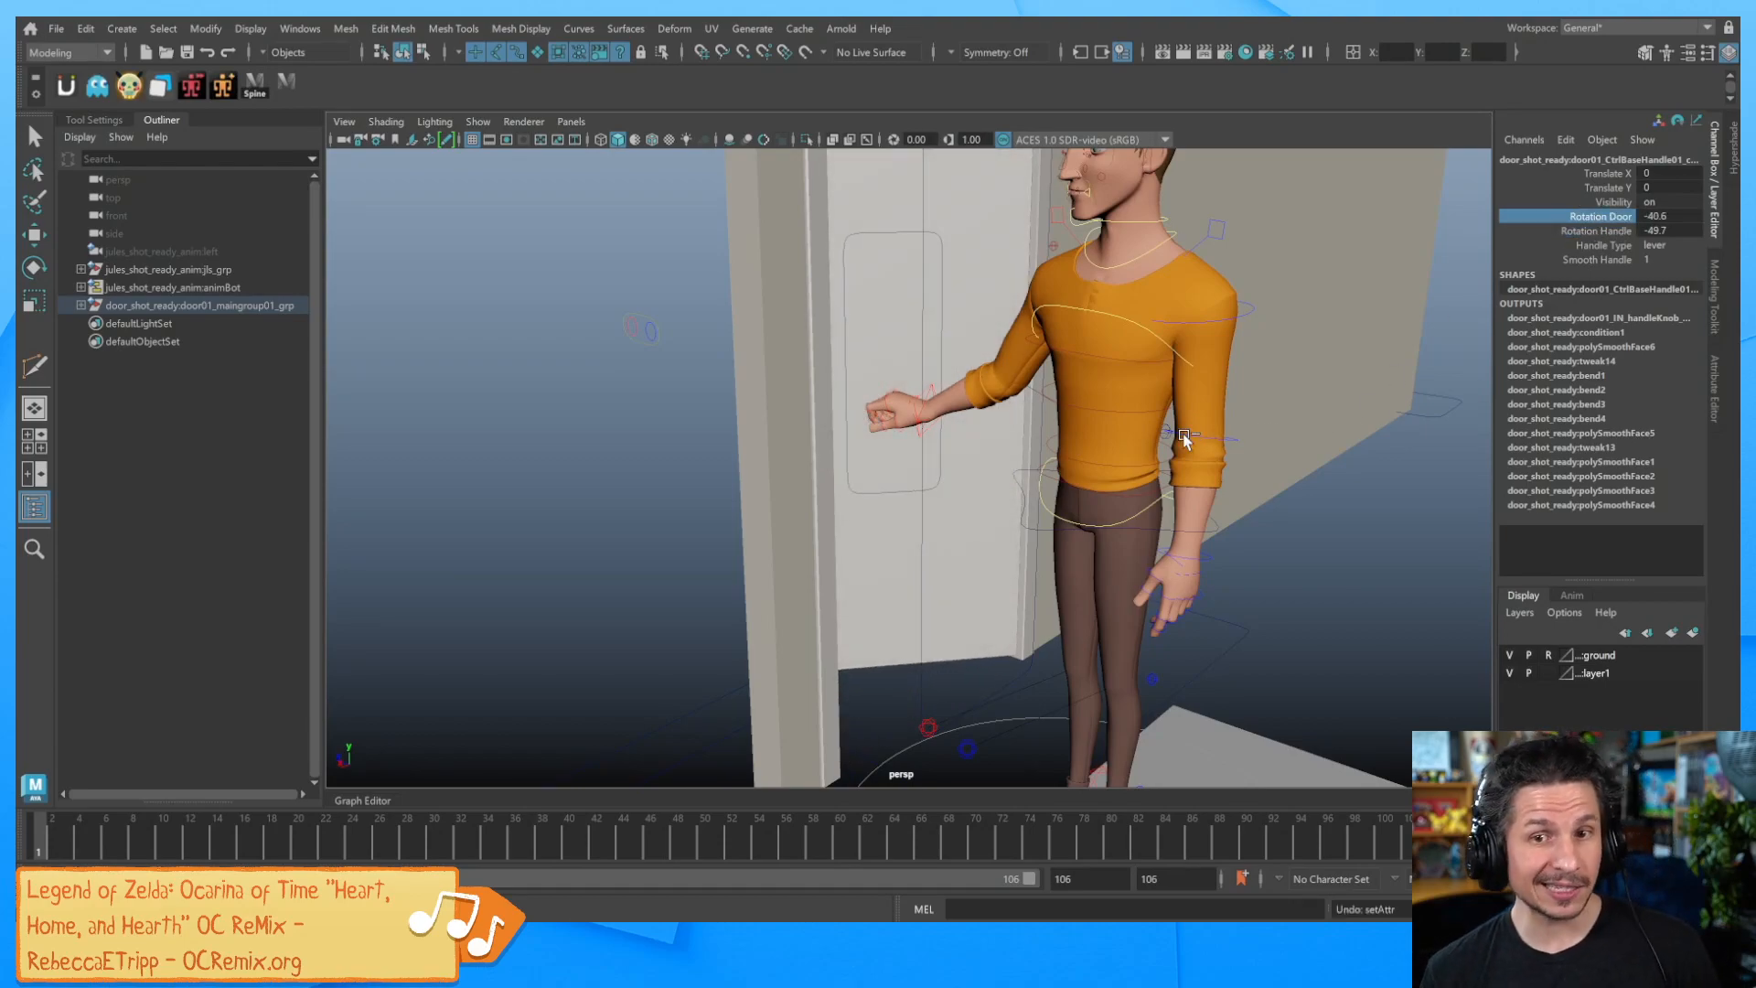
key(ctrl+z)
key(ctrl+z)
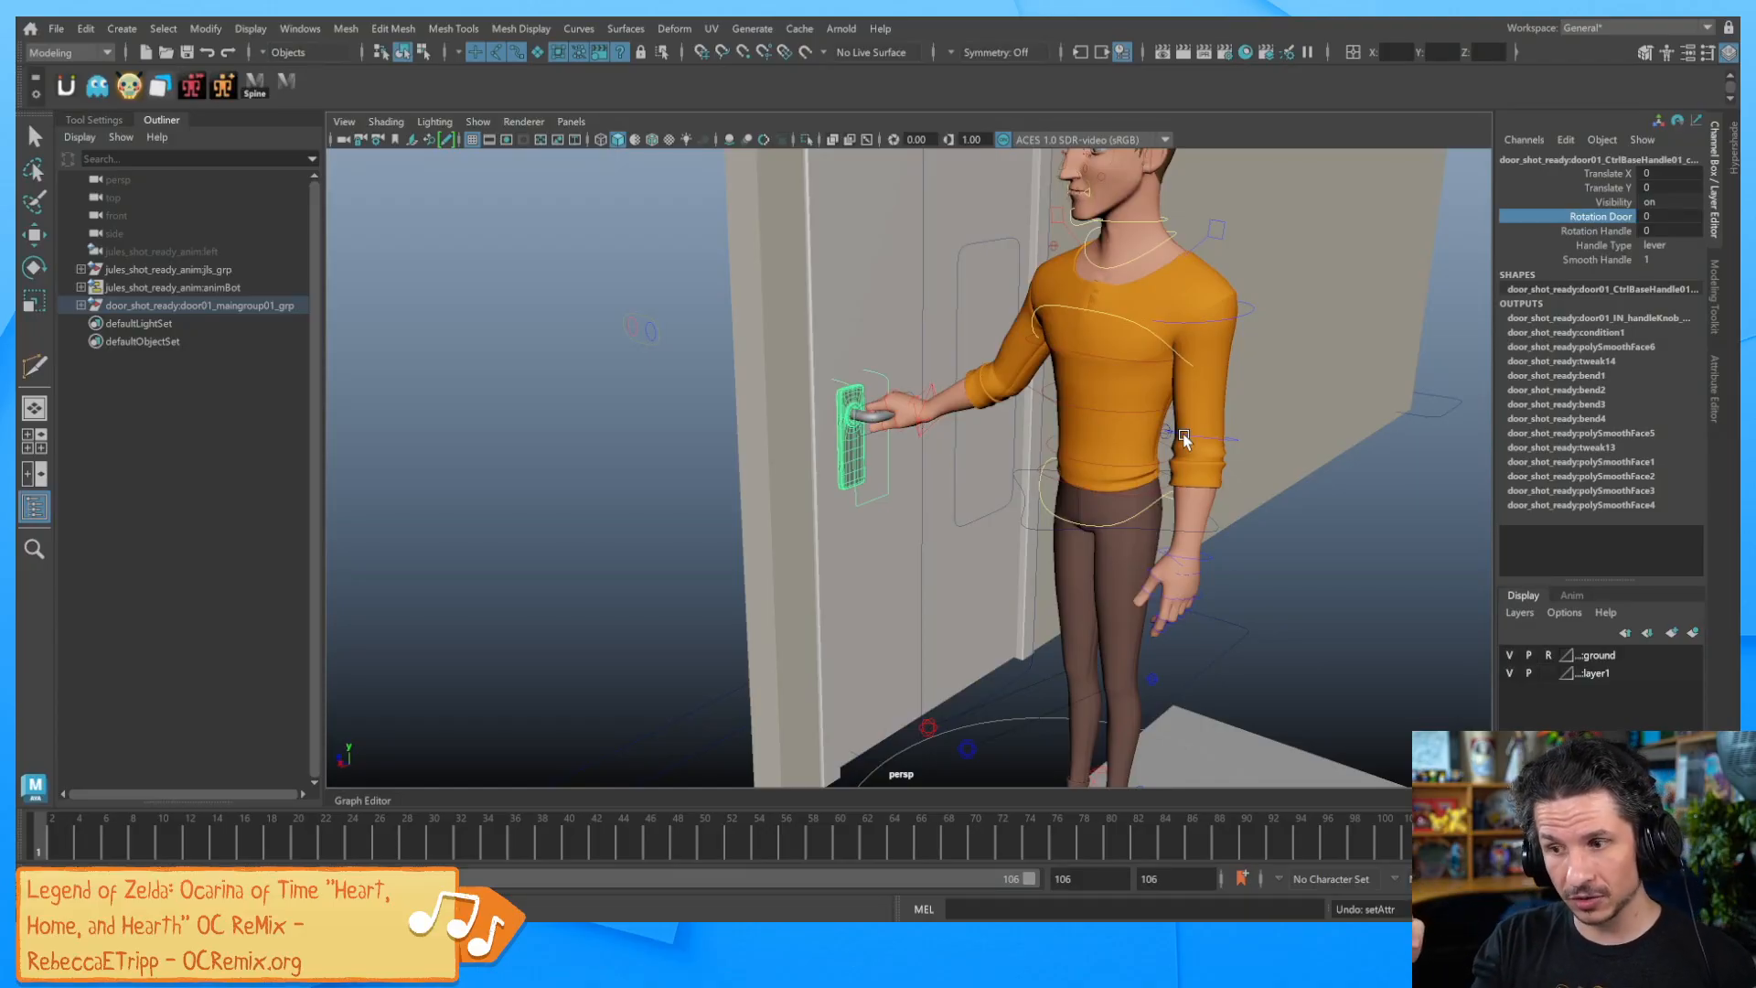
Try a Rotation Handle value of -47 on the door handle control and undo it
click(1599, 230)
middle_drag(1262, 393, 1072, 407)
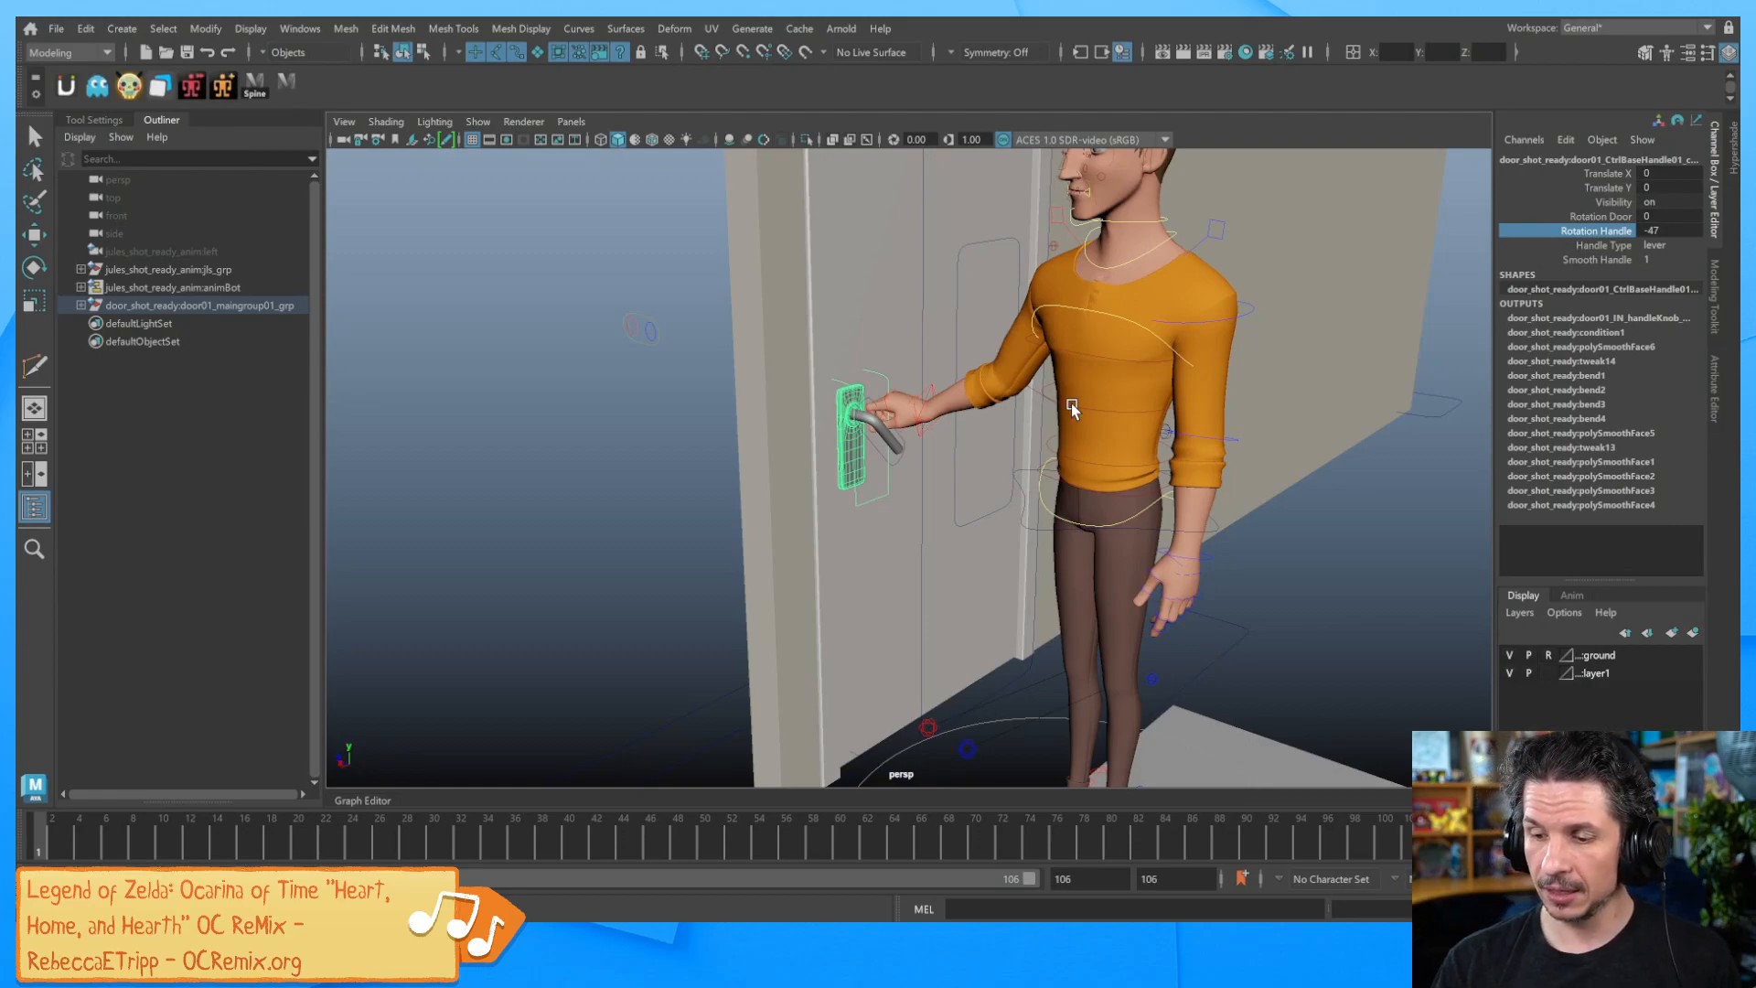
mouse_move(979, 580)
alt+mouse_down()
mouse_move(951, 588)
mouse_move(981, 578)
alt+mouse_up()
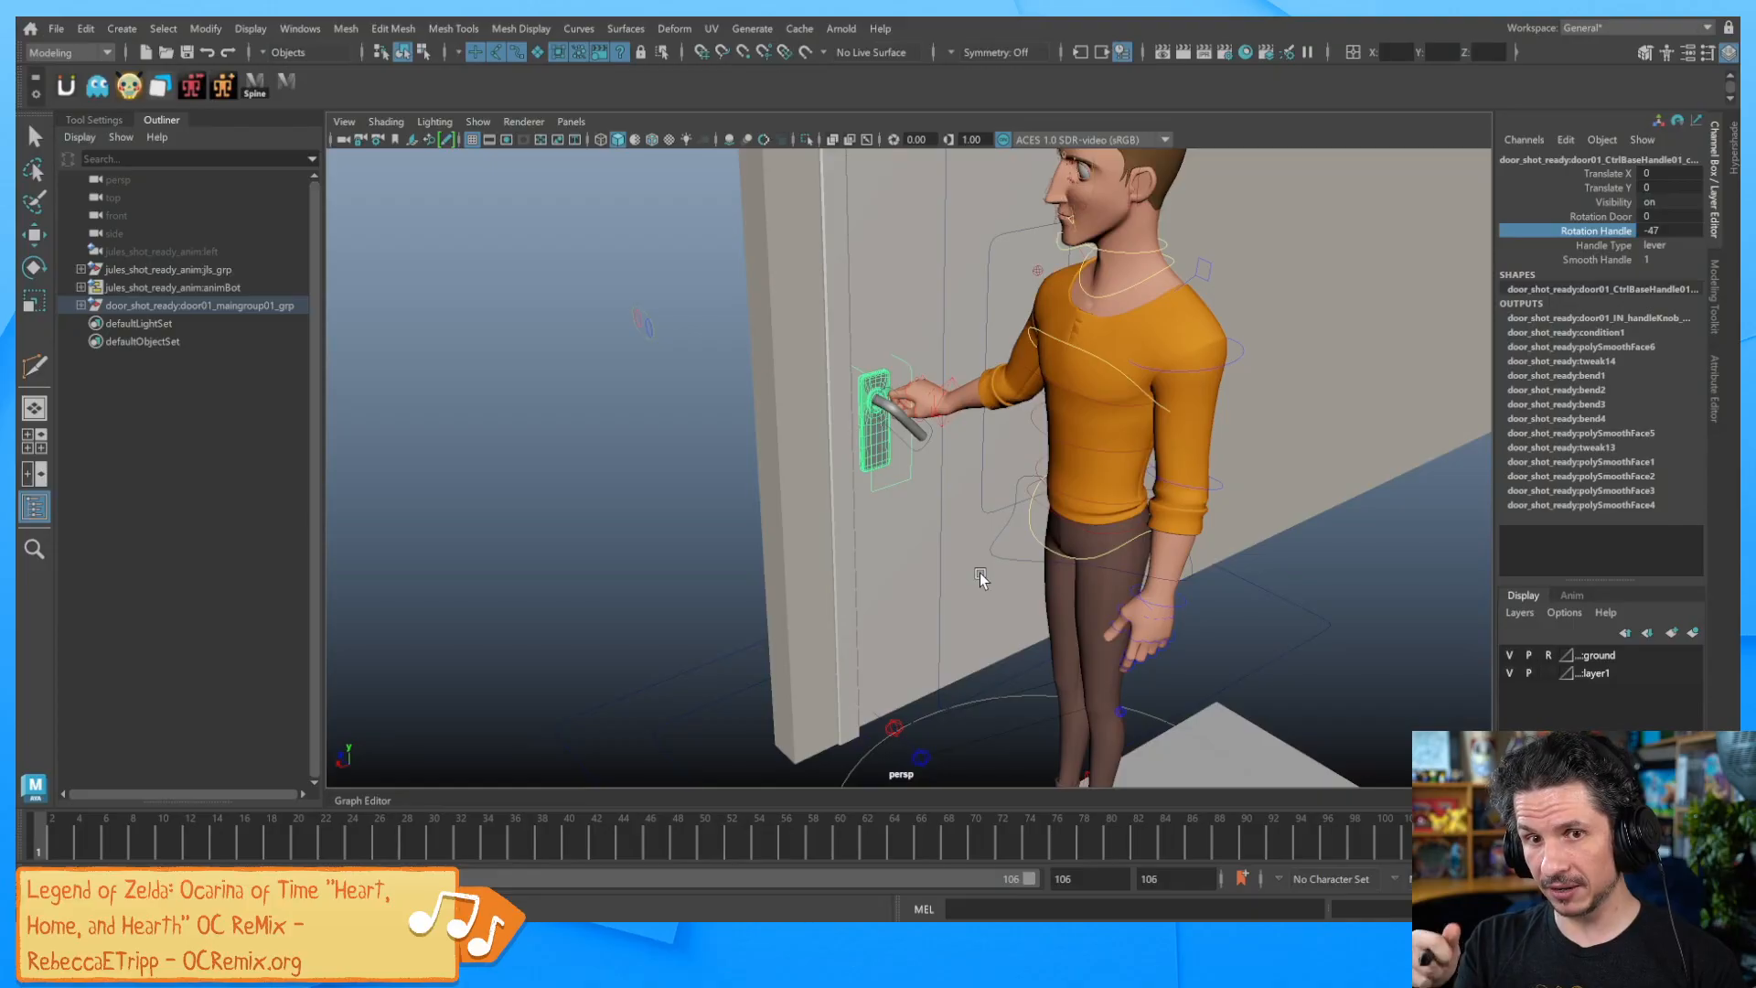
key(ctrl+z)
alt+drag(980, 578, 1069, 564)
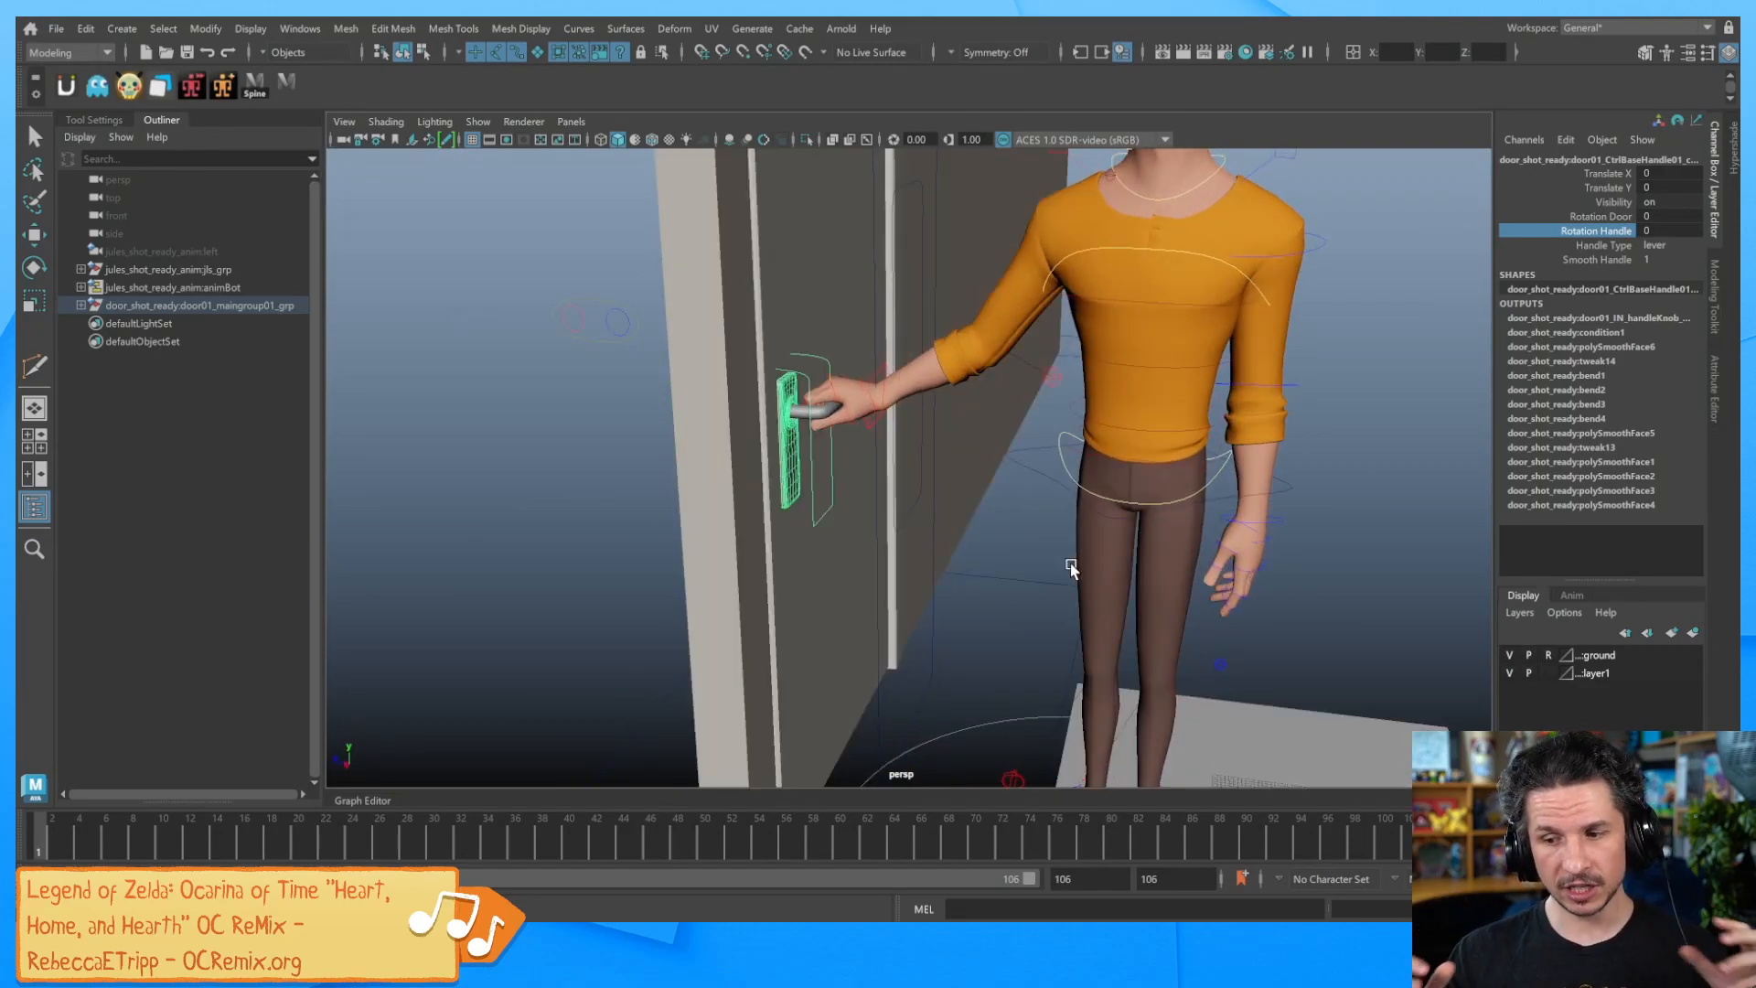
Rotate the door's lever handle downward through the handle control's Rotation Handle attribute, leaving the character's hand where it is
click(882, 389)
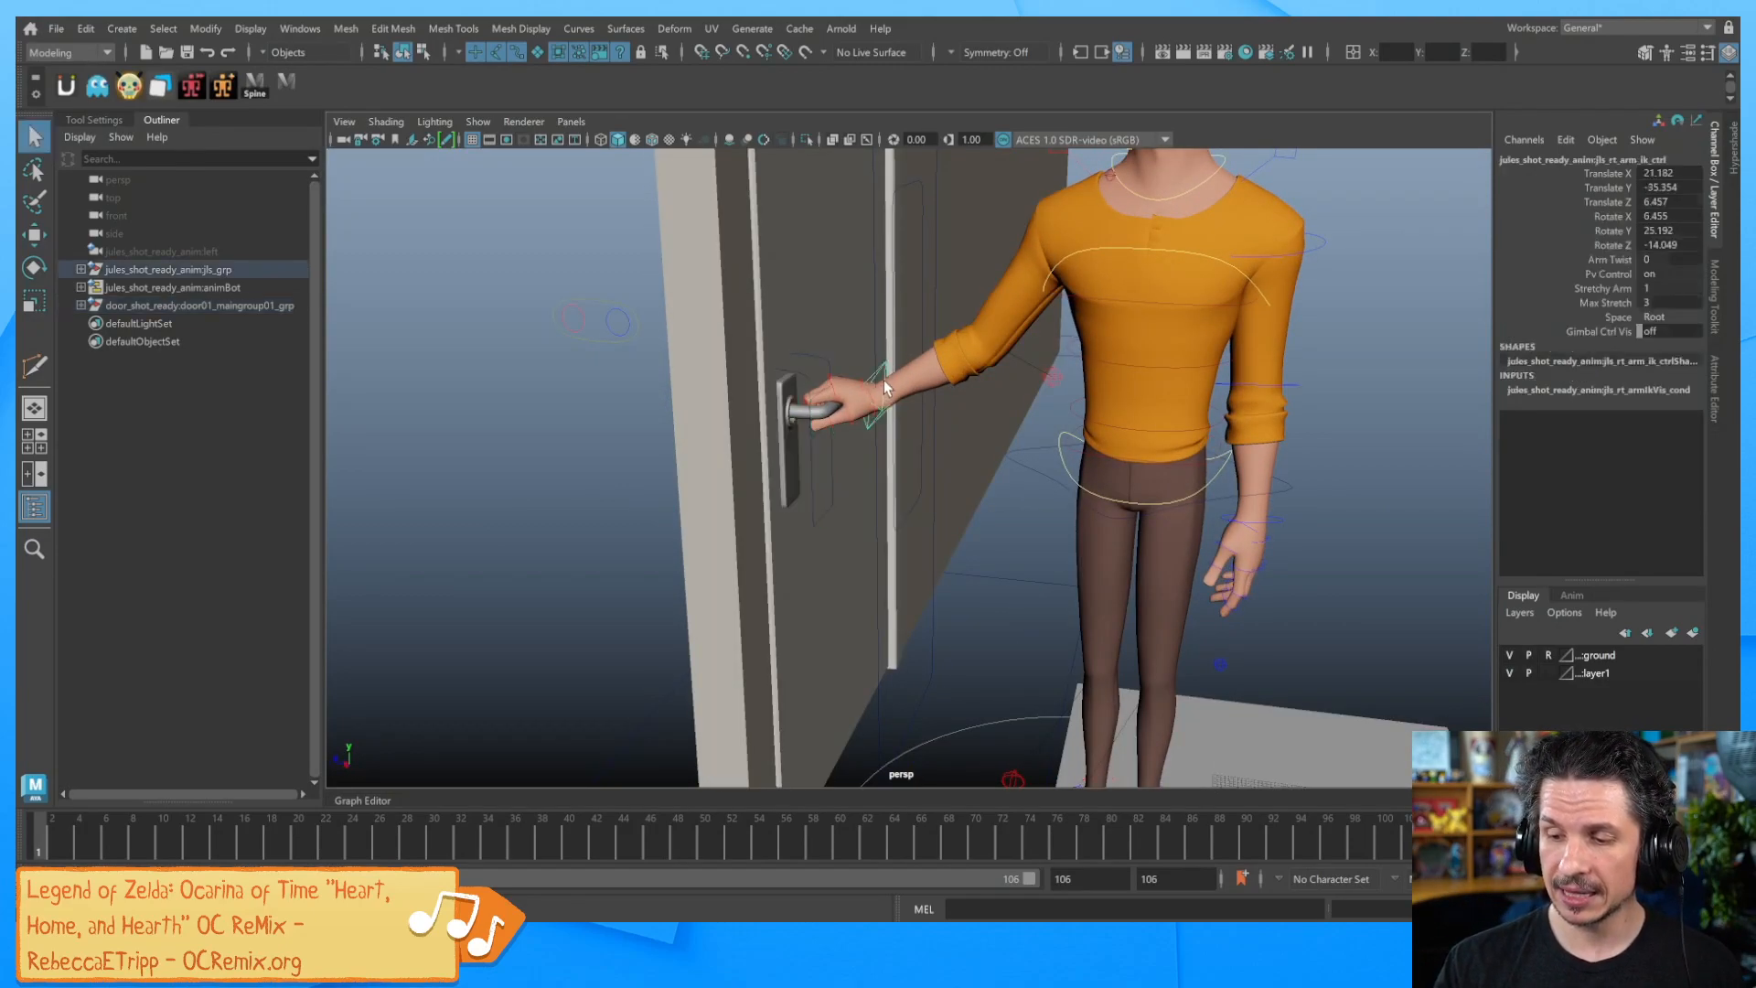
key(w)
alt+drag(915, 426, 934, 534)
alt+drag(1033, 585, 1082, 568)
alt+right_drag(1082, 568, 1261, 521)
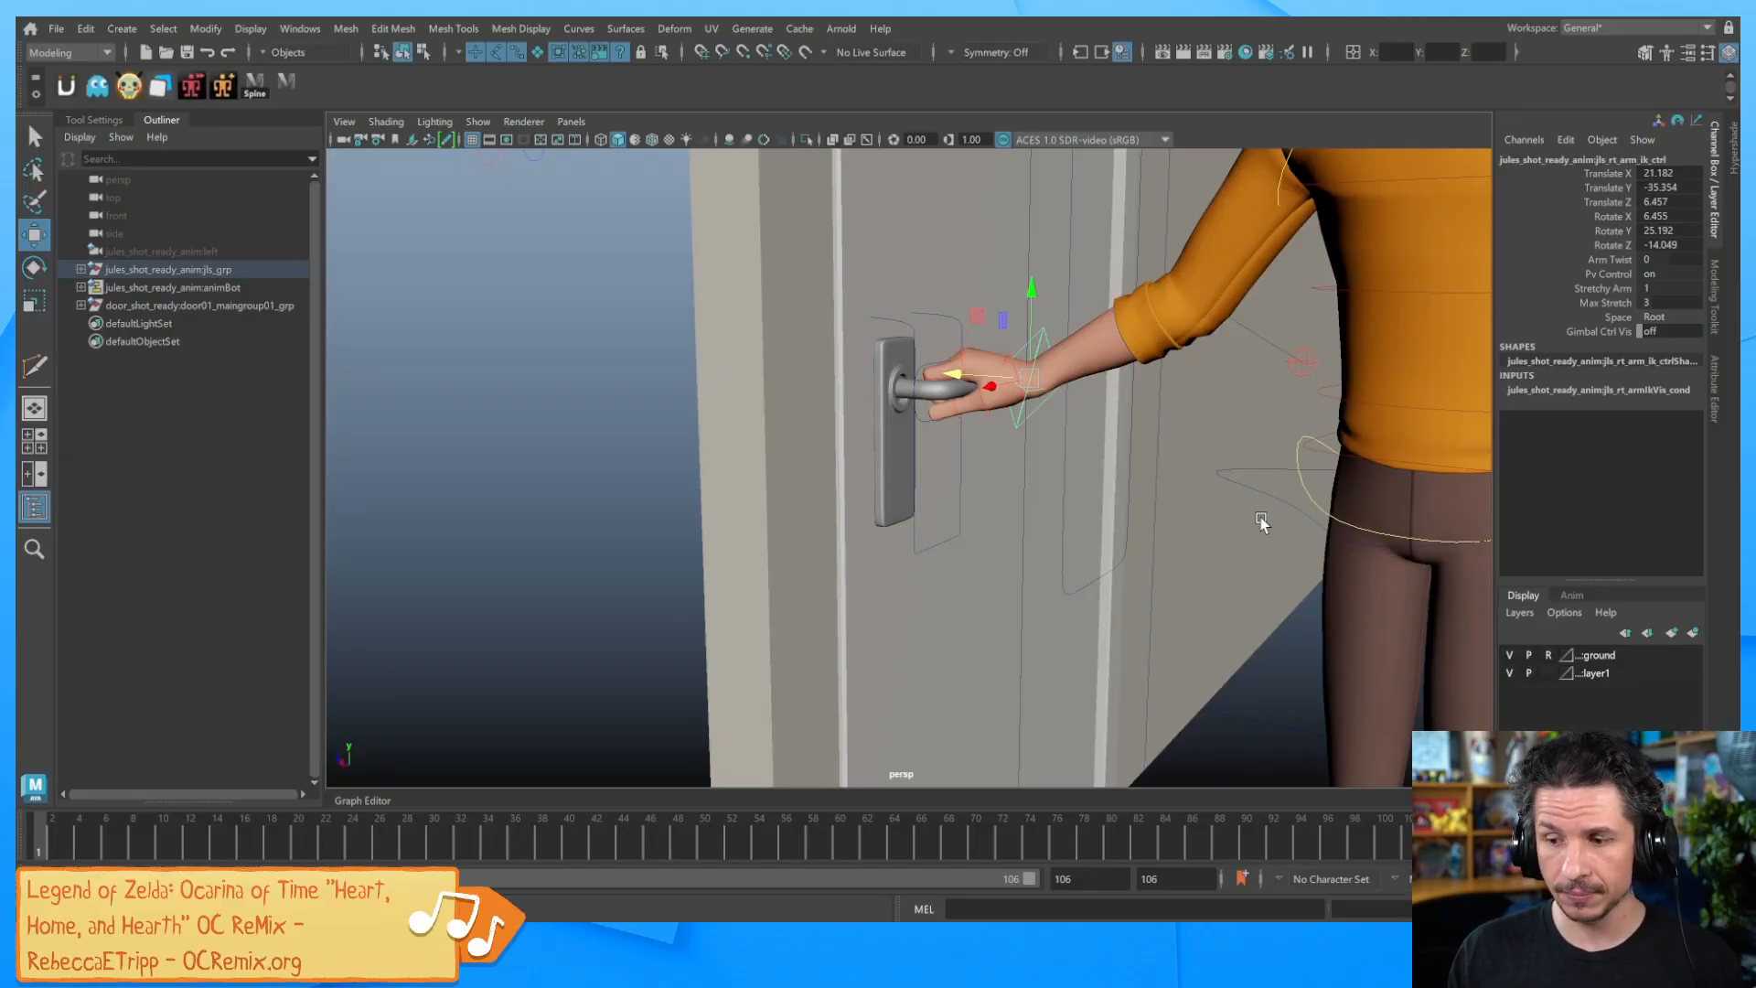
mouse_move(1007, 415)
alt+right_down()
mouse_move(1148, 490)
mouse_move(983, 440)
alt+right_up()
click(975, 460)
click(1607, 228)
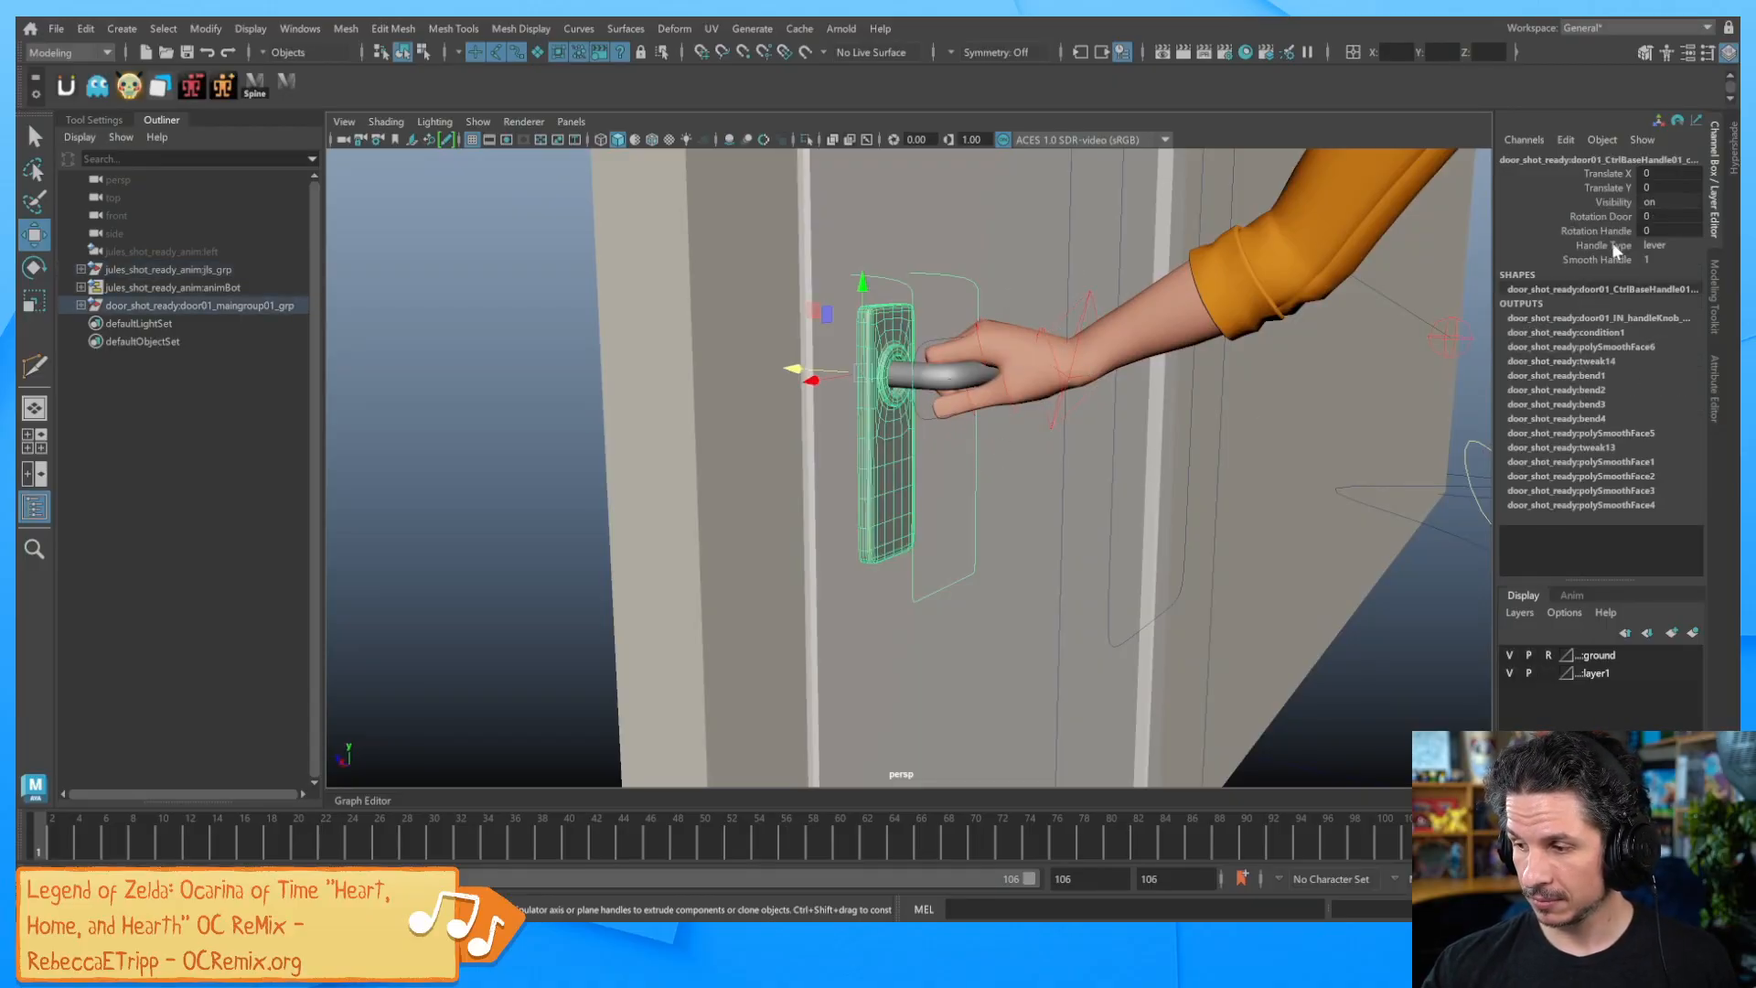
middle_drag(1180, 388, 1074, 331)
Try to match the right hand to the lowered lever by manually moving and rotating the right arm IK control
click(1079, 320)
key(w)
alt+drag(1106, 410, 1170, 492)
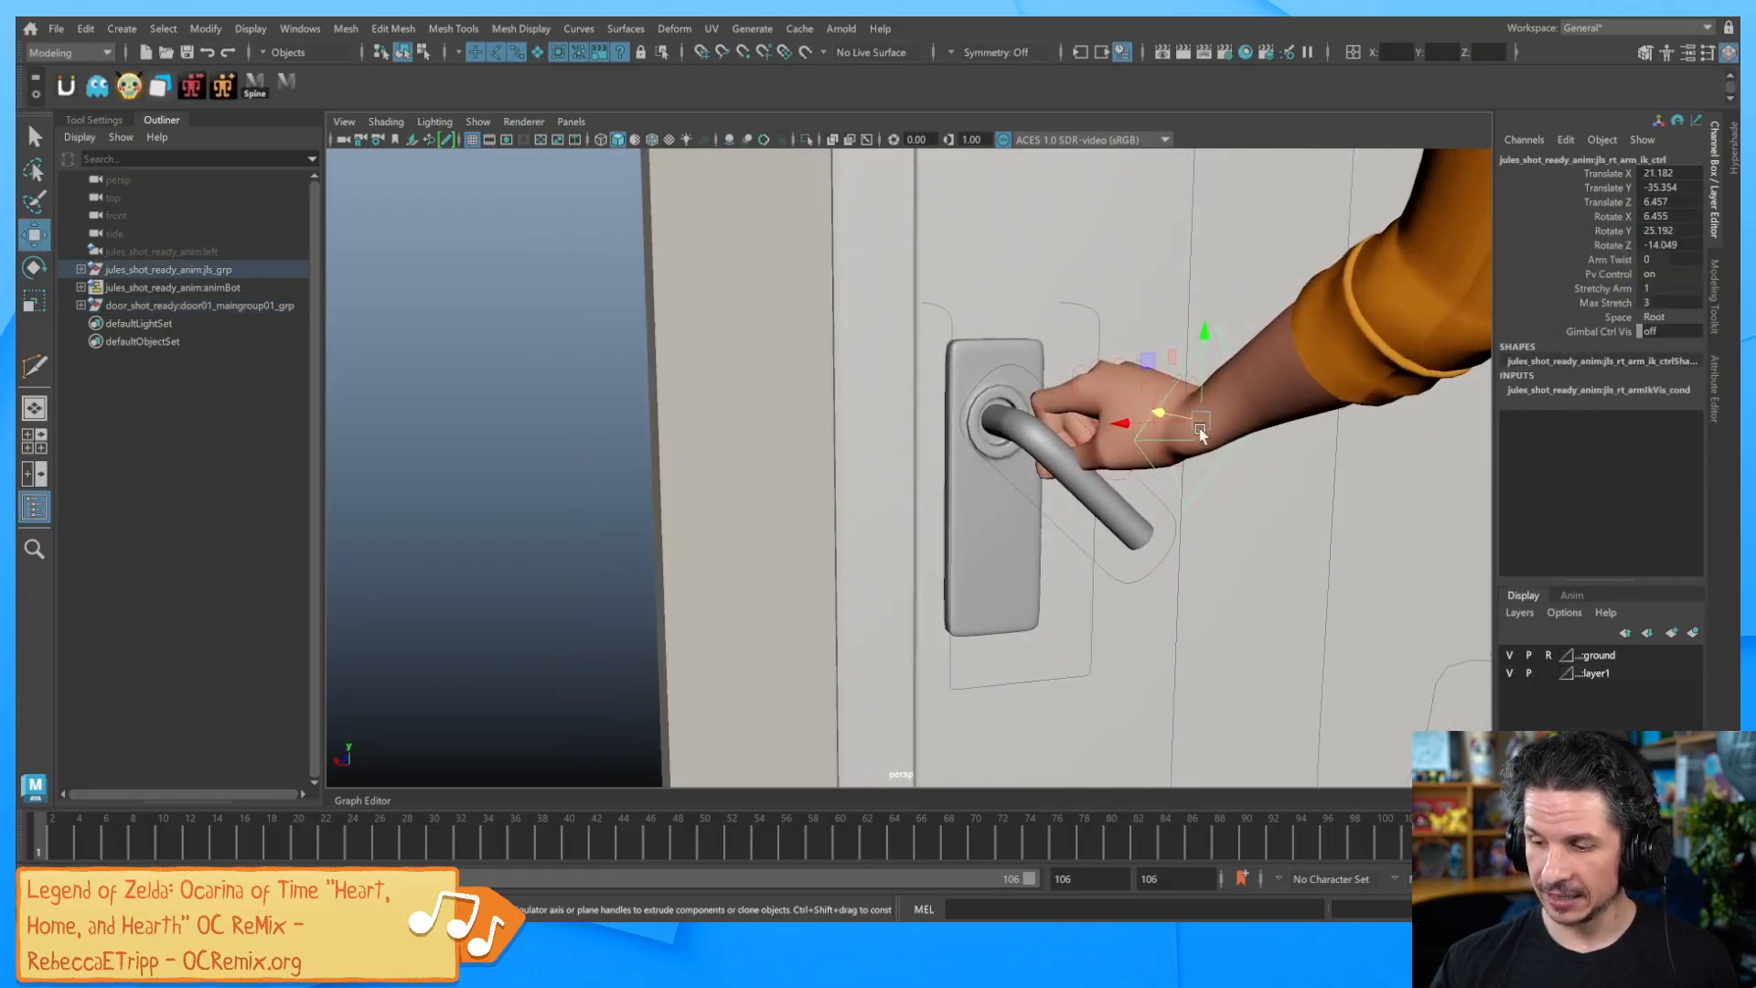
drag(1200, 422, 1168, 489)
key(e)
drag(1080, 336, 1143, 457)
key(w)
mouse_move(959, 384)
mouse_down()
mouse_move(979, 370)
mouse_move(945, 402)
mouse_up()
key(e)
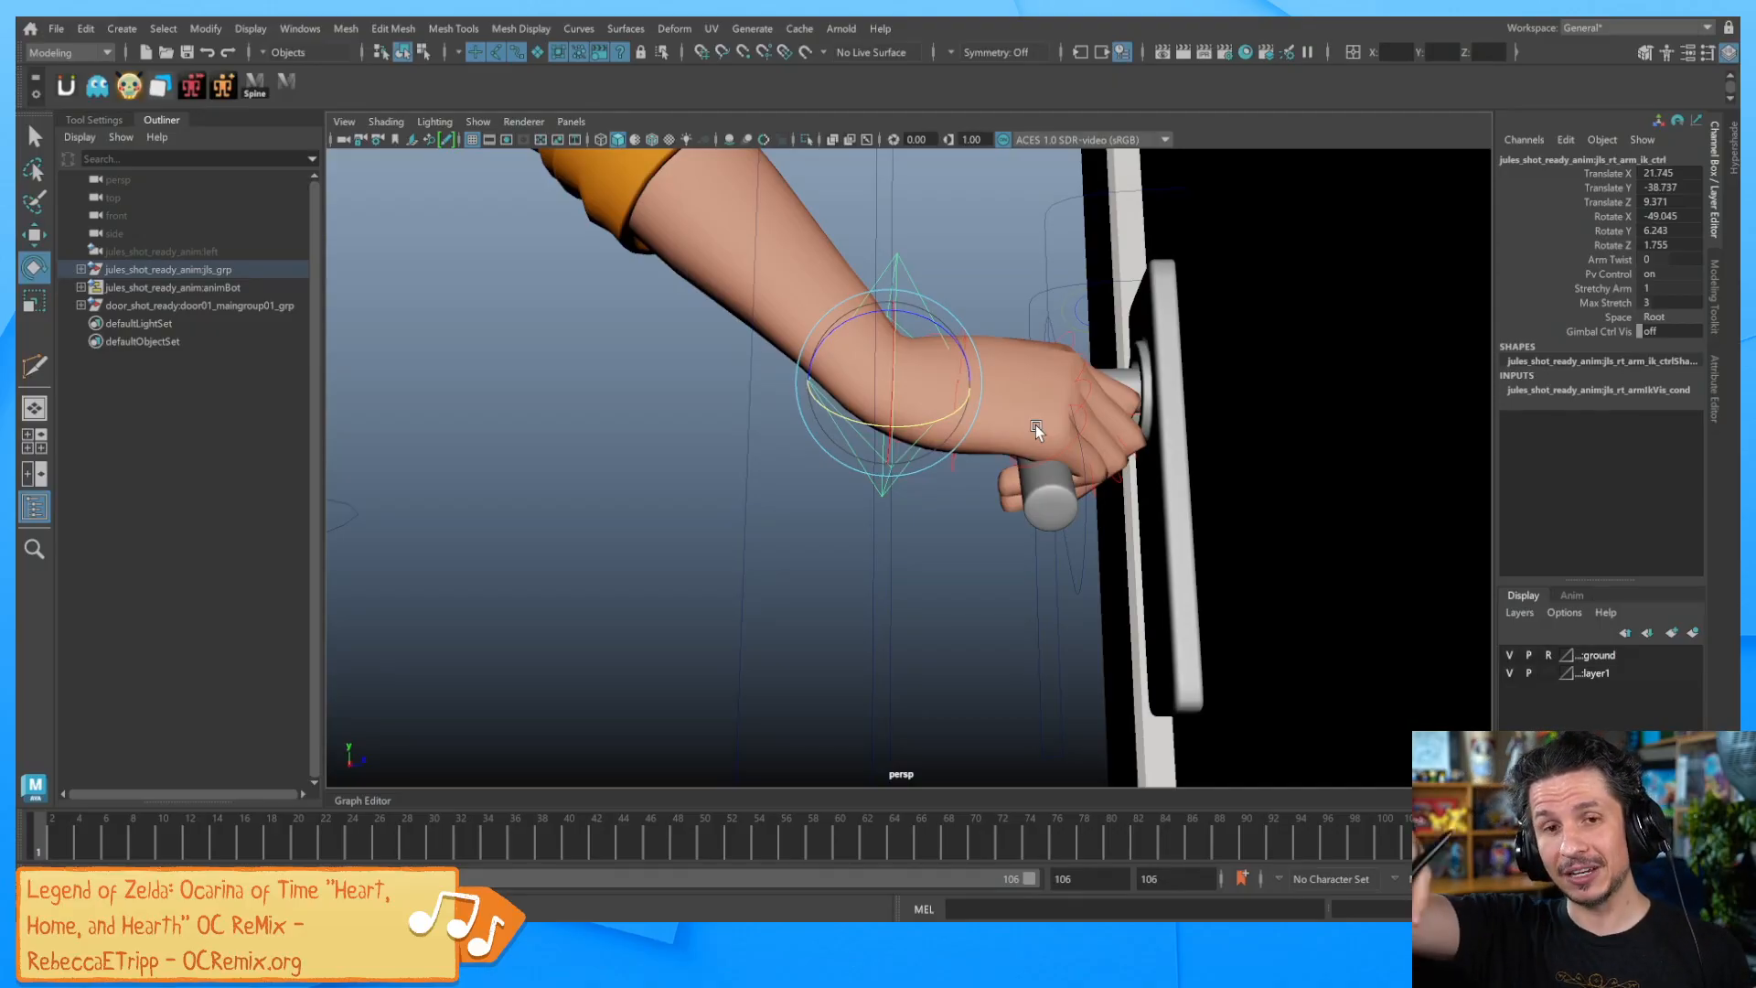
drag(944, 340, 913, 320)
Undo the manual moves and rotations of the right arm IK control and the lowering of the lever
key(ctrl+z)
key(ctrl+z)
key(ctrl+z)
key(ctrl+z)
key(ctrl+z)
key(ctrl+z)
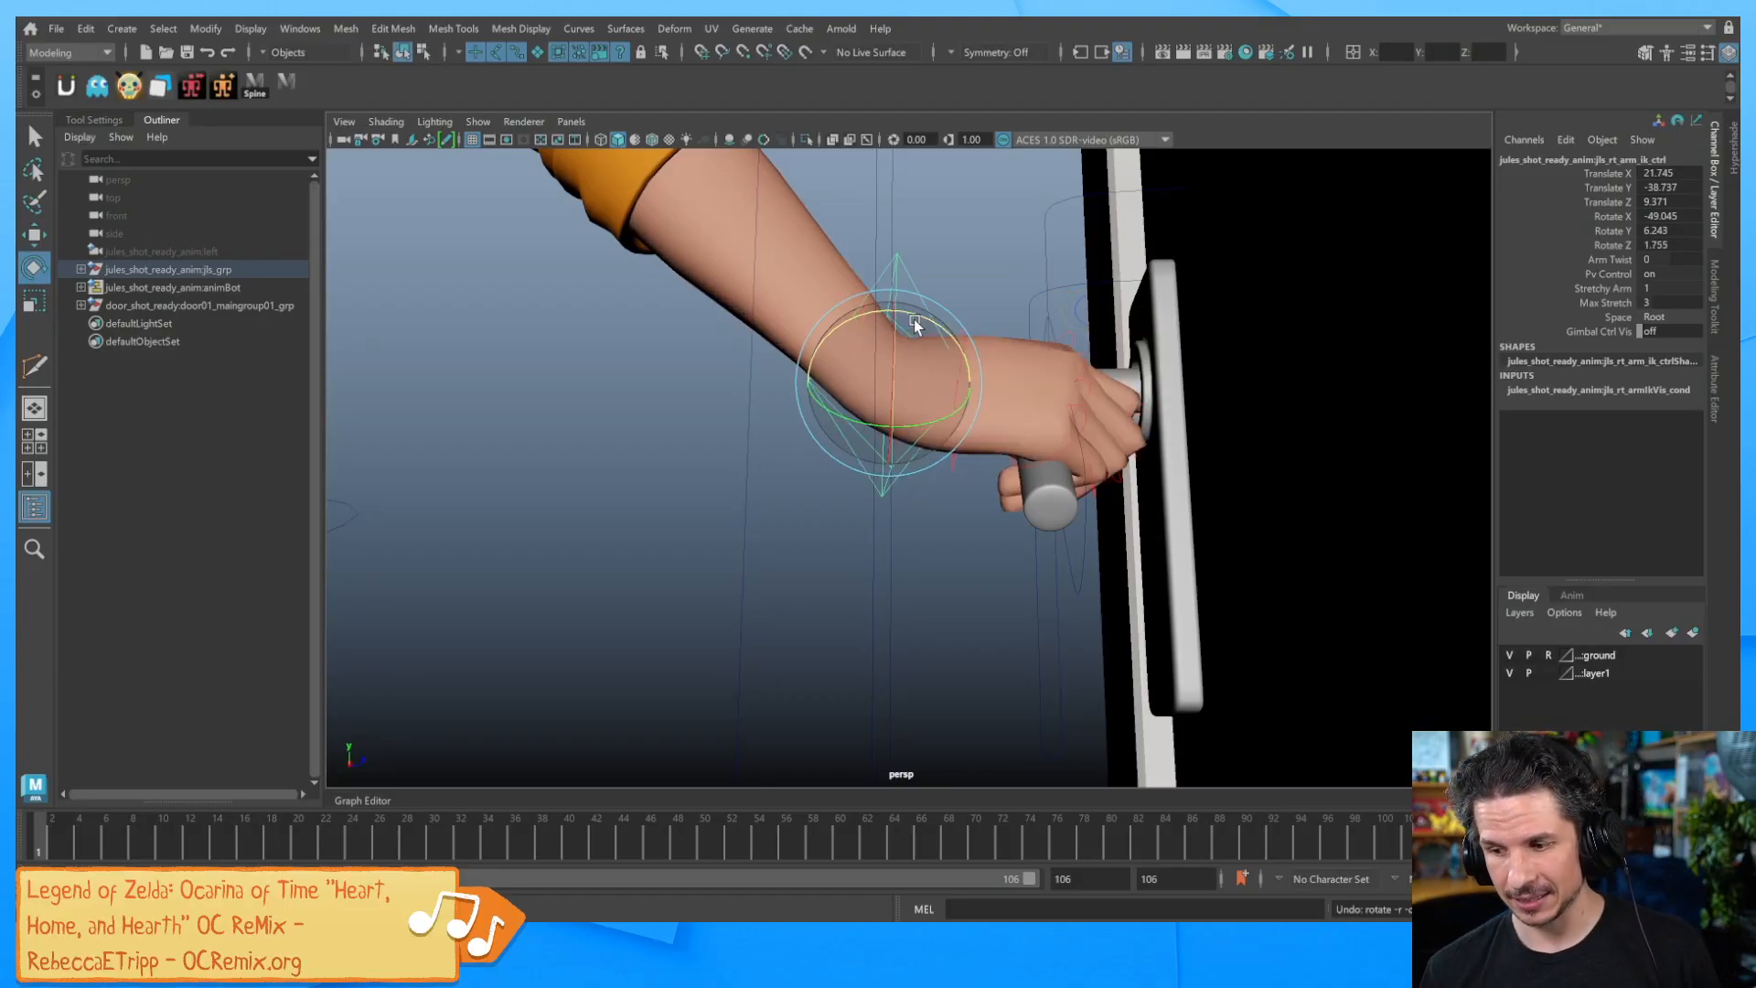
key(ctrl+z)
key(ctrl+z)
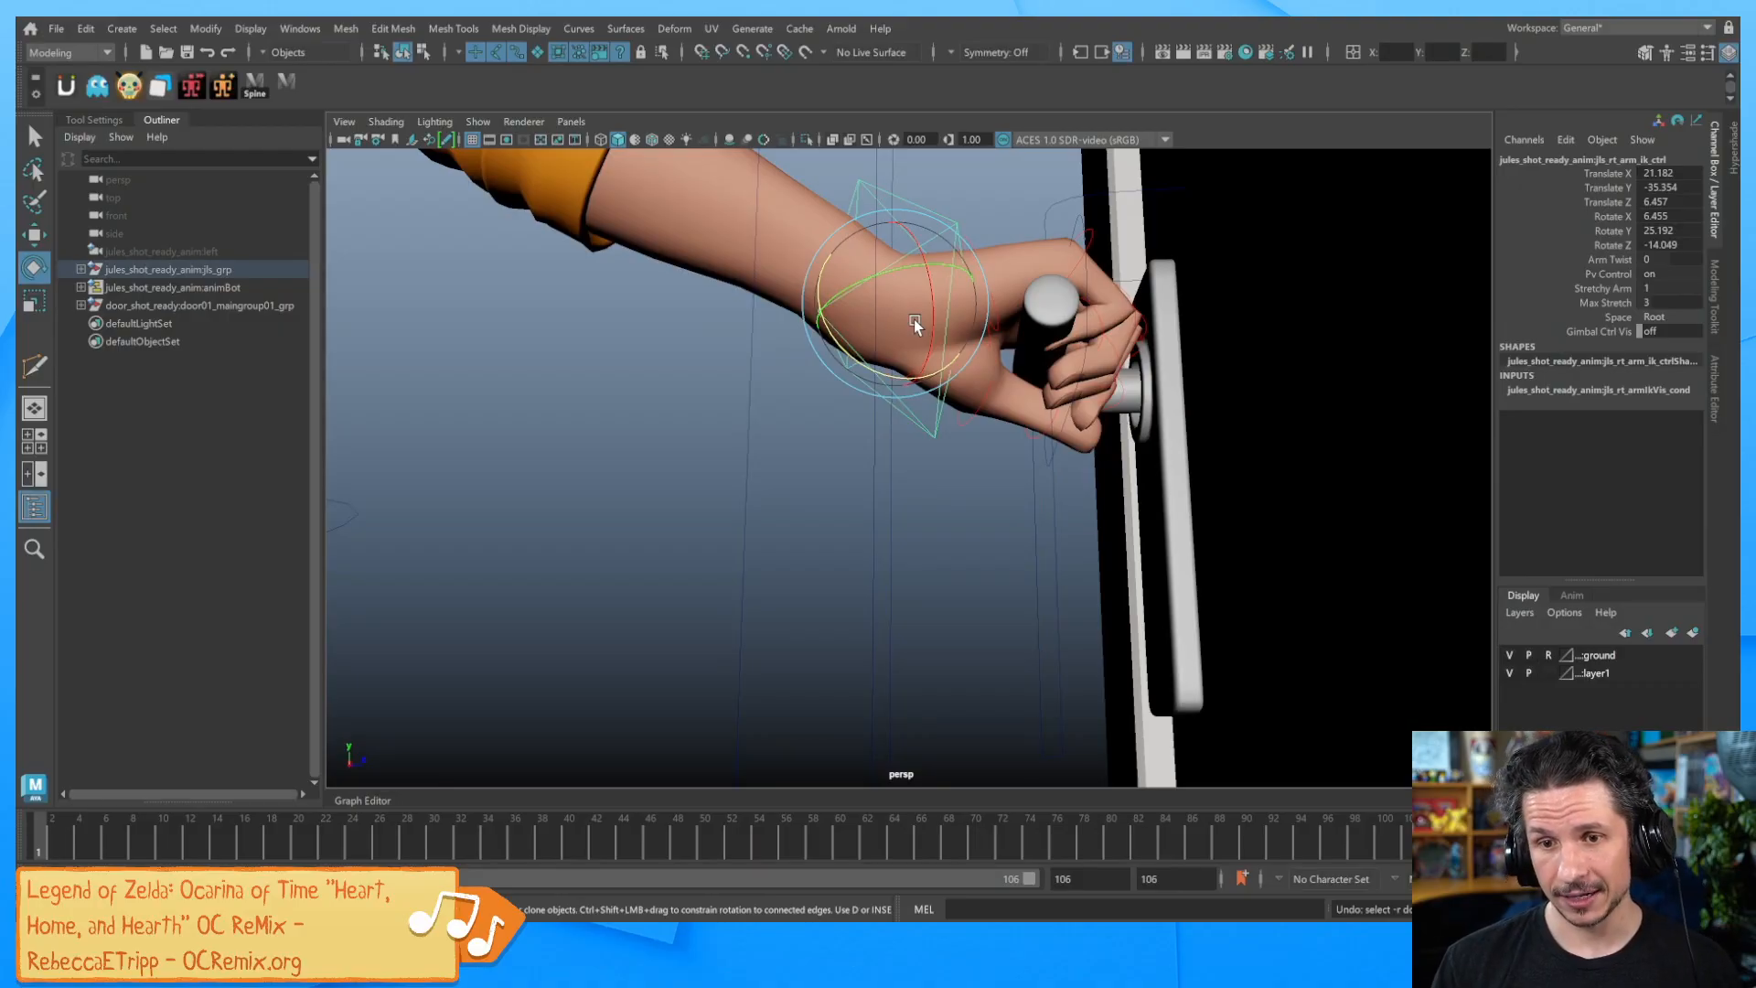
Rotate the right pinky base control to a Rotate Y of 38.016 at frame 6
alt+right_drag(1207, 502, 942, 512)
alt+drag(942, 512, 979, 551)
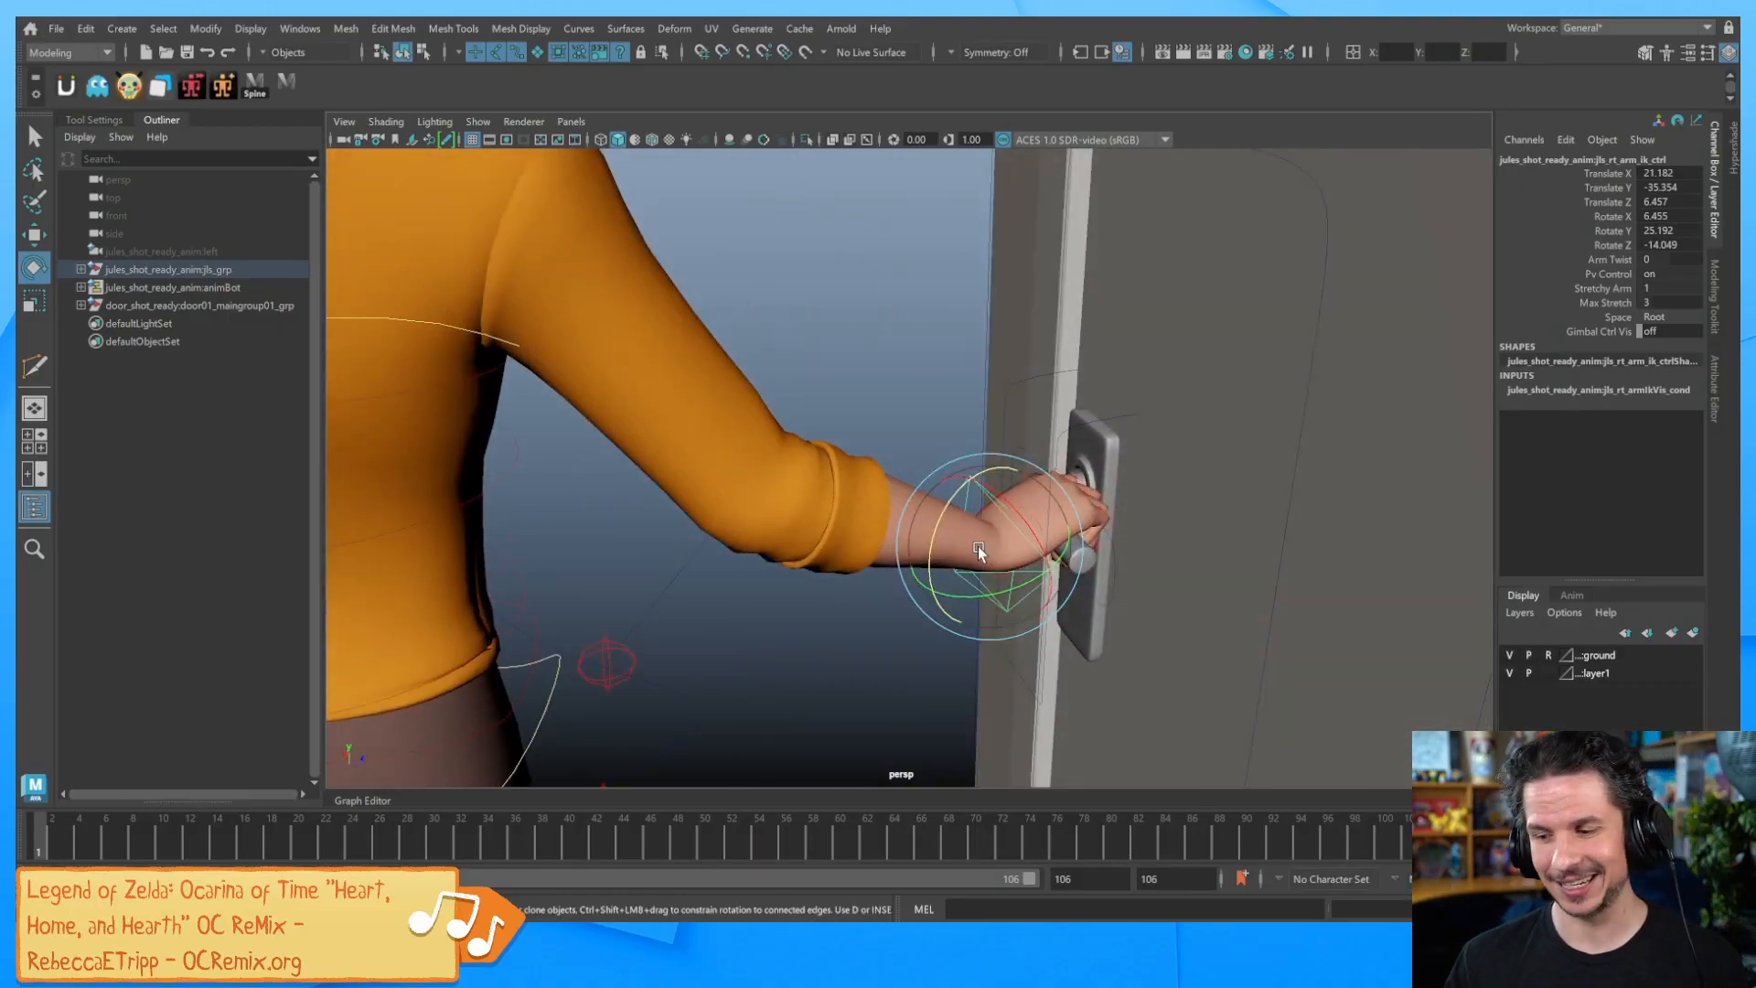
alt+drag(978, 548, 1056, 499)
click(1149, 548)
key(ctrl+z)
key(ctrl+z)
alt+right_drag(1056, 498, 1129, 485)
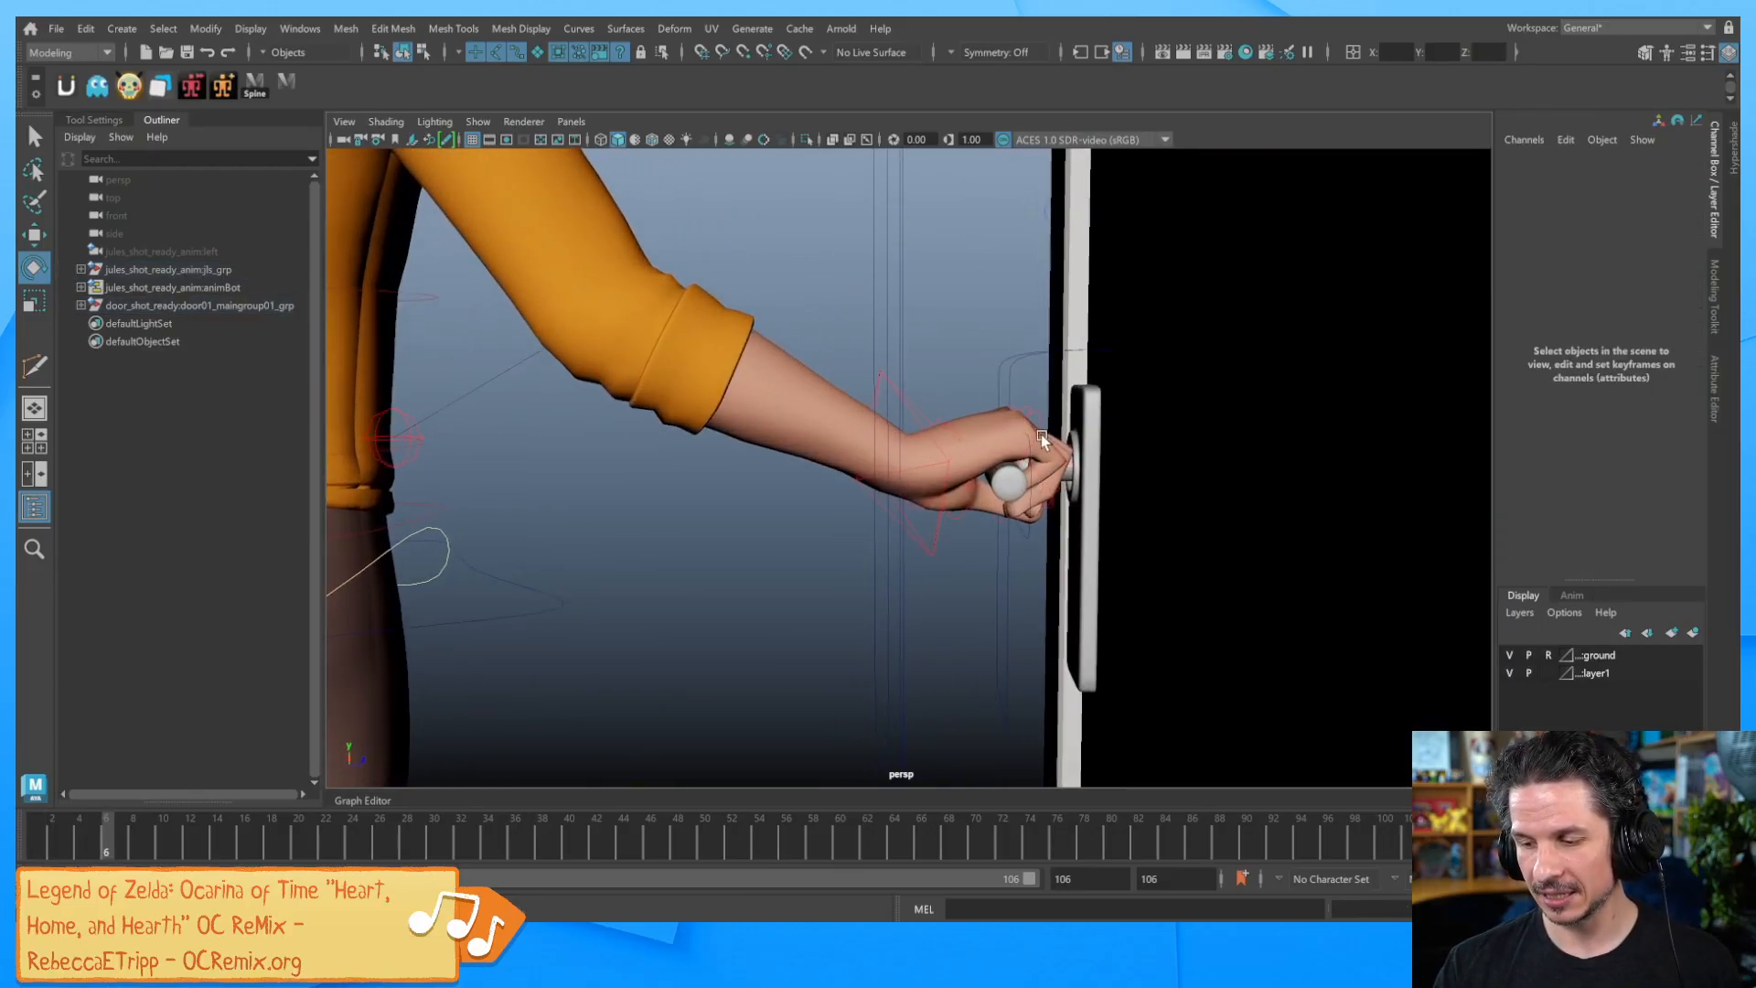
click(1039, 421)
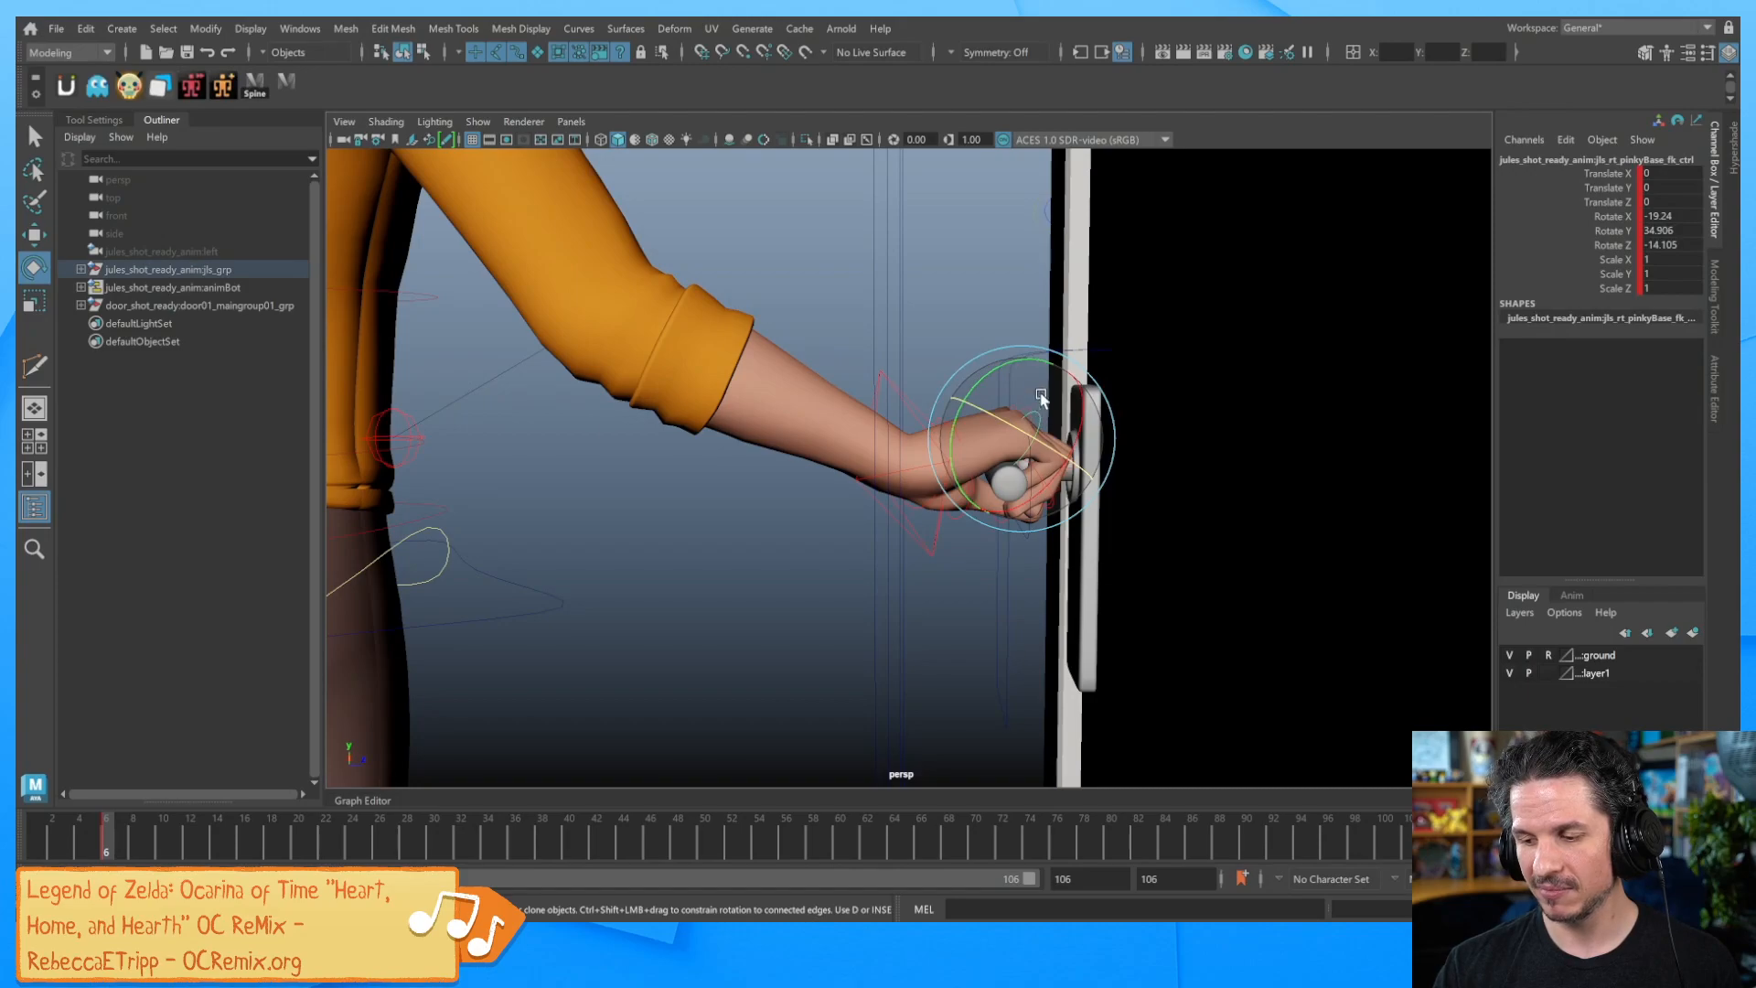
drag(1002, 358, 1007, 362)
key(f)
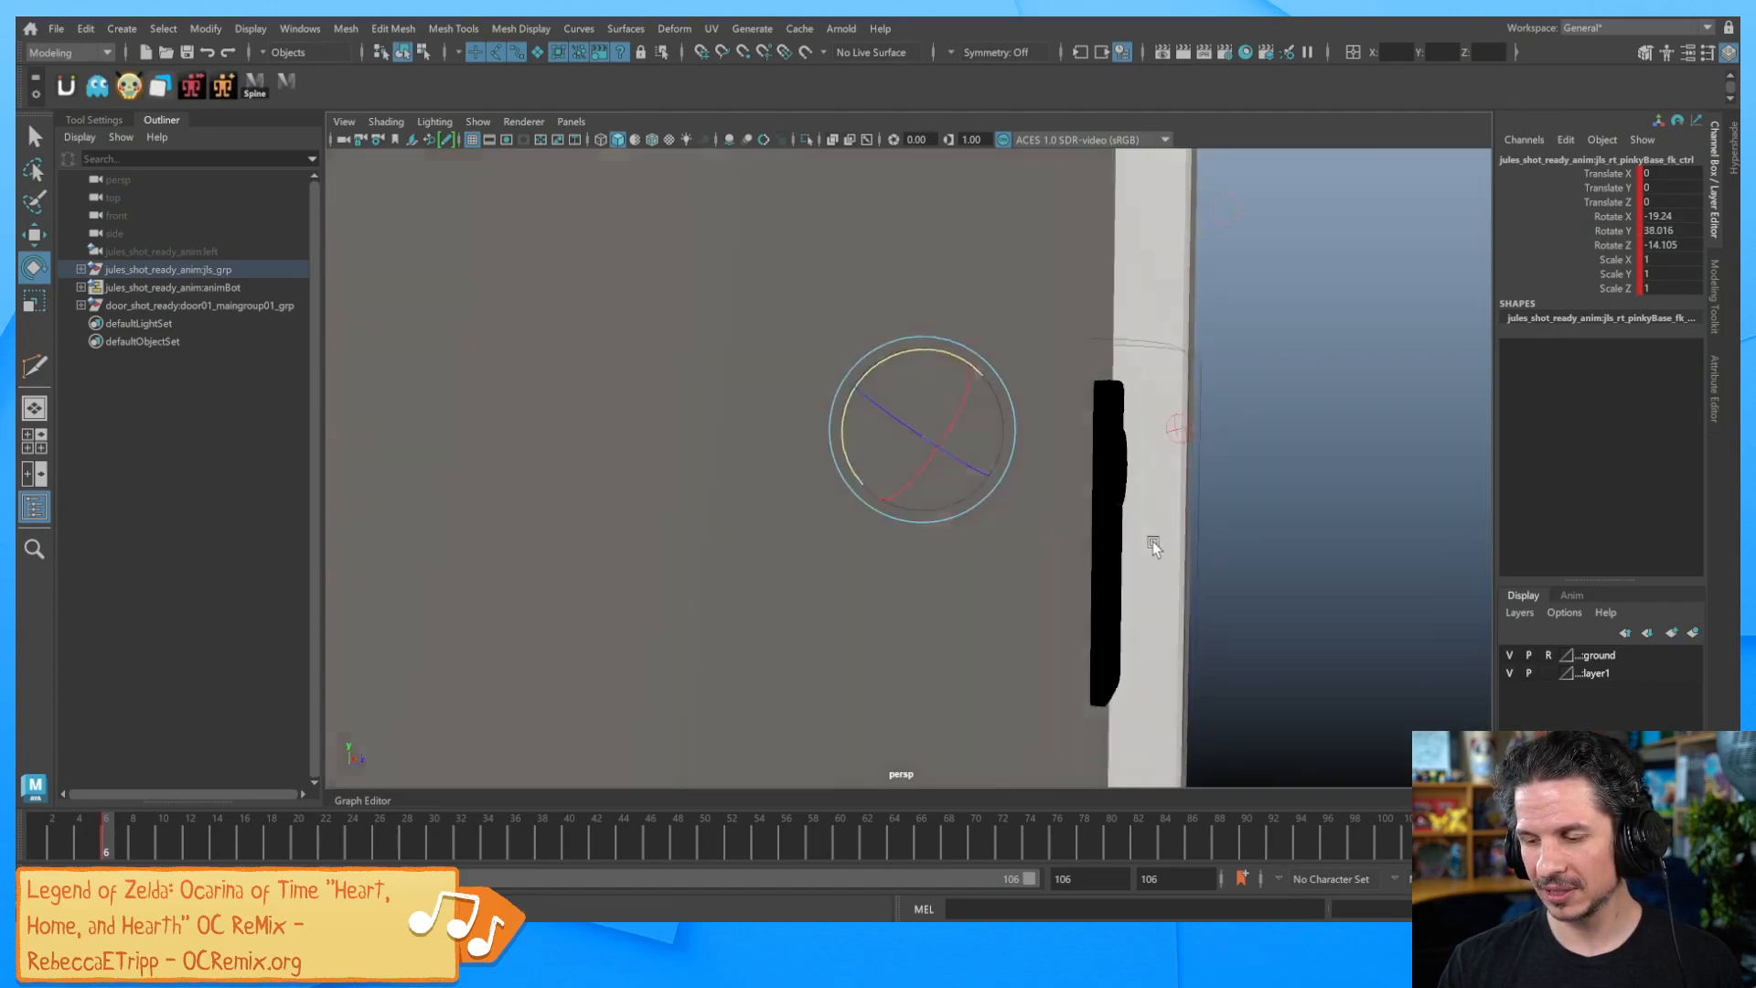
Set Master Cup to 1 on the right arm control to adjust the hand's grip on the lever
click(1181, 425)
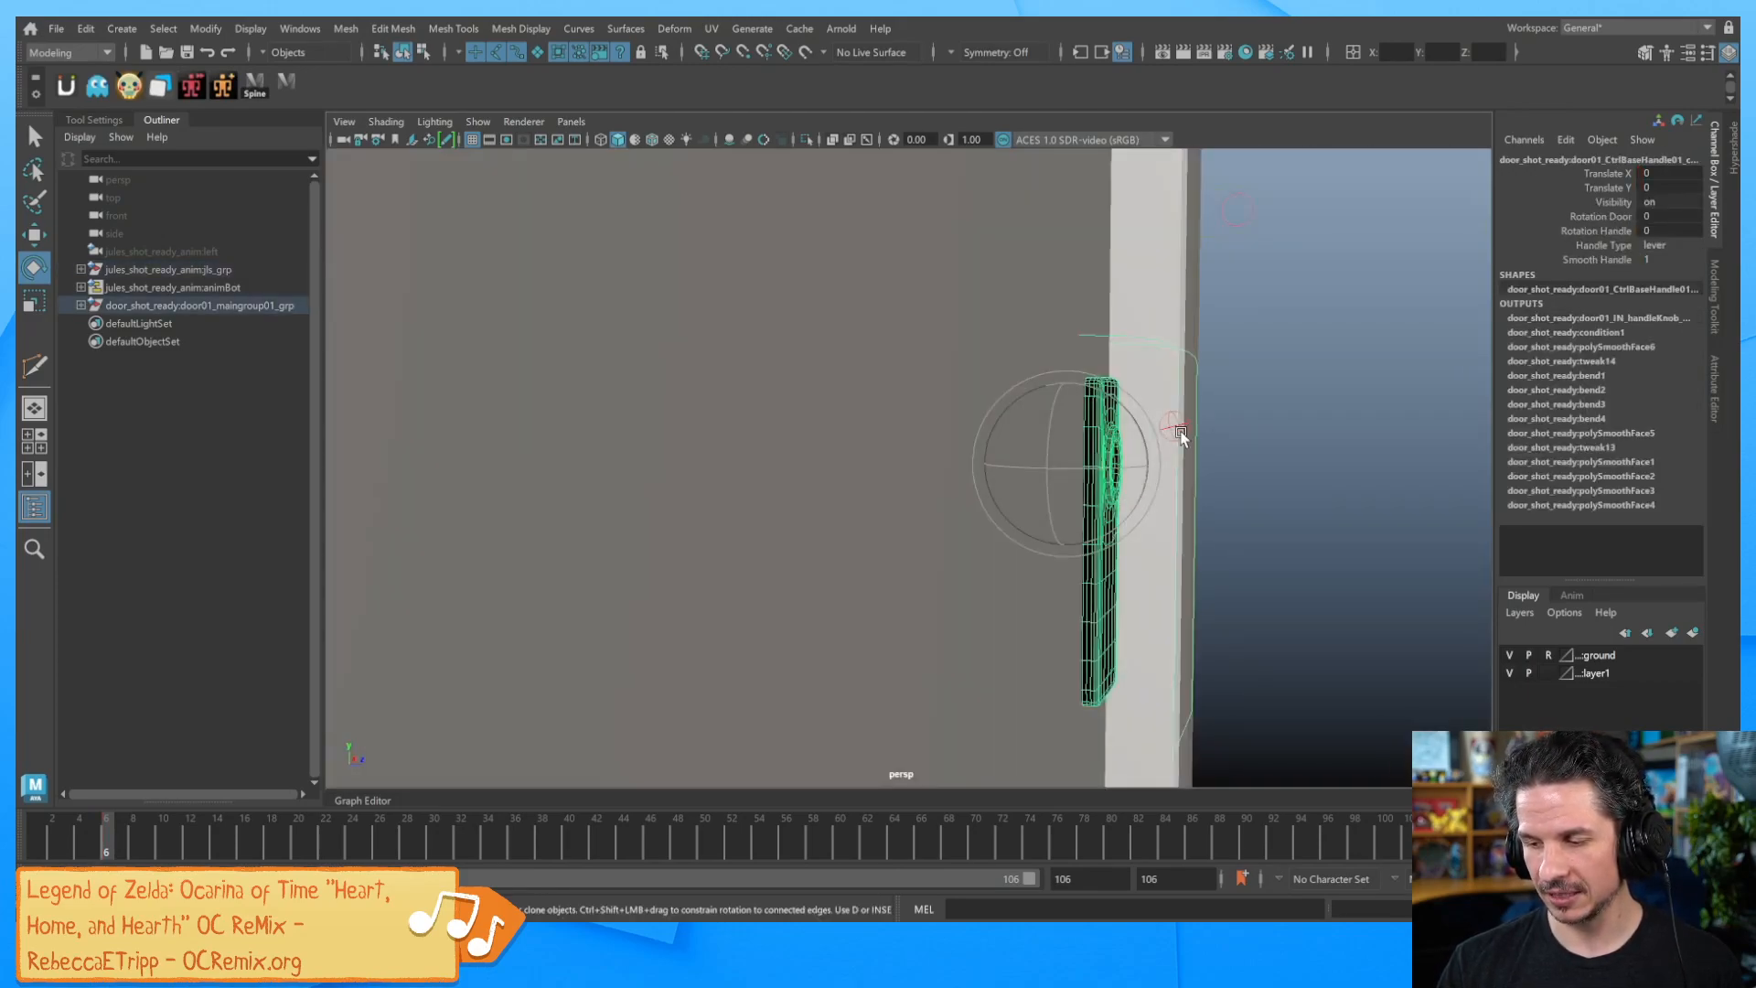
key(f)
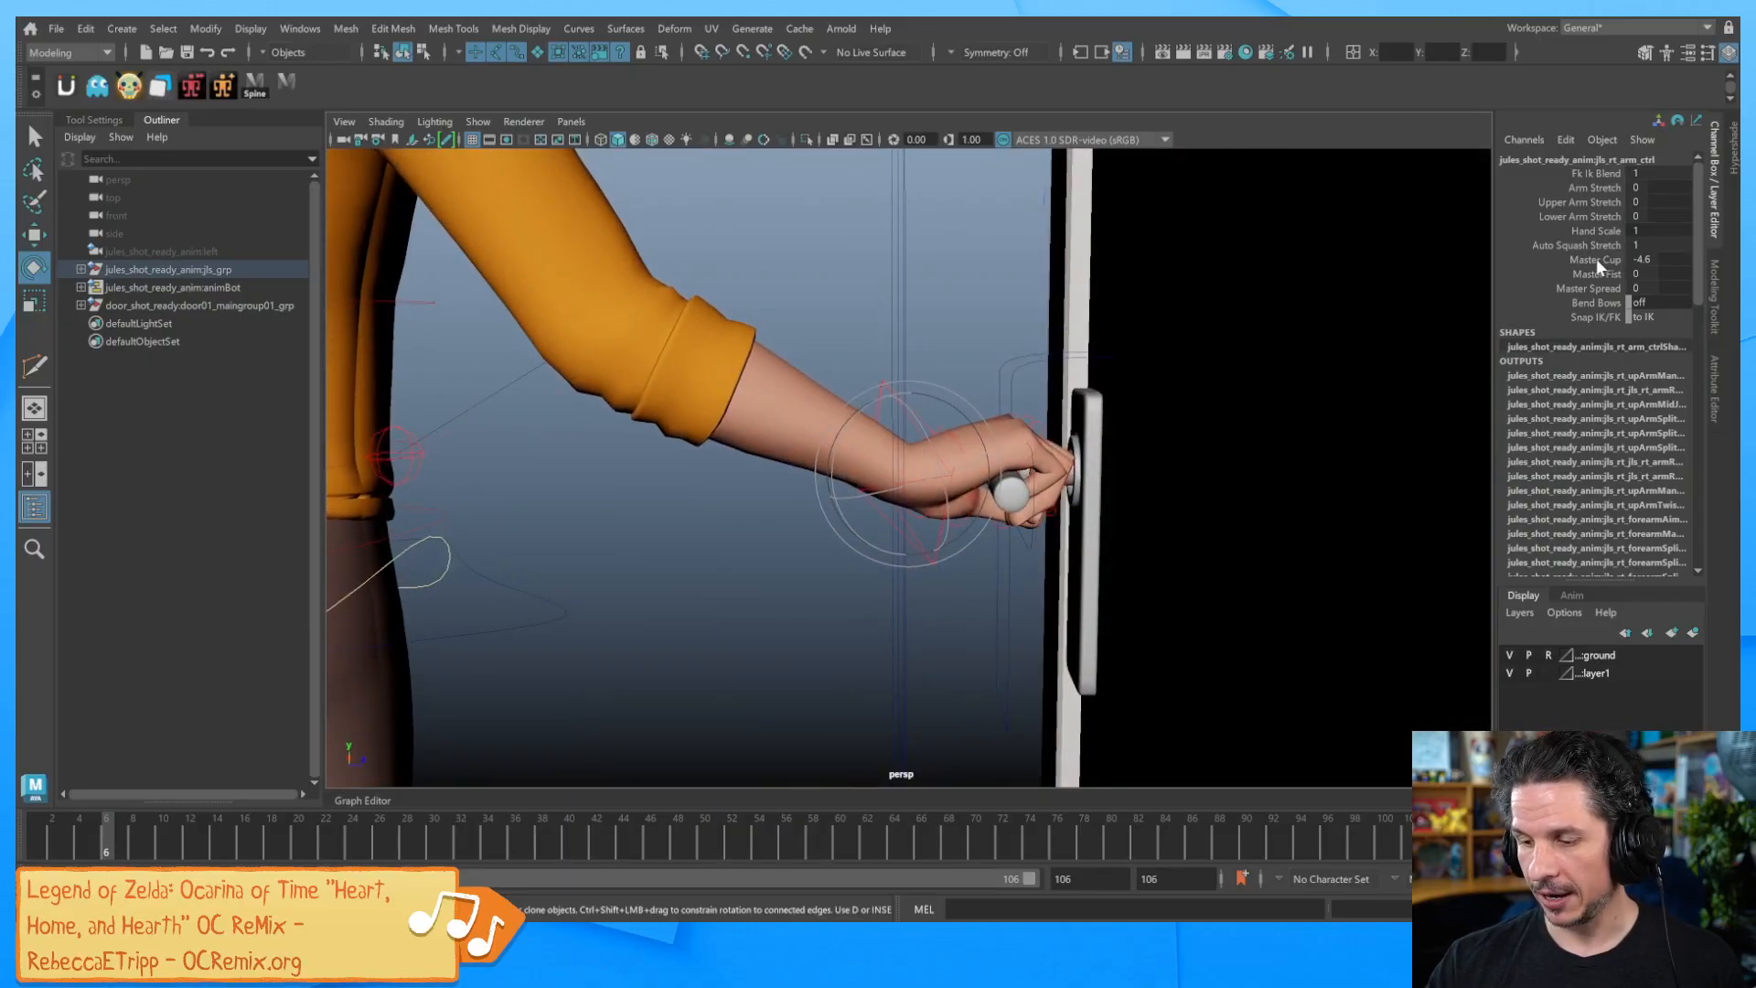
click(1595, 260)
middle_drag(1293, 374, 1332, 372)
alt+drag(1218, 432, 1319, 477)
key(q)
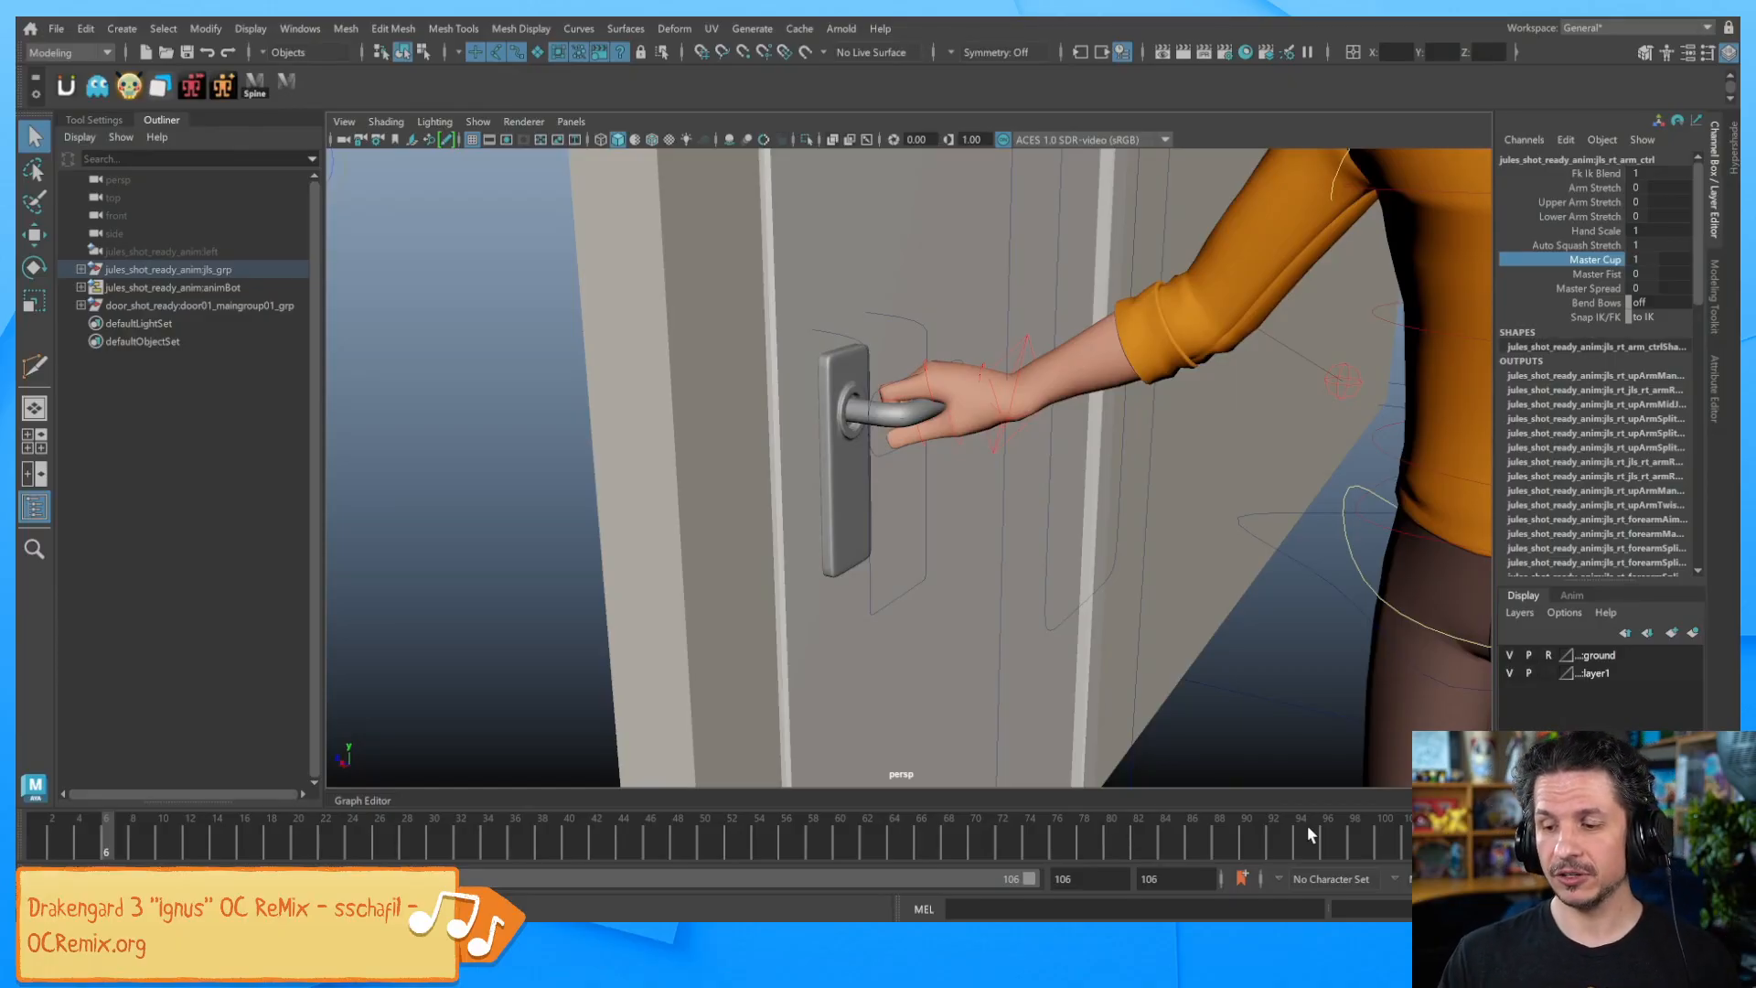
Examine the character's pose and the hand's contact with the door handle from several angles and distances
scroll(1032, 465, down, 4)
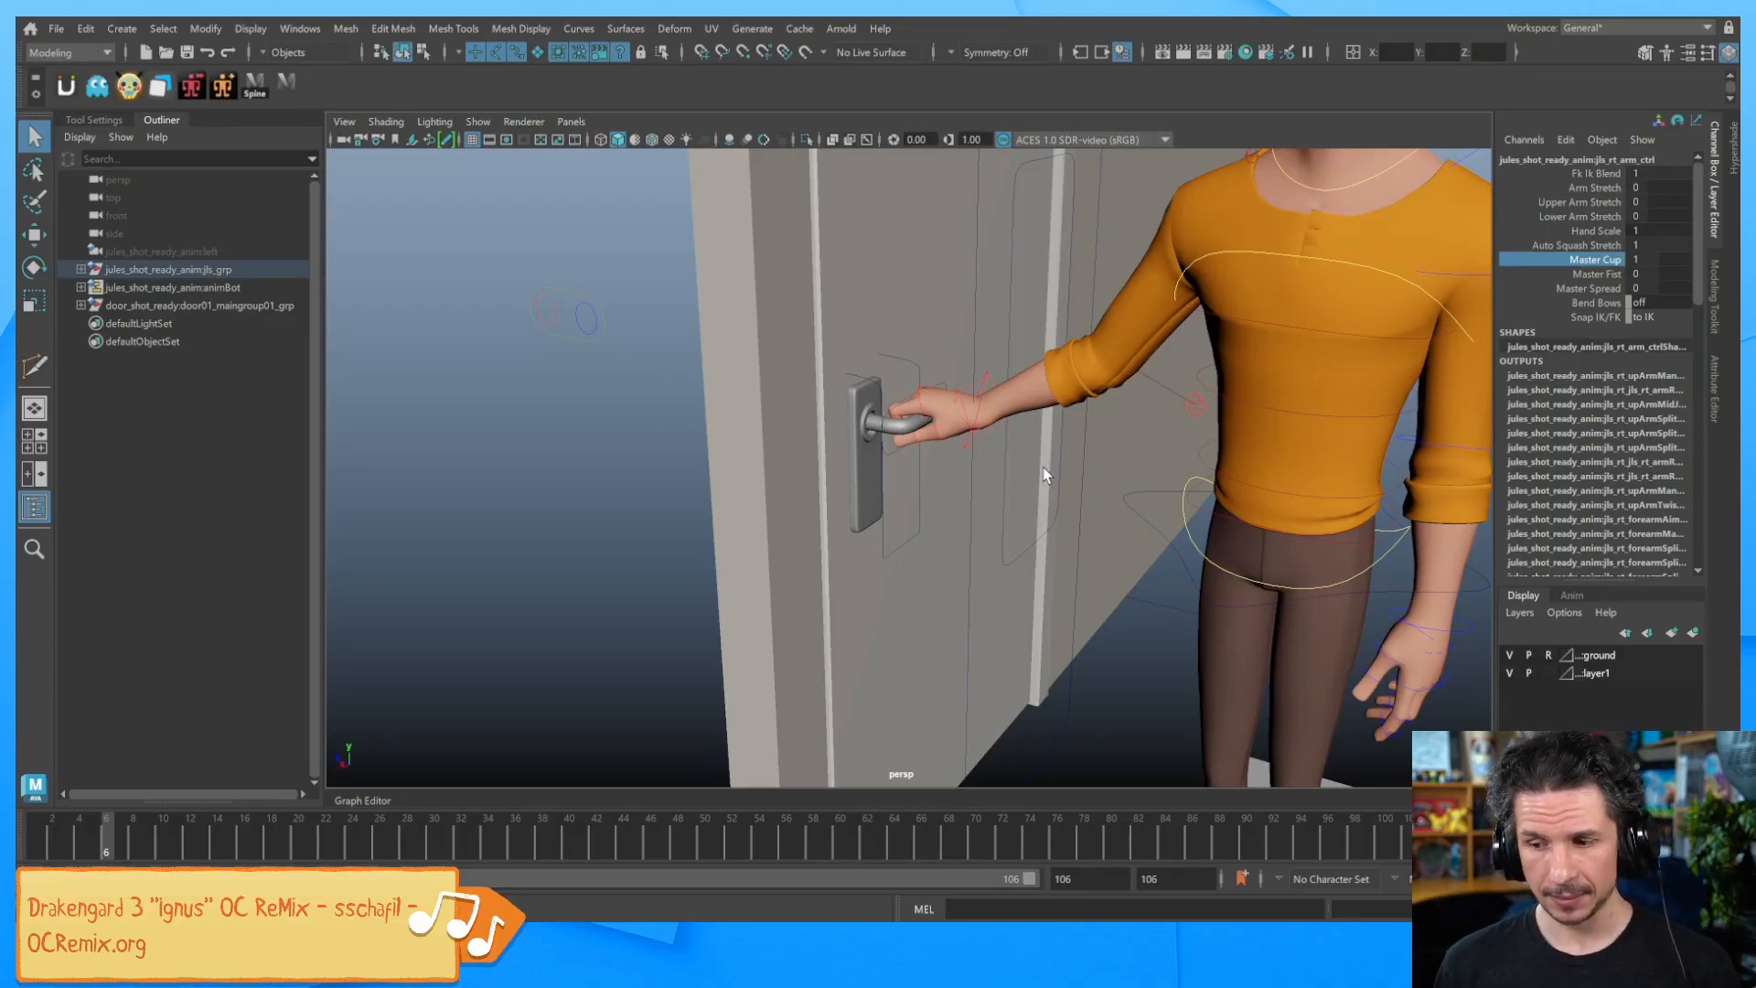
scroll(1088, 553, down, 6)
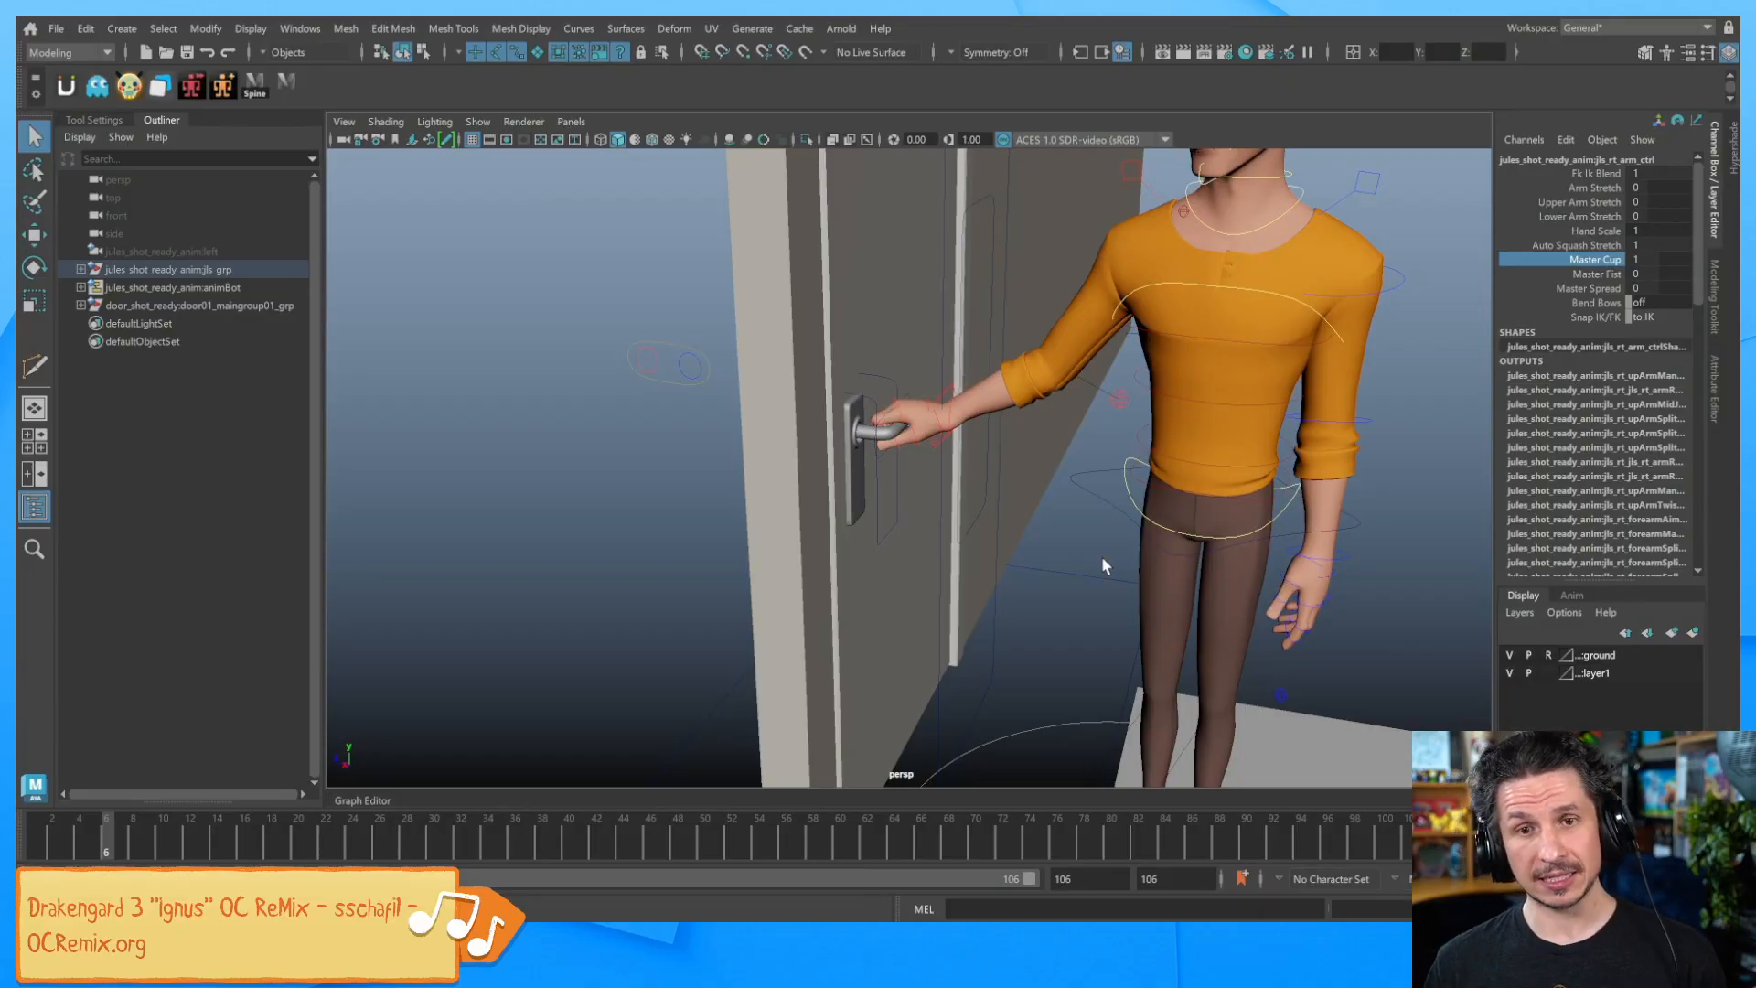
alt+drag(1051, 590, 1011, 573)
alt+right_drag(1011, 574, 1112, 594)
alt+middle_drag(1113, 595, 1033, 541)
alt+right_drag(1034, 541, 1179, 554)
alt+drag(1179, 553, 1176, 590)
alt+middle_drag(1176, 589, 1257, 570)
alt+drag(1257, 570, 1199, 562)
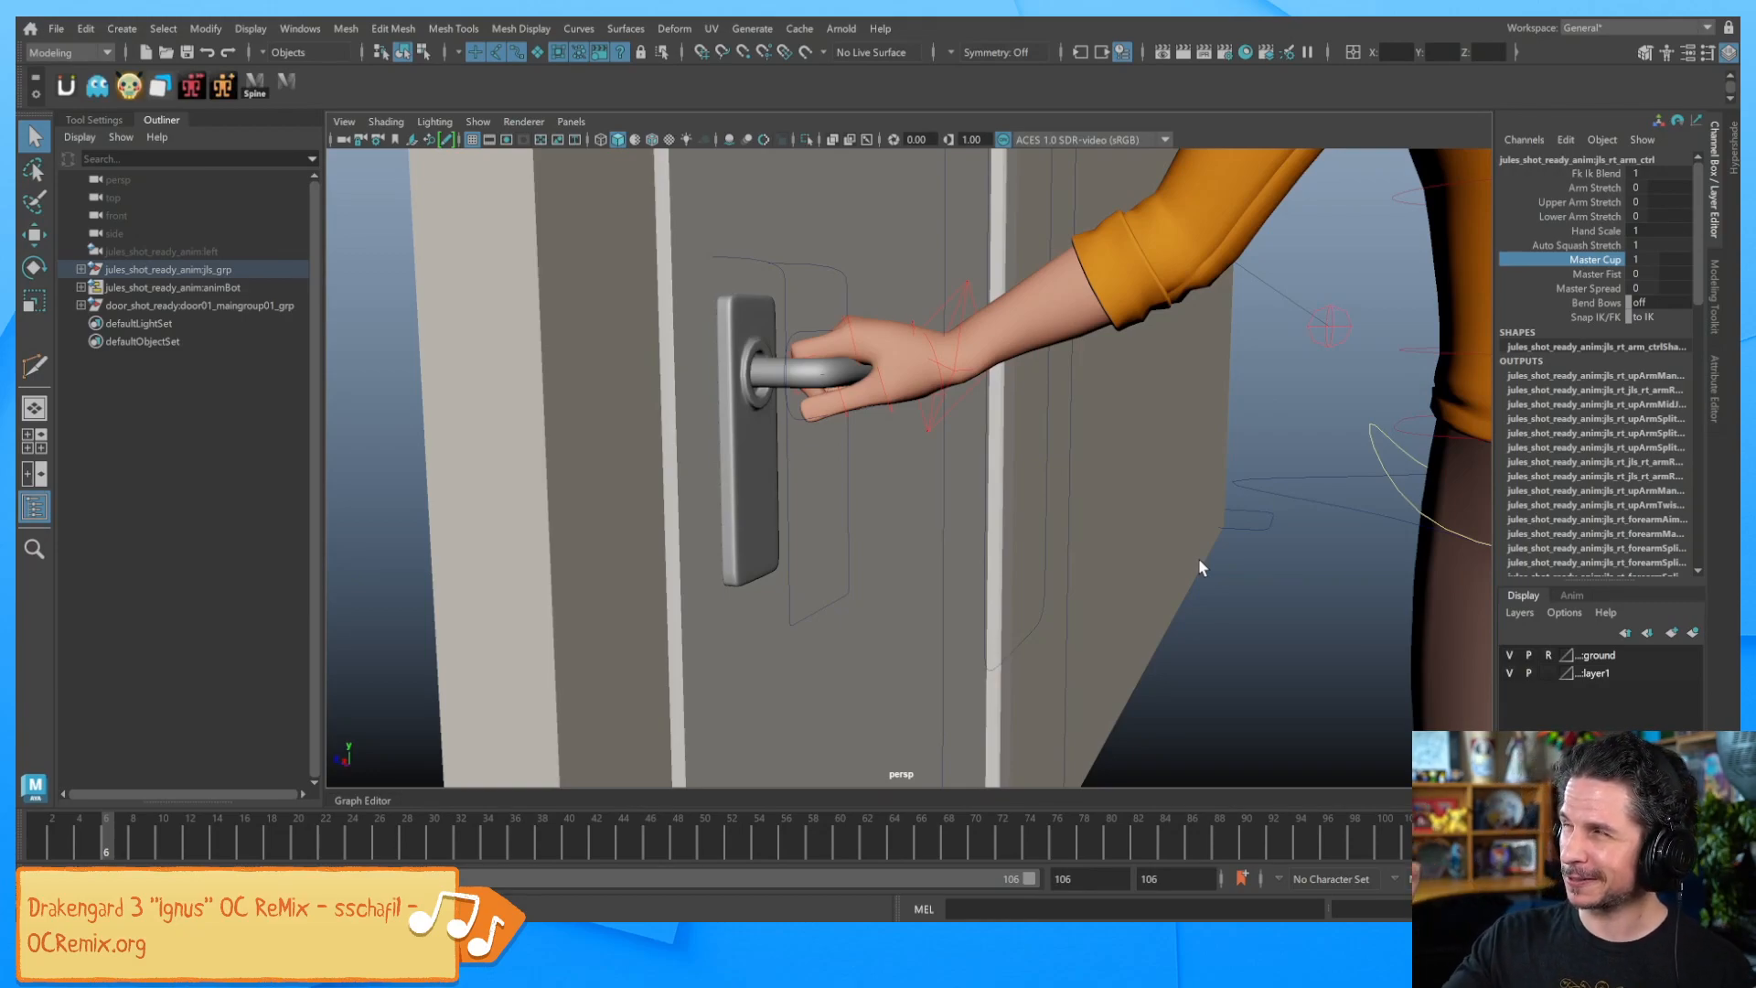
alt+drag(941, 422, 967, 443)
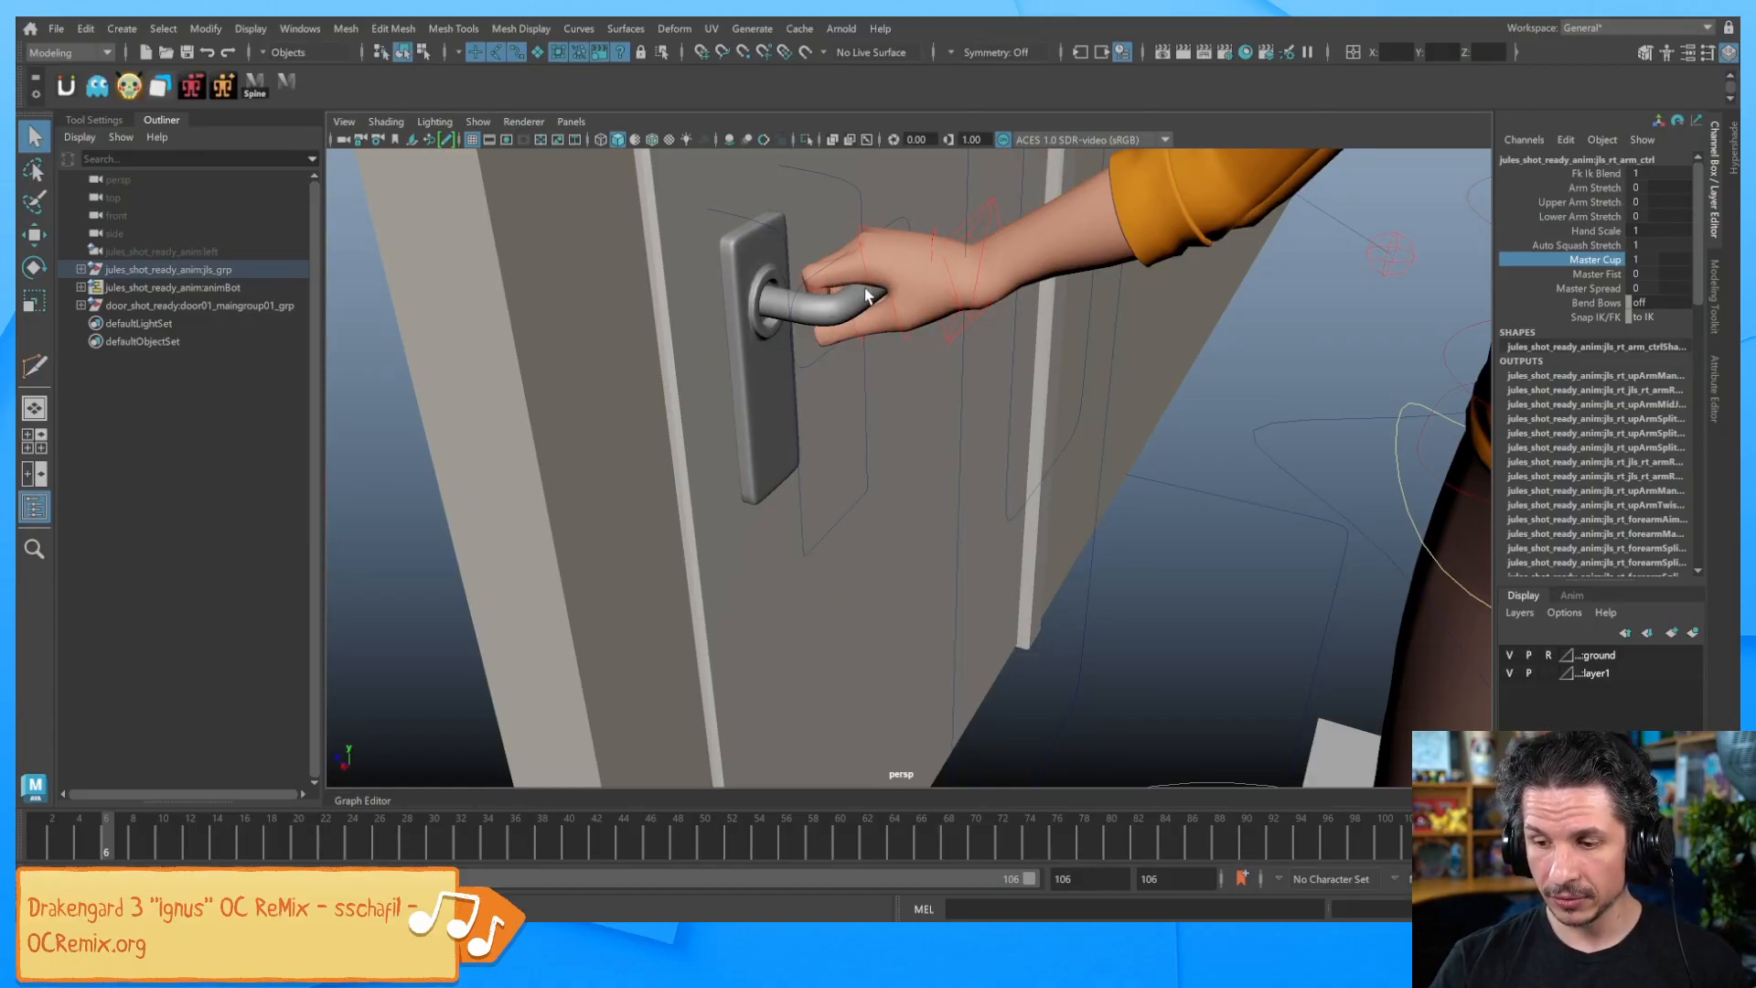
alt+drag(910, 399, 745, 361)
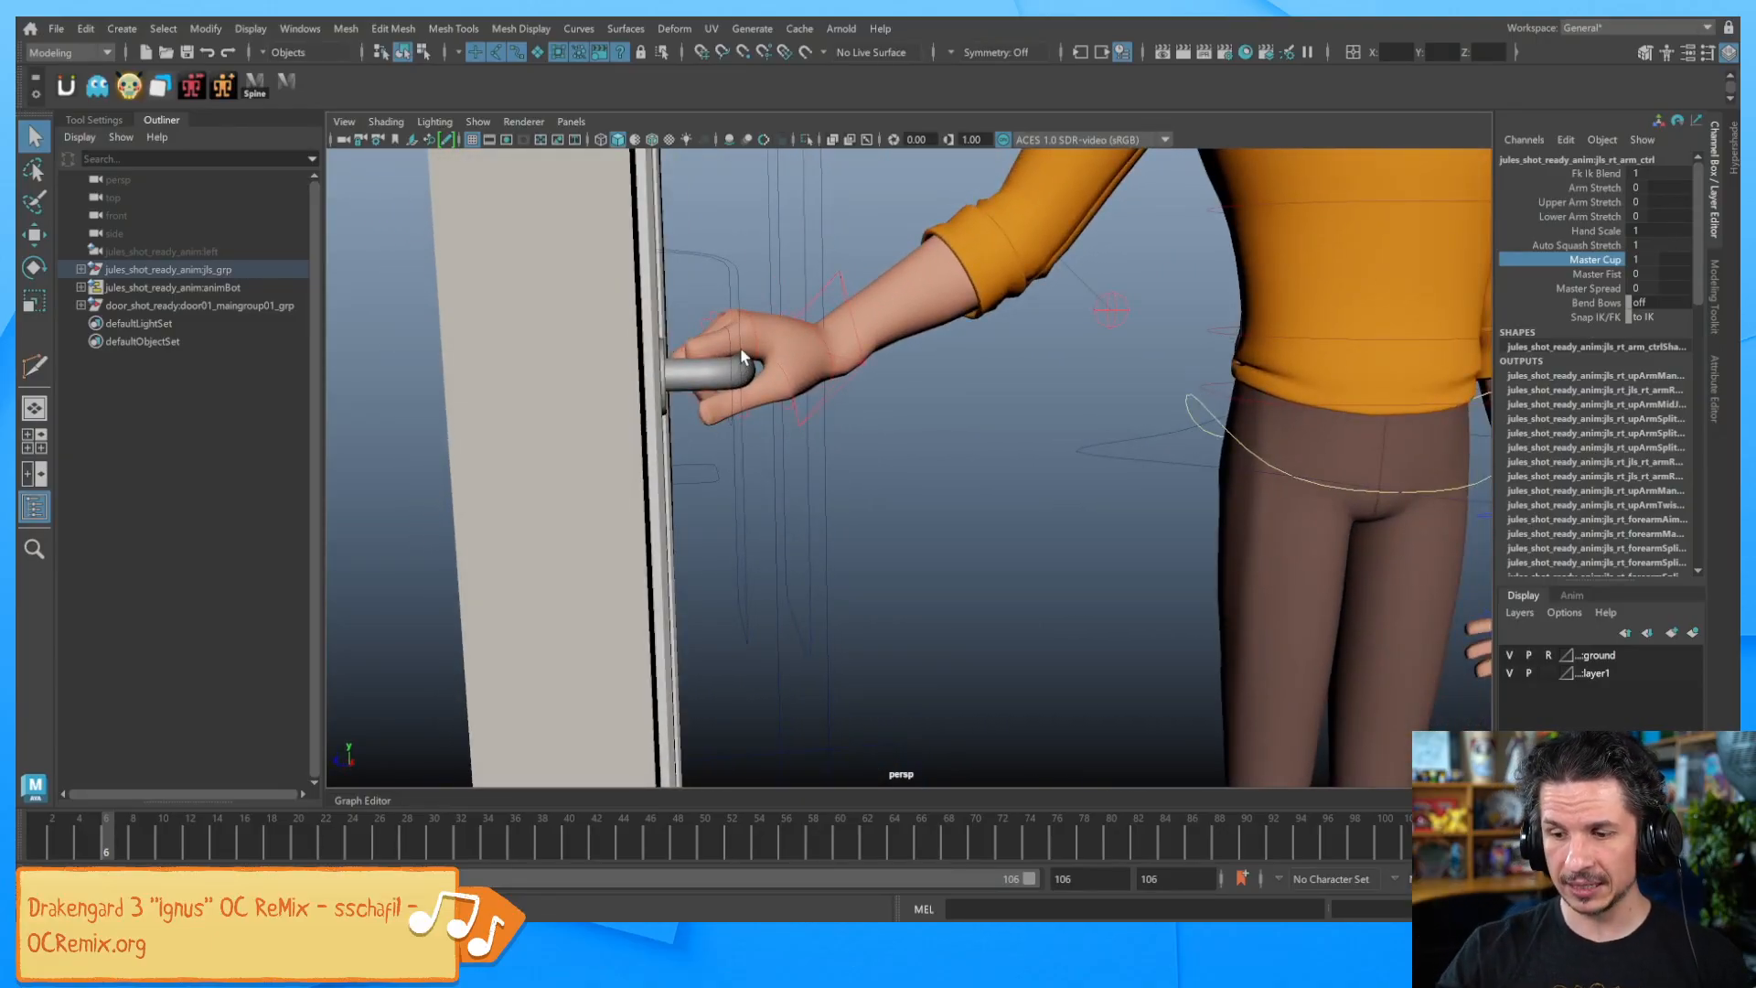
alt+drag(898, 427, 862, 428)
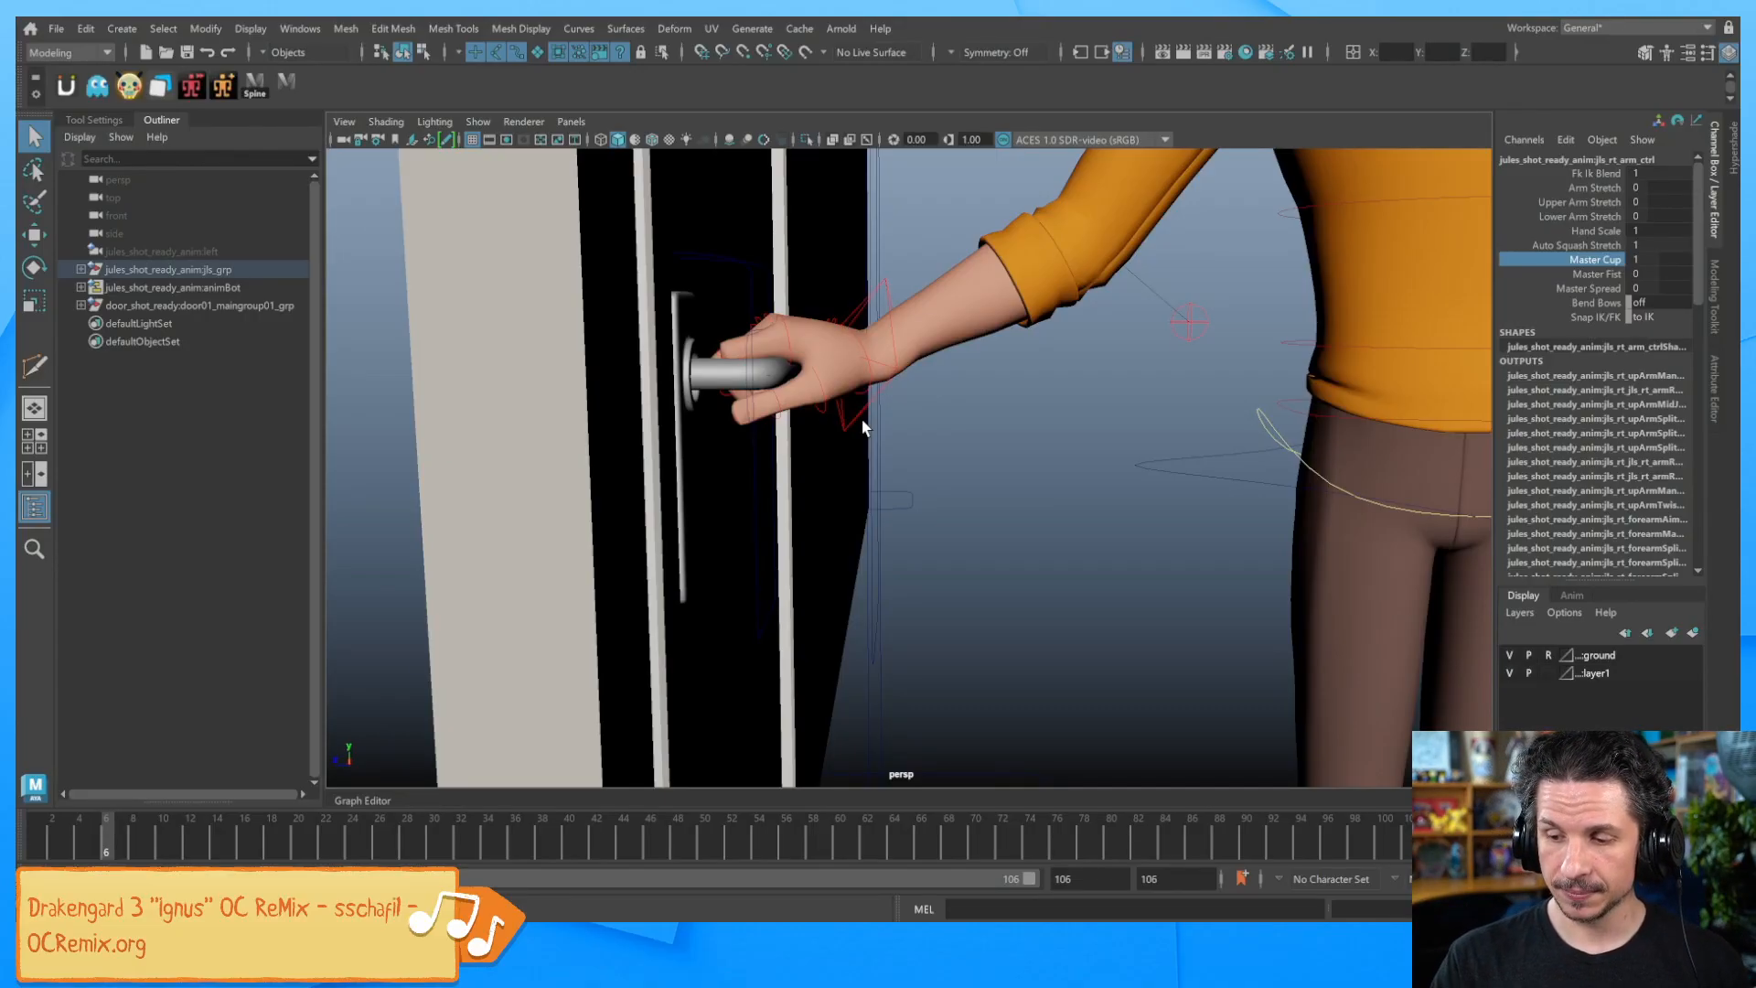
Parent-constrain the right arm IK control to the door's lever control with Maintain Offset on, all translate and rotate axes and weight 1
click(895, 366)
key(w)
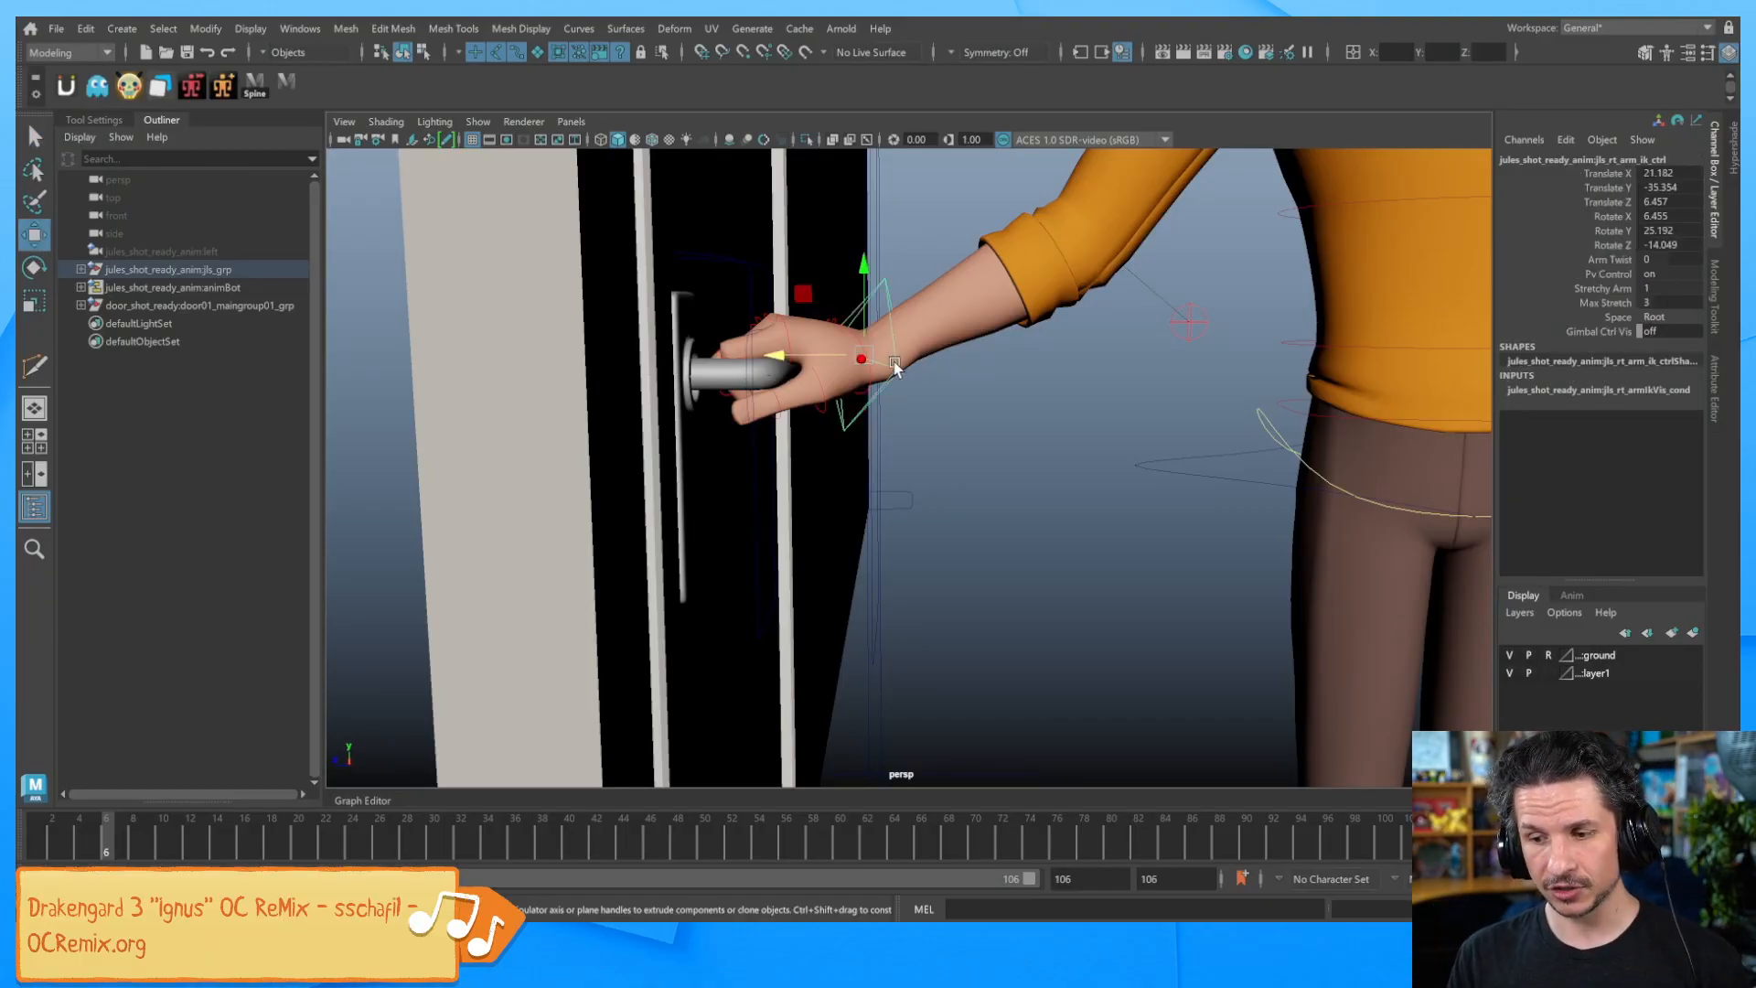
alt+drag(924, 439, 999, 509)
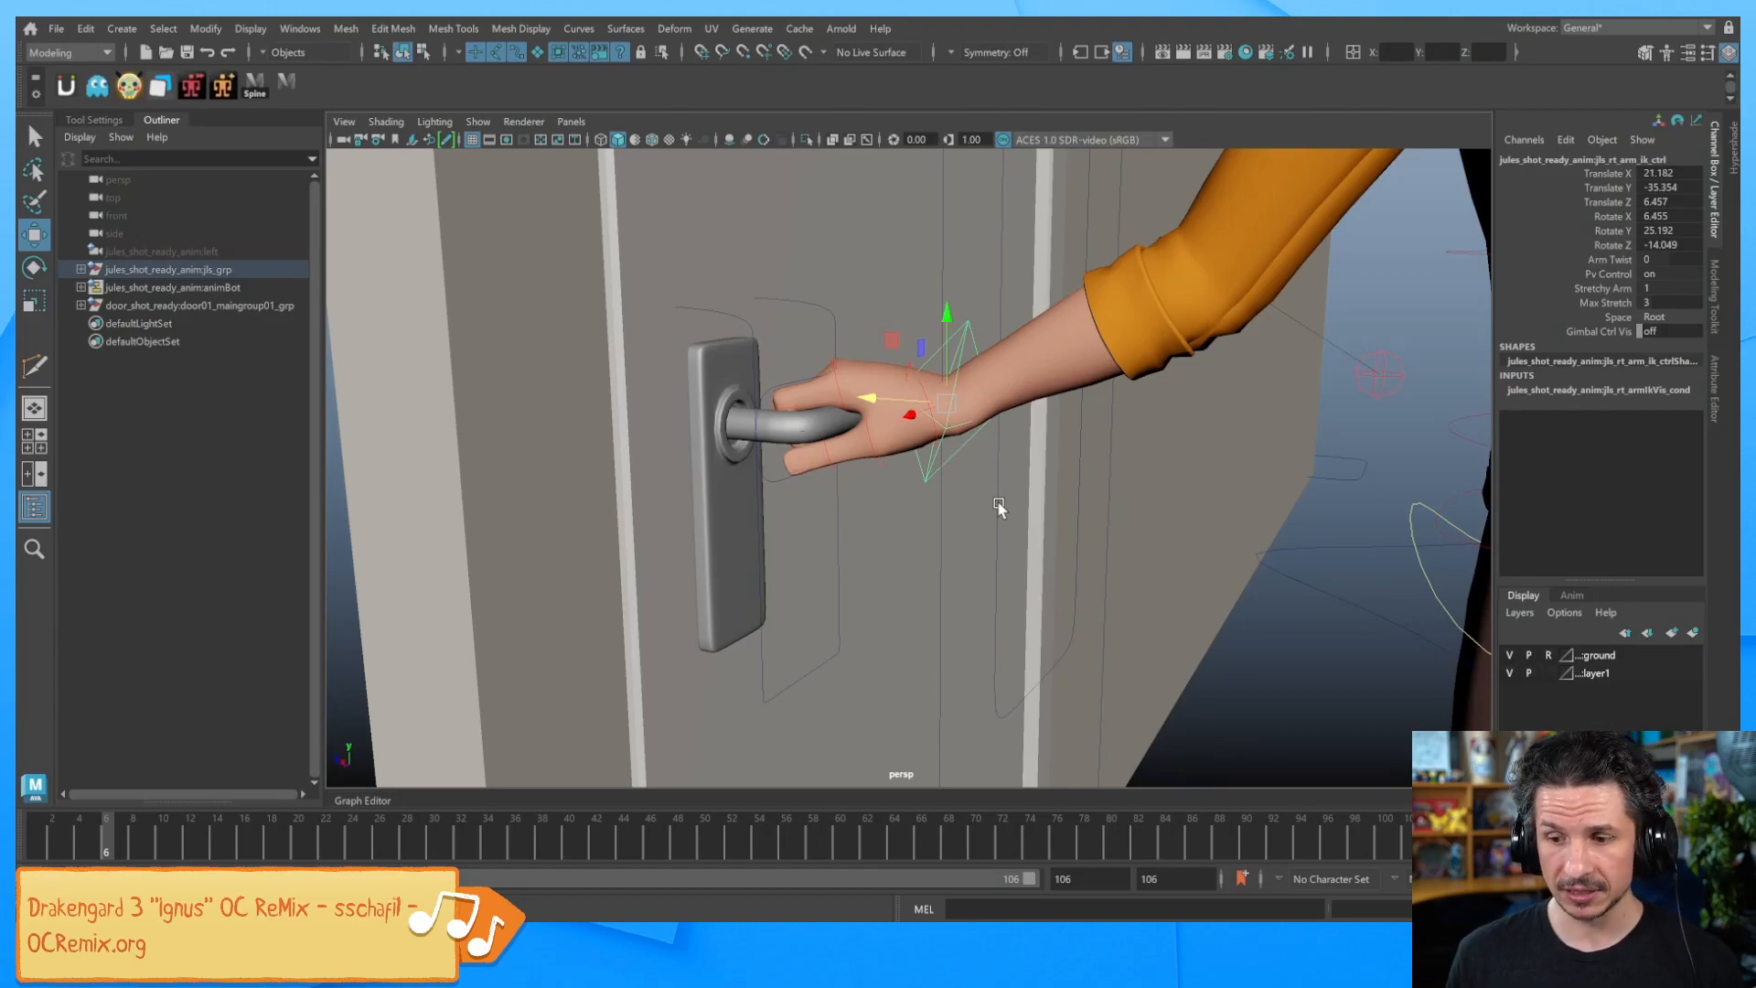
click(765, 388)
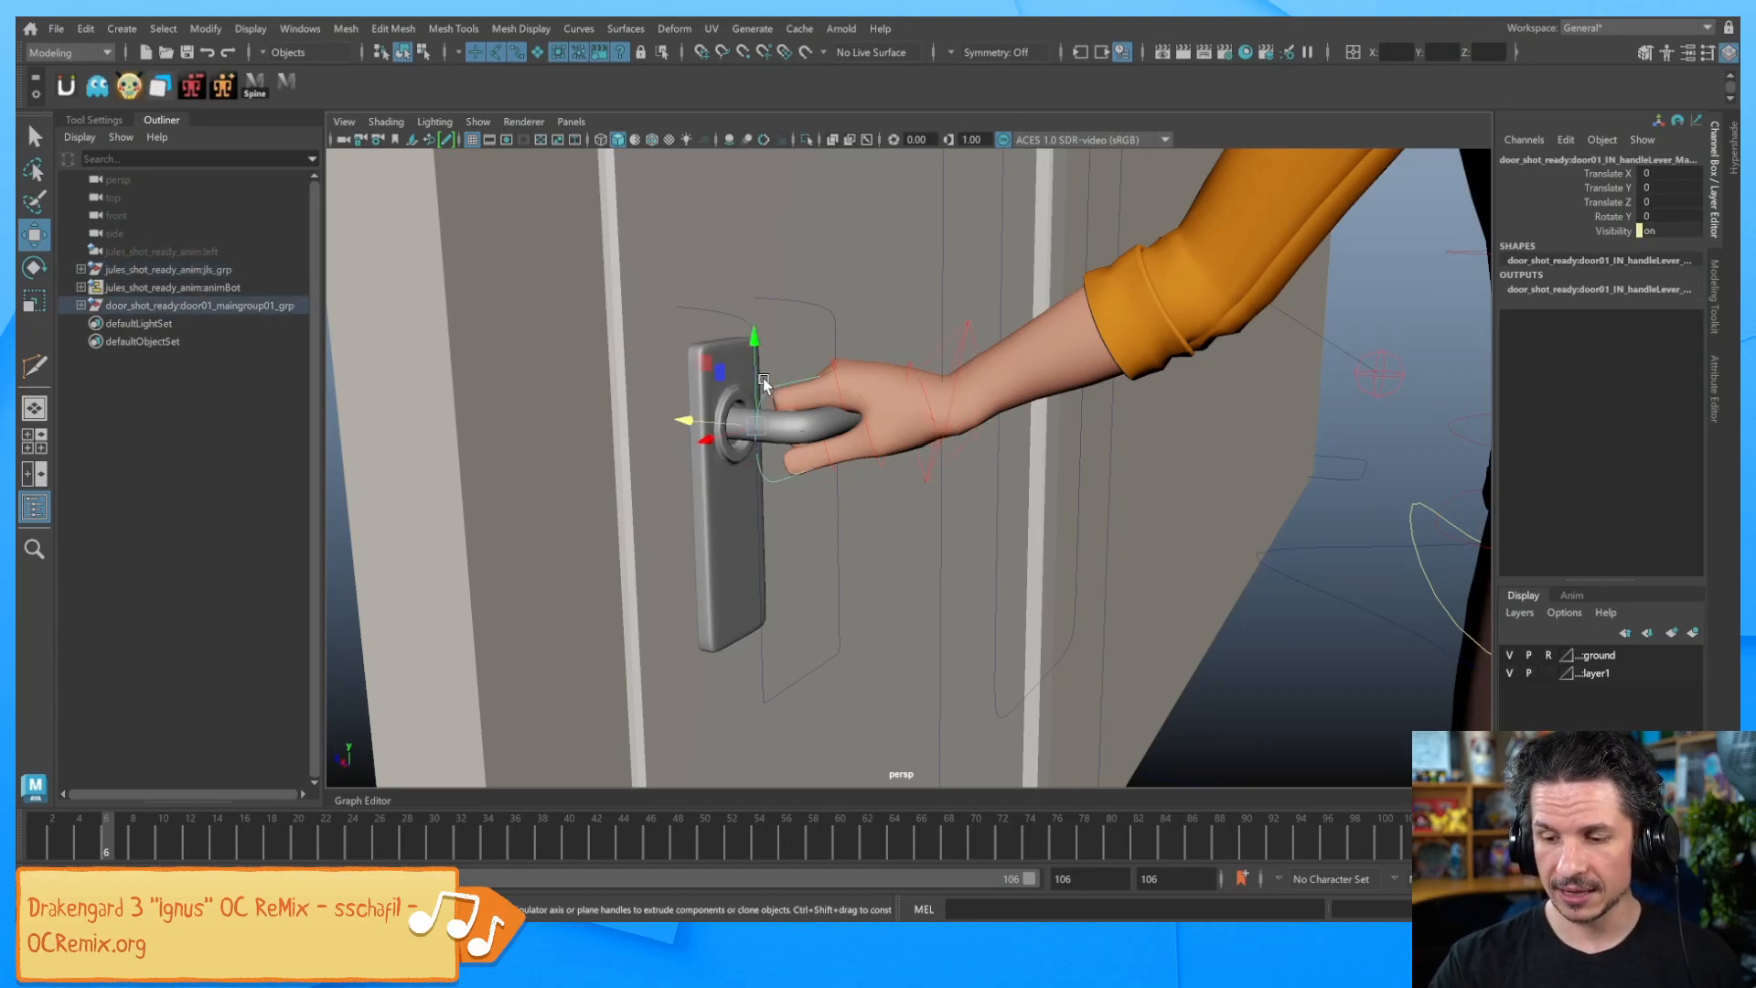
click(962, 340)
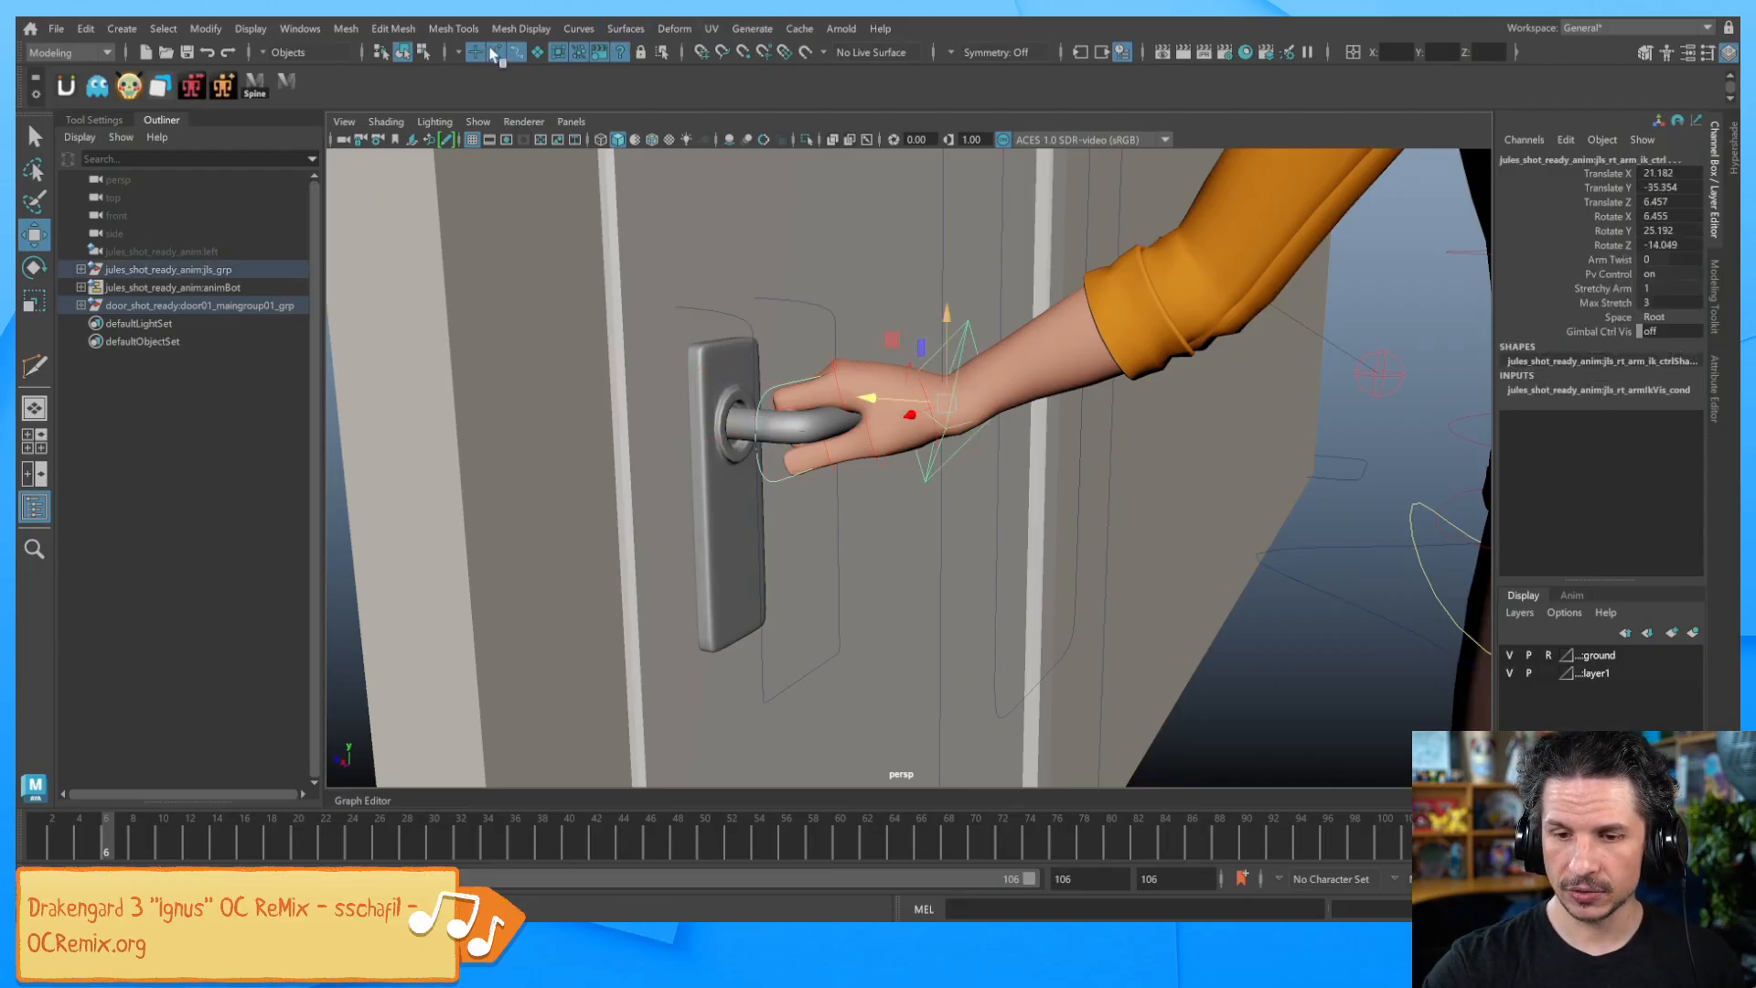
click(68, 52)
click(50, 108)
click(573, 28)
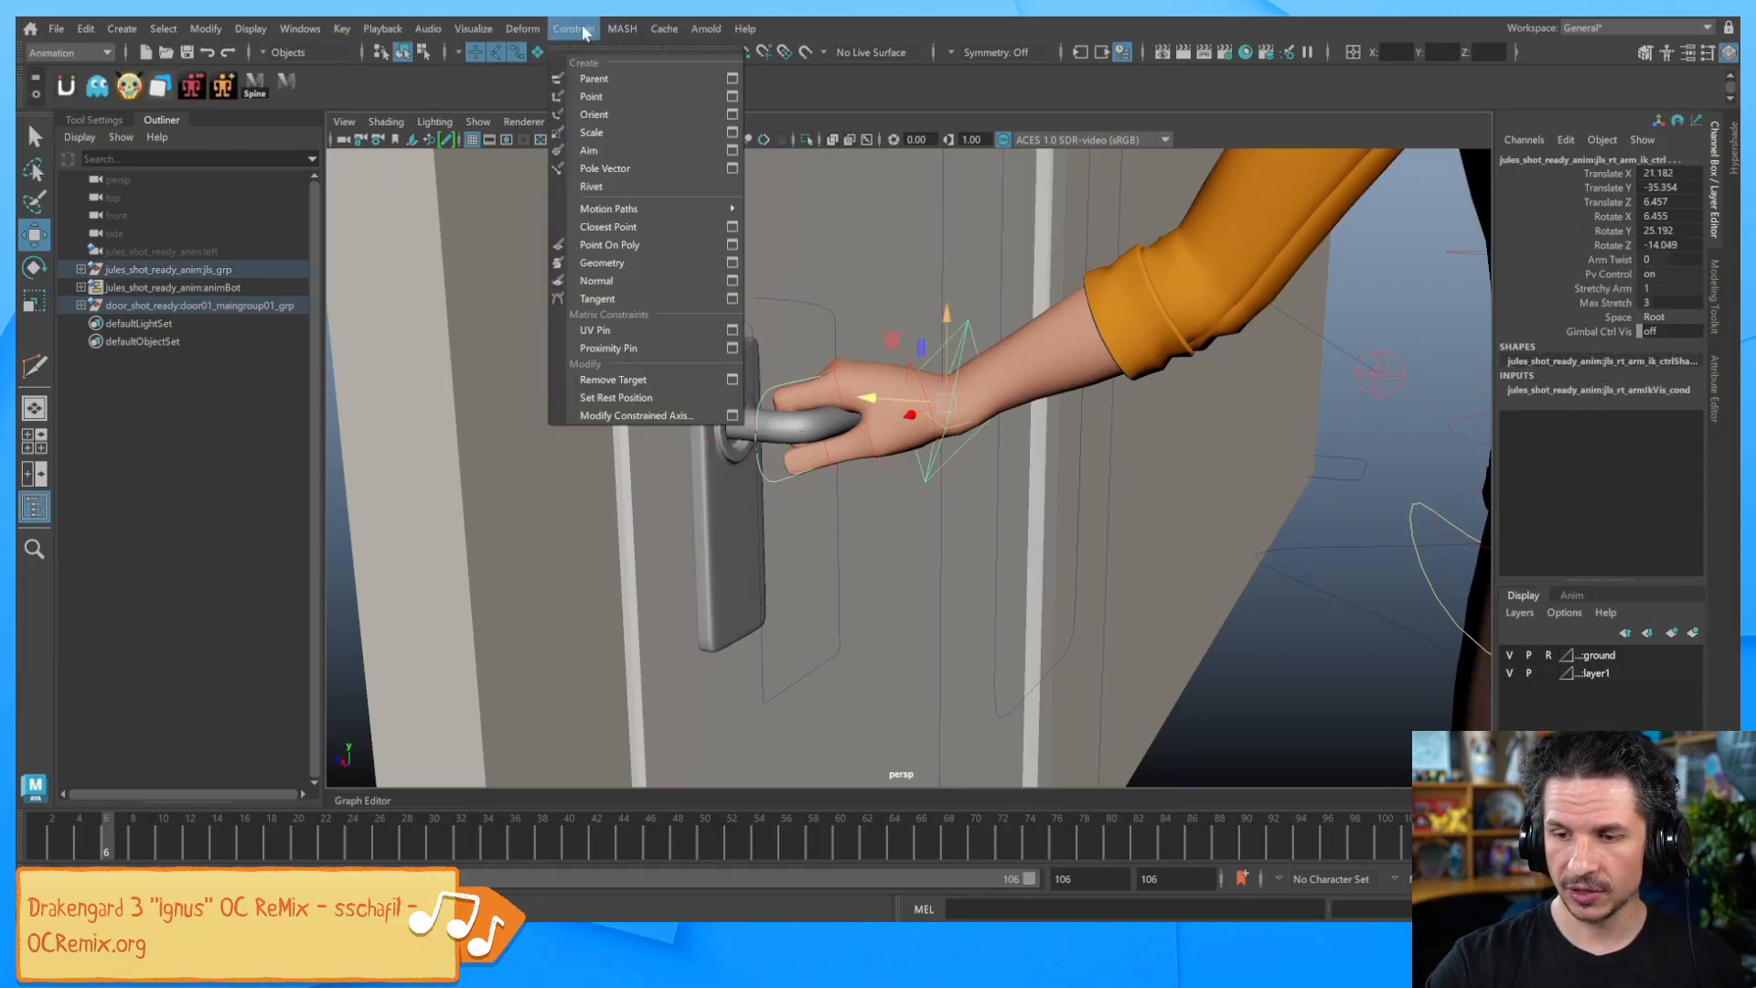
click(731, 79)
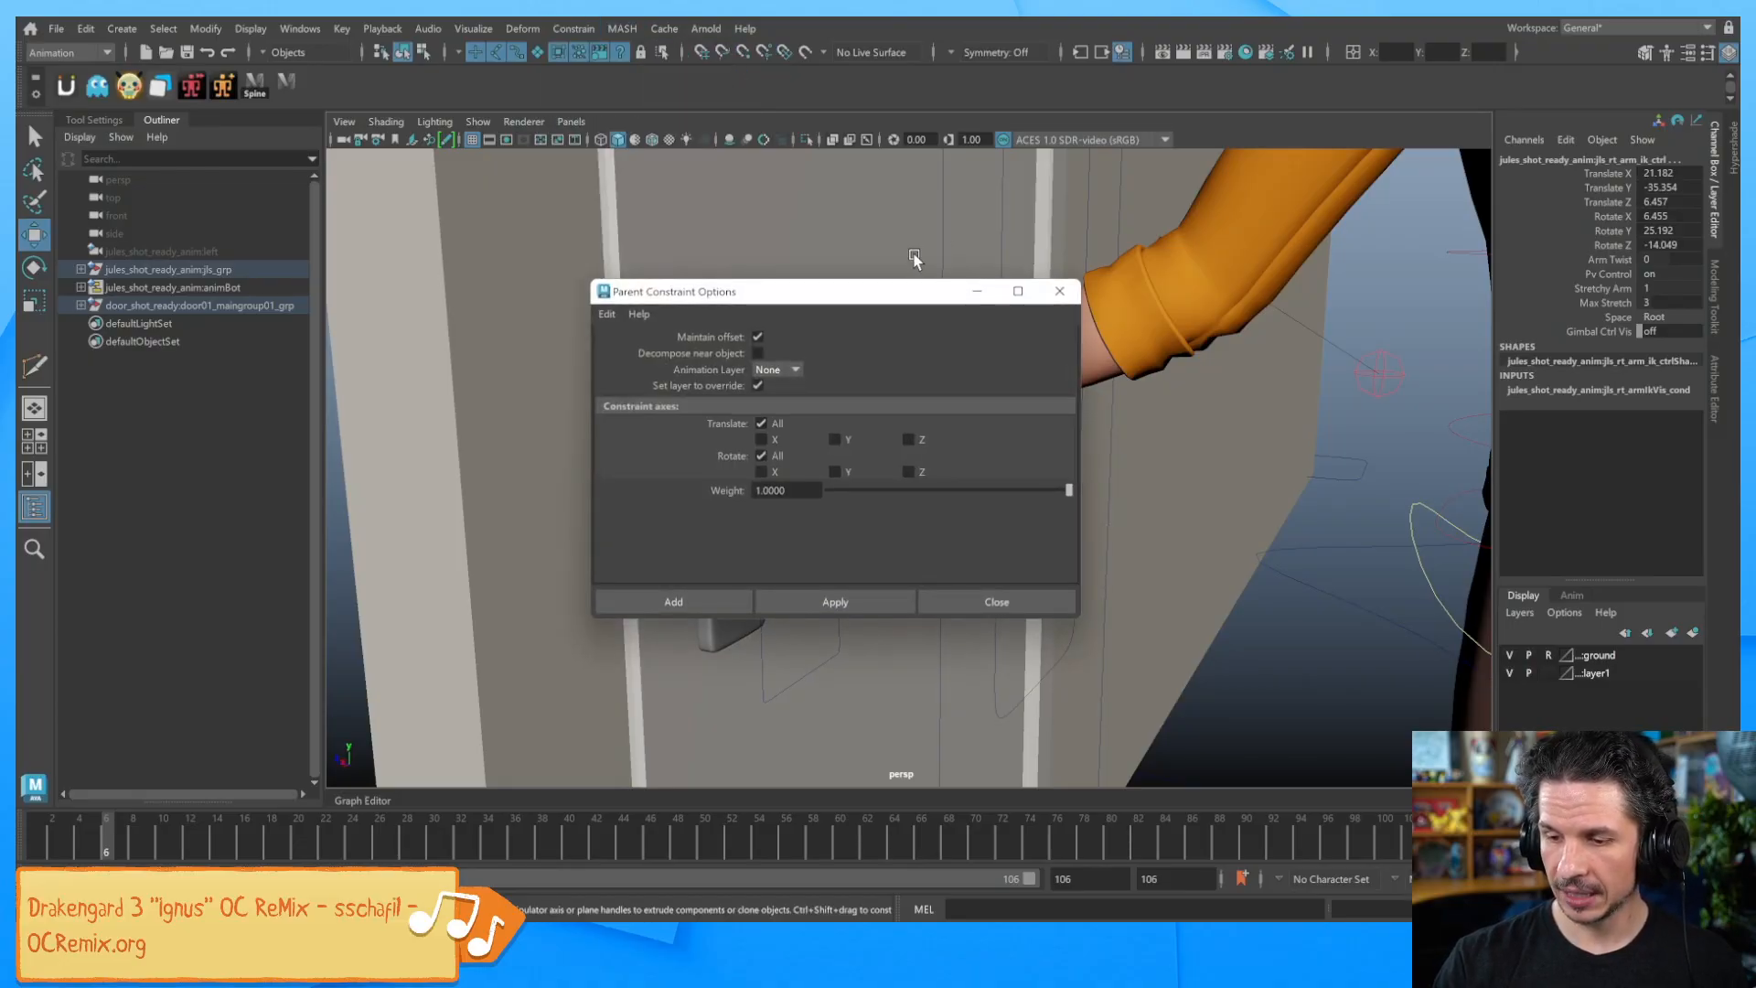
click(714, 591)
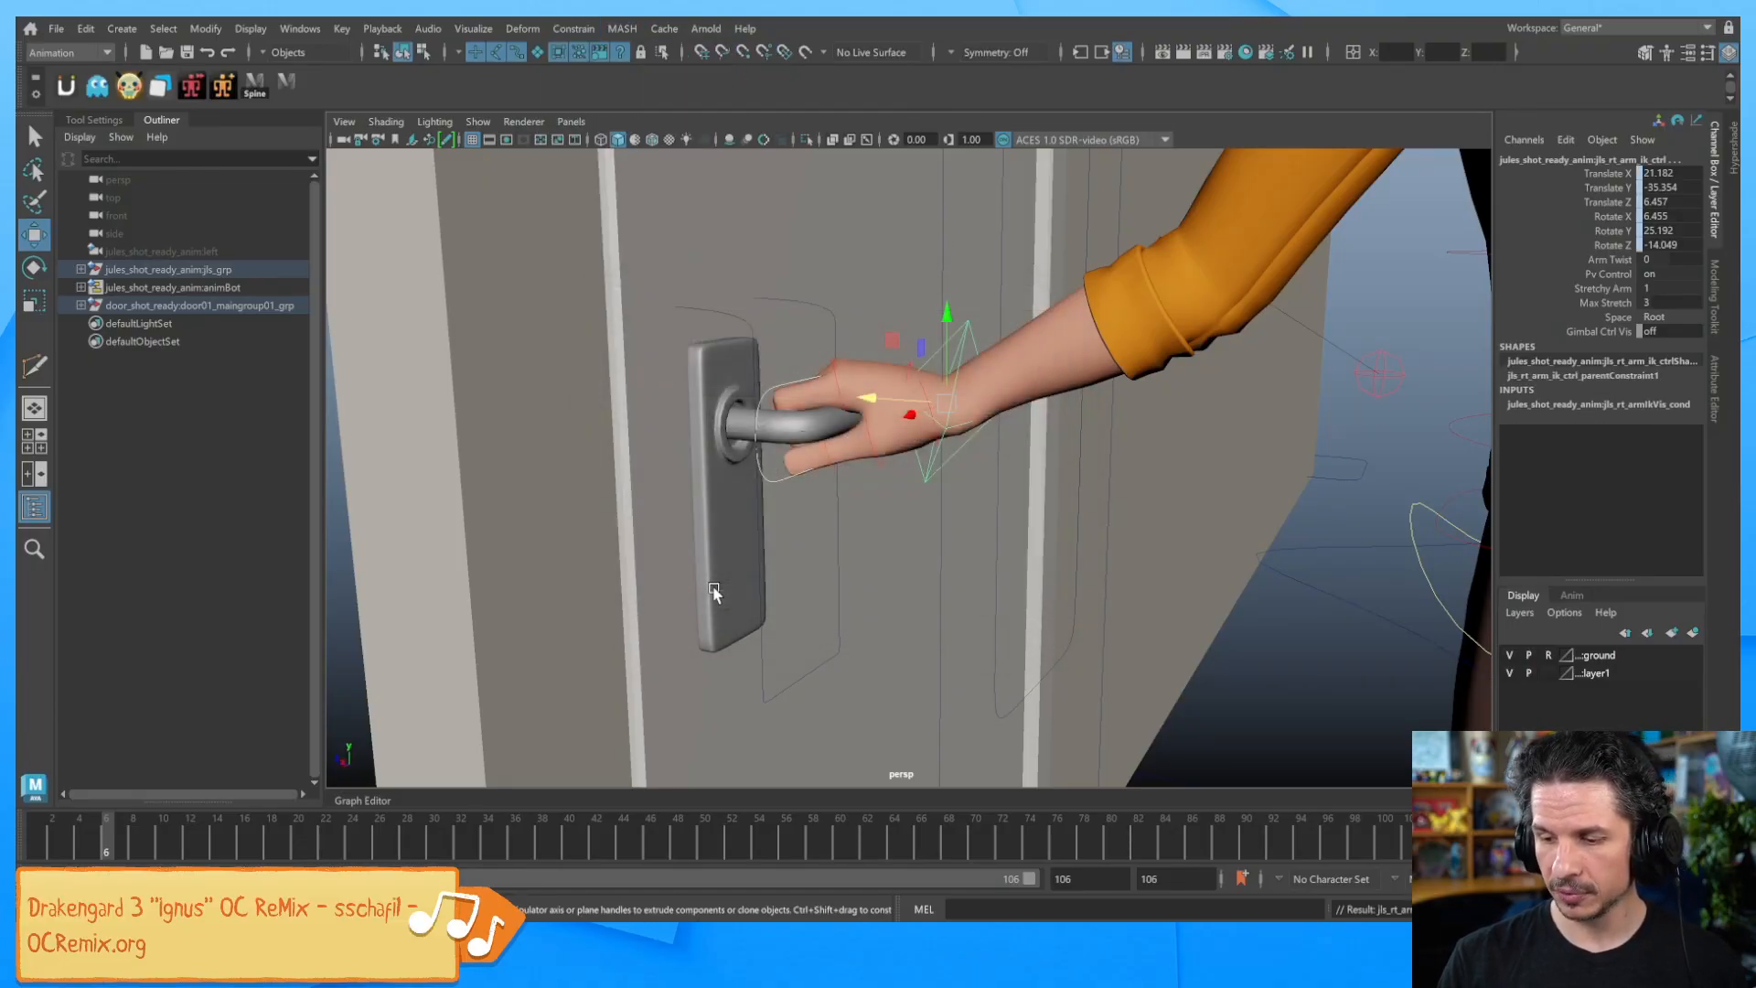
Test the constraint by setting the door handle control's Rotation Handle to -40.2
click(960, 420)
click(753, 364)
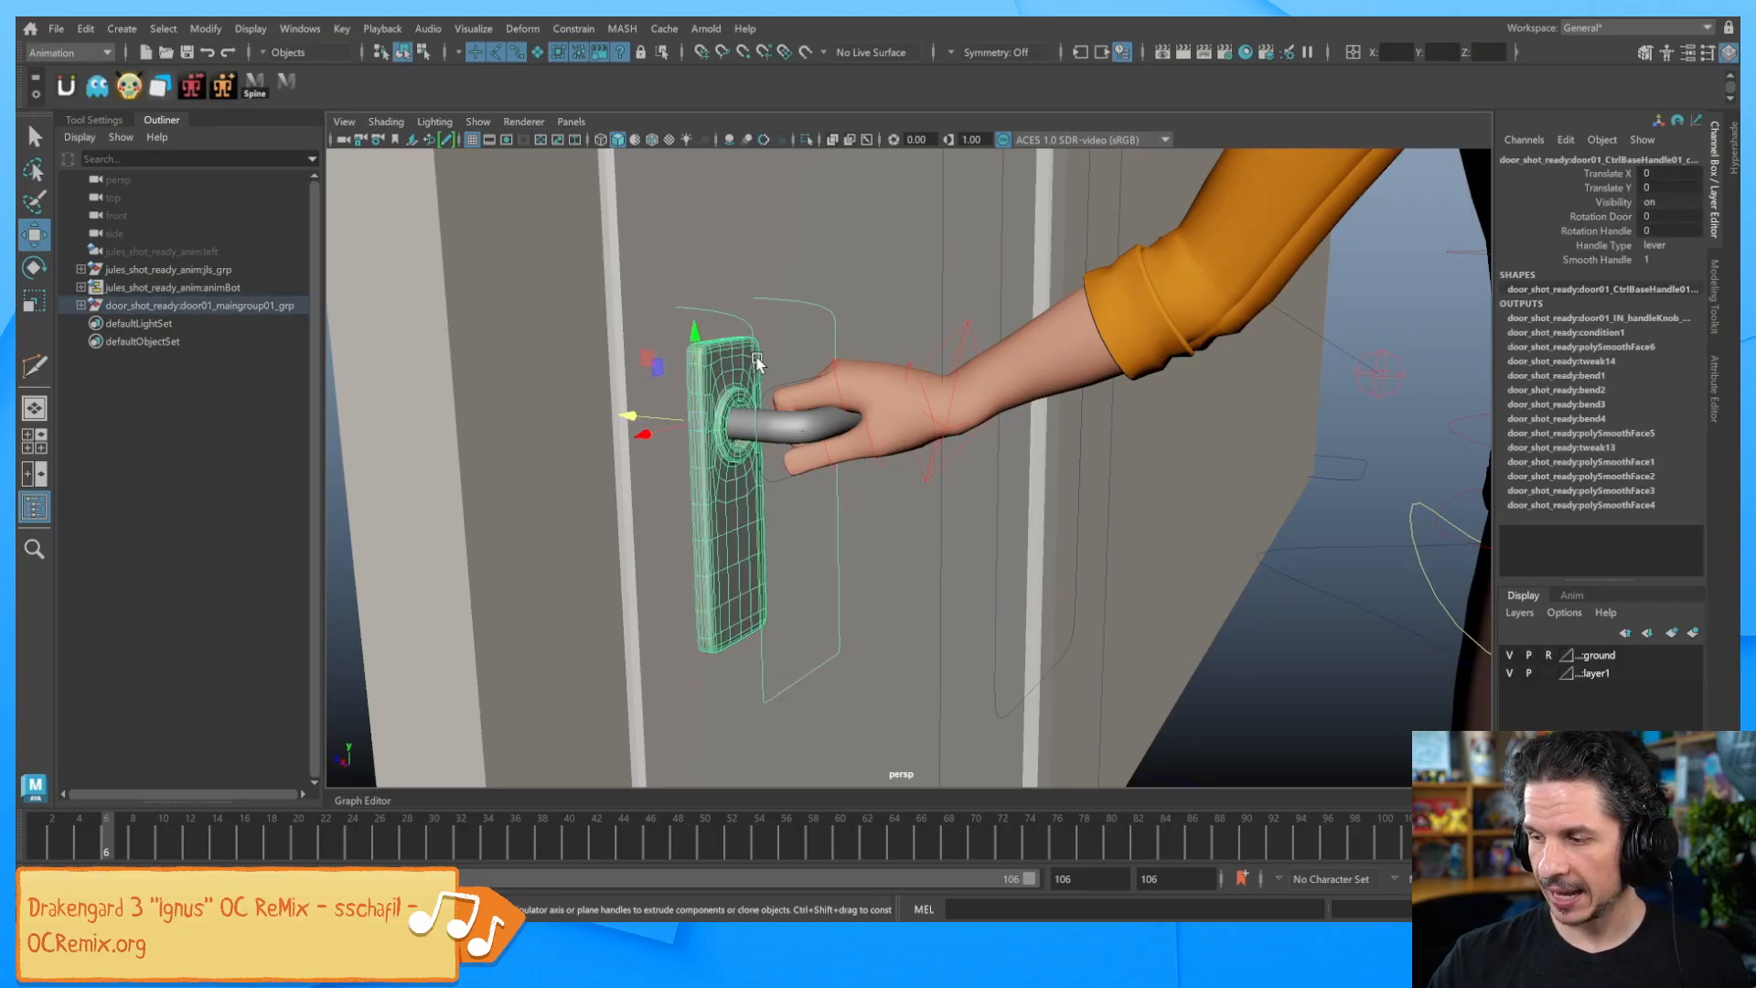
click(1595, 231)
middle_drag(1353, 375, 1167, 490)
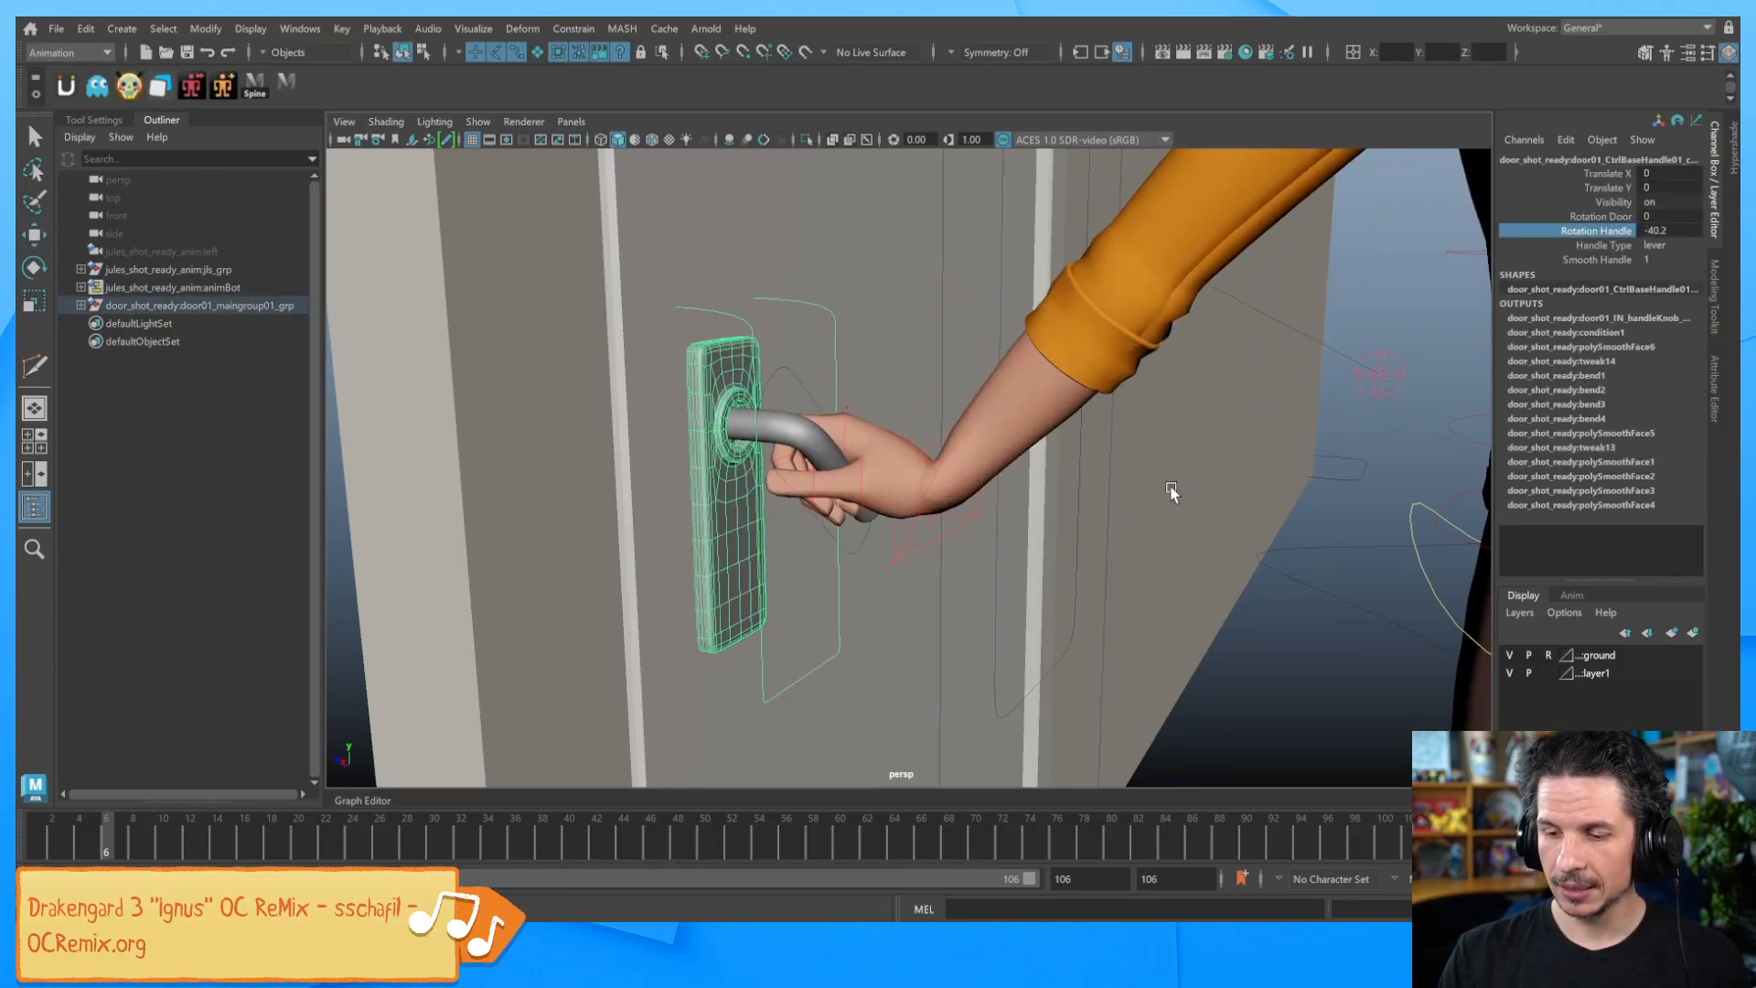
Undo the door handle rotation and test rotating the right arm IK control so the hand turns on the lever
key(ctrl+z)
click(969, 346)
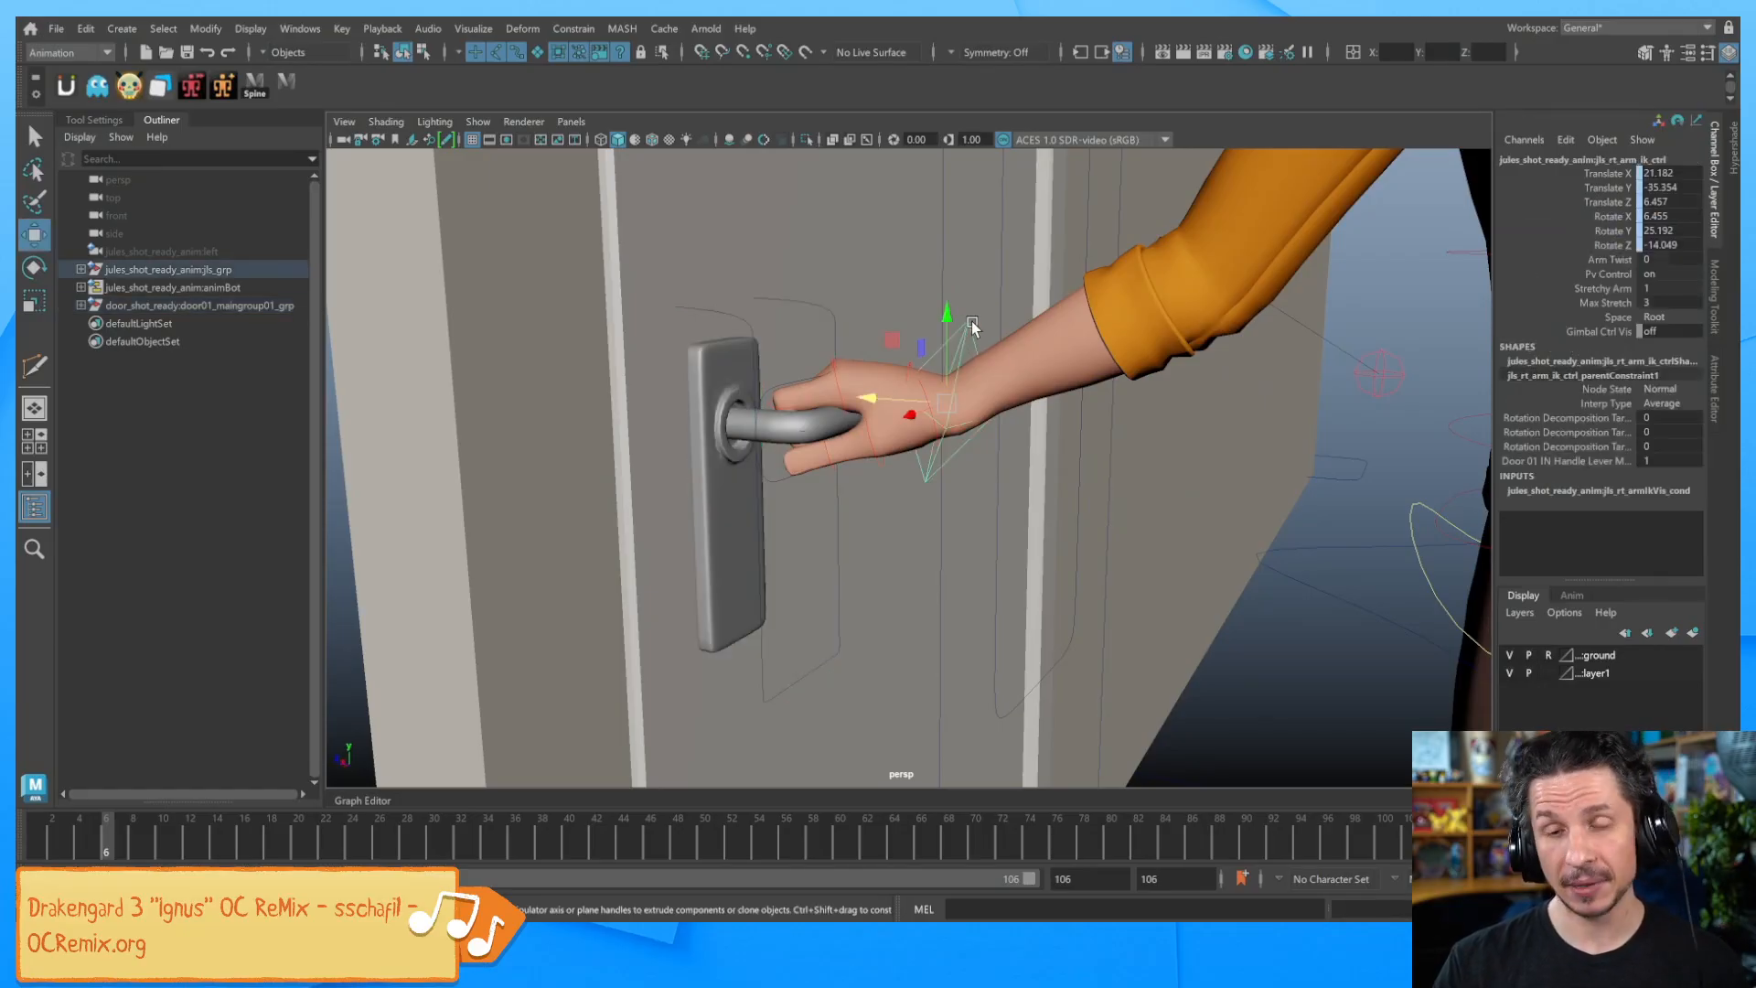
key(e)
drag(1009, 359, 911, 469)
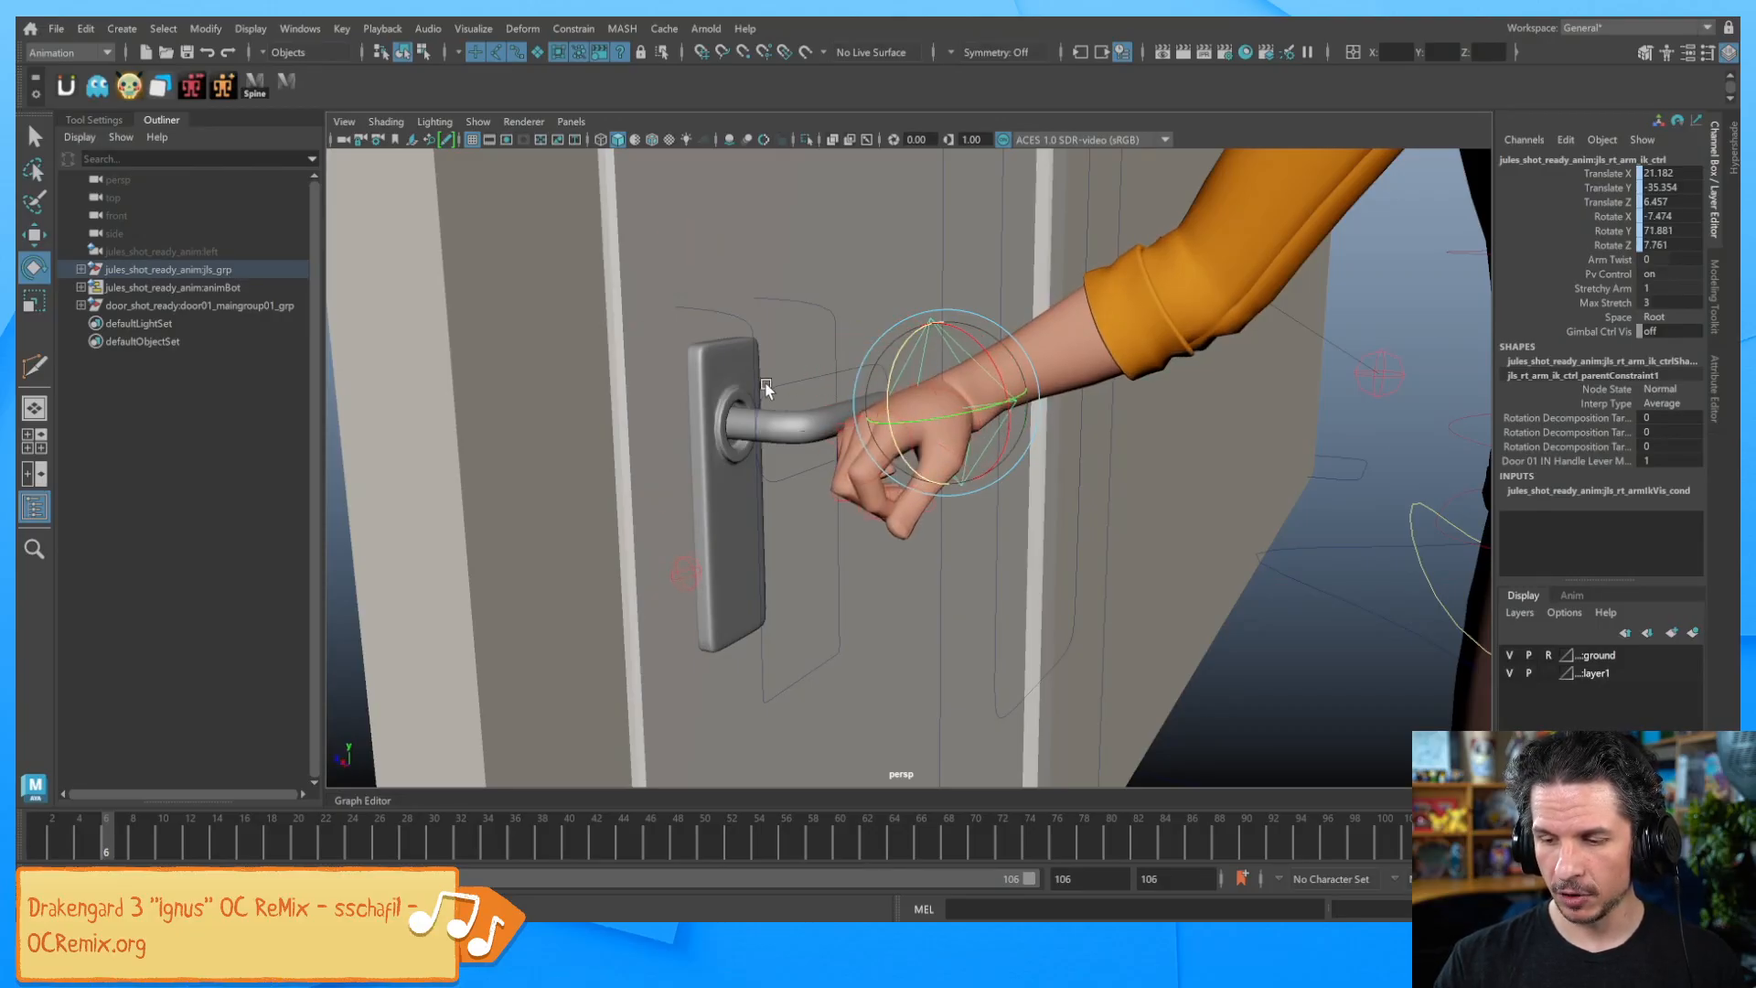
Test the constrained hand by setting the door handle control's Rotation Door to -2.8
click(1117, 388)
click(757, 346)
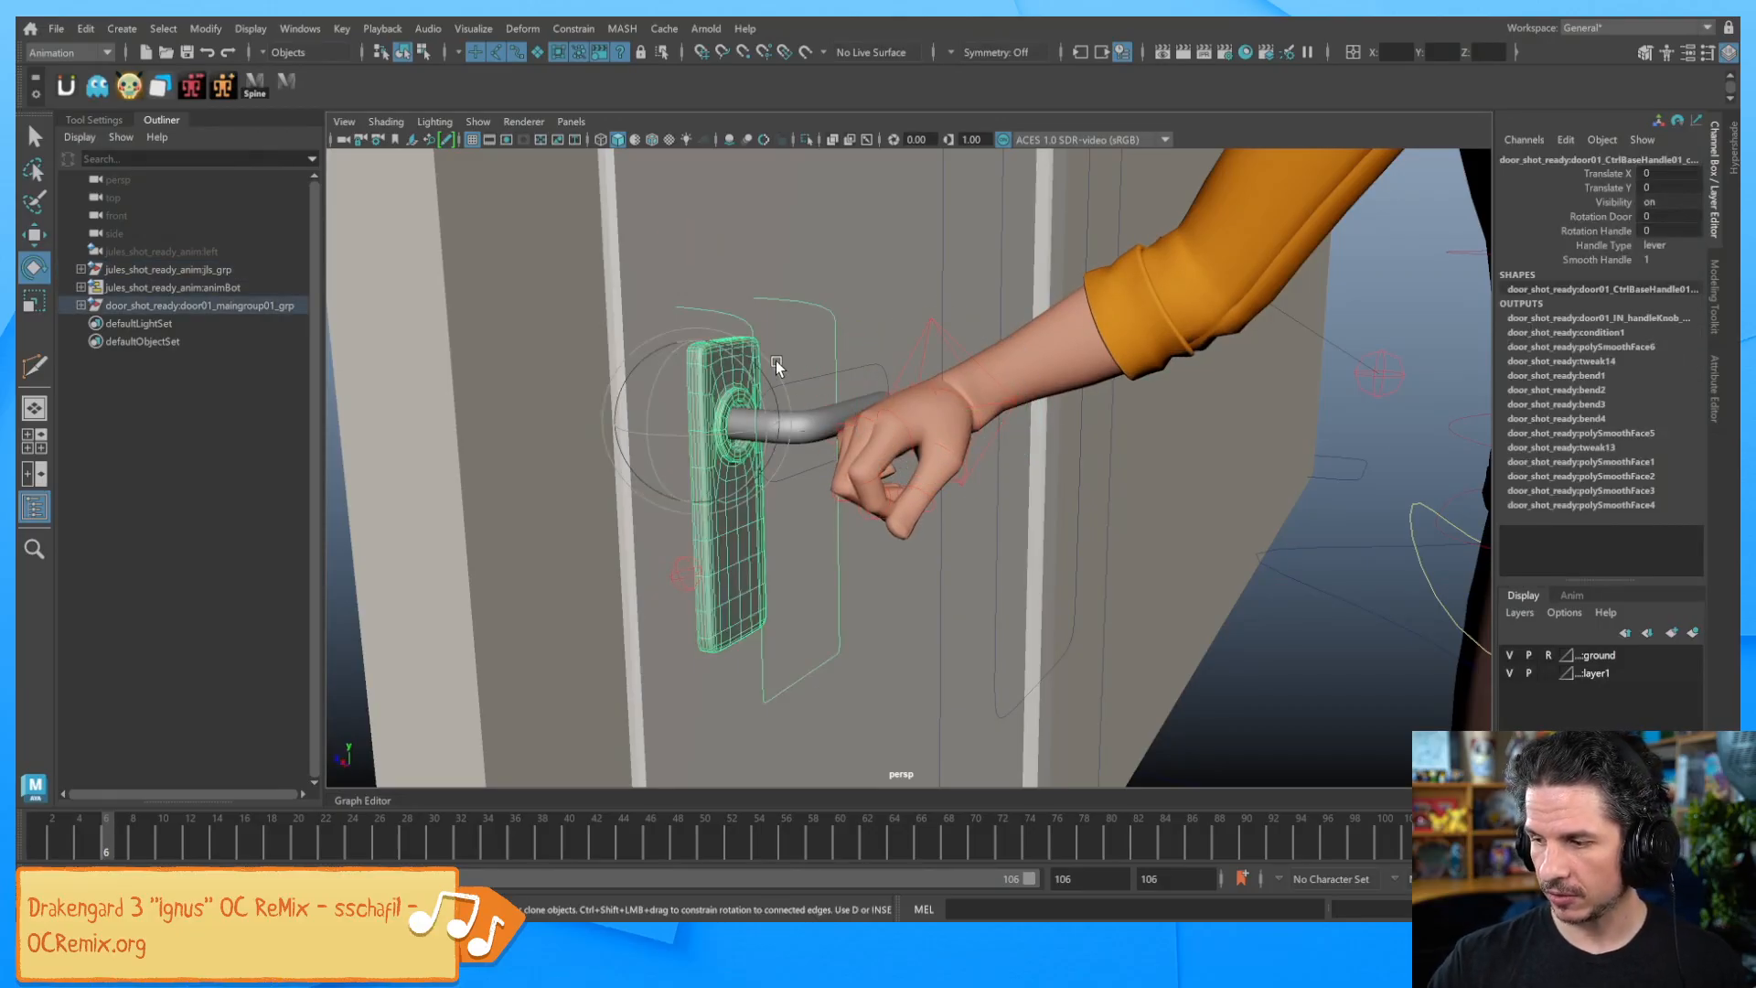
click(1608, 217)
middle_drag(1324, 390, 1305, 390)
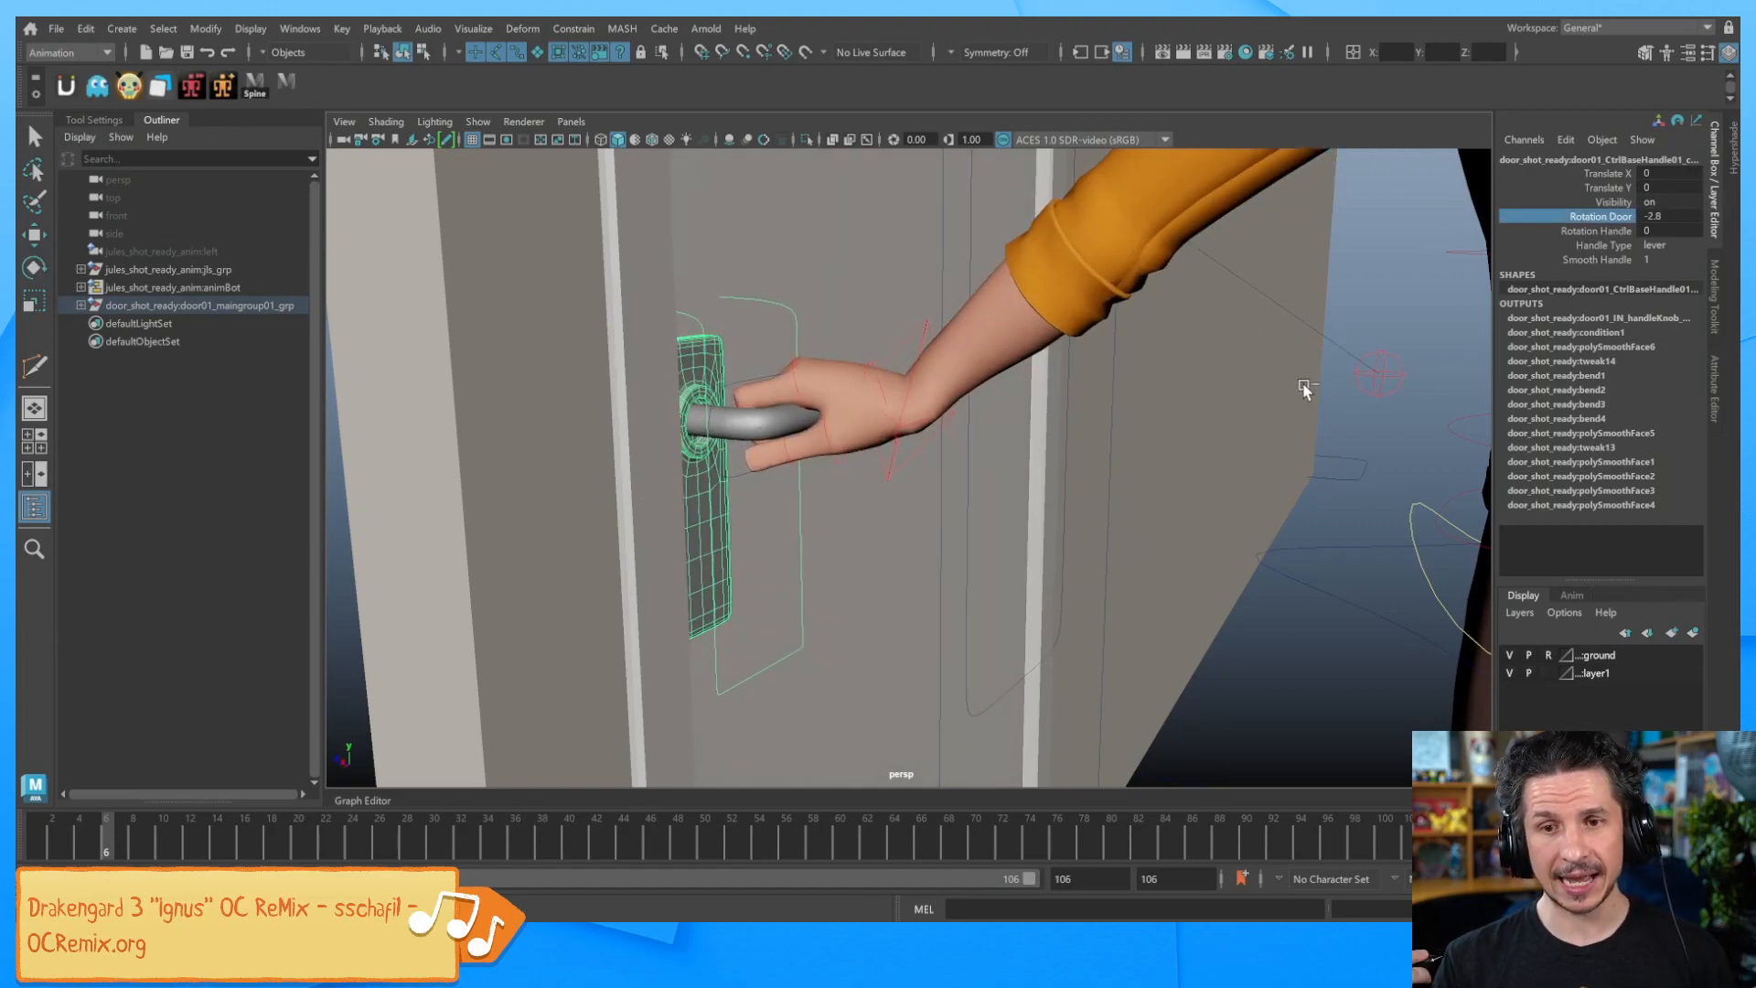
Undo the door and wrist rotation tests and the parent constraint on the right arm IK control
key(ctrl+z)
key(ctrl+z)
key(ctrl+z)
key(ctrl+z)
key(ctrl+z)
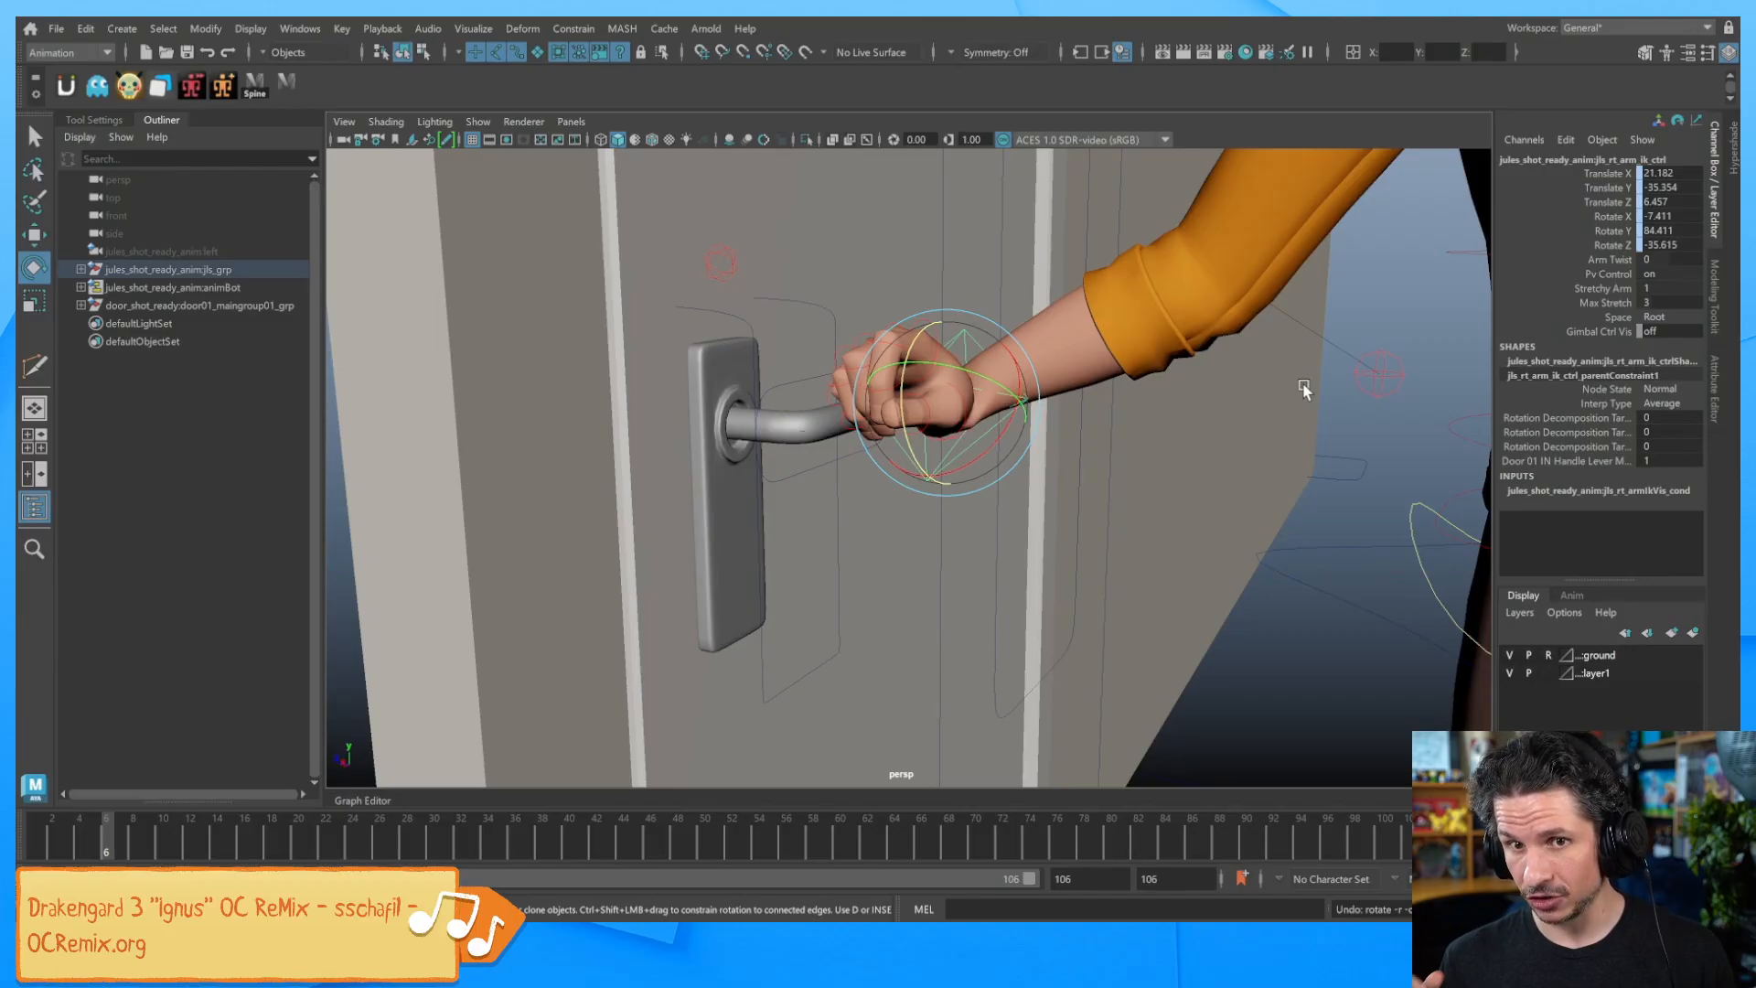
key(ctrl+z)
key(ctrl+z)
key(ctrl+z)
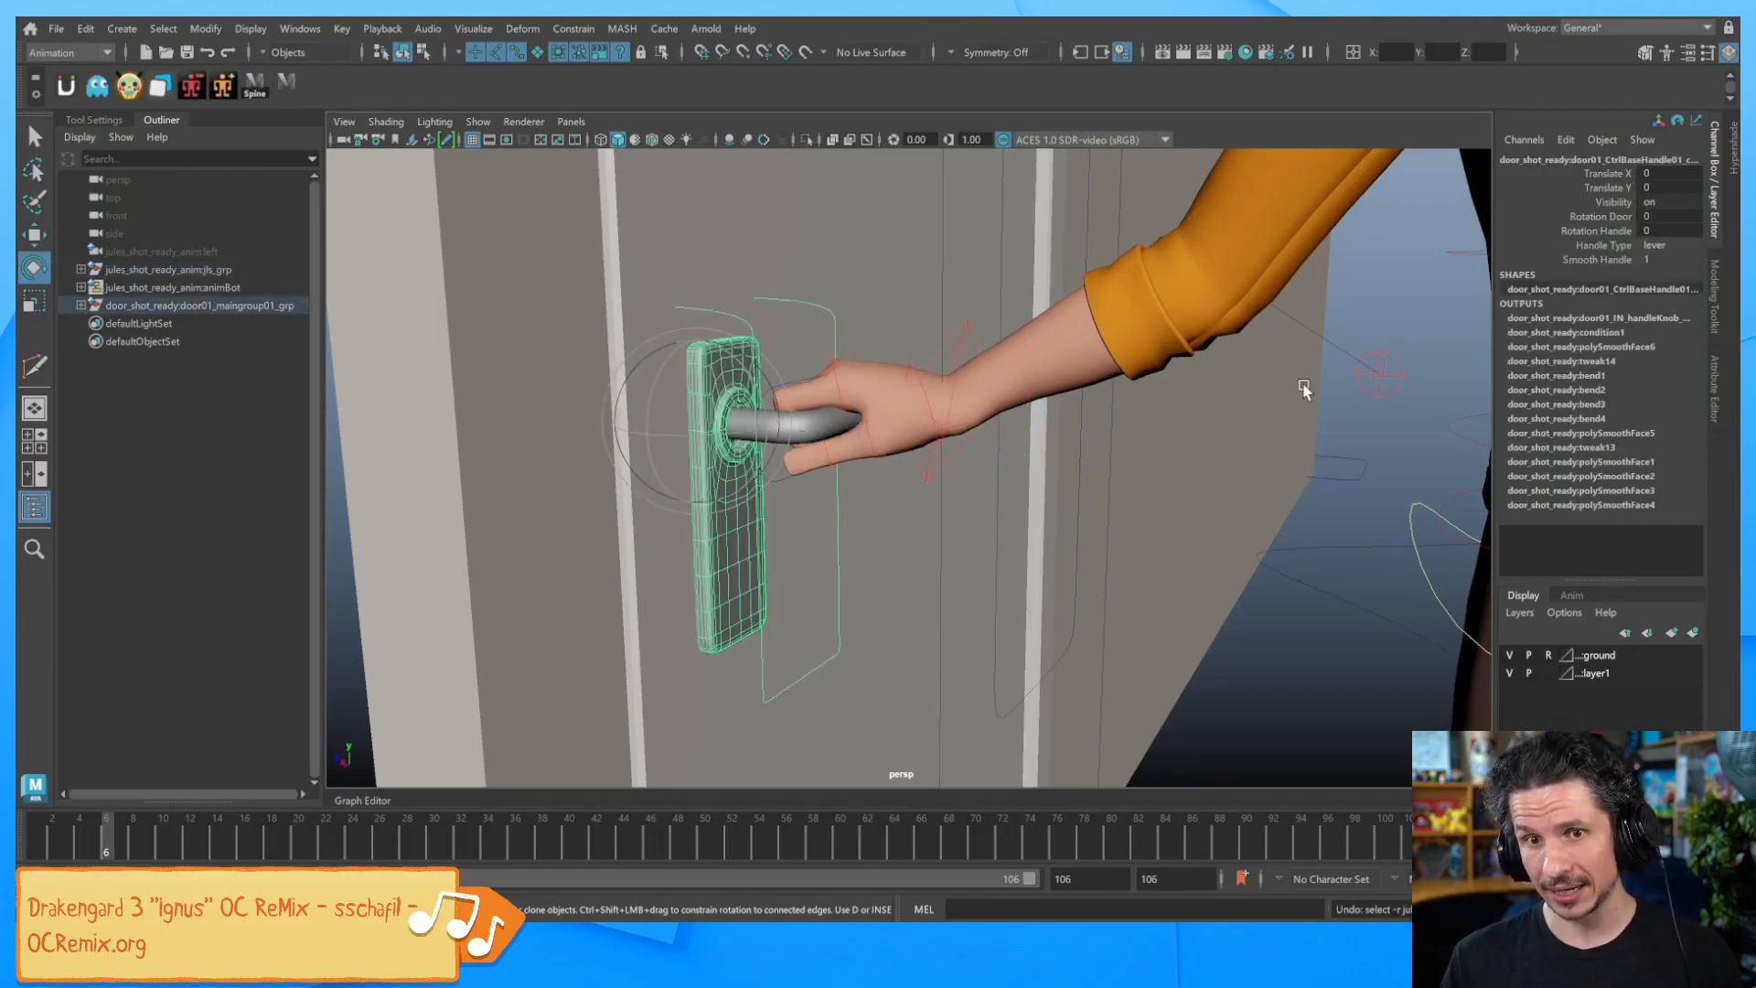
key(ctrl+z)
key(ctrl+z)
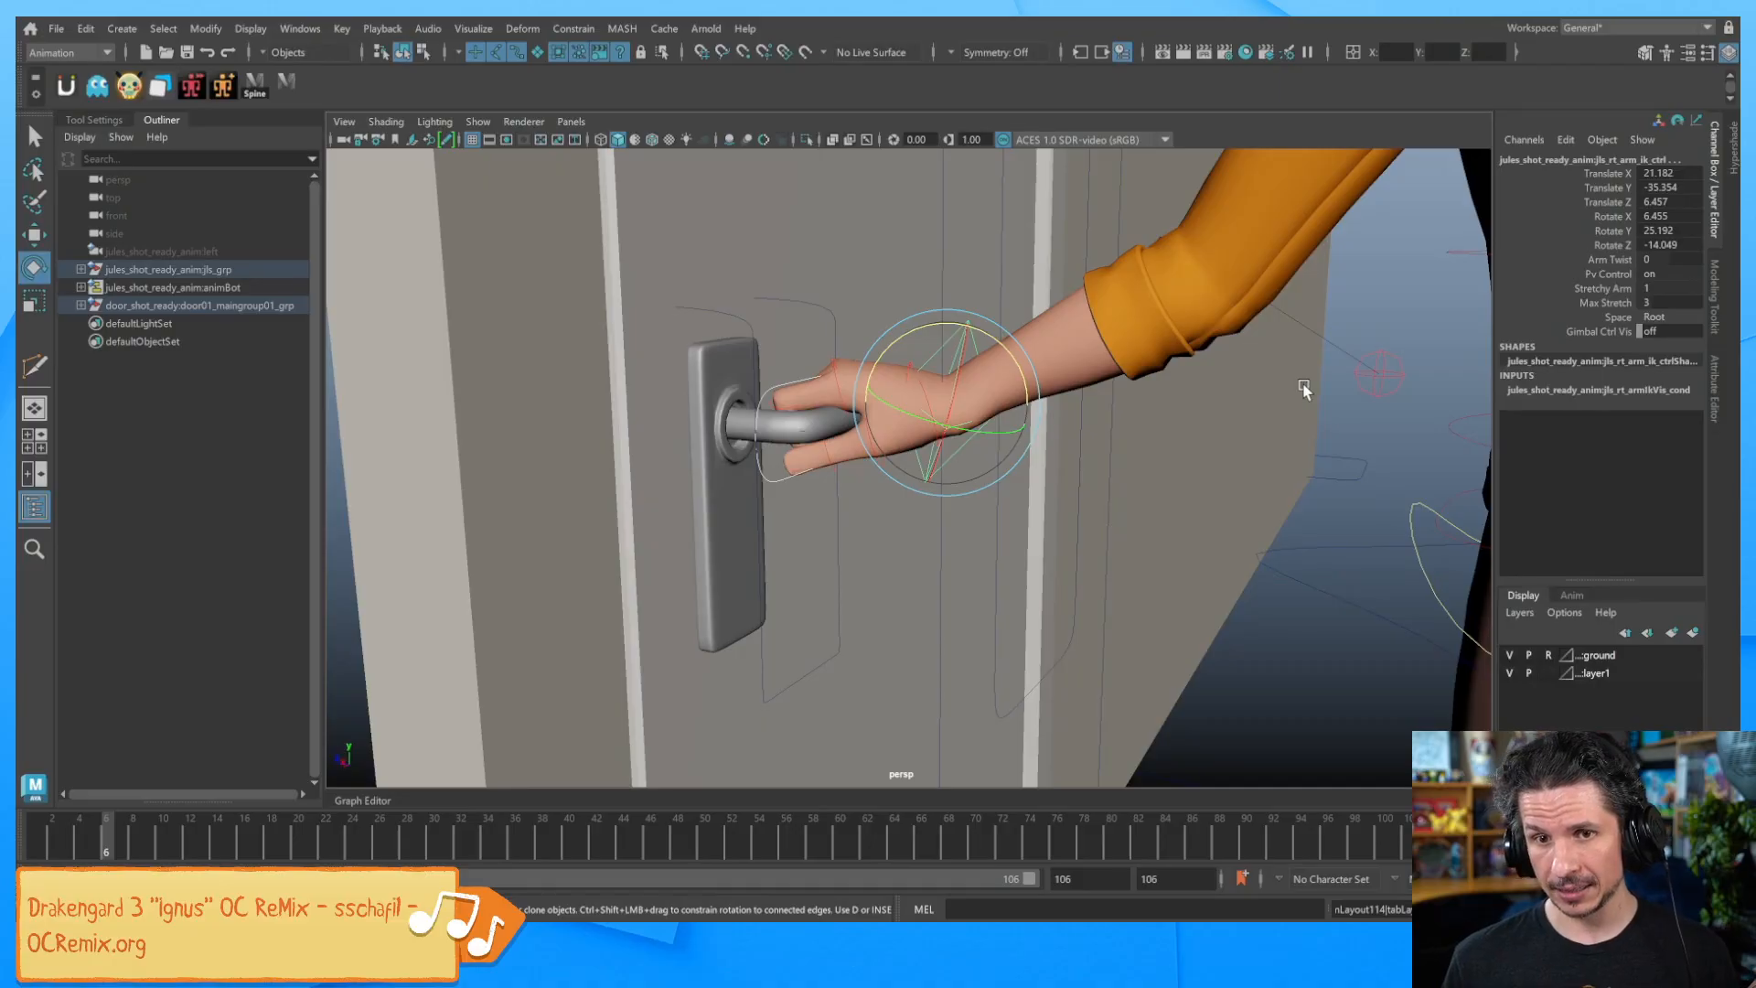
Create a locator at the scene origin with no other object selected
click(1343, 512)
key(w)
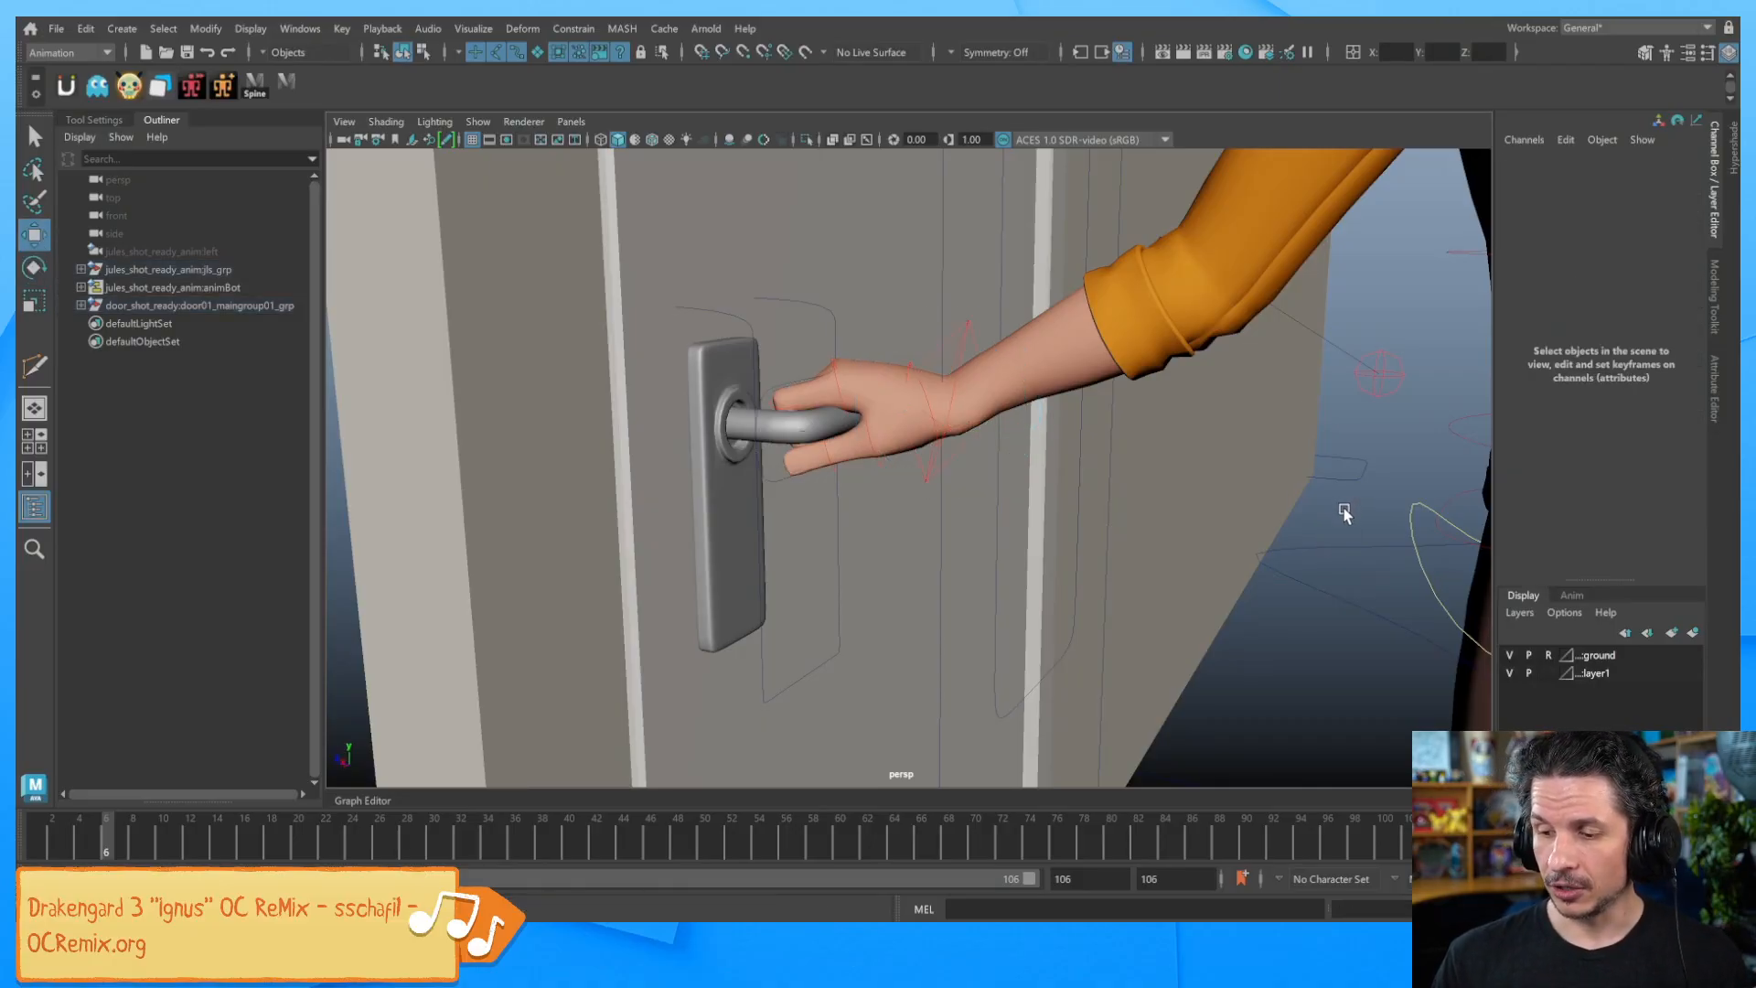
alt+right_drag(1345, 512, 1126, 506)
alt+drag(1127, 506, 1123, 518)
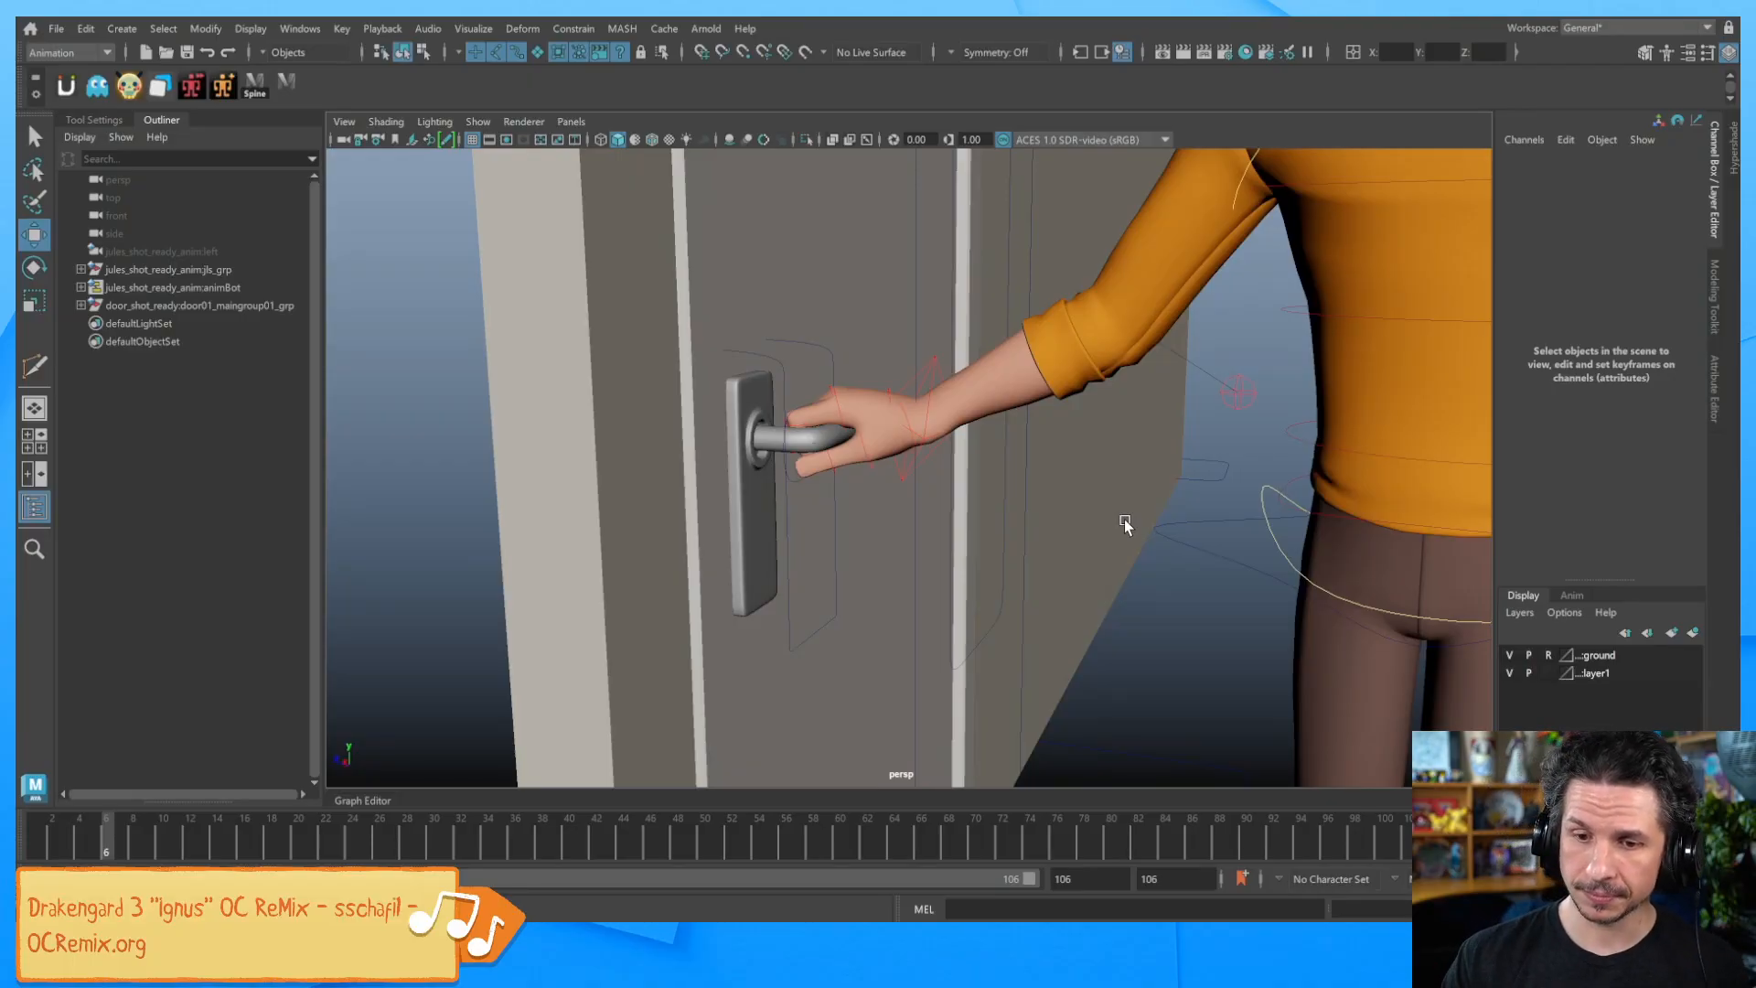
click(122, 30)
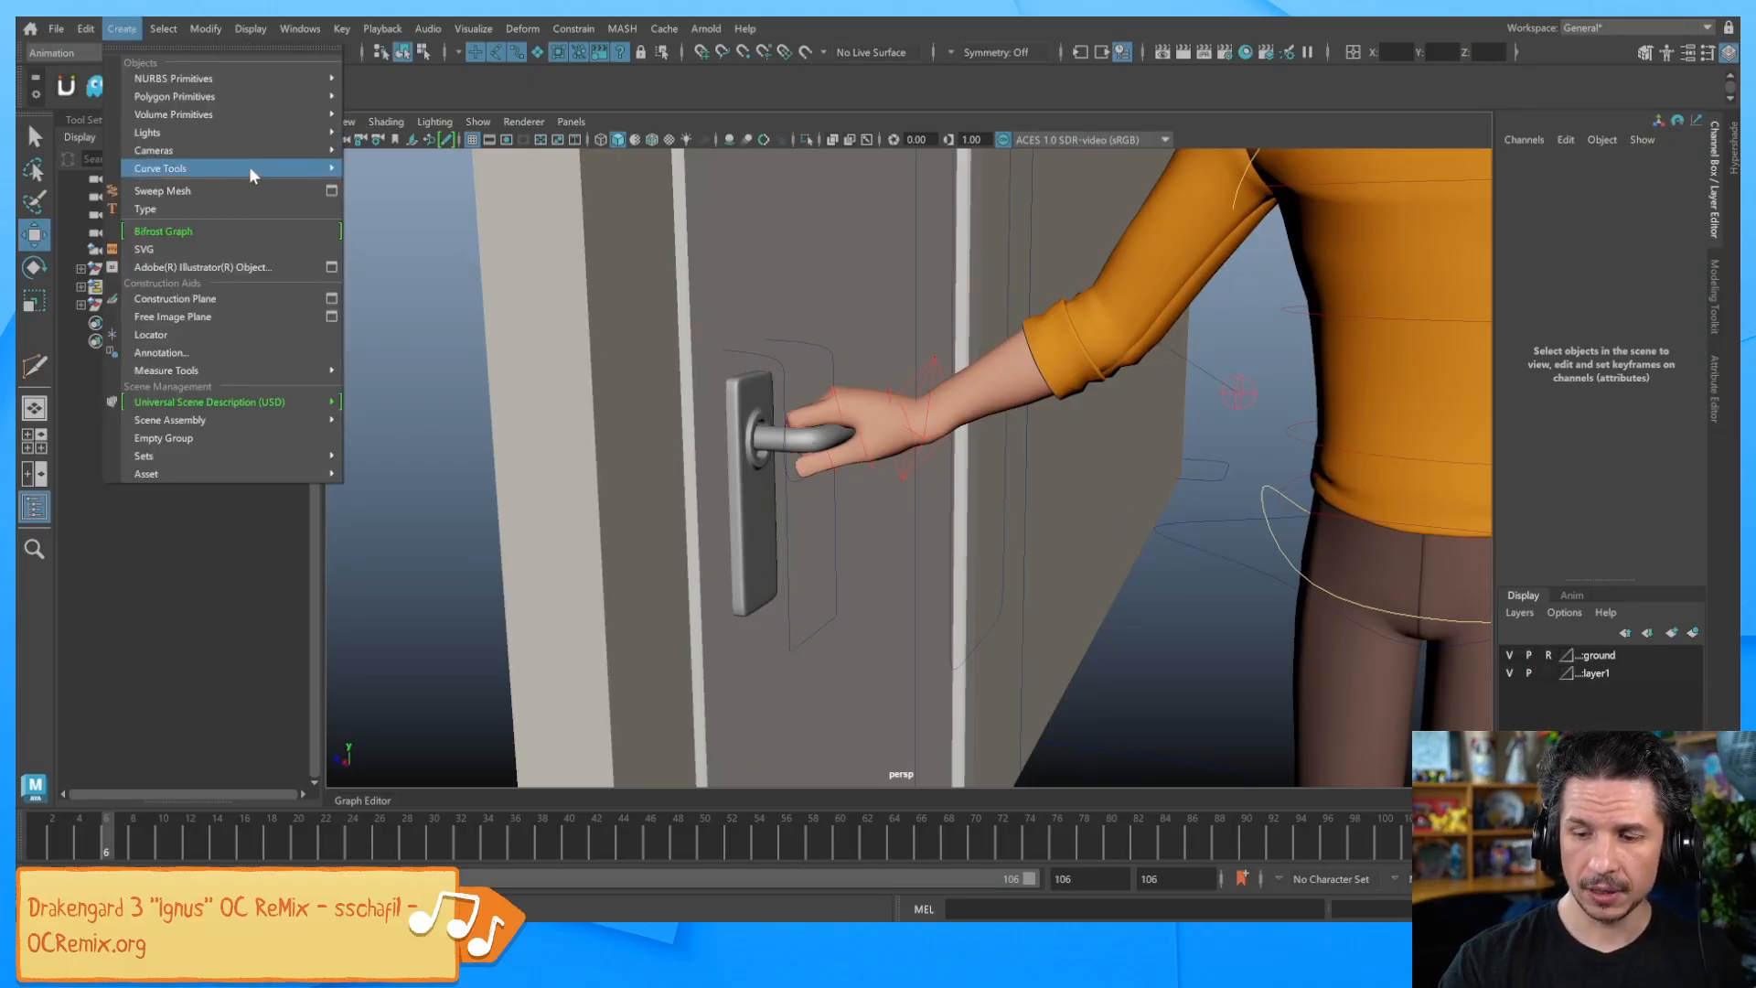
click(428, 498)
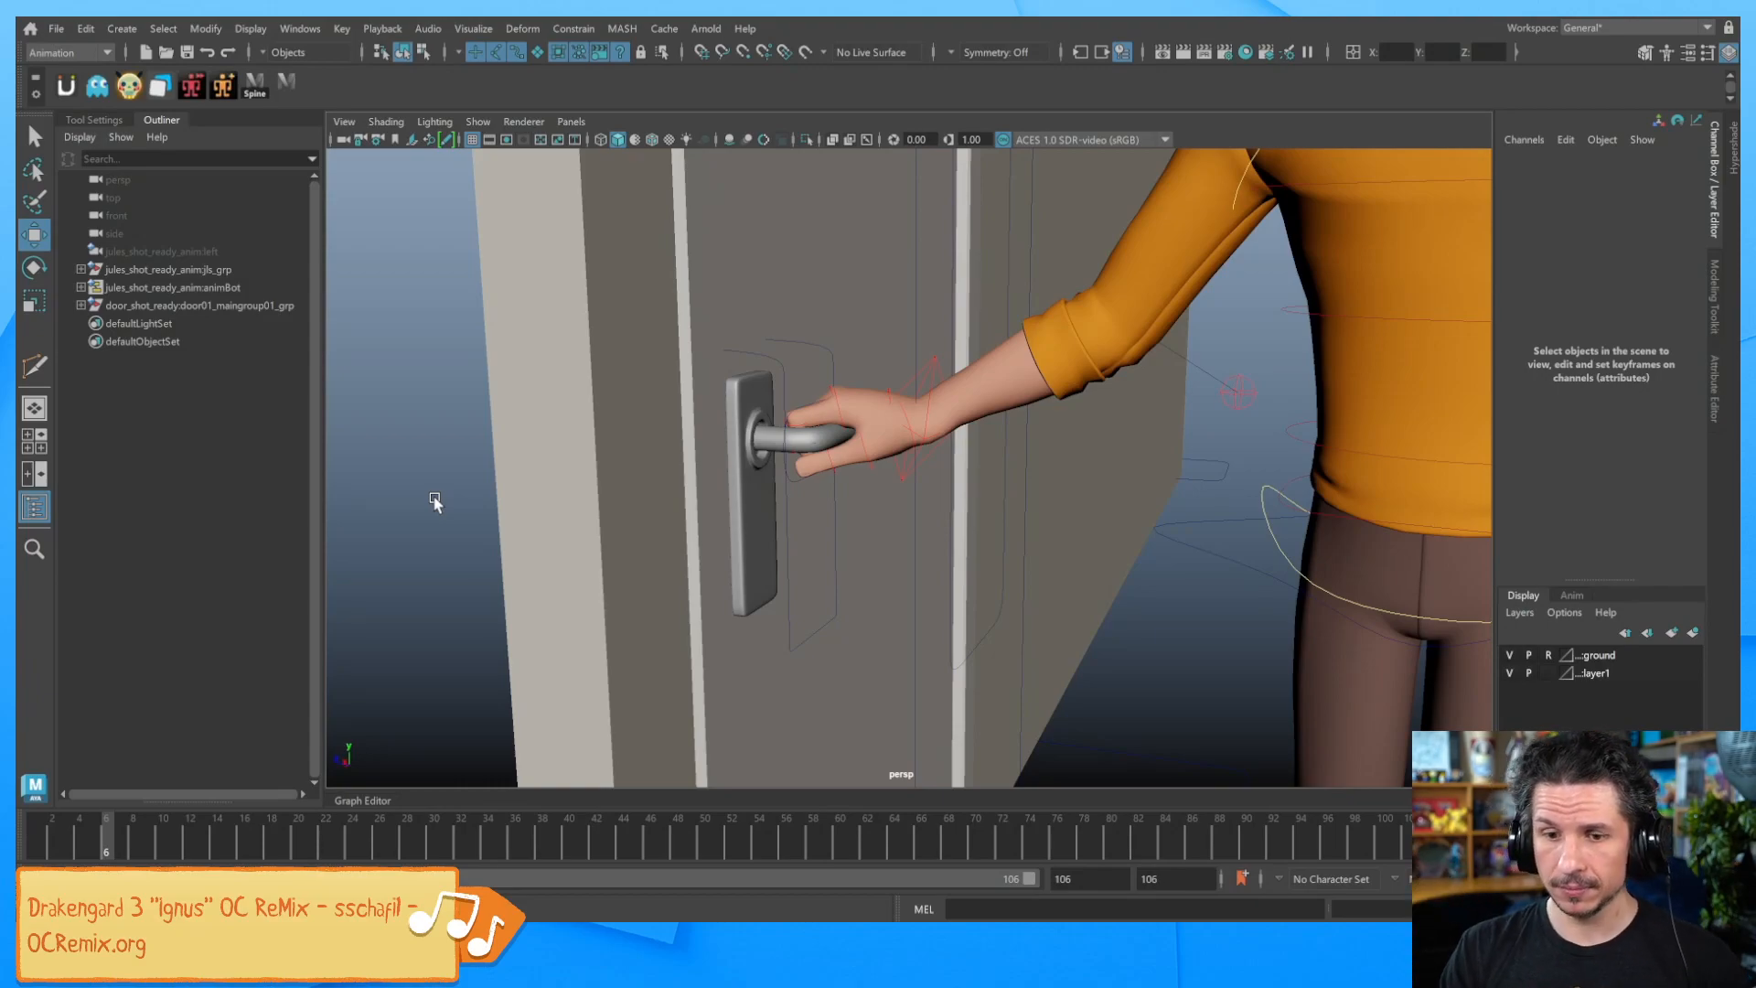
click(90, 30)
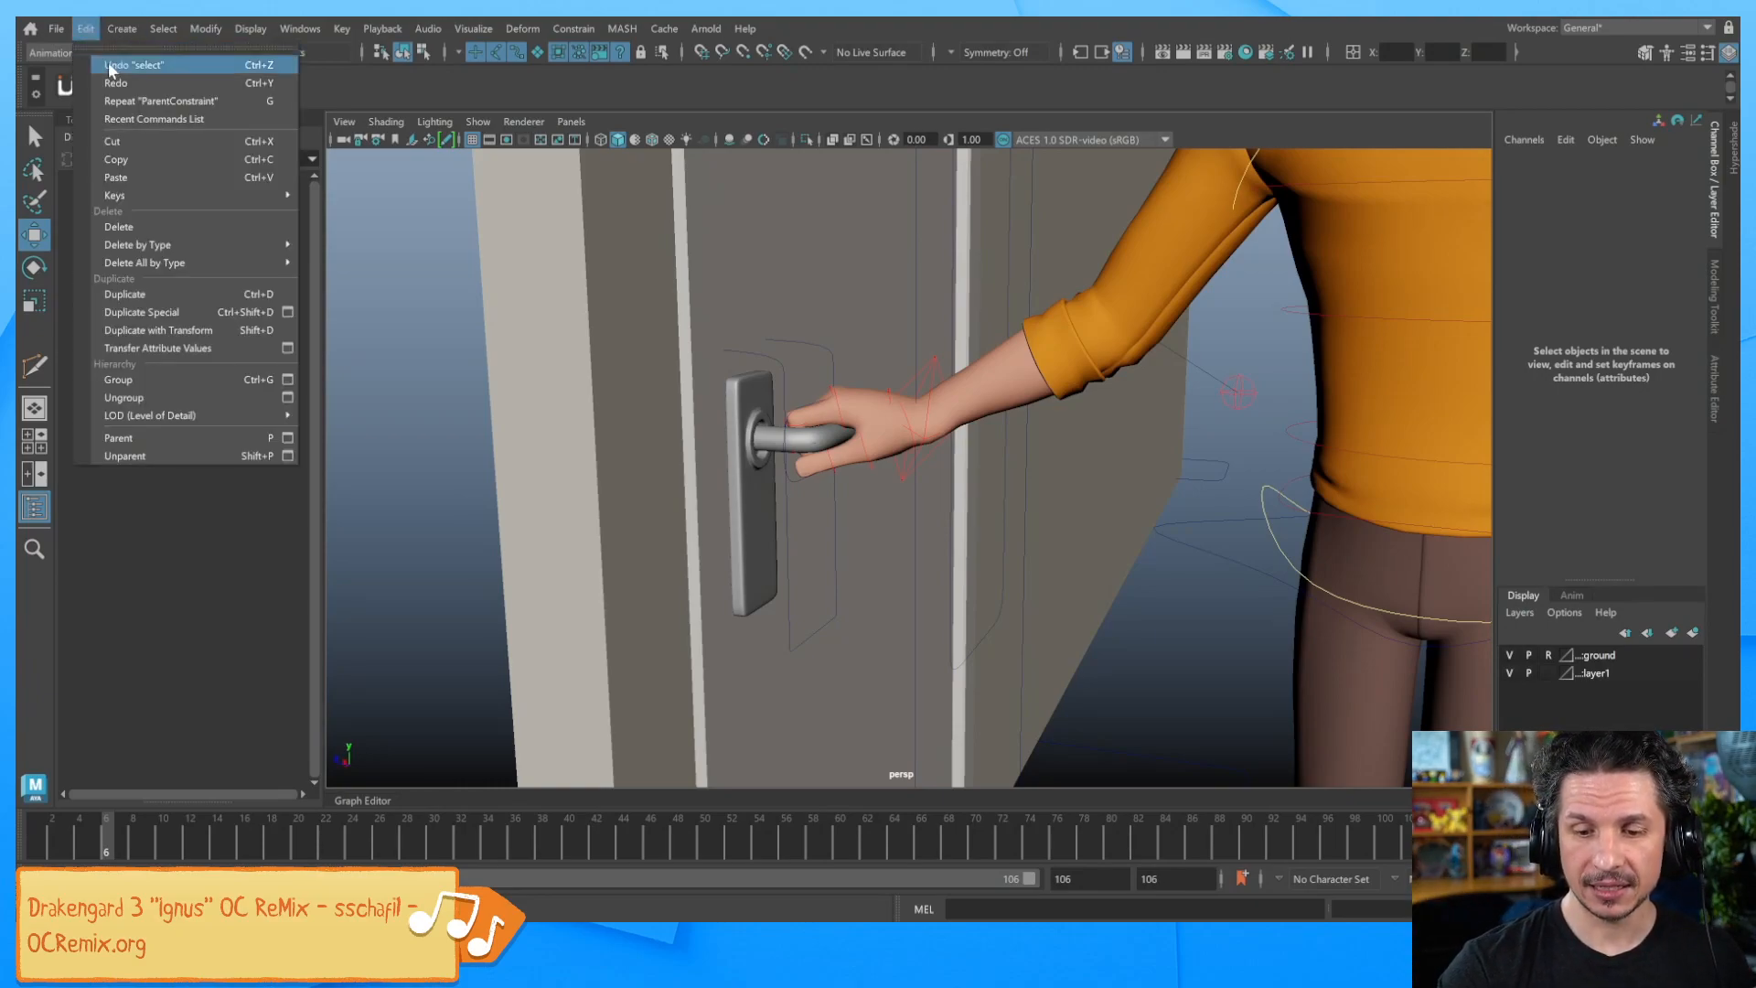
mouse_move(108, 33)
click(190, 334)
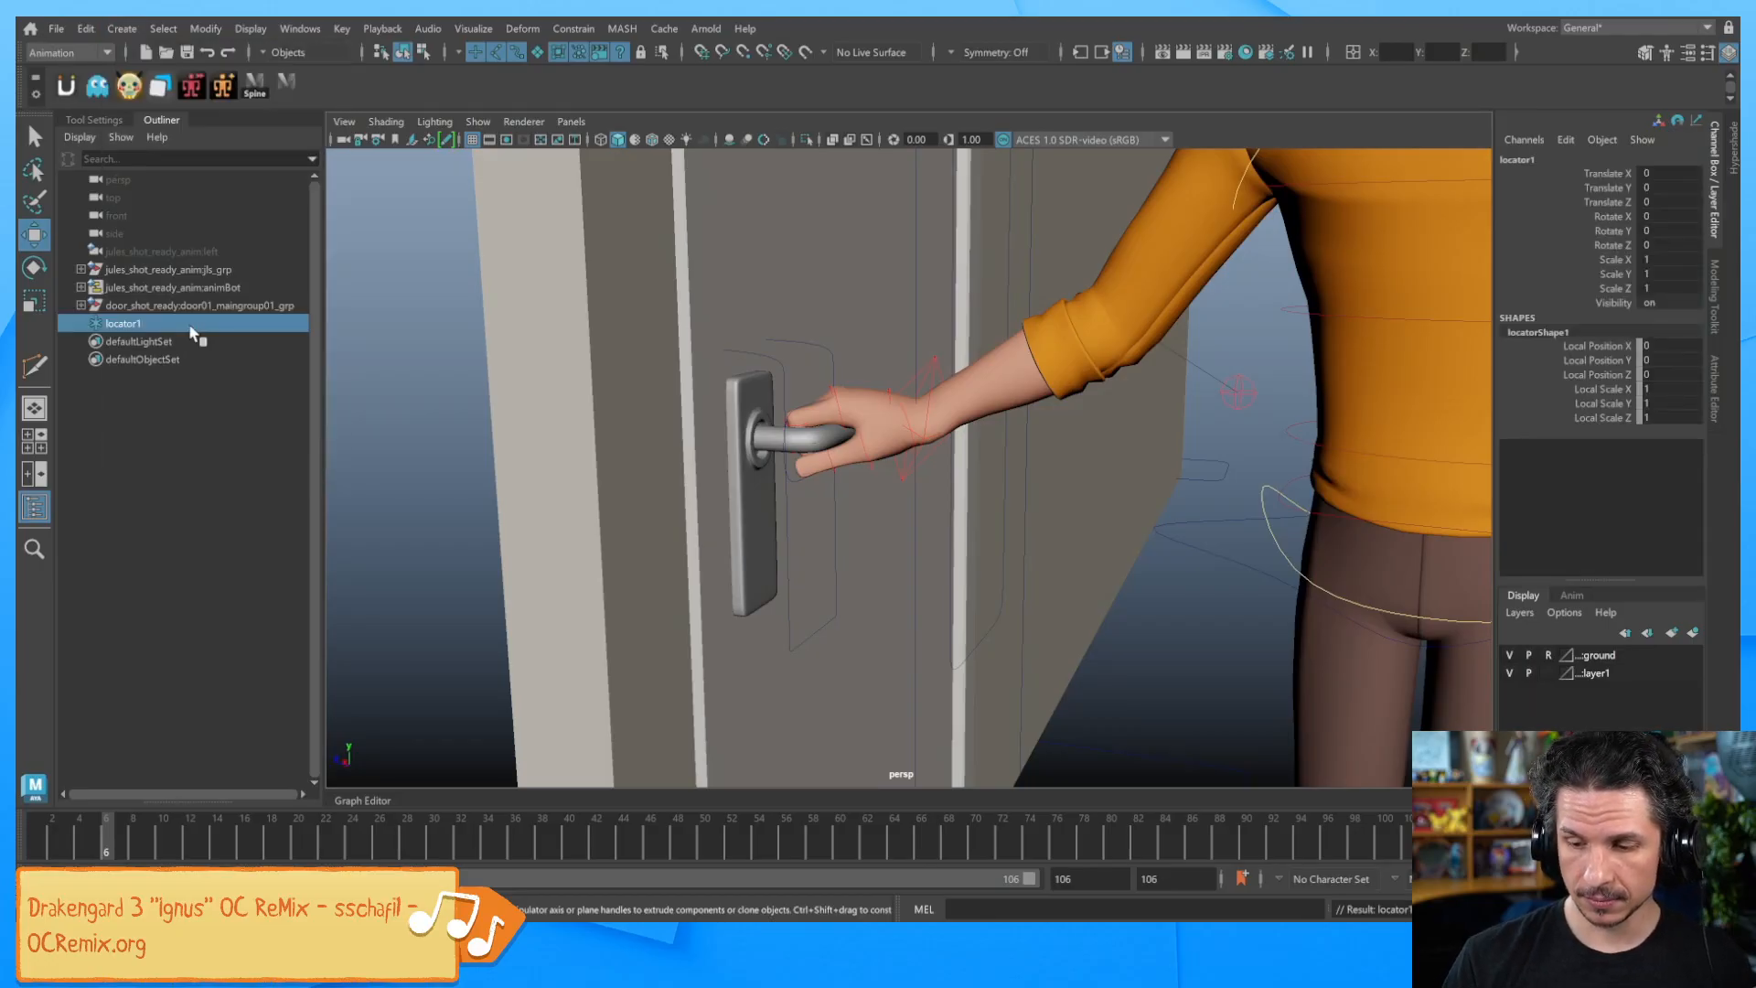
scroll(1047, 468, down, 5)
alt+drag(1046, 472, 1039, 604)
alt+middle_drag(1038, 603, 1078, 475)
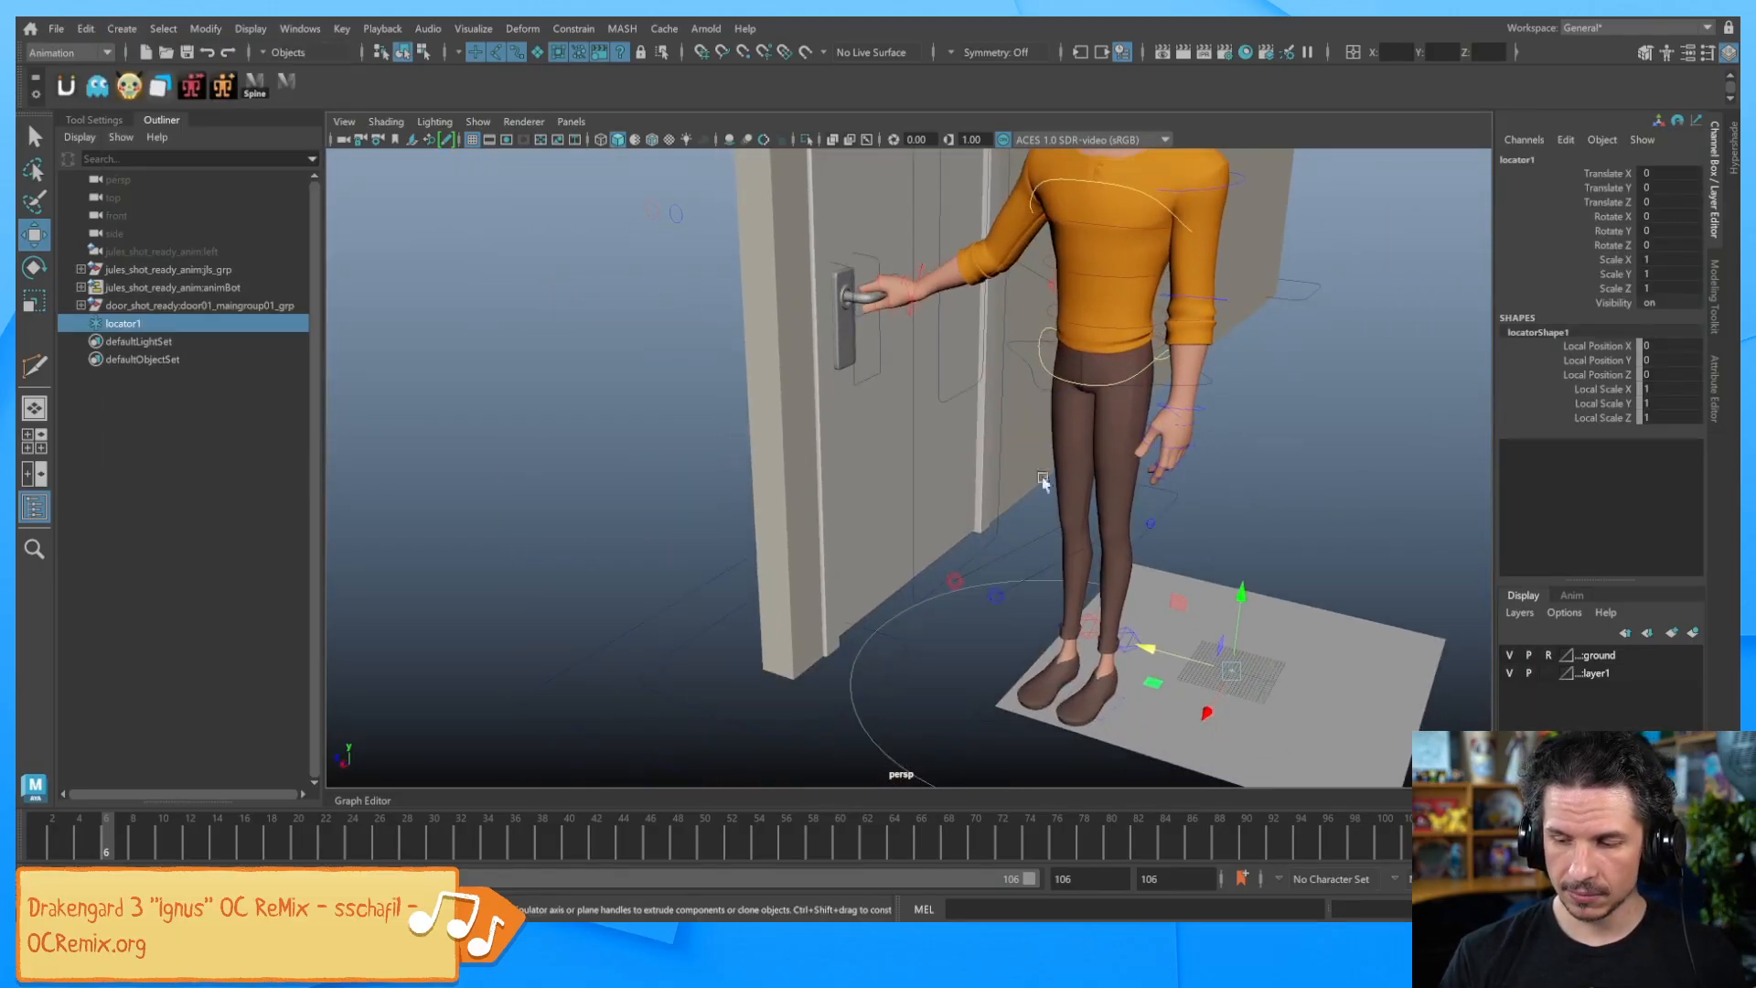
Try to enlarge the locator by scaling its transform, and undo the scaling
scroll(1078, 475, down, 2)
key(r)
drag(1187, 643, 1245, 639)
key(w)
key(ctrl+z)
Set the locator shape's Local Scale X, Y and Z to 12.1
click(1621, 388)
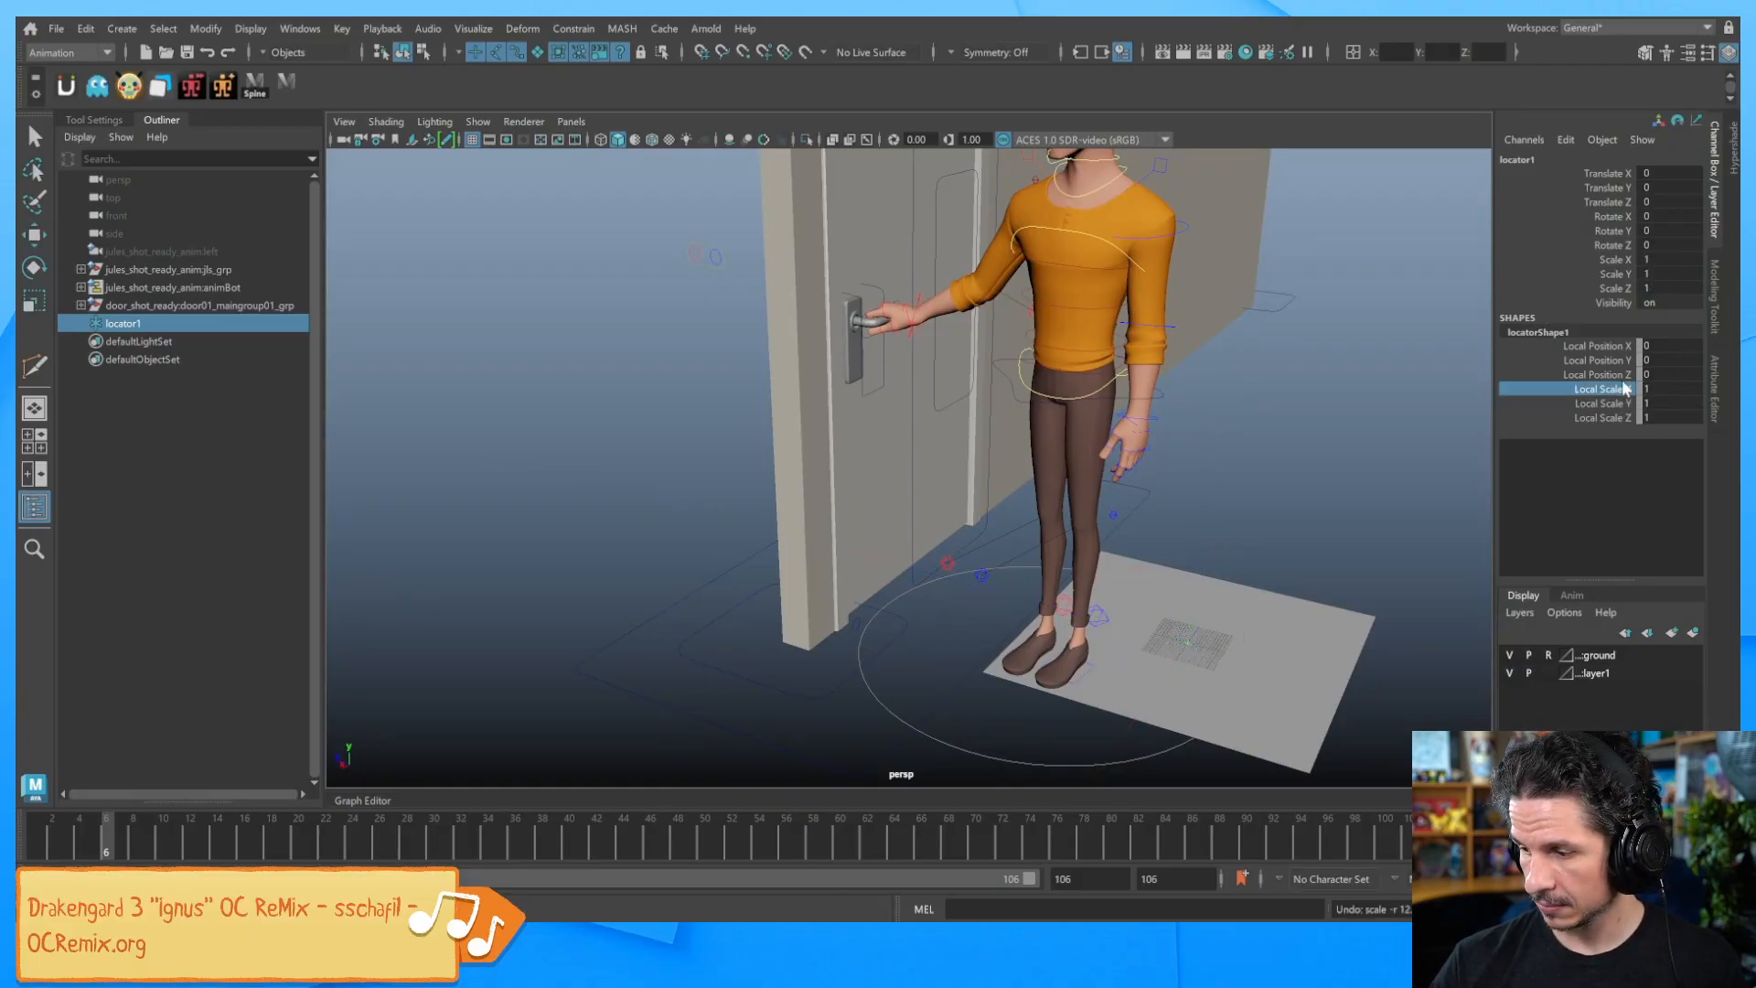
drag(1621, 400, 1586, 419)
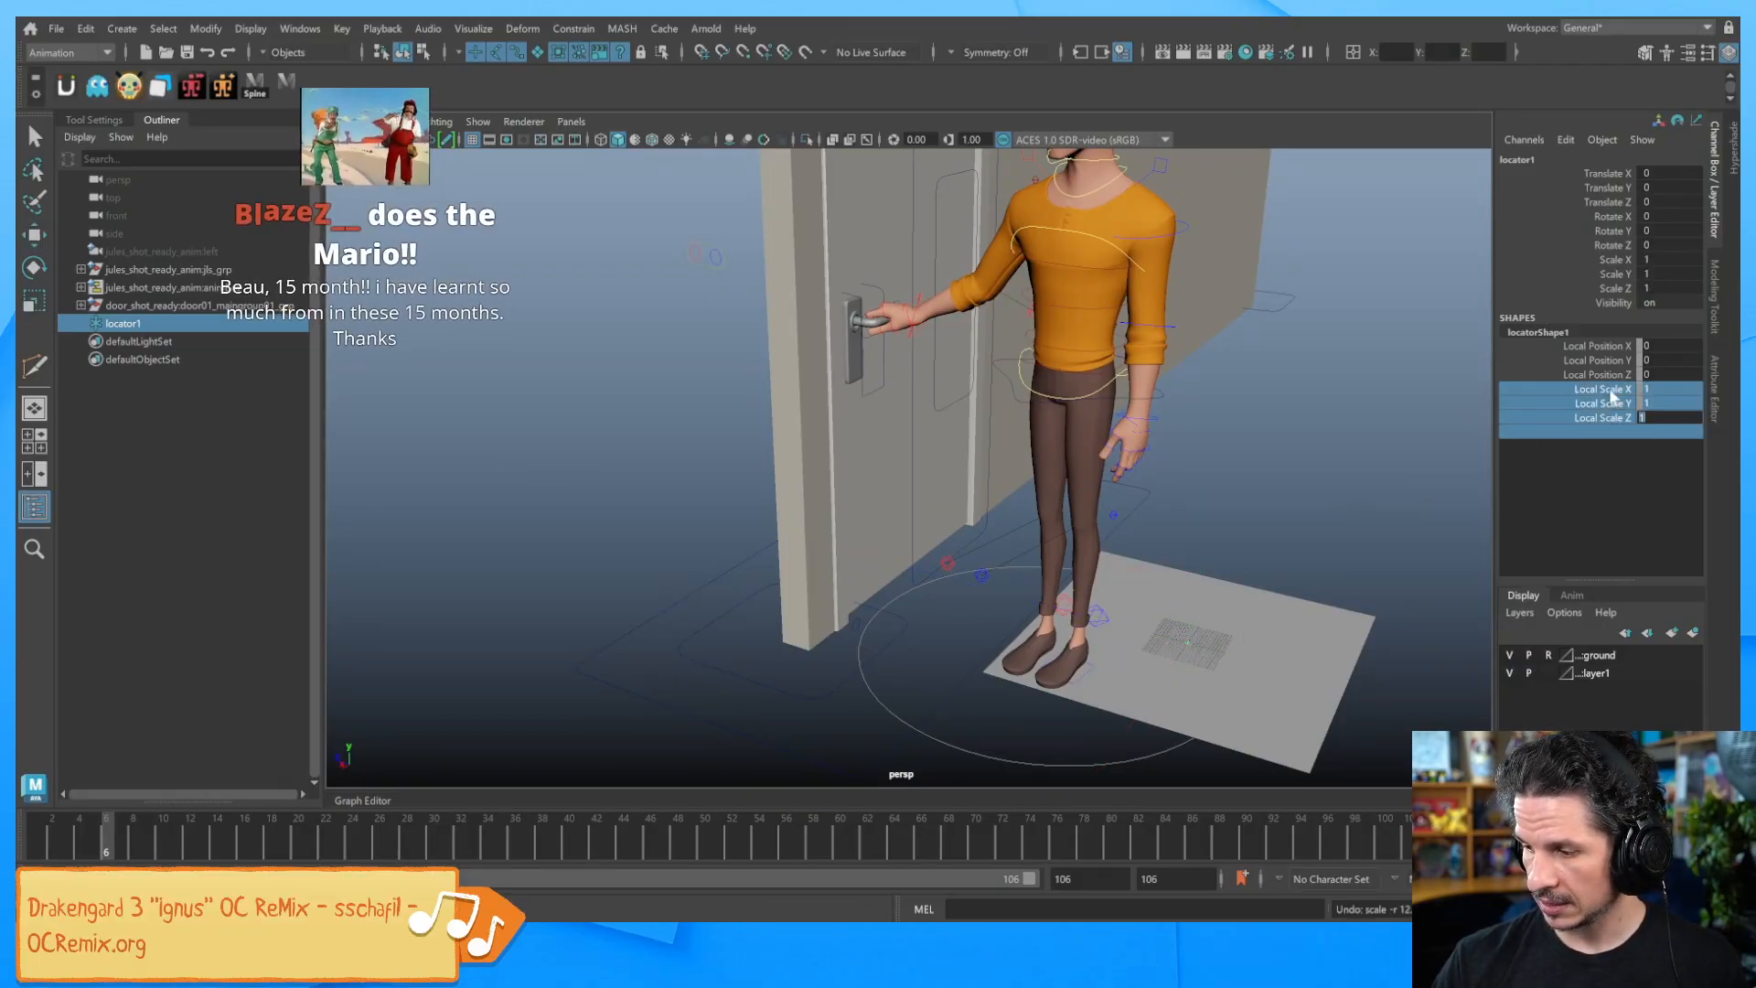
text(11.1)
key(Return)
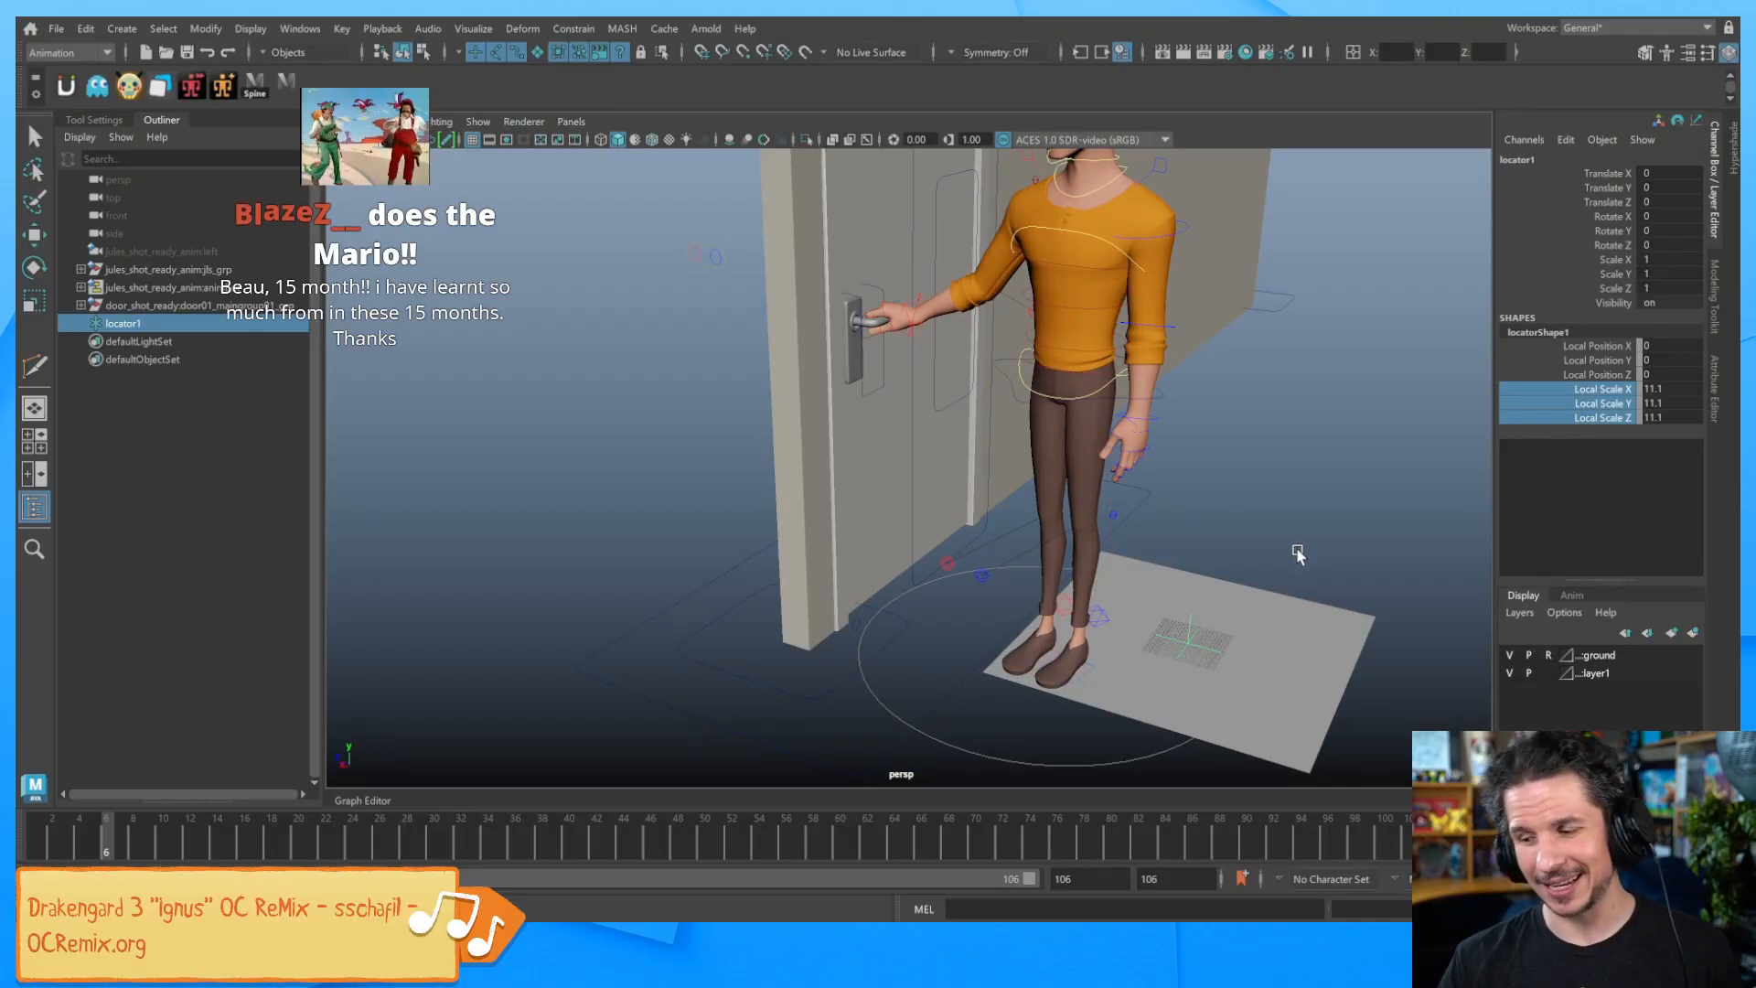
middle_drag(1287, 534, 1297, 532)
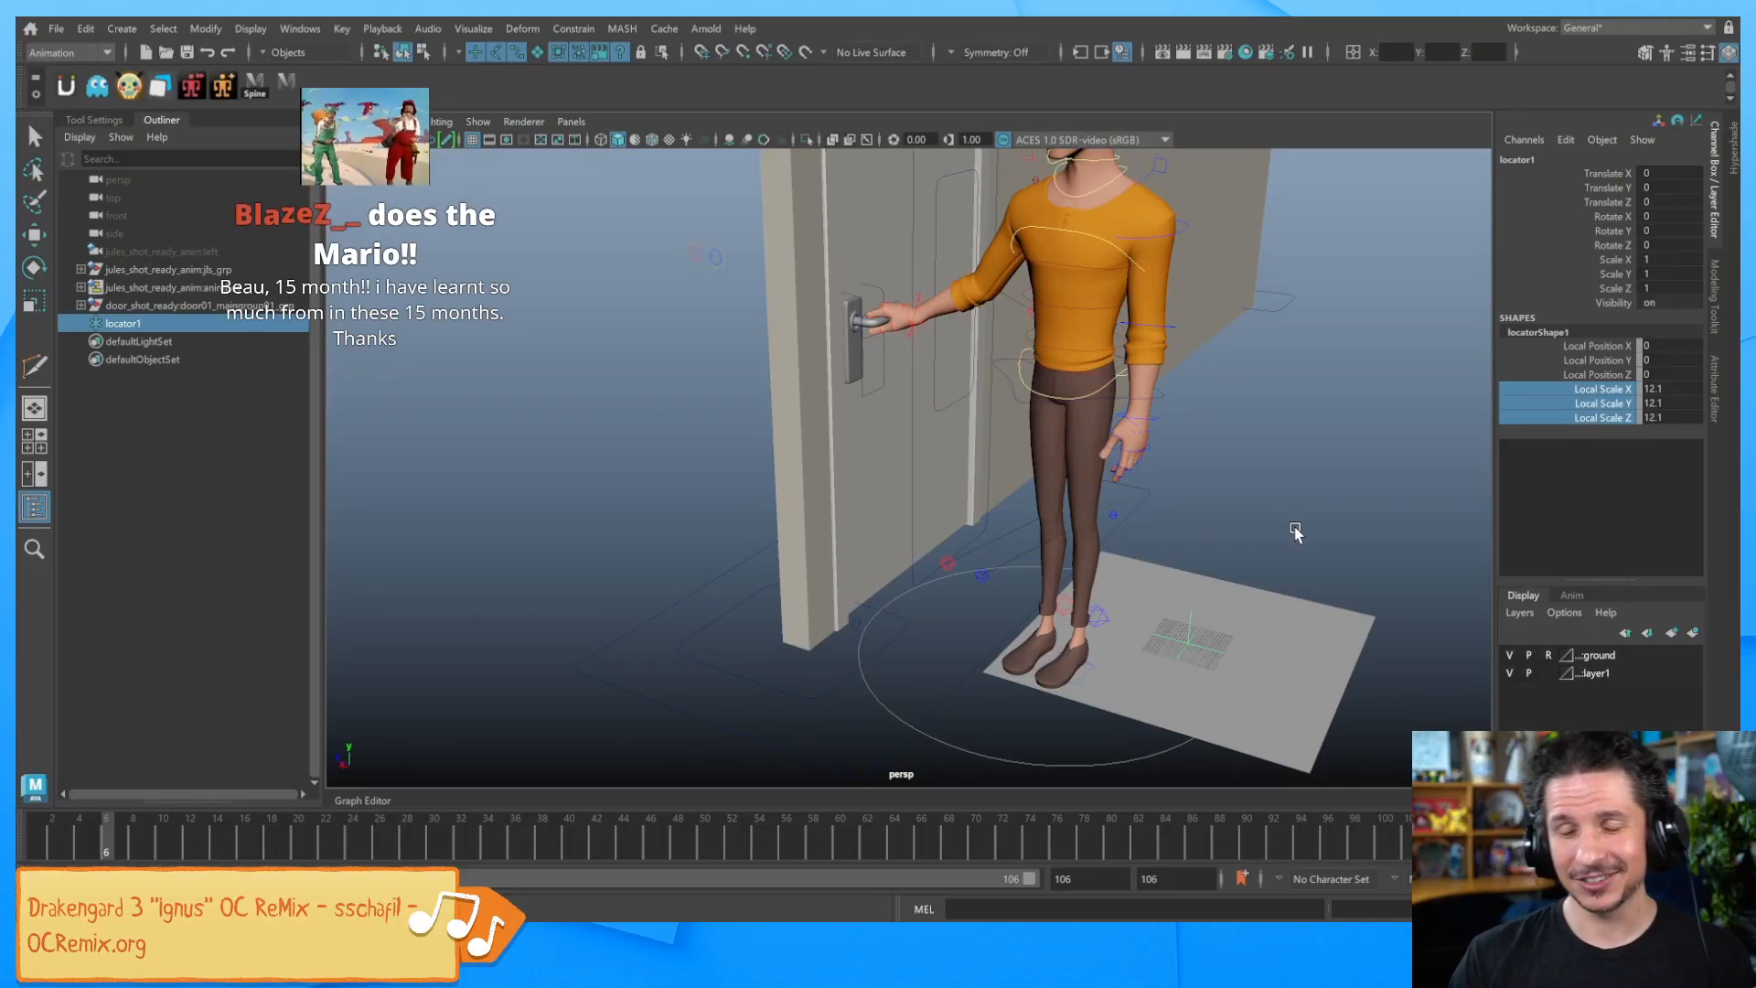
Move the locator off the ground to about 32.1 in Translate Y and 9.3 in Translate Z
key(w)
alt+drag(1214, 619, 1223, 504)
alt+drag(1223, 585, 1196, 668)
drag(1130, 508, 1107, 498)
alt+drag(1253, 552, 1293, 567)
alt+middle_drag(1293, 568, 1236, 587)
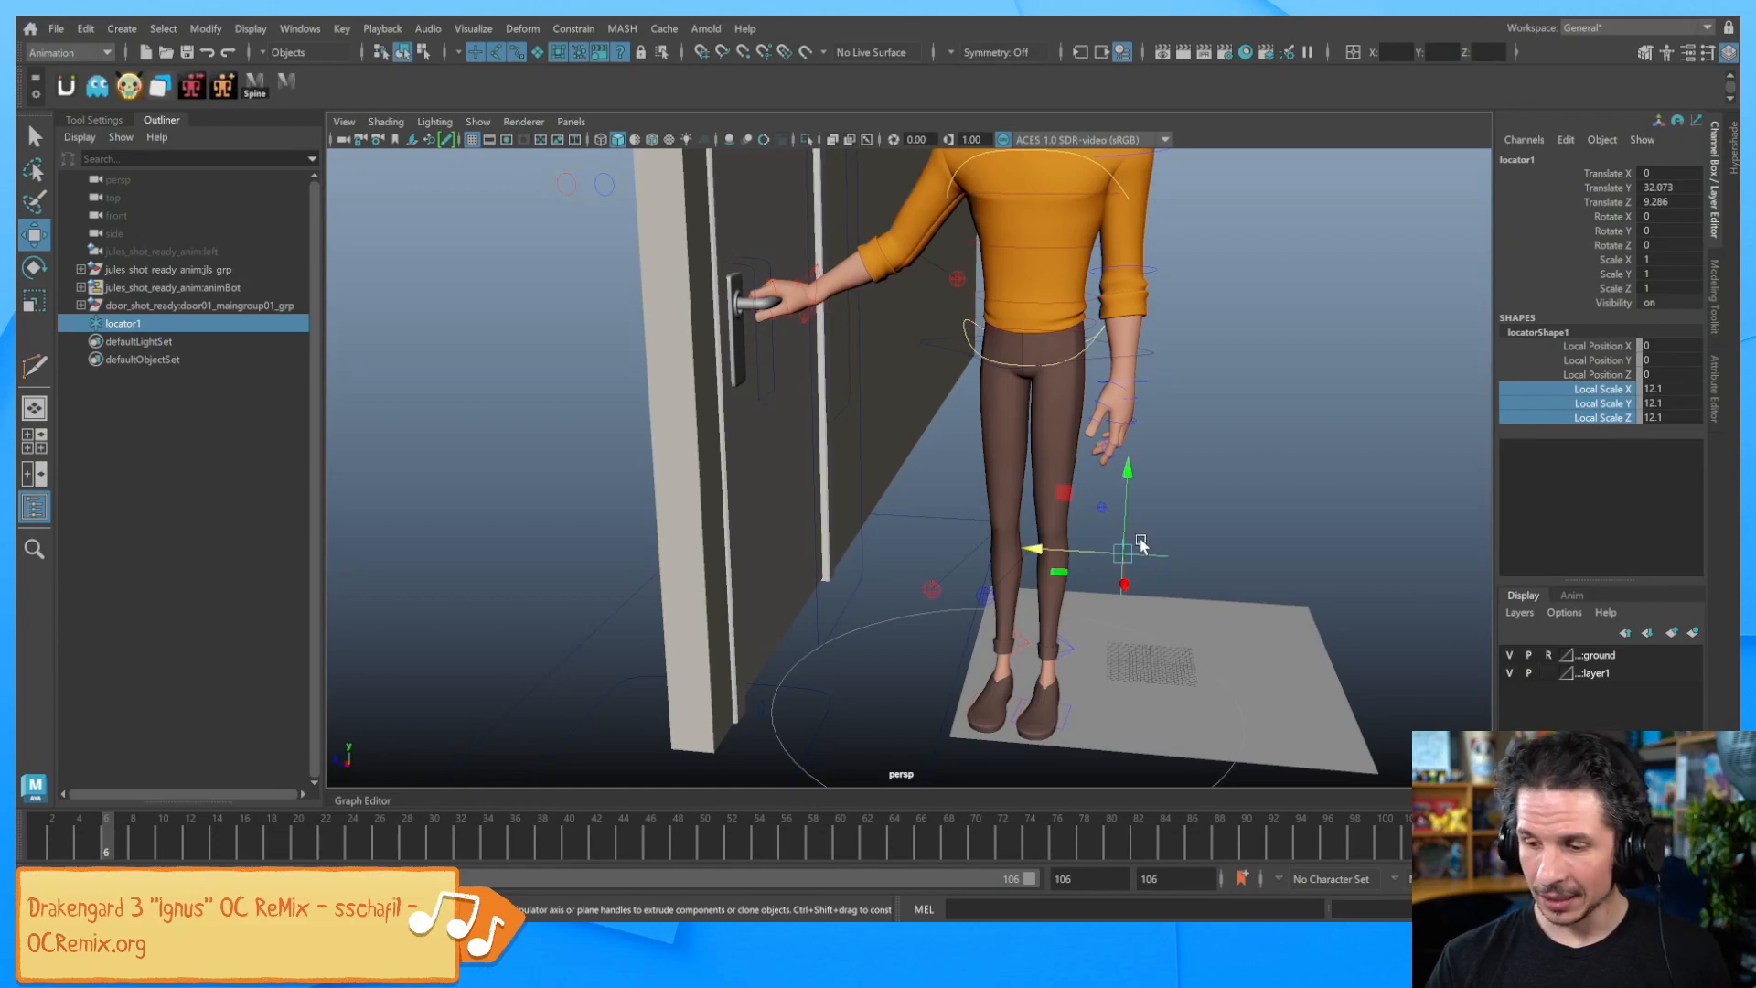
Rename the locator as wrist_Loc
double_click(136, 328)
text(wristLo)
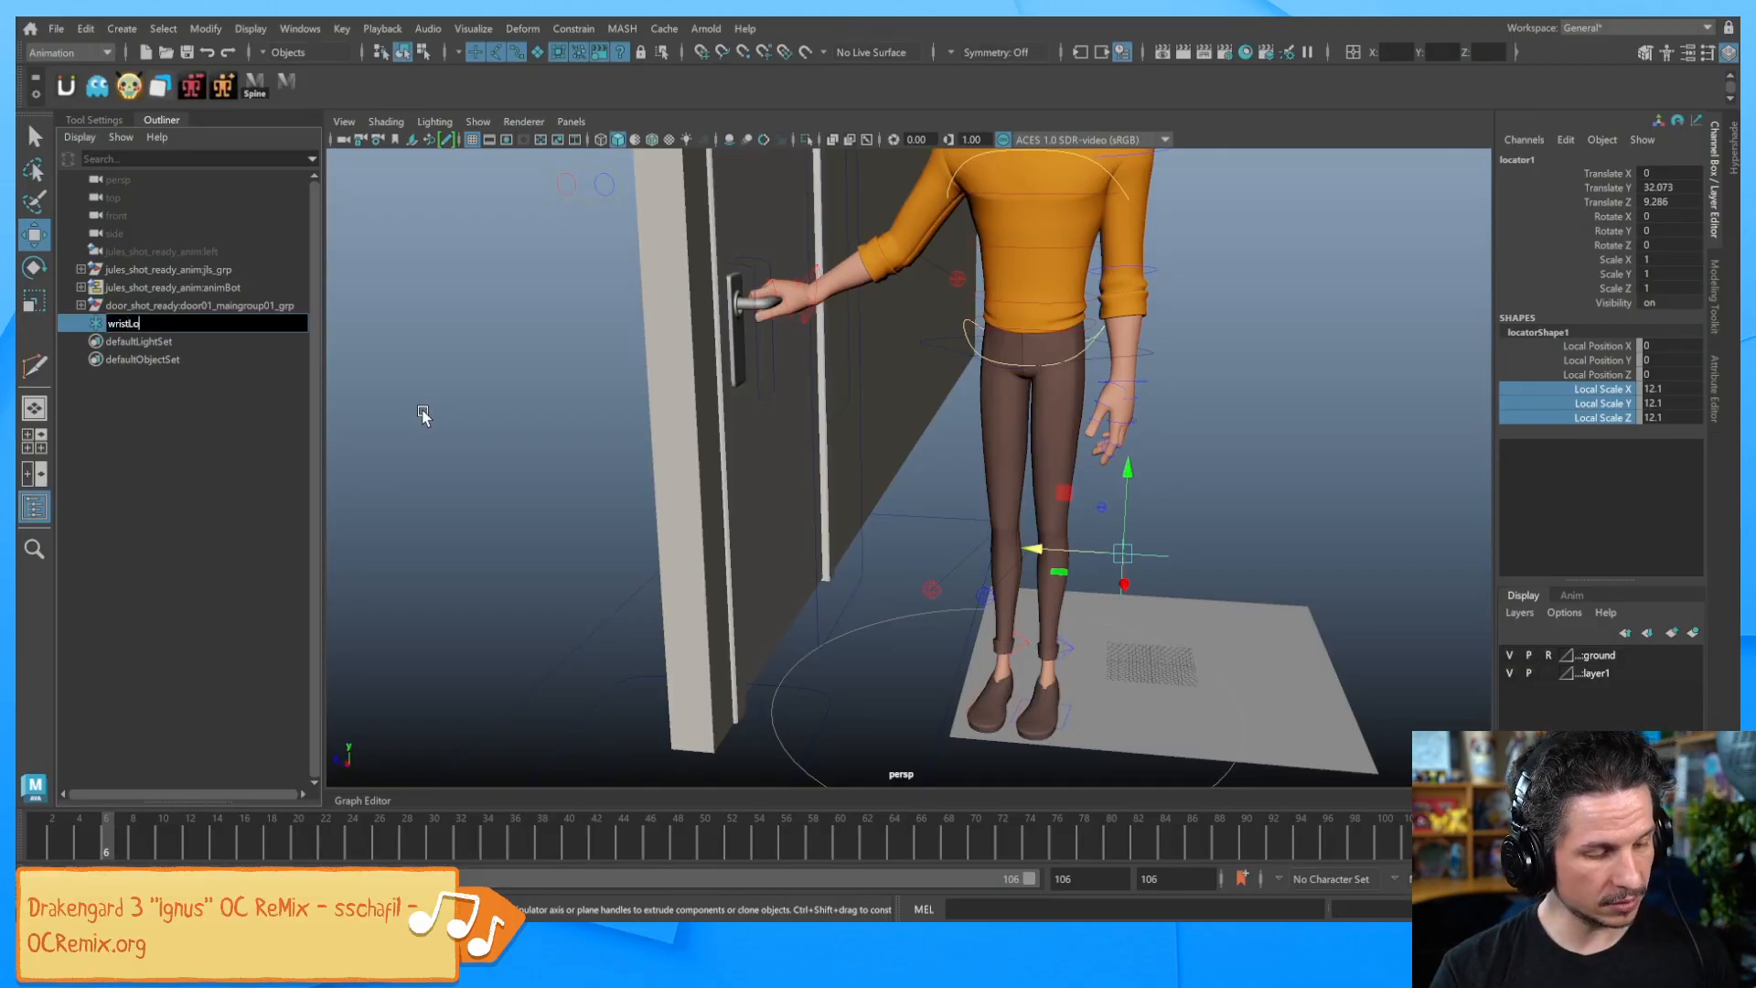
key(Left)
key(Left)
key(Left)
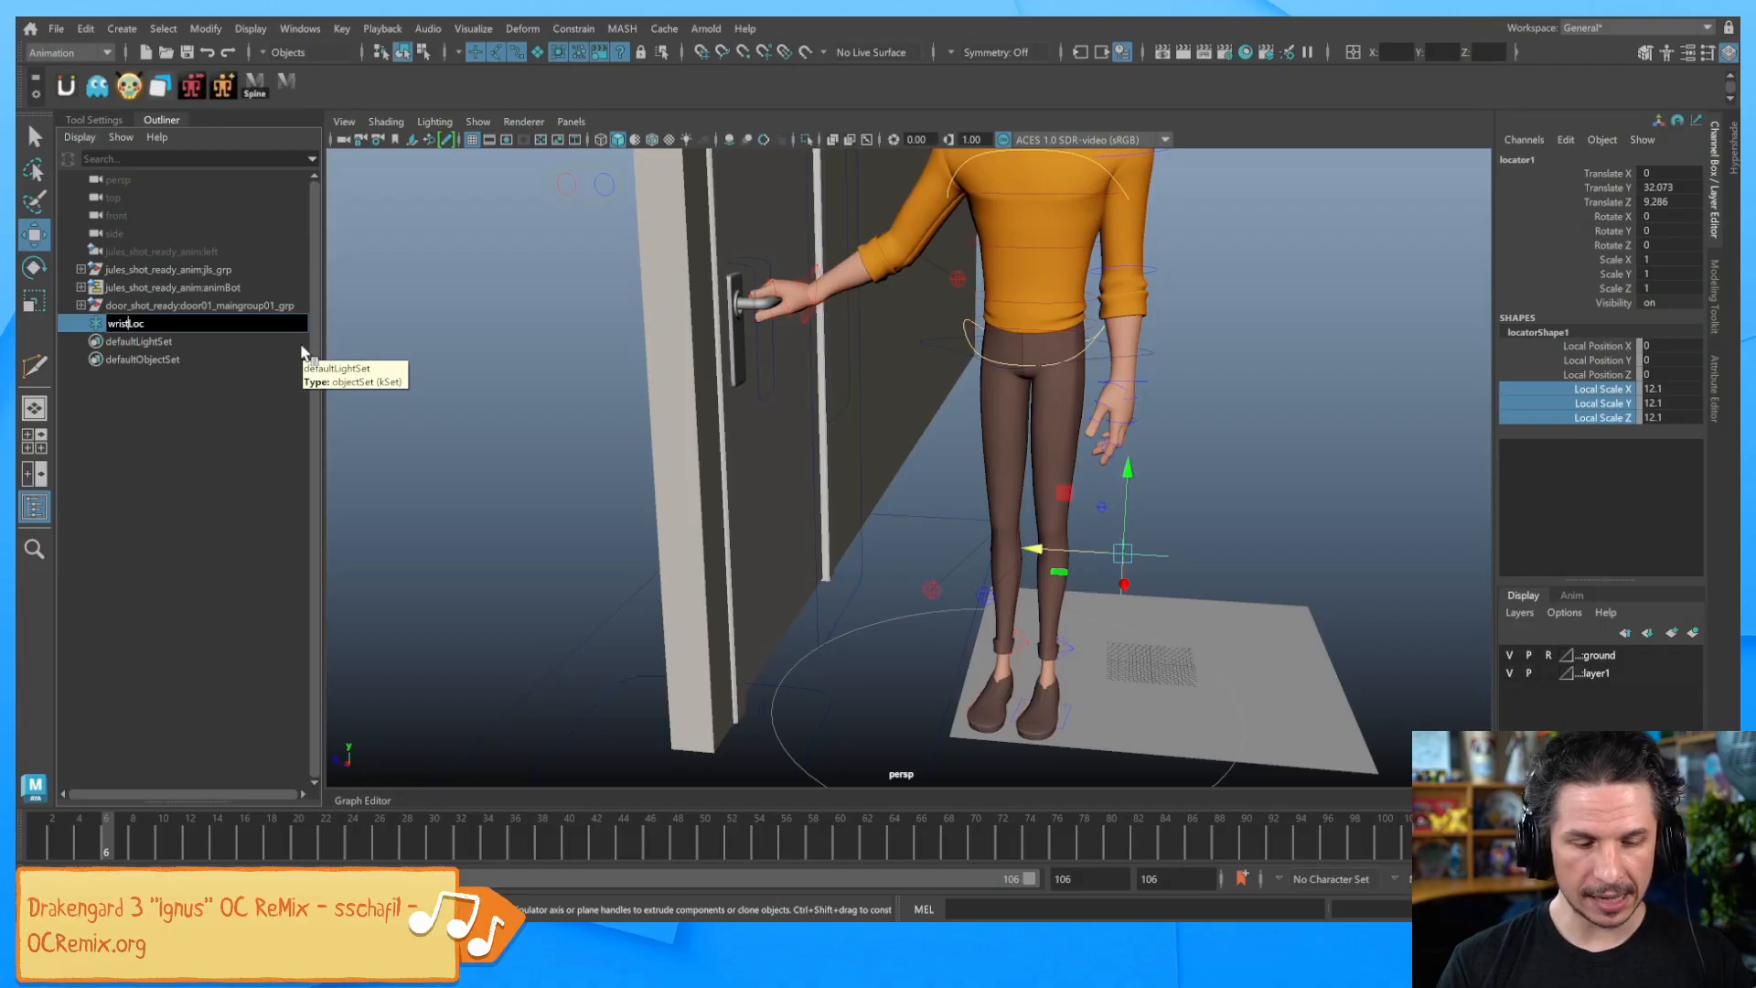
key(Return)
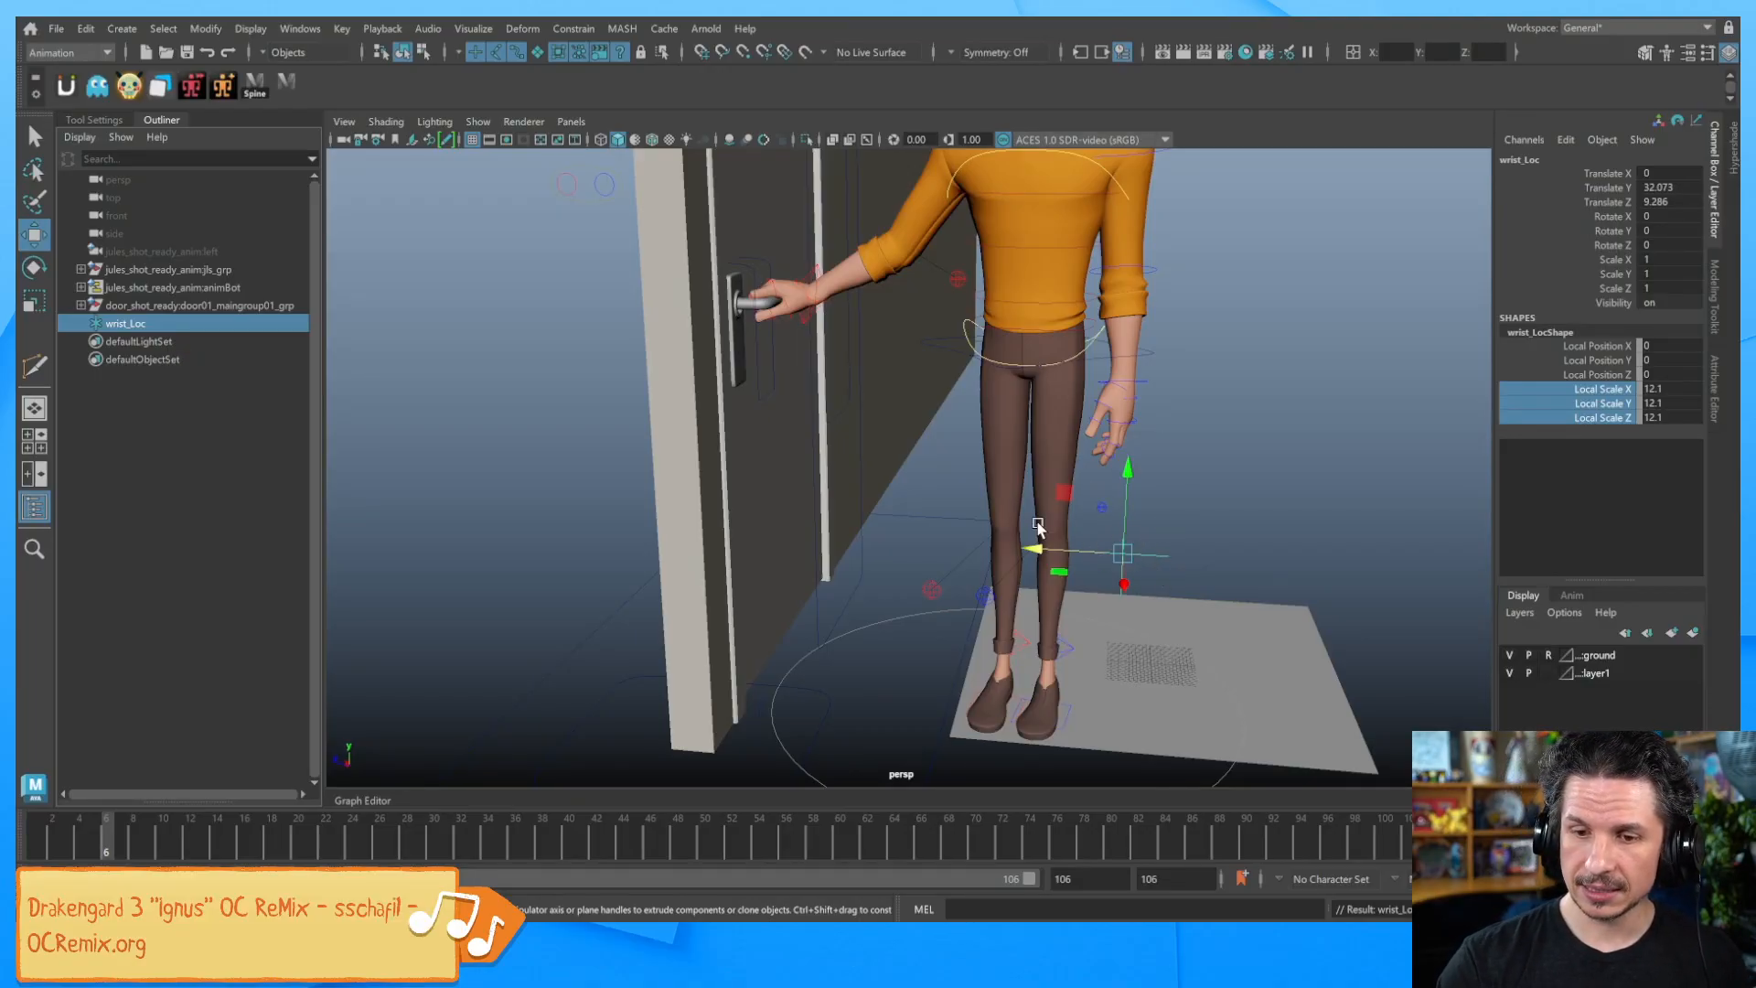
Match all transforms of wrist_Loc to the right arm IK control and check its placement at the wrist
scroll(1103, 384, up, 2)
scroll(1104, 384, up, 2)
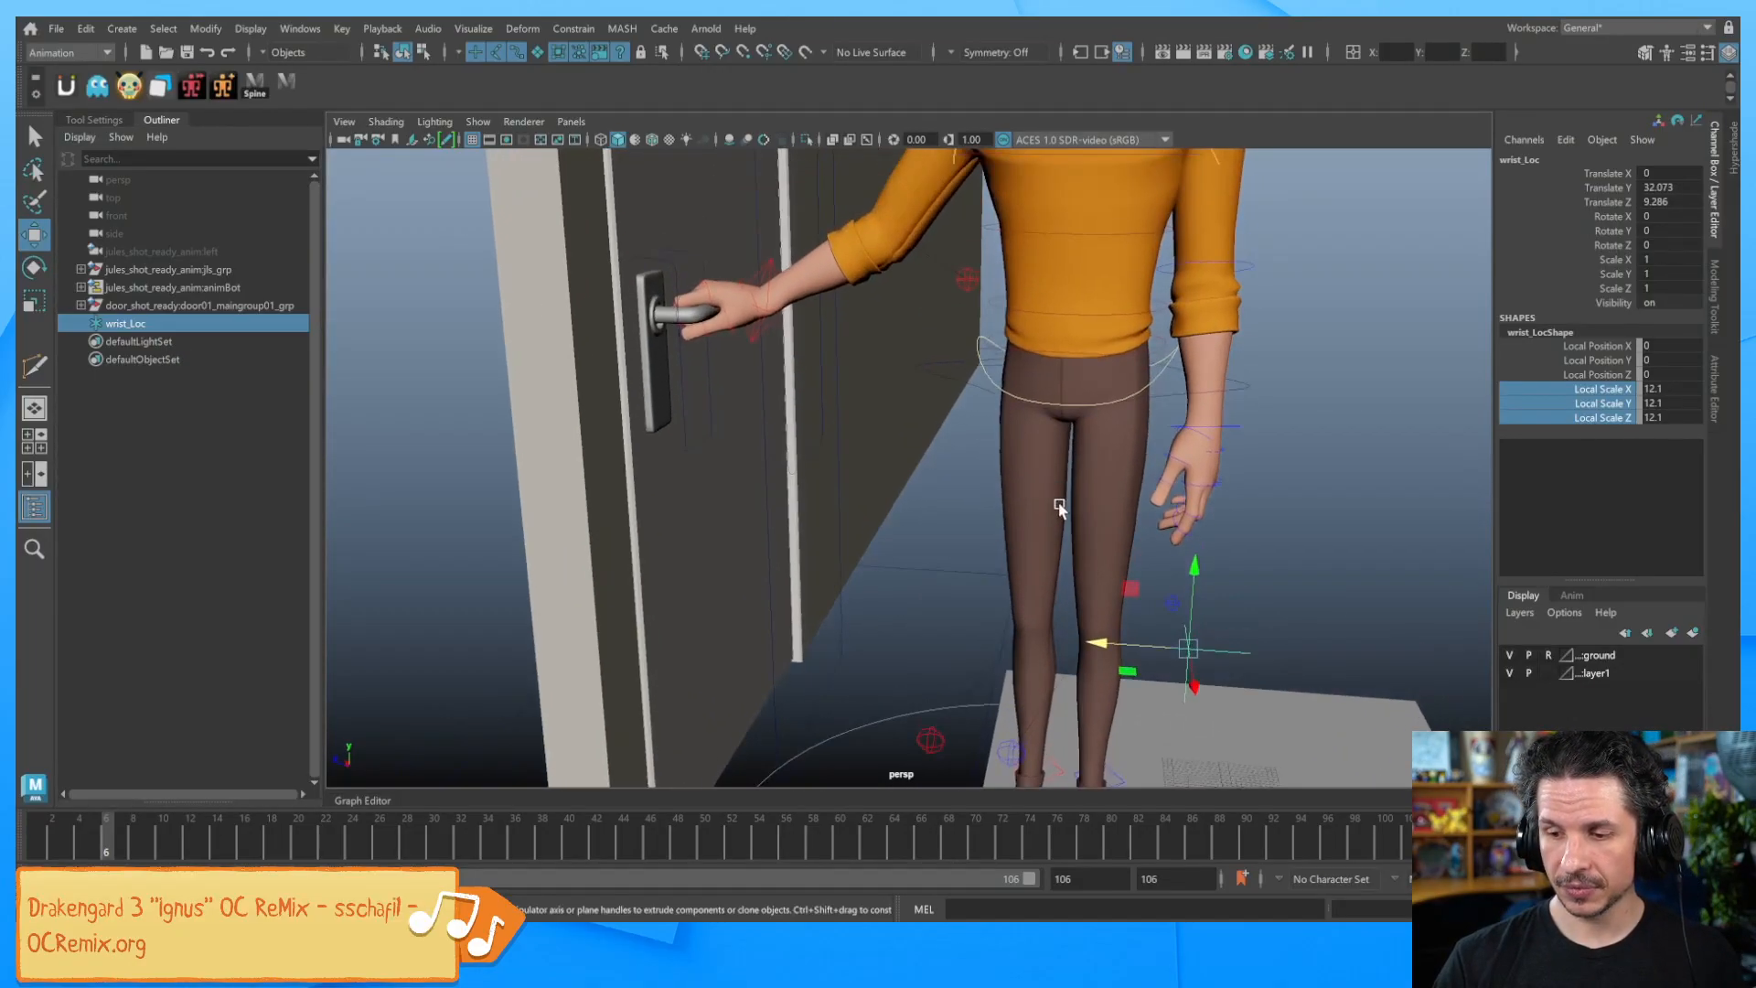
click(755, 264)
click(221, 34)
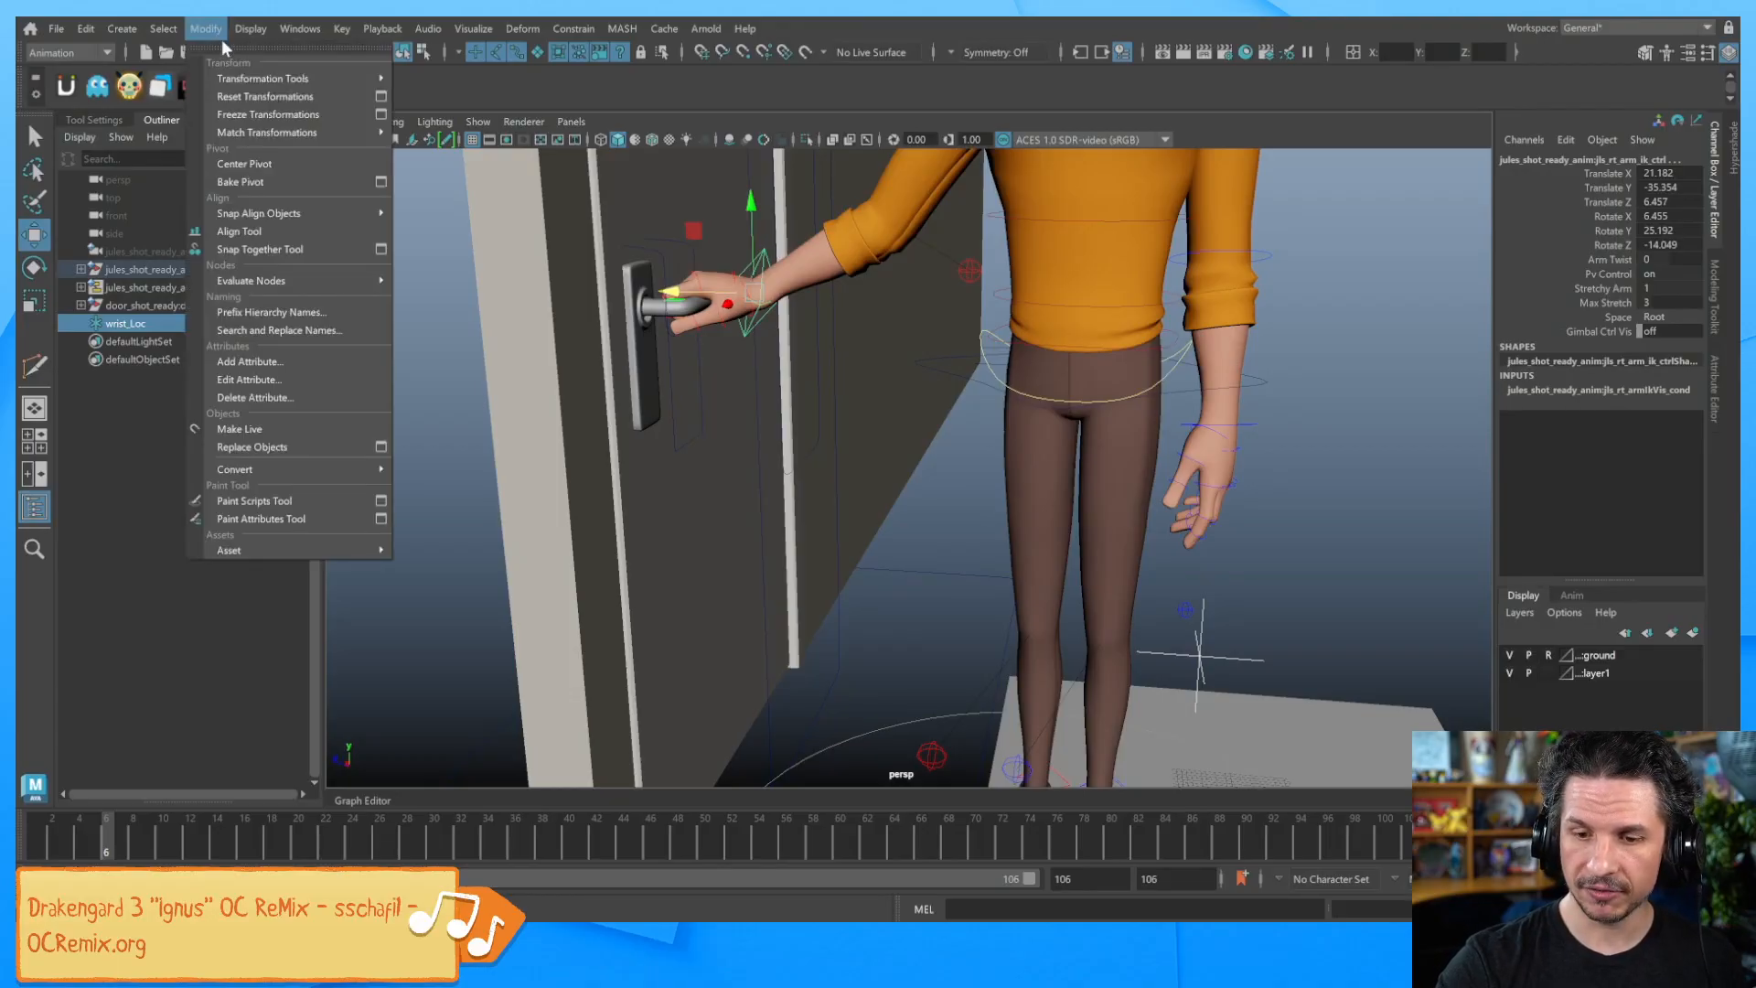
mouse_move(322, 132)
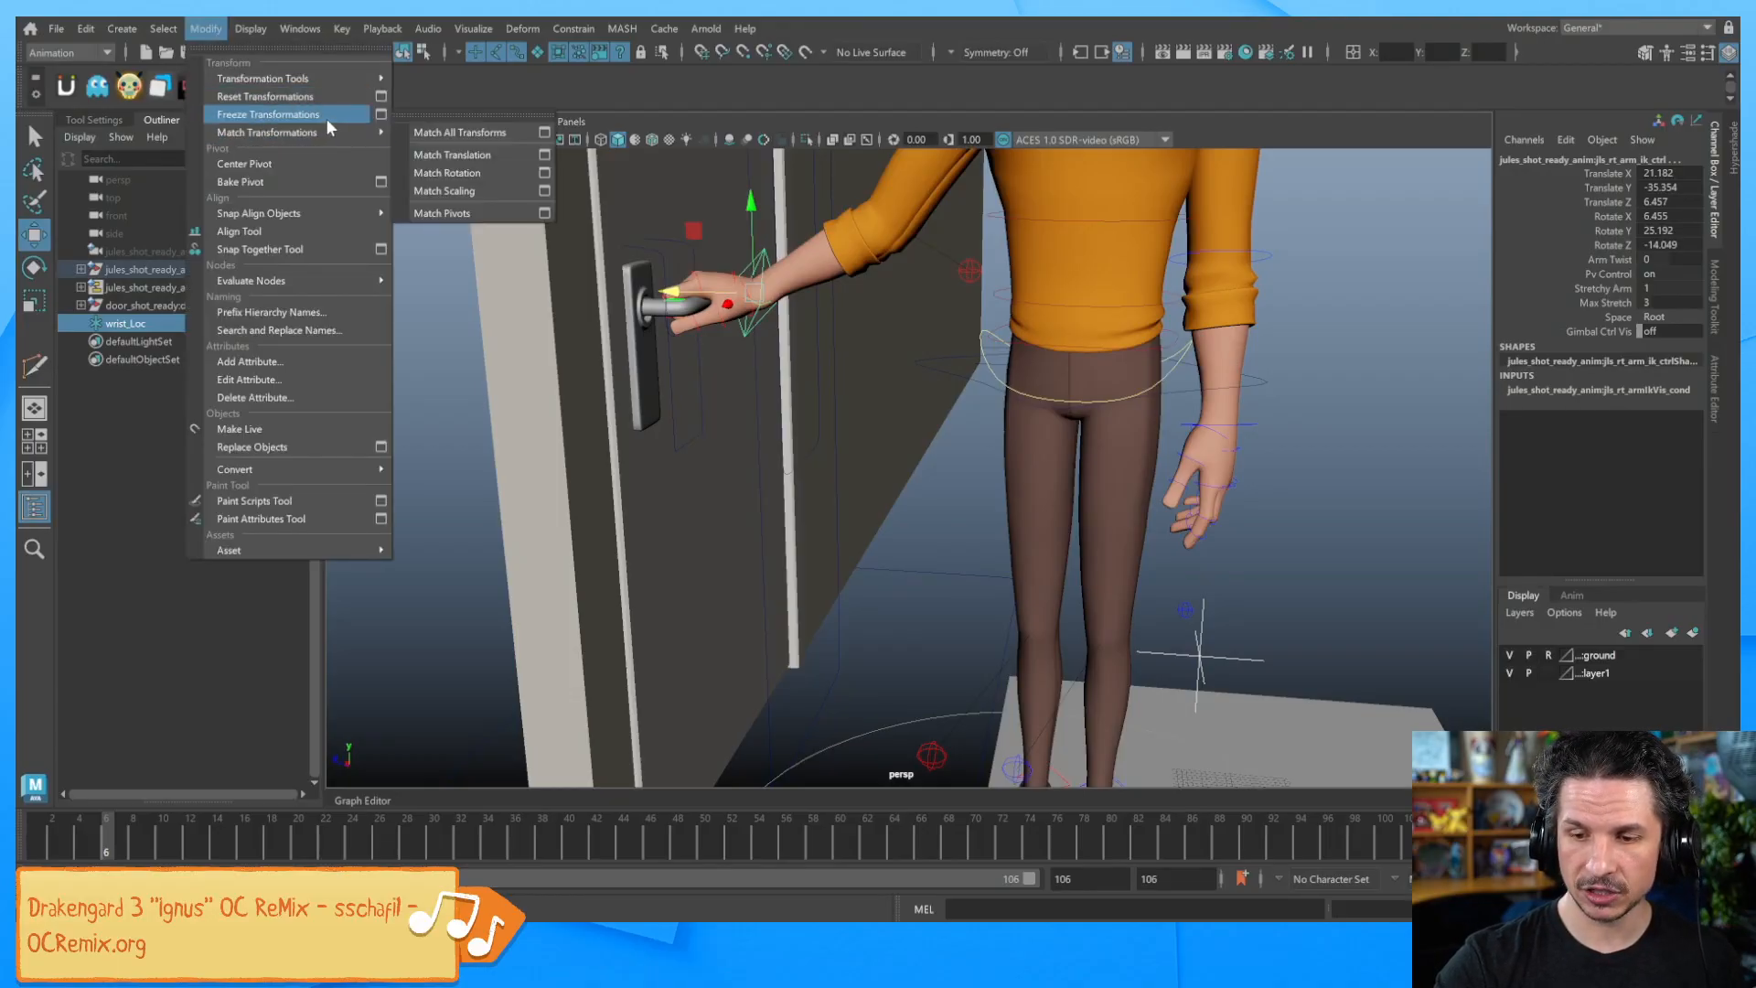
click(471, 135)
click(959, 491)
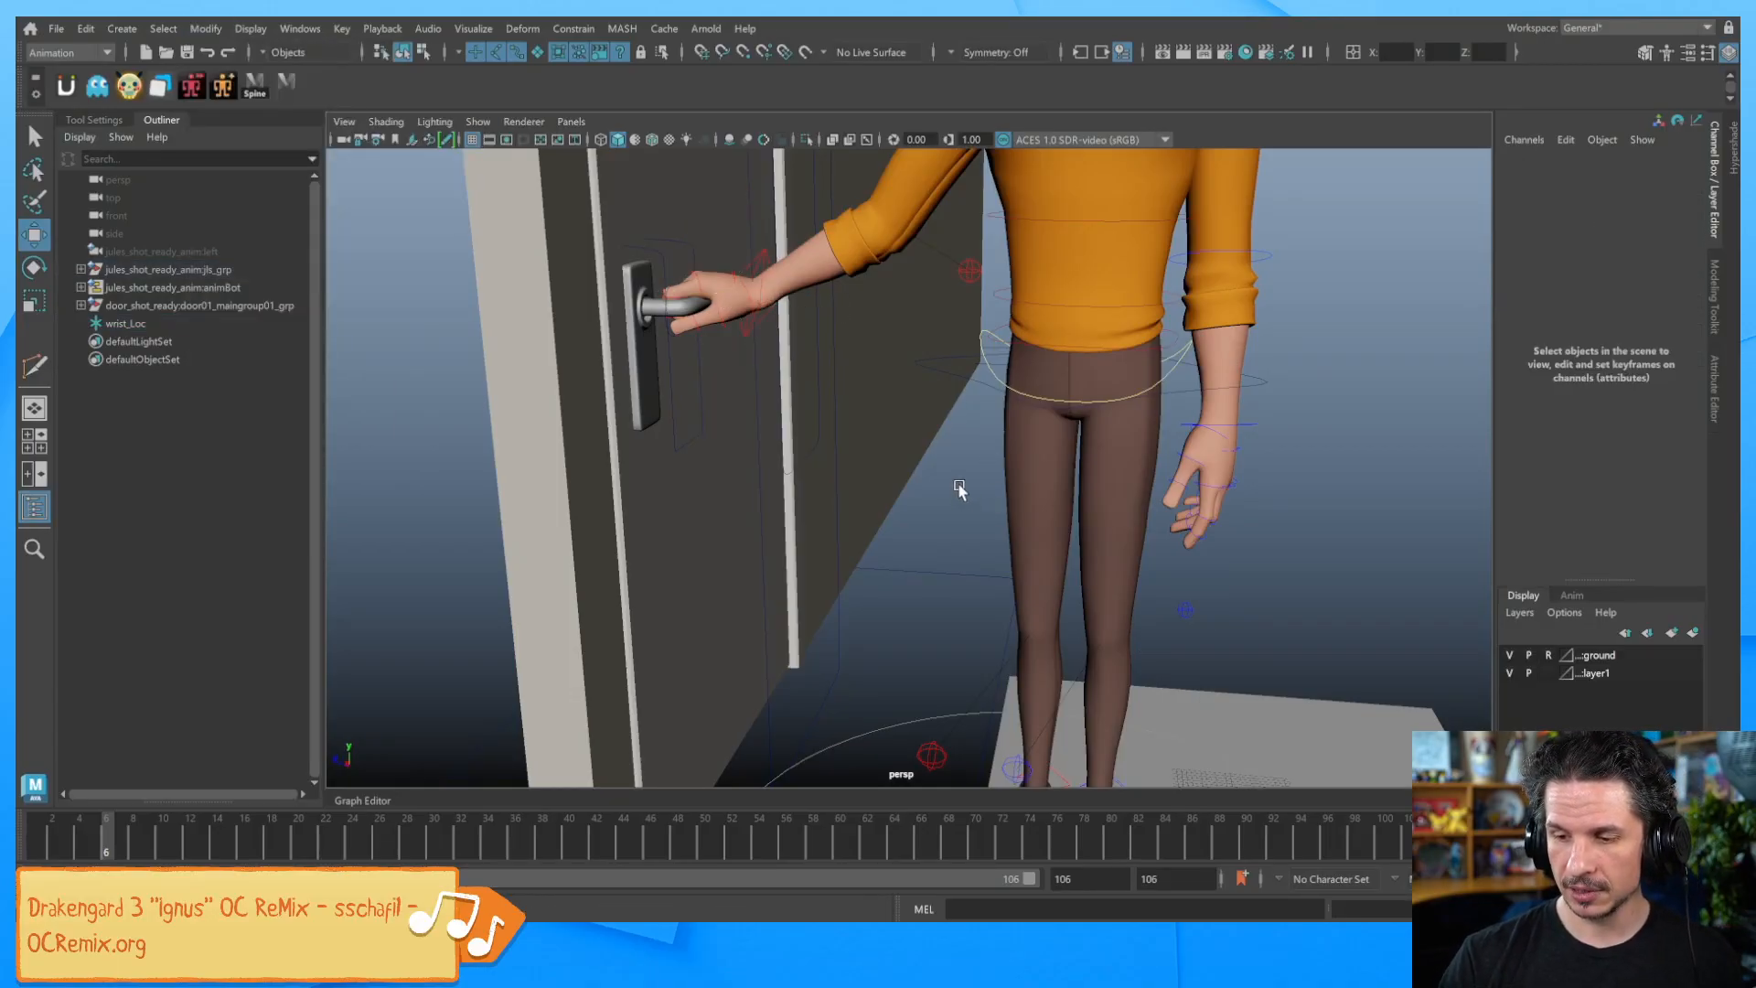
alt+drag(960, 491, 921, 485)
alt+right_drag(921, 485, 1047, 376)
click(906, 252)
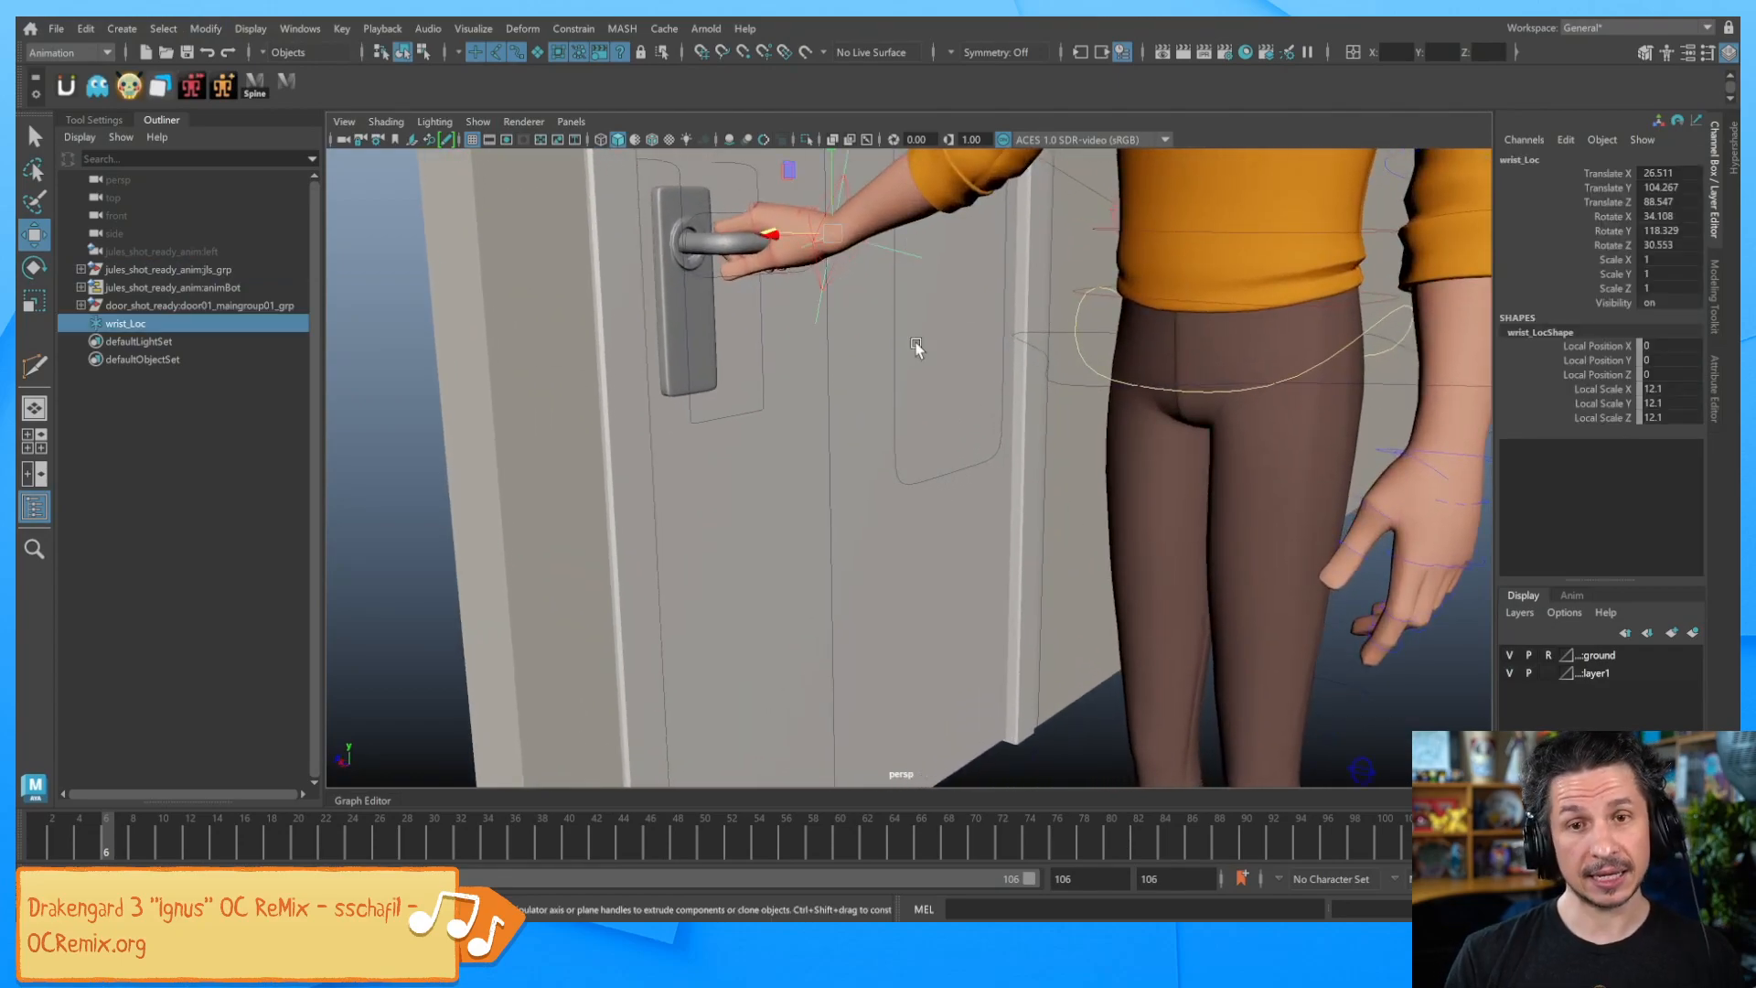
alt+drag(975, 399, 869, 416)
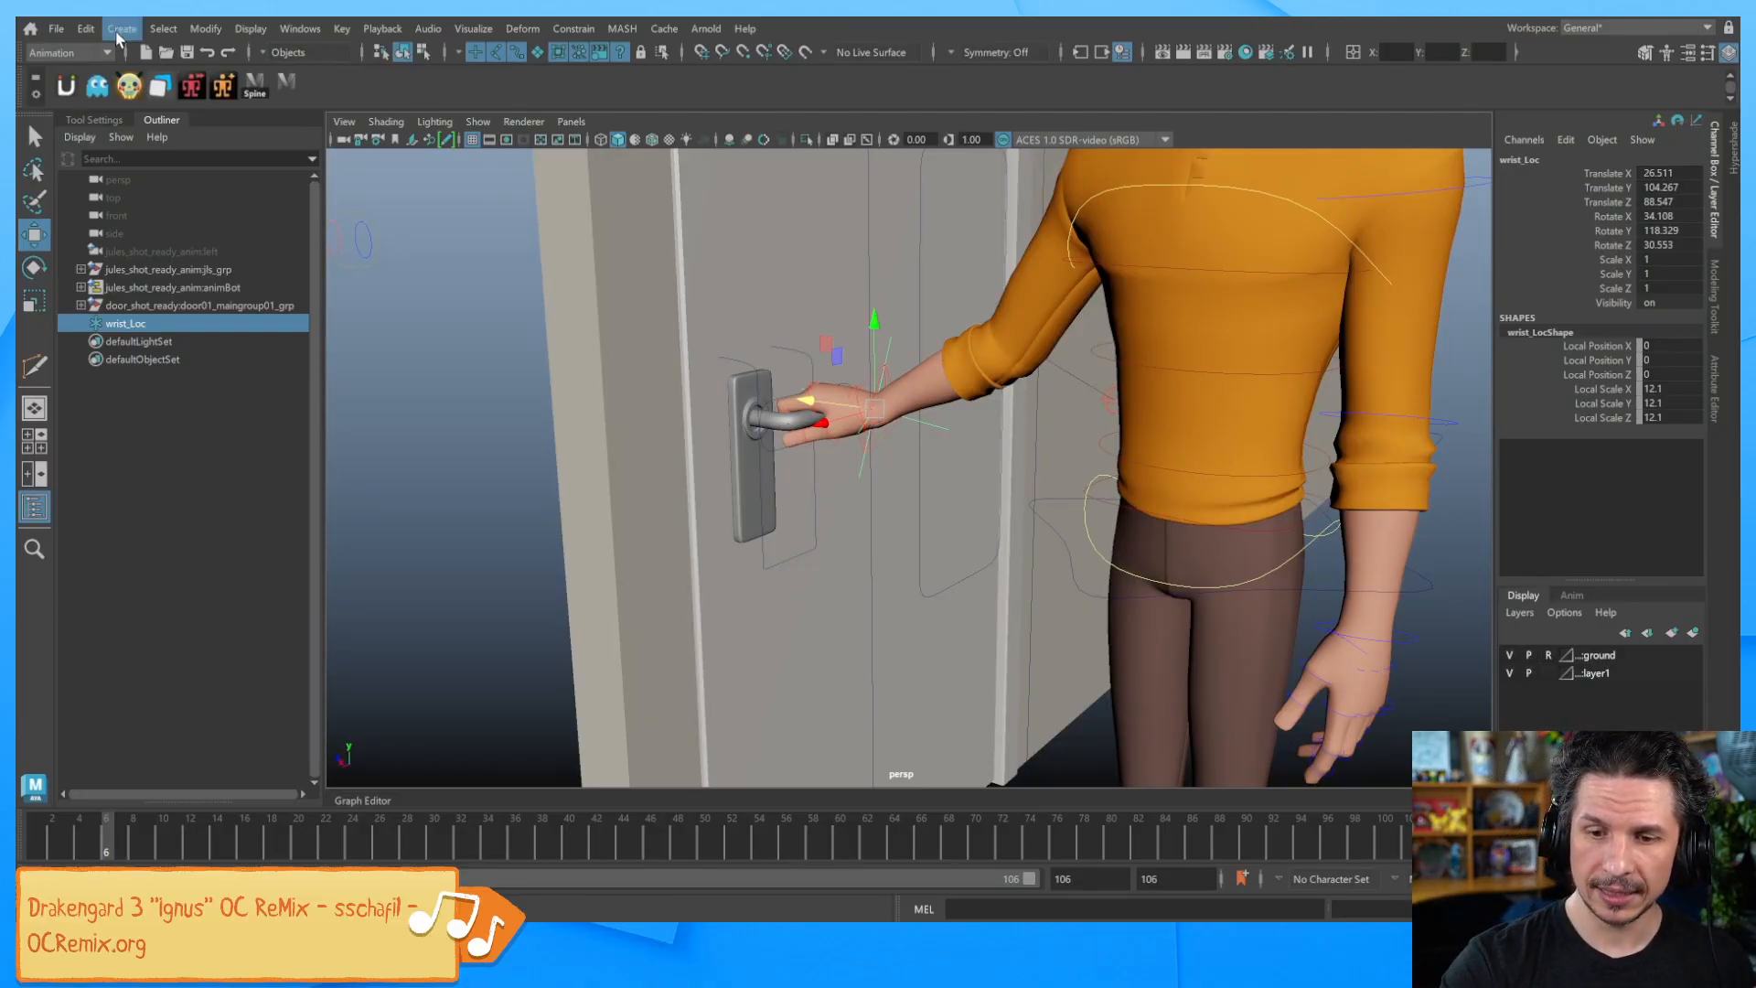
Create a second locator and set its shape's Local Scale X, Y and Z to 13.8
click(124, 29)
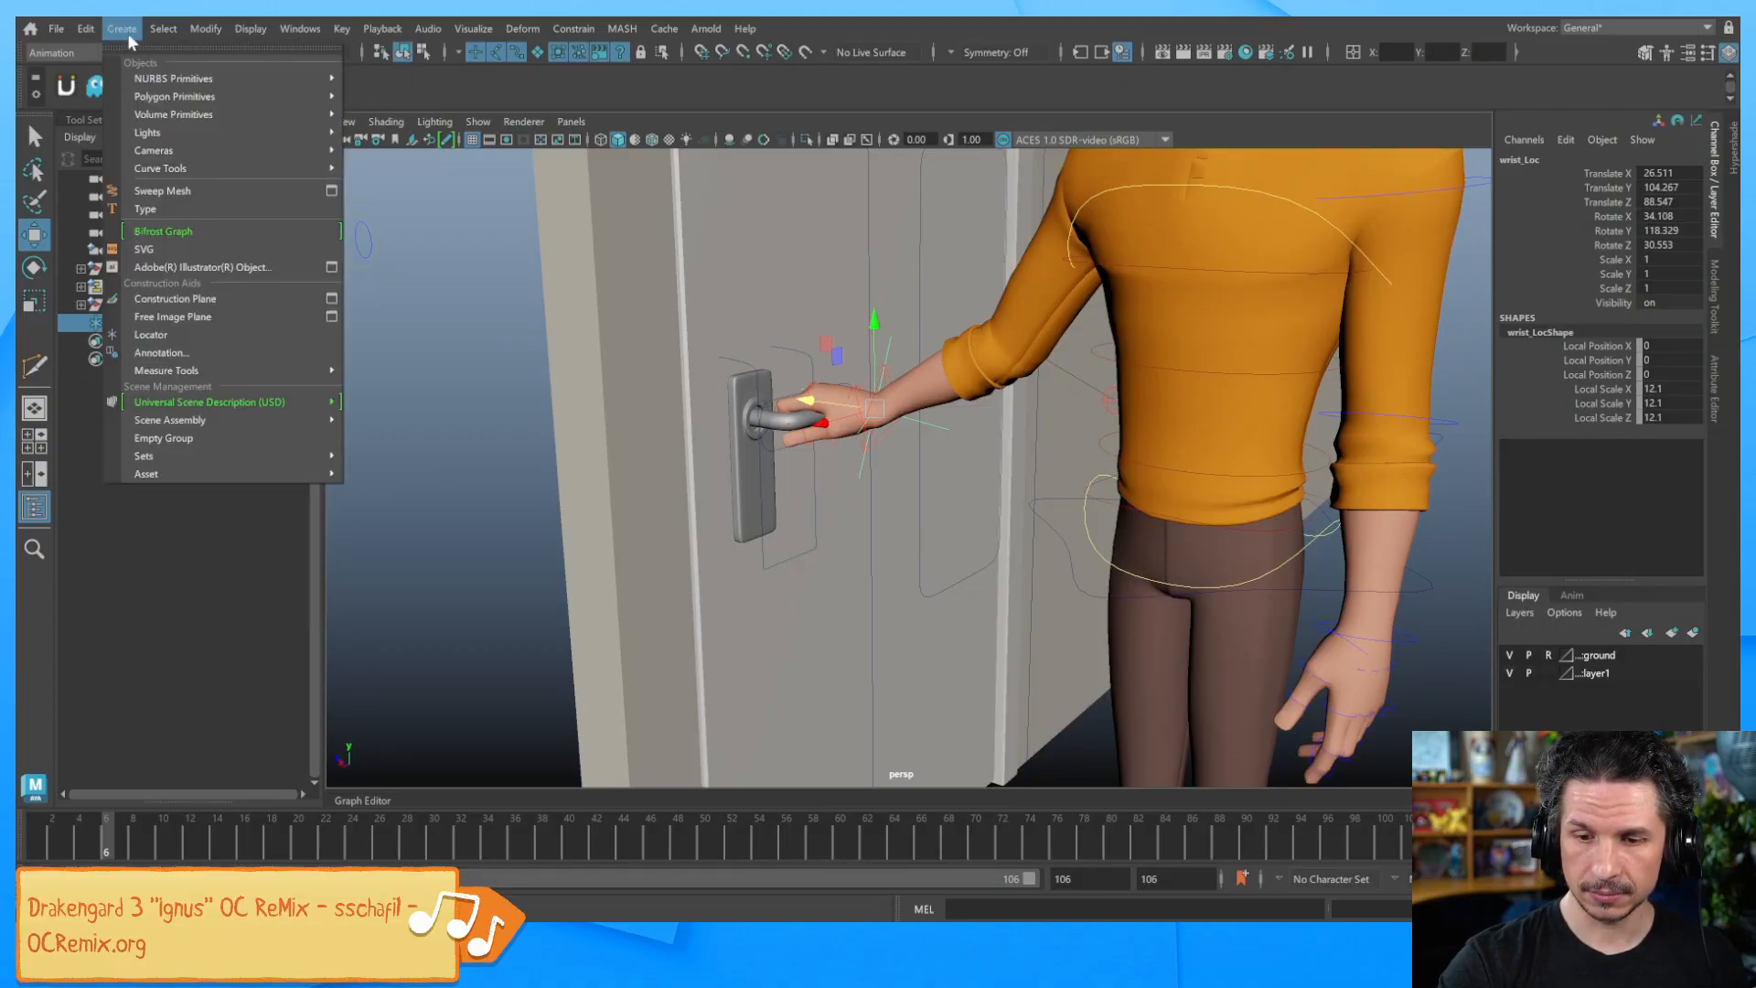
click(190, 338)
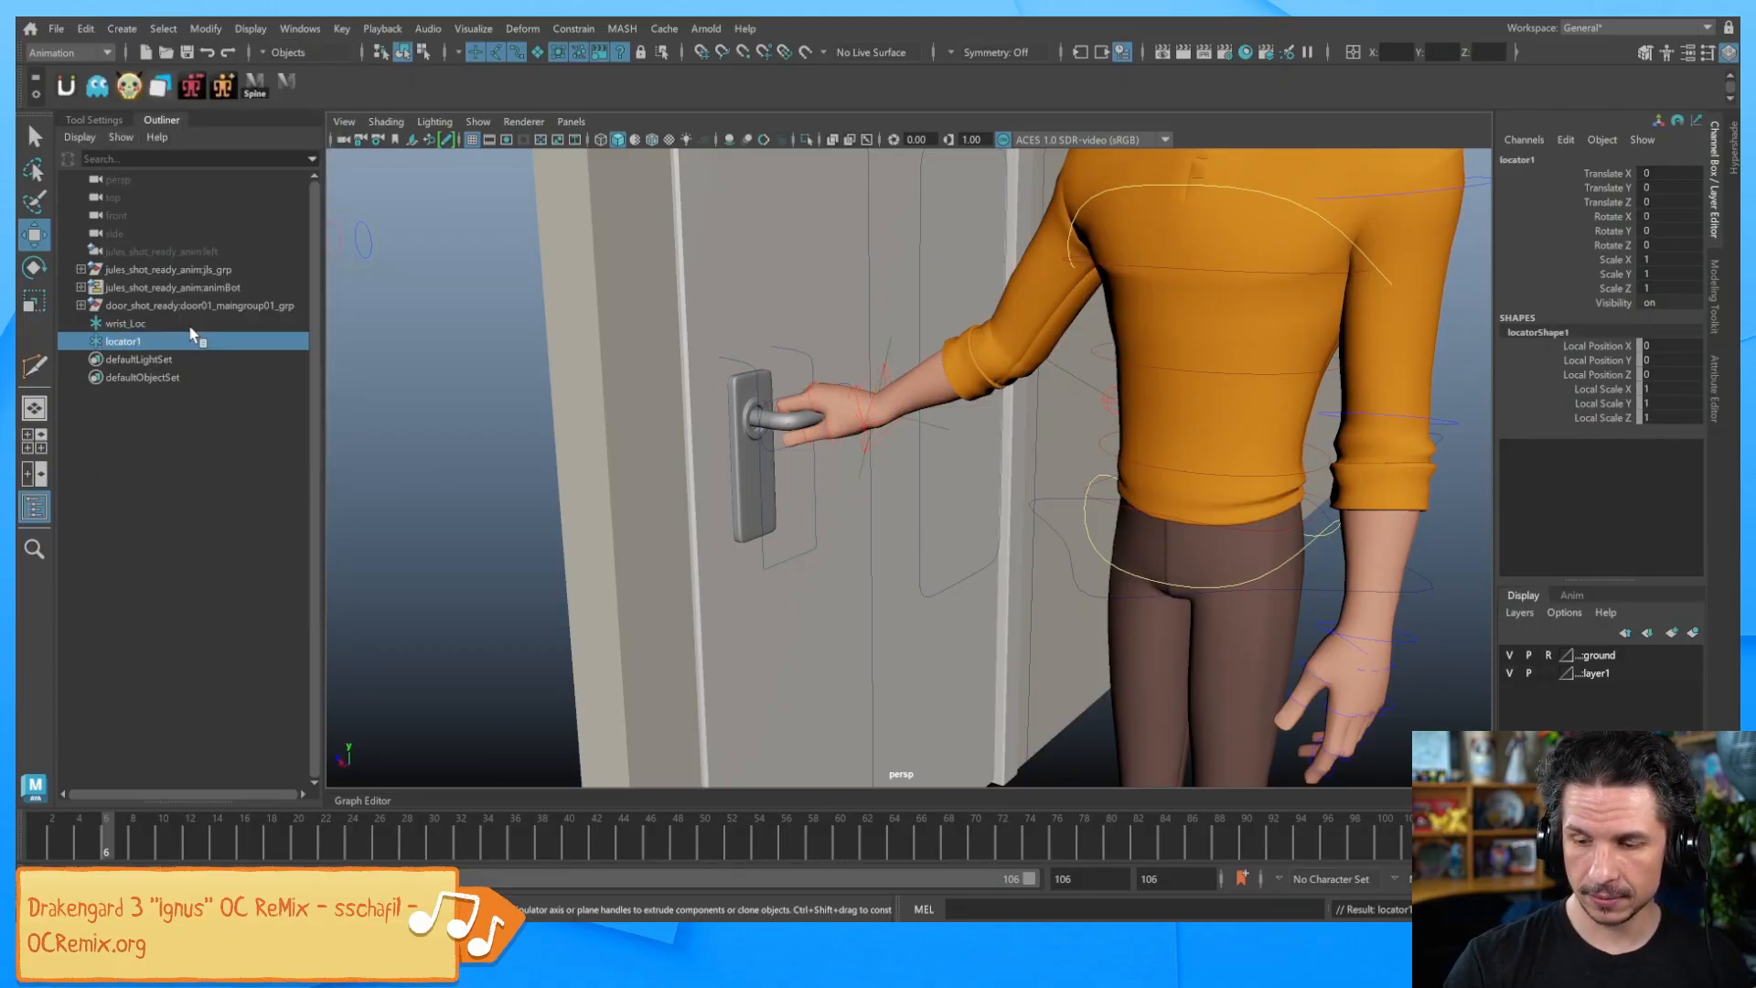
alt+right_drag(1321, 537, 1050, 607)
alt+drag(1050, 607, 1212, 637)
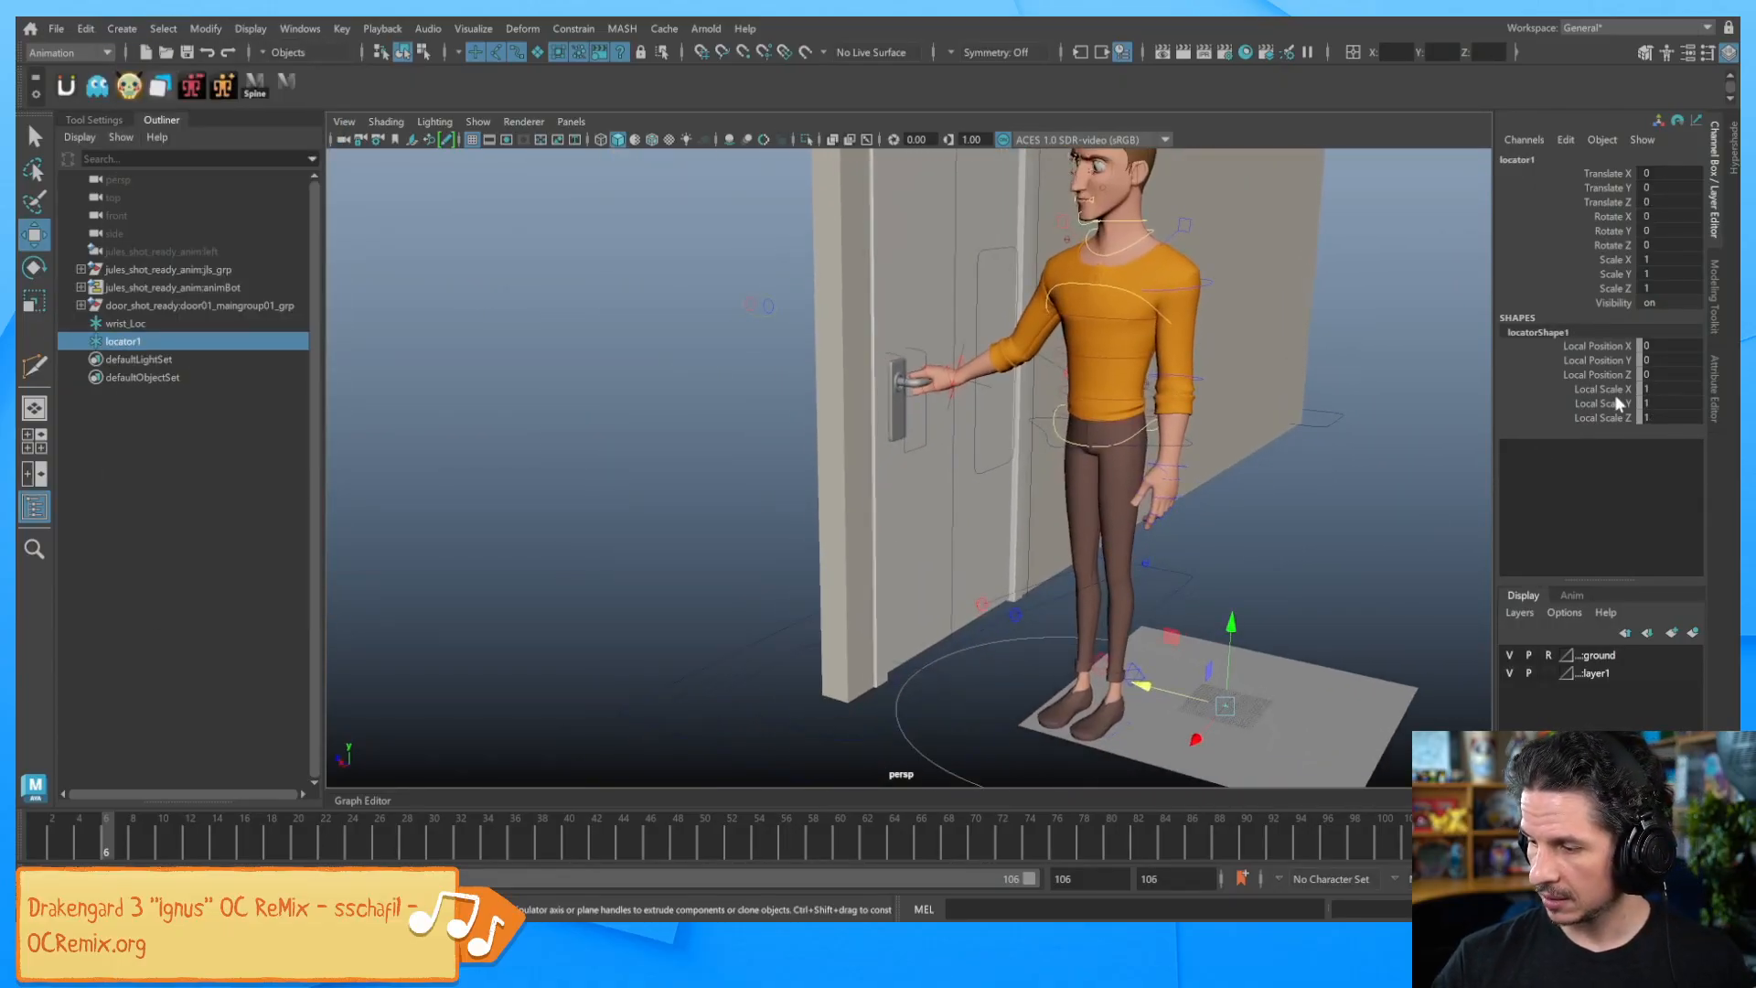
drag(1611, 392, 1607, 417)
middle_drag(1353, 518, 1377, 521)
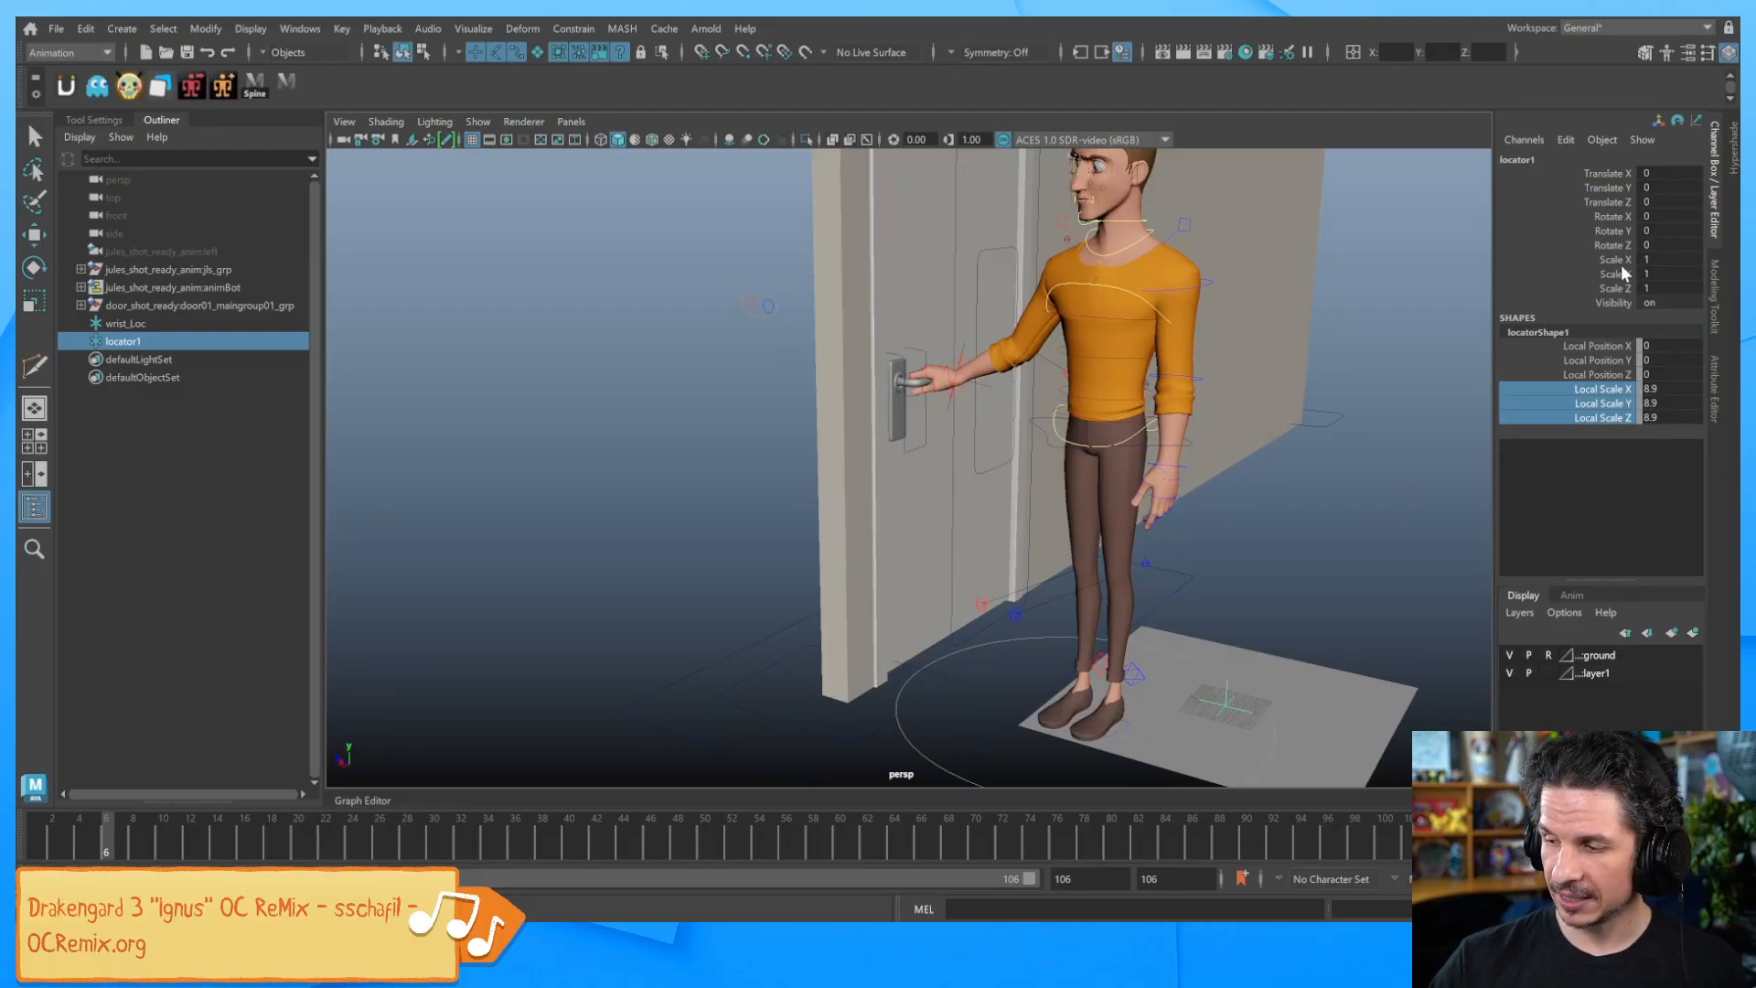
drag(1613, 259, 1619, 288)
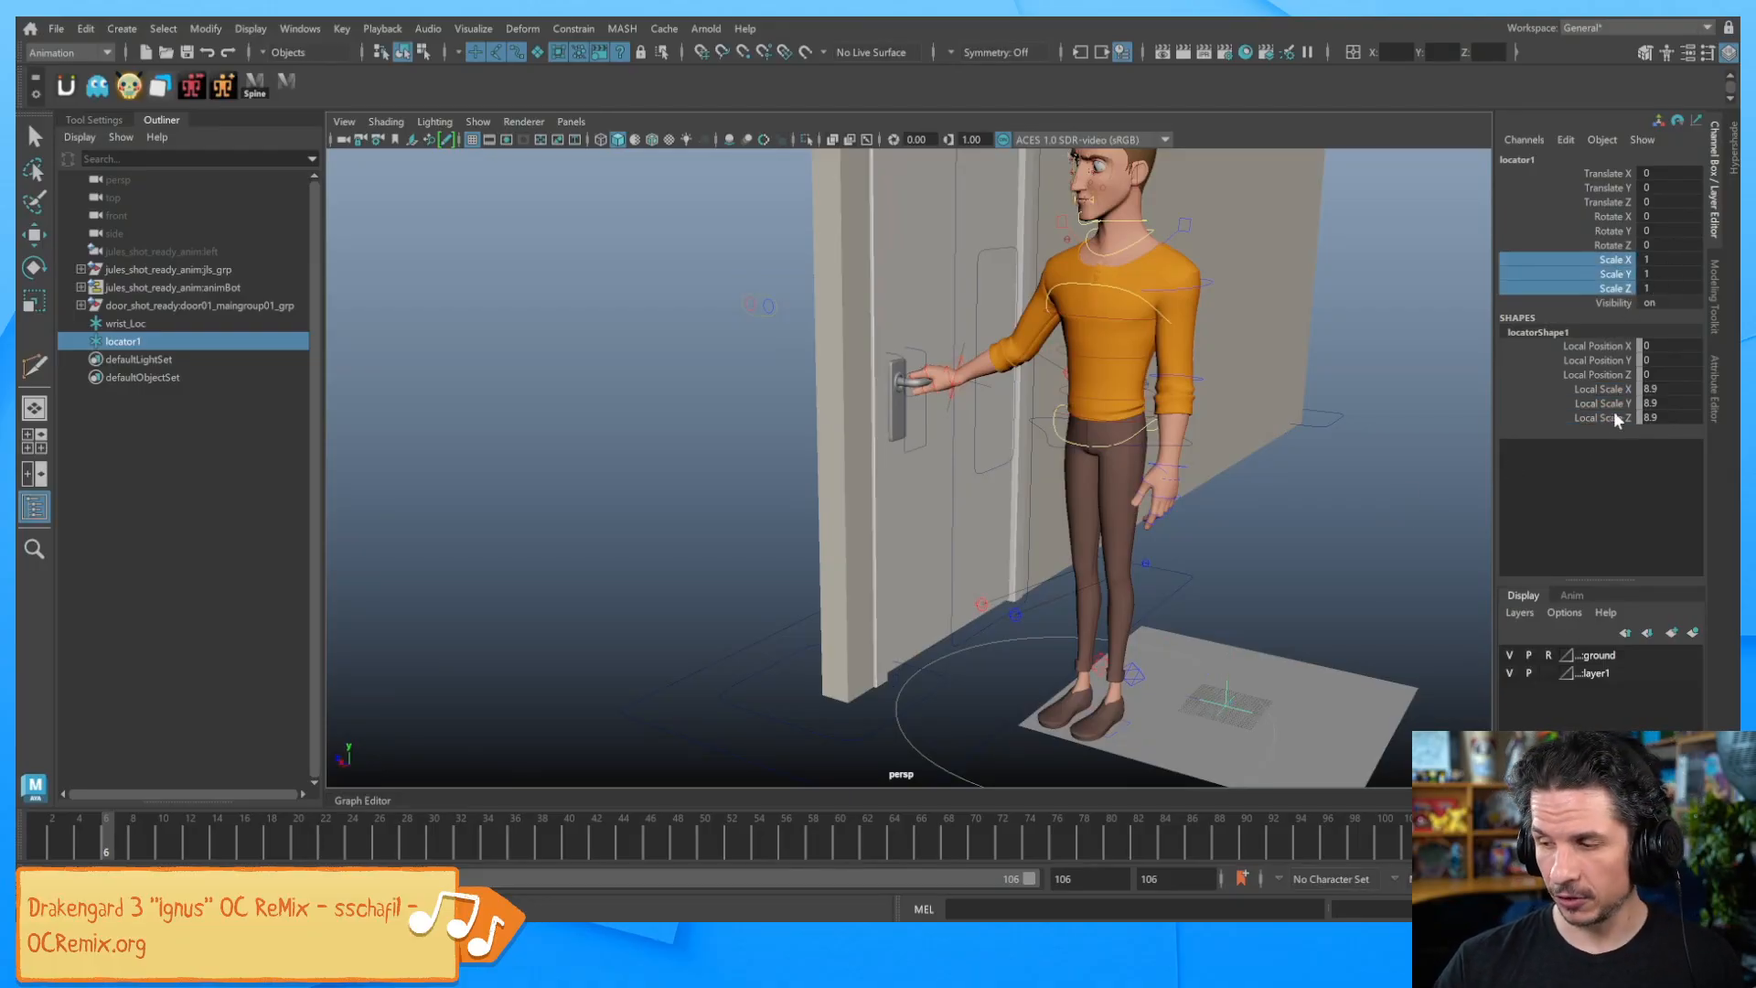
drag(1613, 388, 1614, 418)
middle_drag(1371, 527, 1392, 521)
Move the second locator off the ground to about 60.7 in Translate Y and 12.1 in Translate Z
key(w)
drag(1177, 638, 1147, 451)
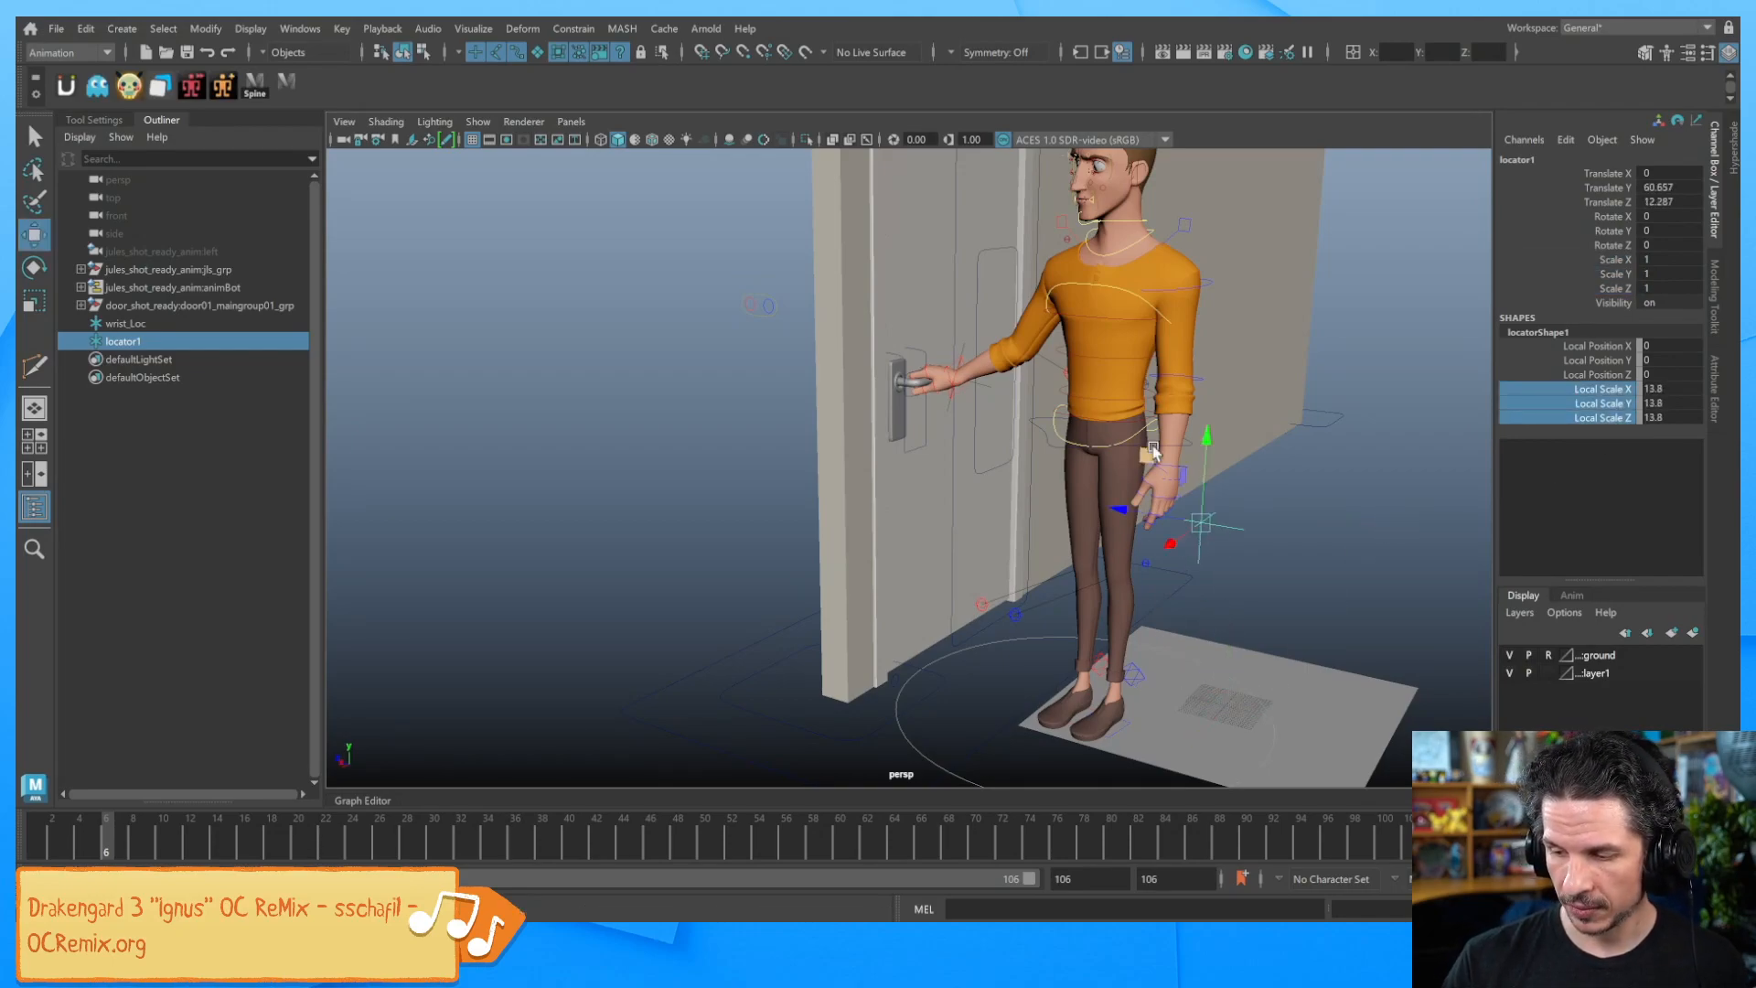
alt+drag(1260, 541, 1270, 567)
alt+right_drag(1269, 567, 1397, 541)
alt+middle_drag(1312, 560, 1224, 581)
scroll(1335, 576, up, 2)
scroll(1307, 563, up, 1)
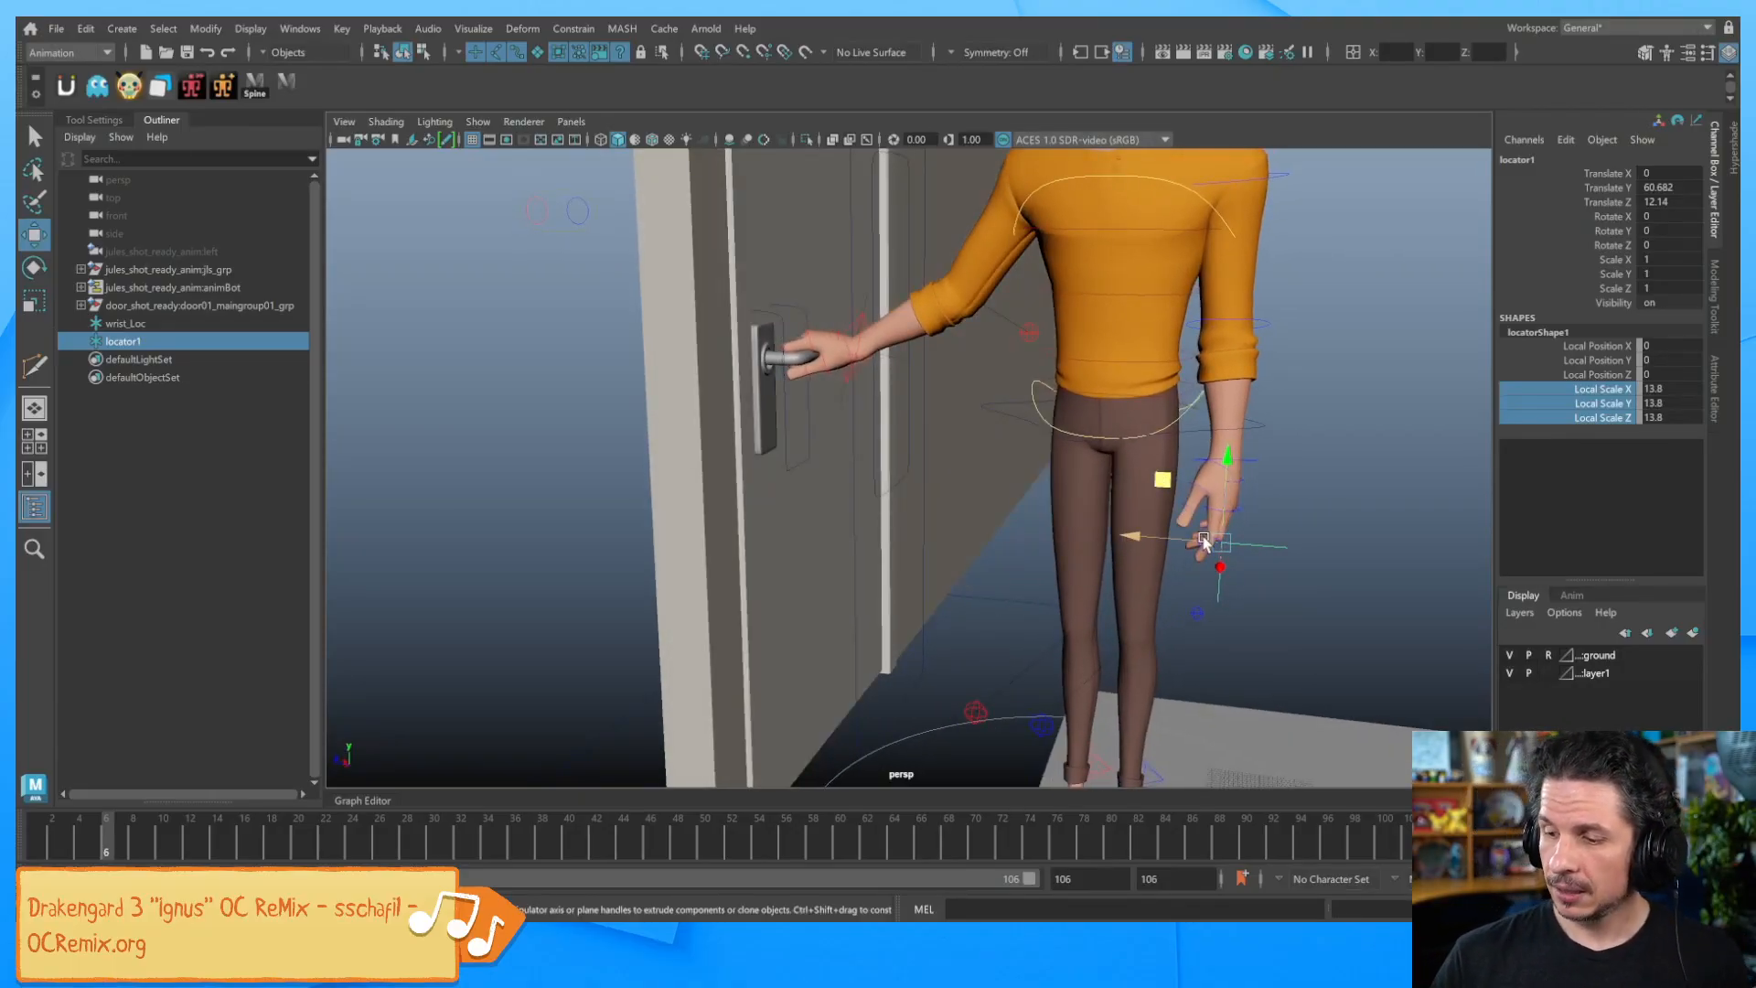
Move the second locator next to the right hand at the door, about 39 in X, 101.8 in Y and 74 in Z
drag(1163, 481, 893, 357)
alt+drag(1066, 465, 982, 459)
alt+middle_drag(982, 459, 1071, 536)
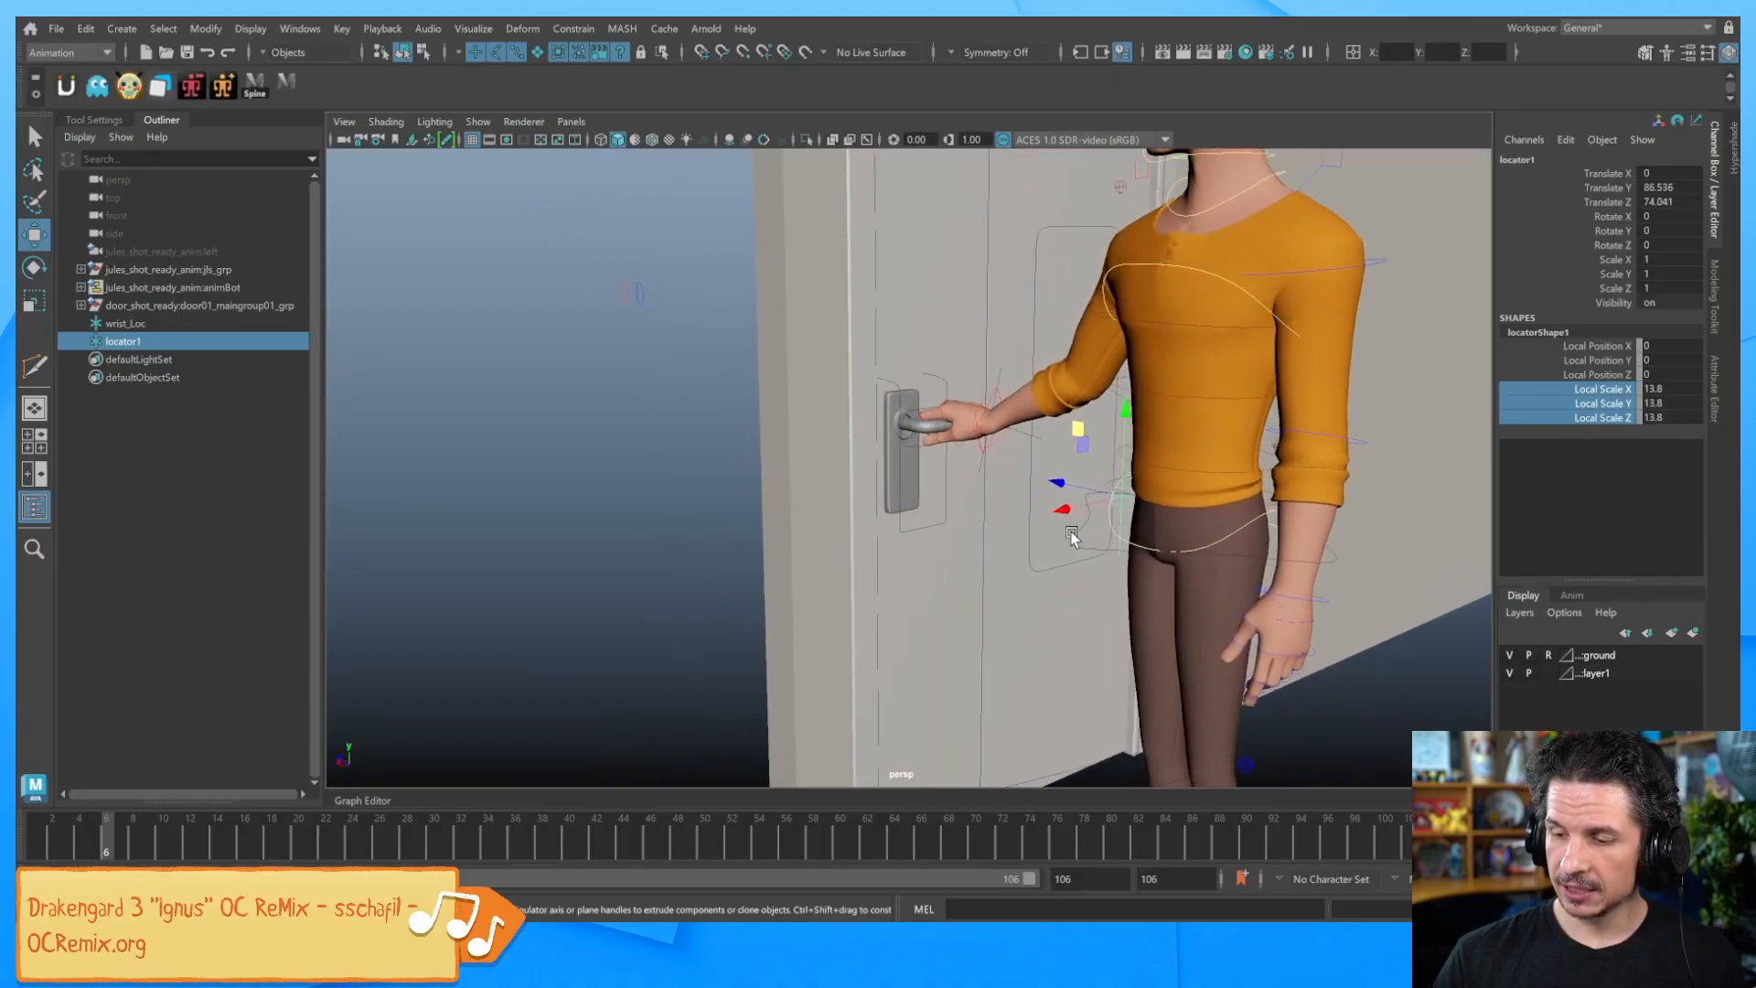
alt+right_drag(1071, 536, 1137, 538)
alt+middle_drag(1137, 538, 1212, 569)
alt+drag(1193, 568, 964, 550)
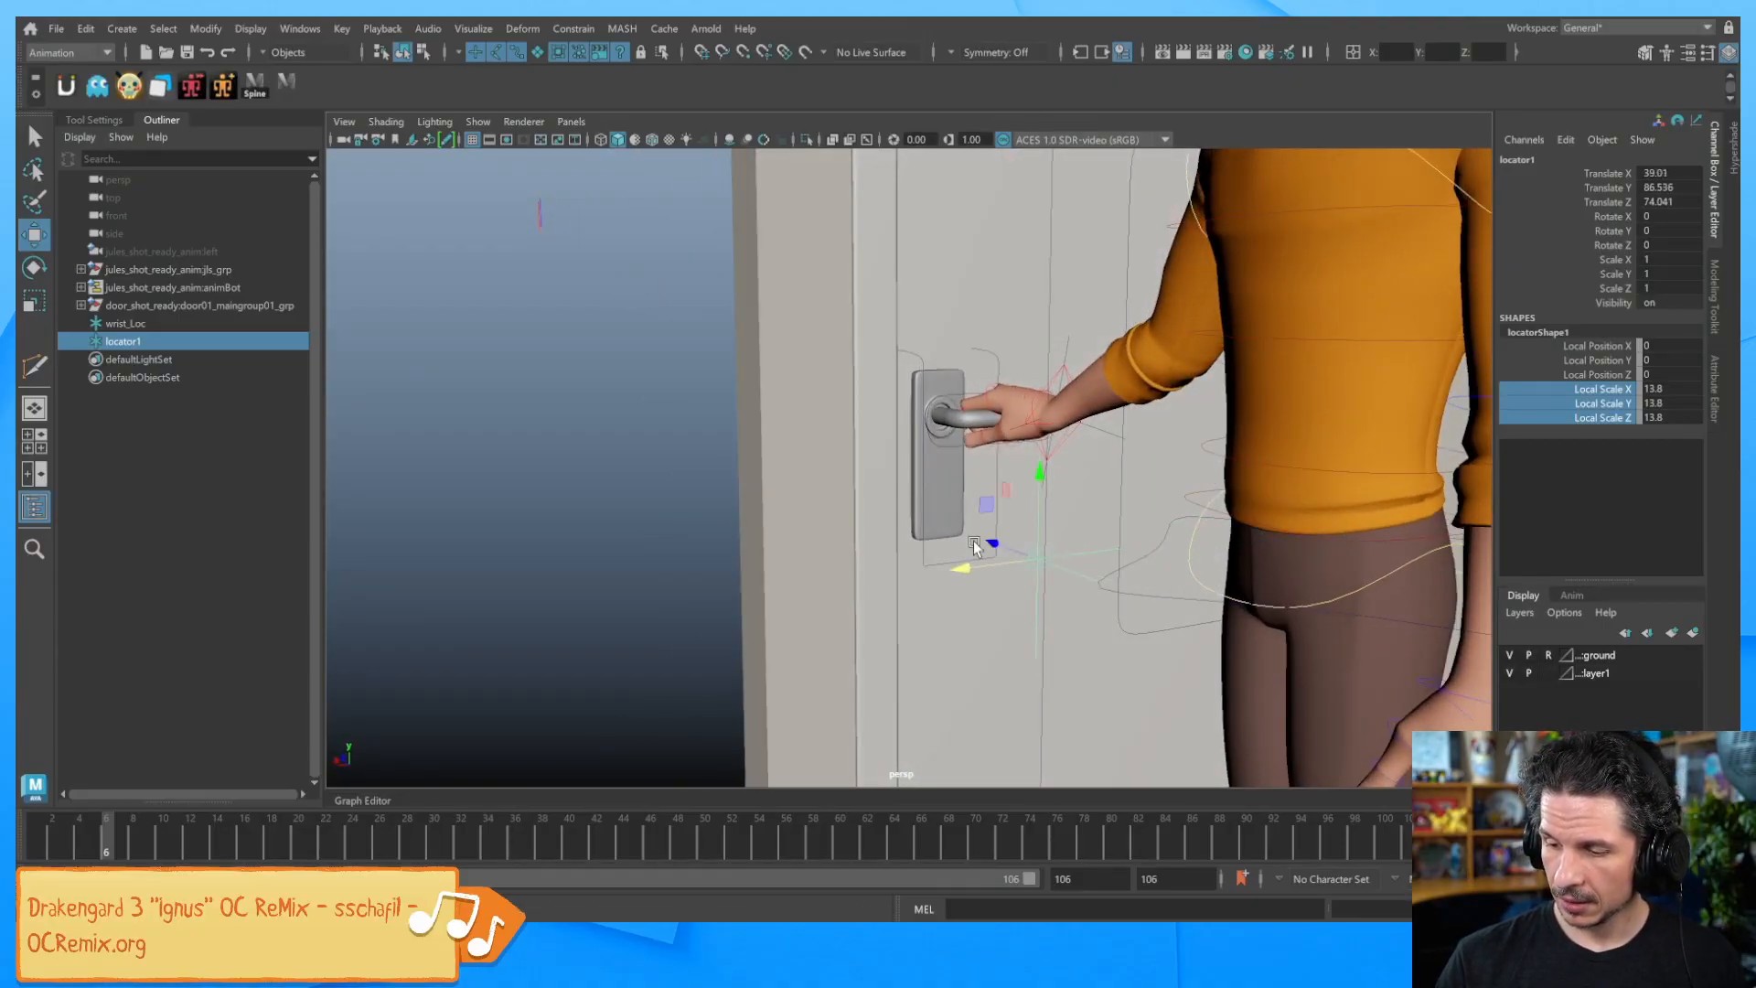
drag(1044, 498, 1032, 363)
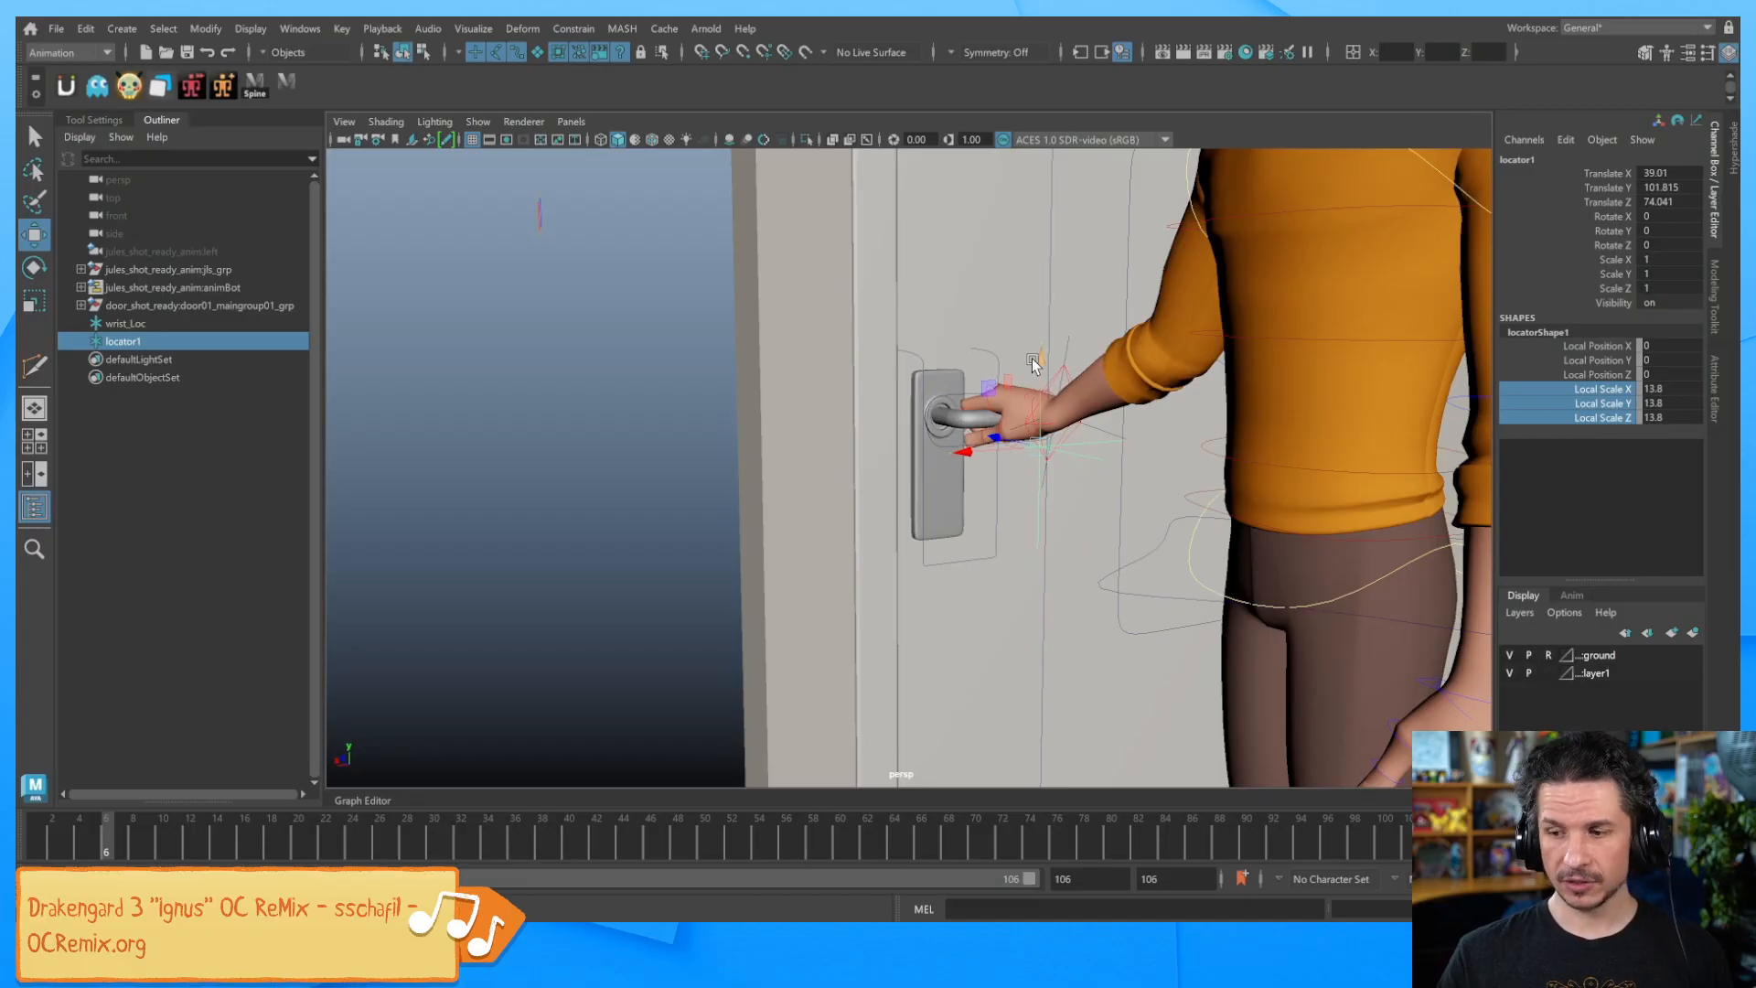
Rename the second locator as pivot_Loc
click(128, 342)
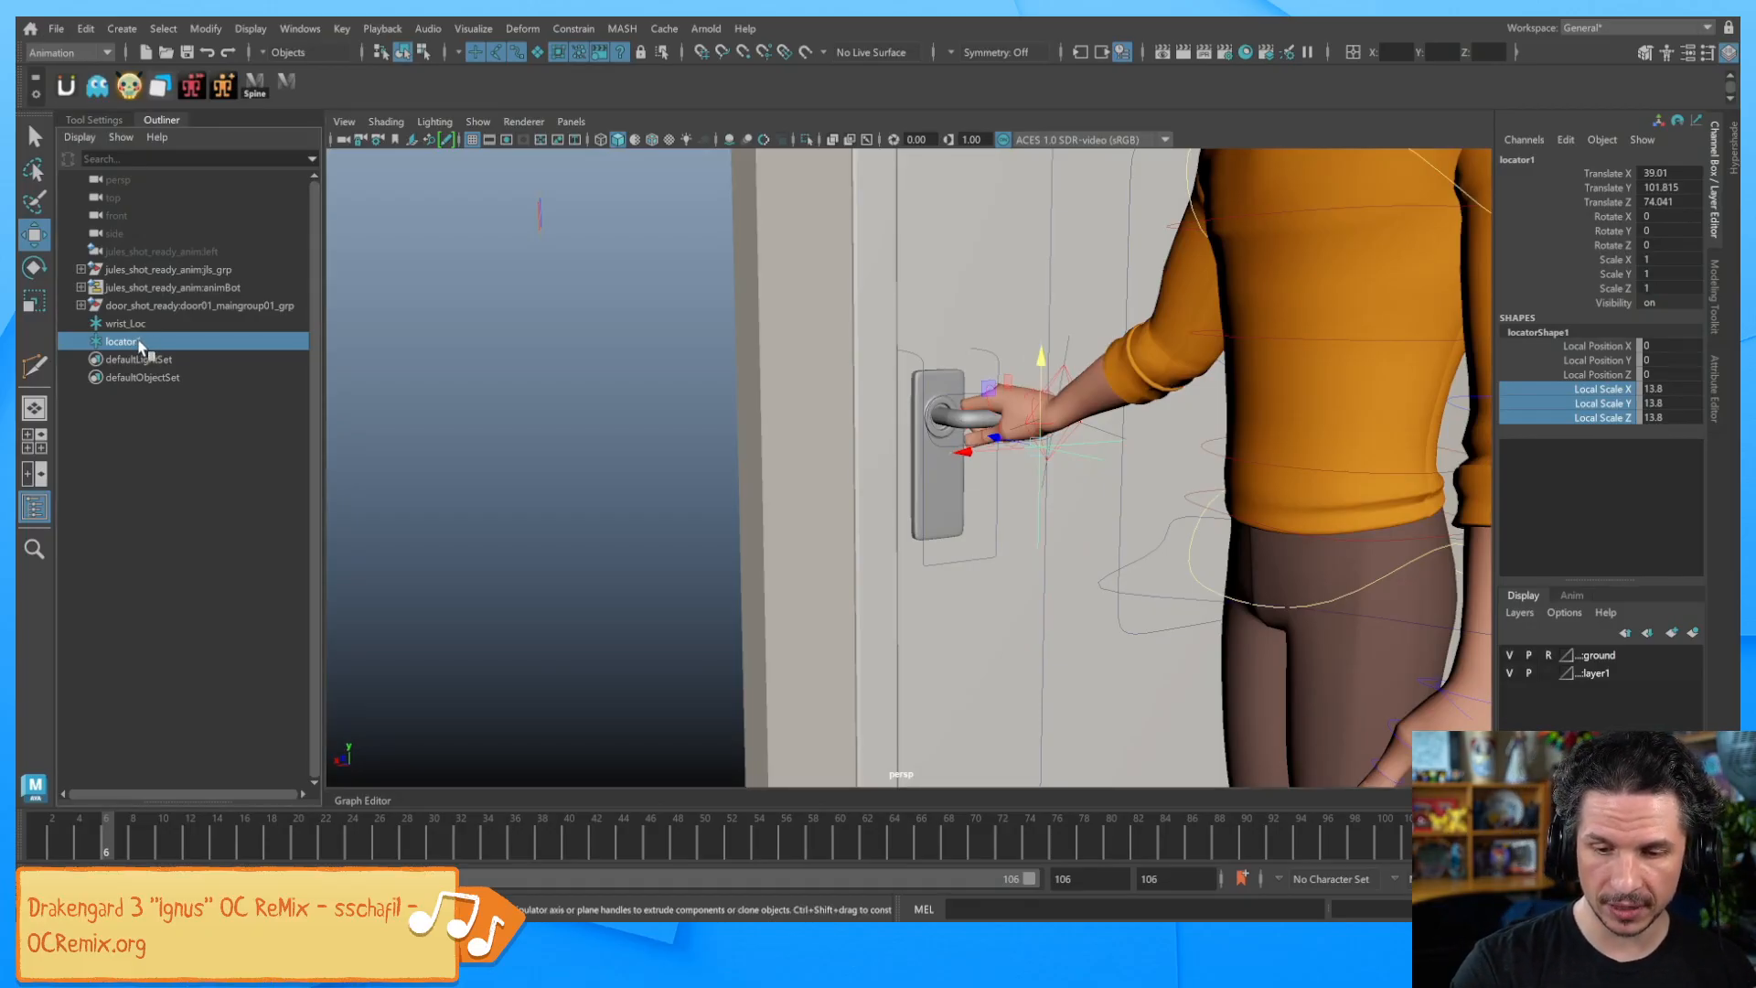
double_click(128, 342)
text(pl)
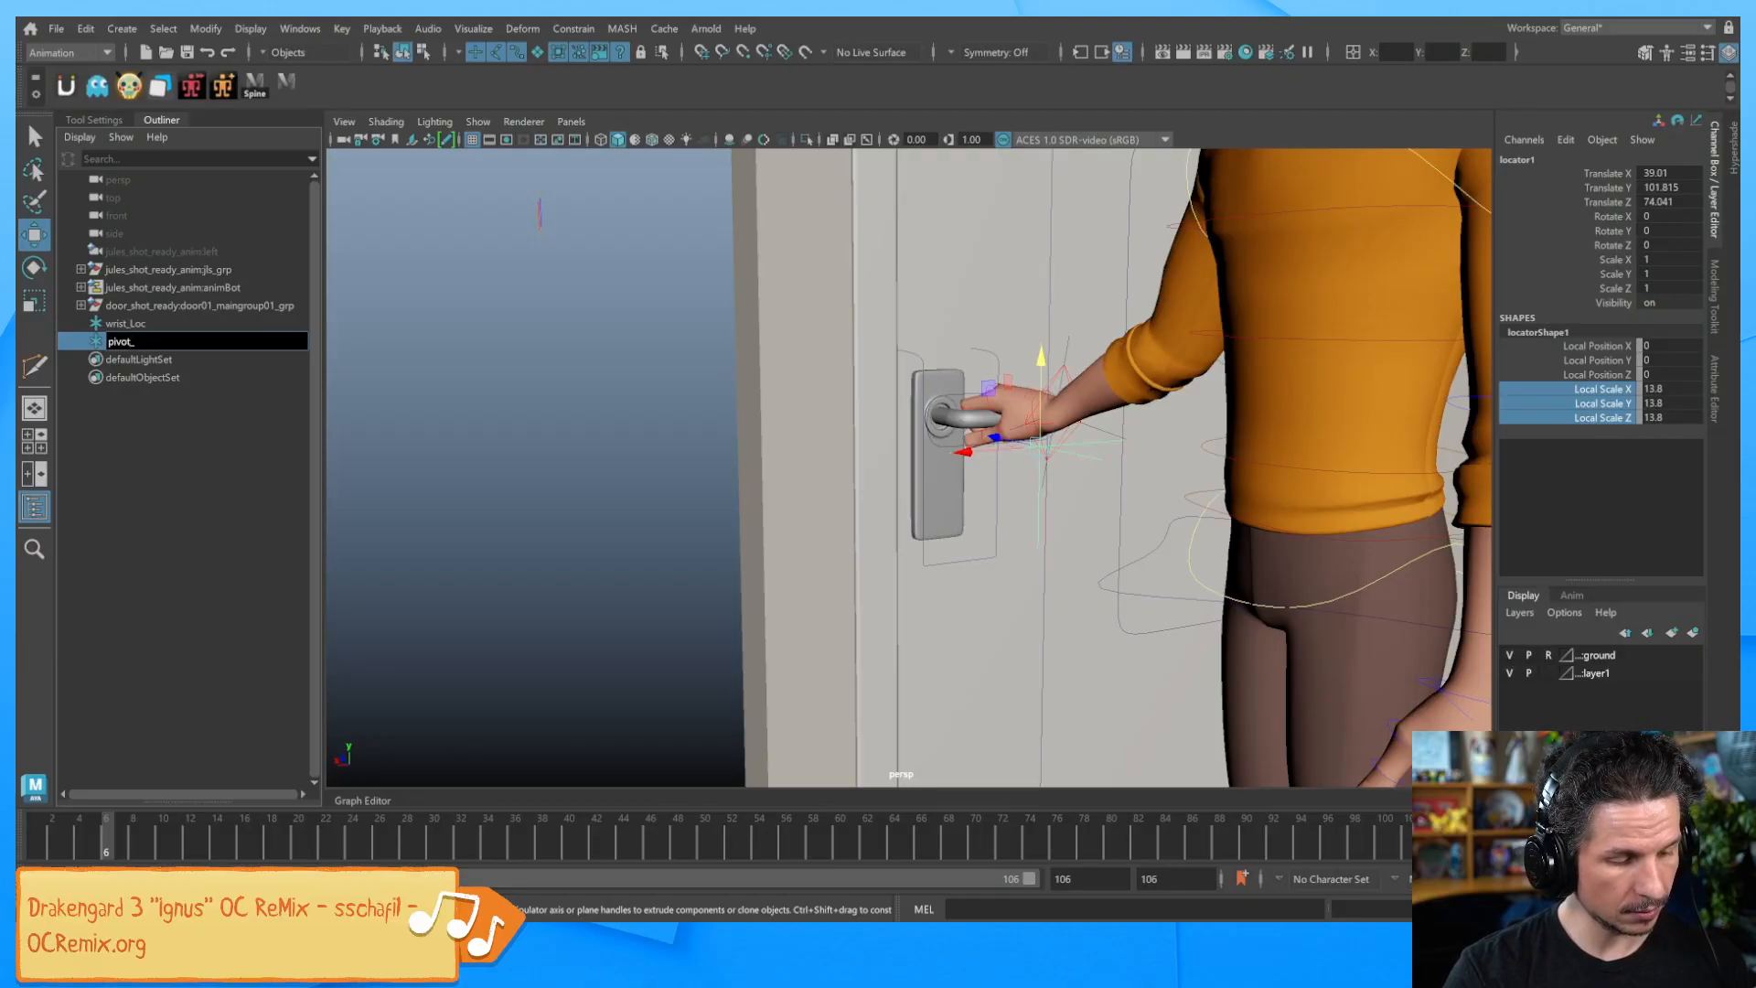
key(Return)
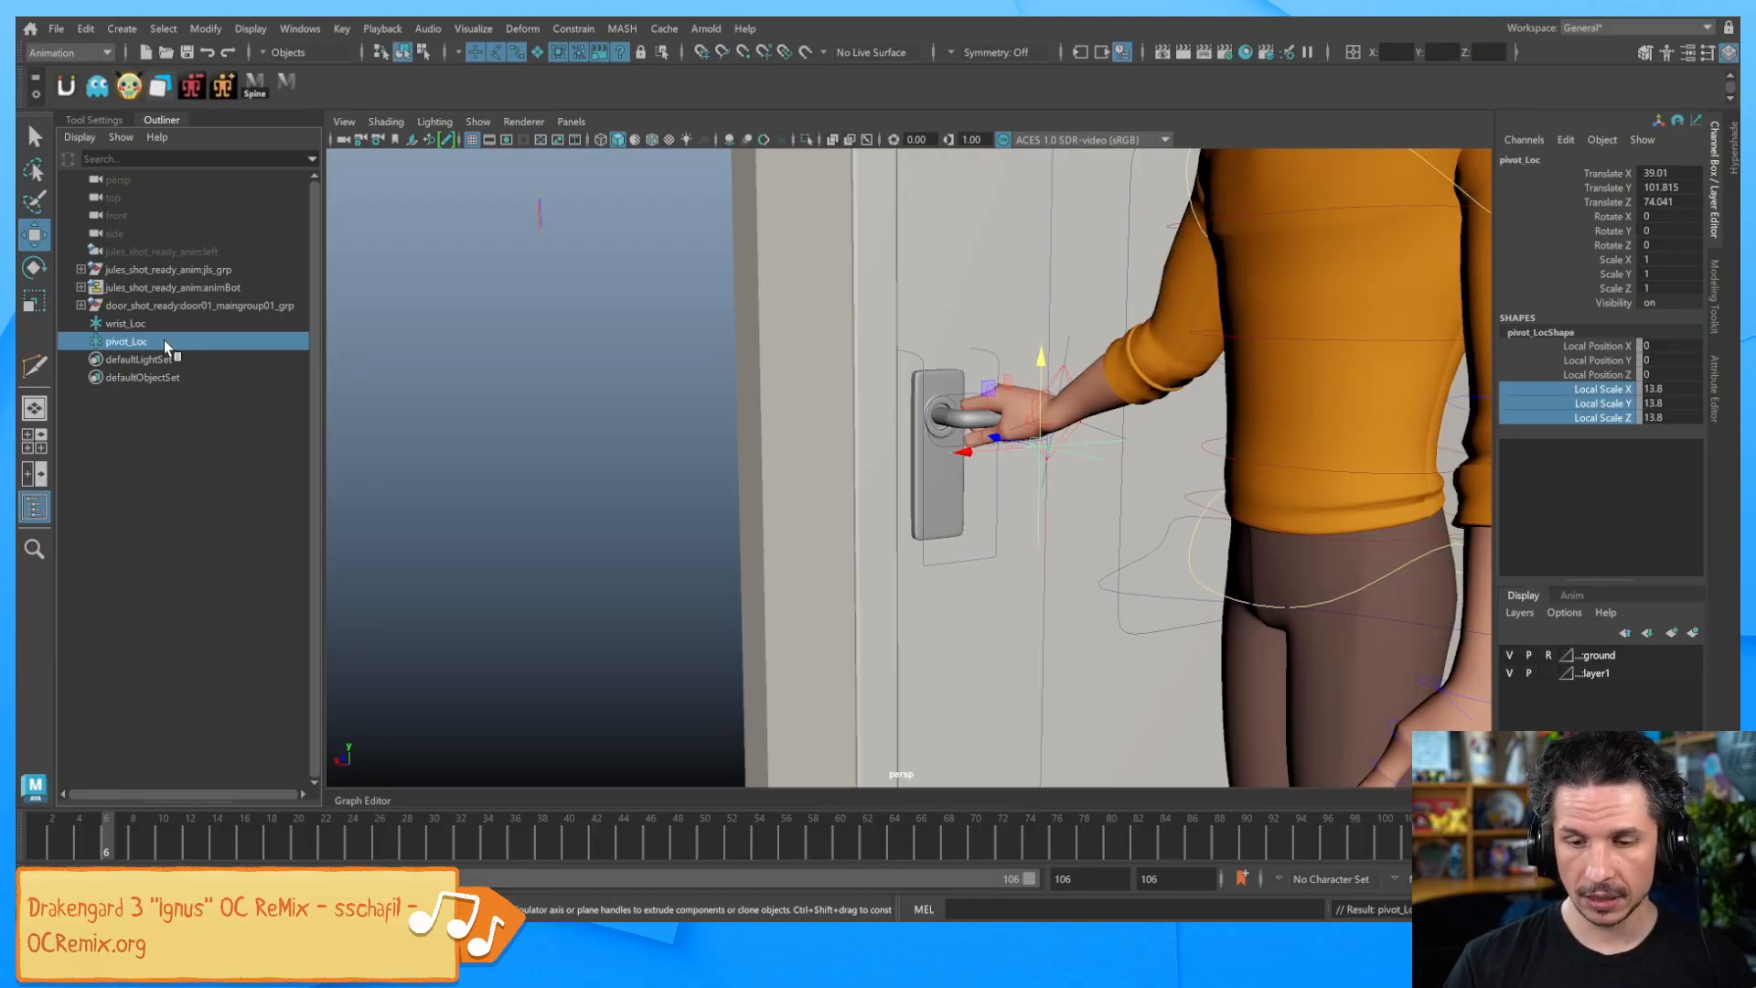
Move pivot_Loc over to the door handle, to about 105 in Translate Y and 96.3 in Translate Z
alt+drag(1124, 494, 757, 461)
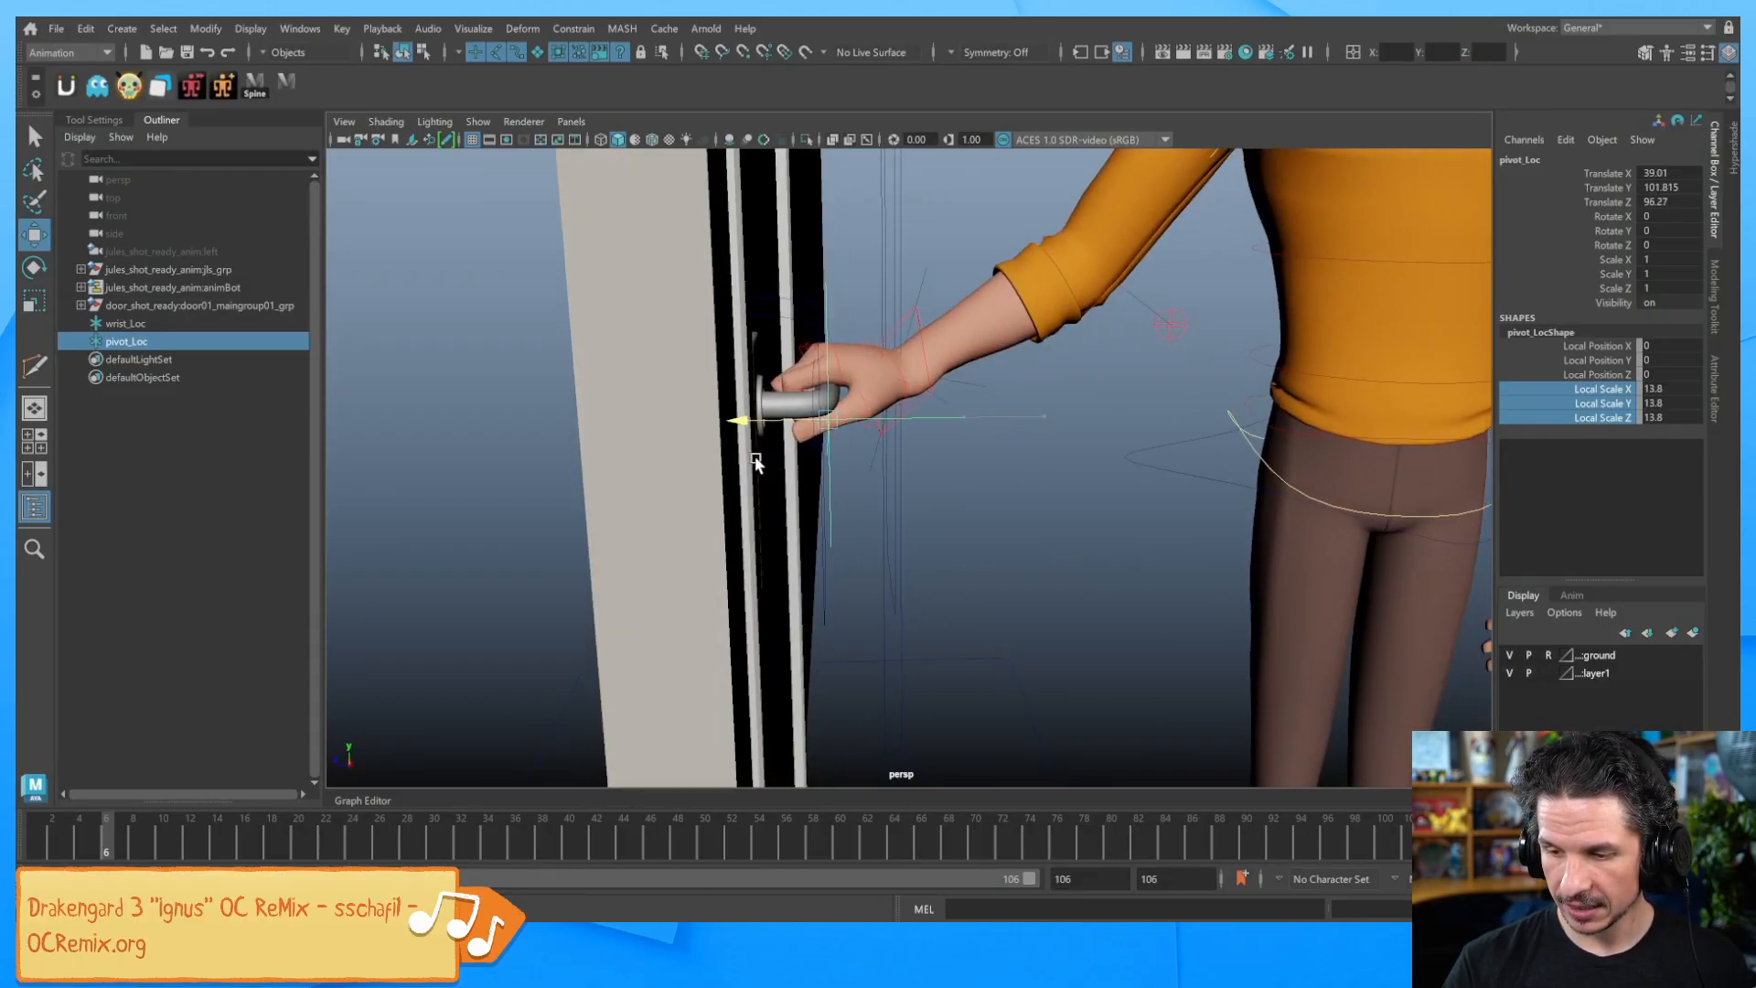
drag(827, 325, 823, 294)
alt+drag(926, 416, 1125, 476)
Snap pivot_Loc to the lever and fine-tune it at the lever's tip, about 29.4 in X, 103.1 in Y and 96.5 in Z
key(4)
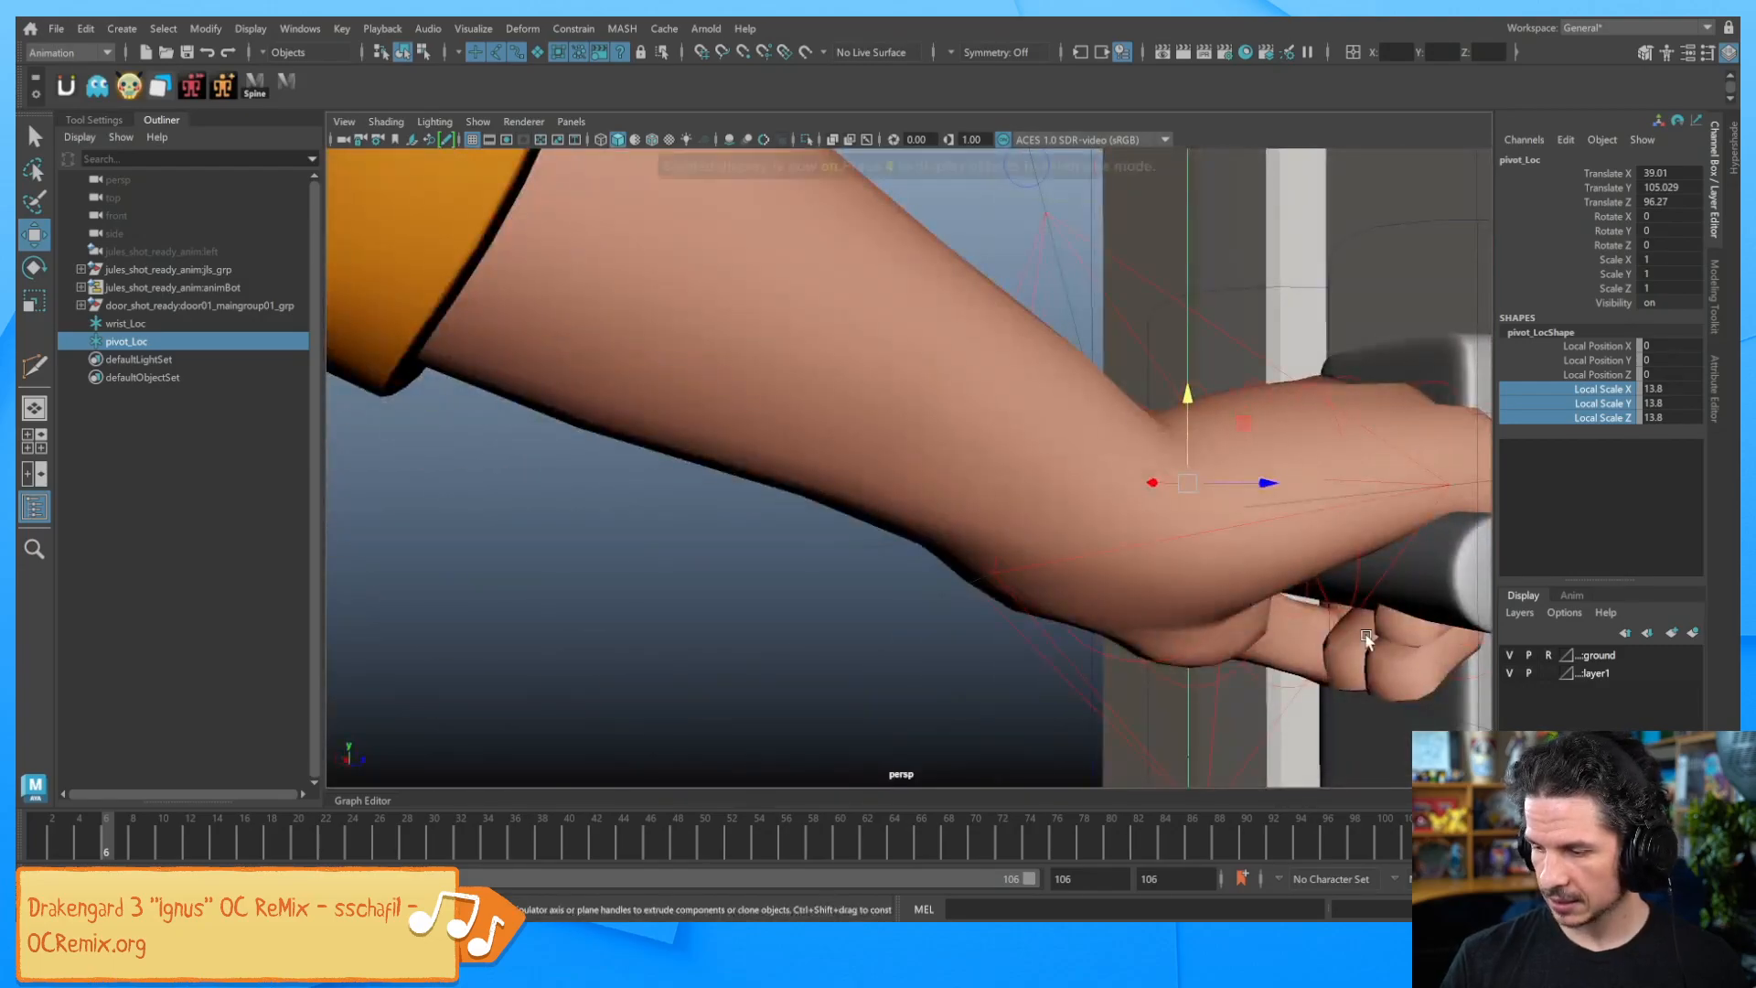
mouse_move(1378, 623)
alt+mouse_down()
mouse_move(1166, 560)
mouse_move(1136, 588)
mouse_move(1168, 574)
mouse_move(1157, 596)
alt+mouse_up()
key(v)
middle_click(893, 536)
middle_click(893, 547)
mouse_move(1011, 607)
alt+mouse_down()
mouse_move(1070, 586)
mouse_move(1048, 531)
mouse_move(1364, 523)
mouse_move(1134, 560)
mouse_move(1203, 433)
alt+mouse_up()
key(5)
drag(1070, 417, 877, 466)
alt+drag(1200, 507, 941, 550)
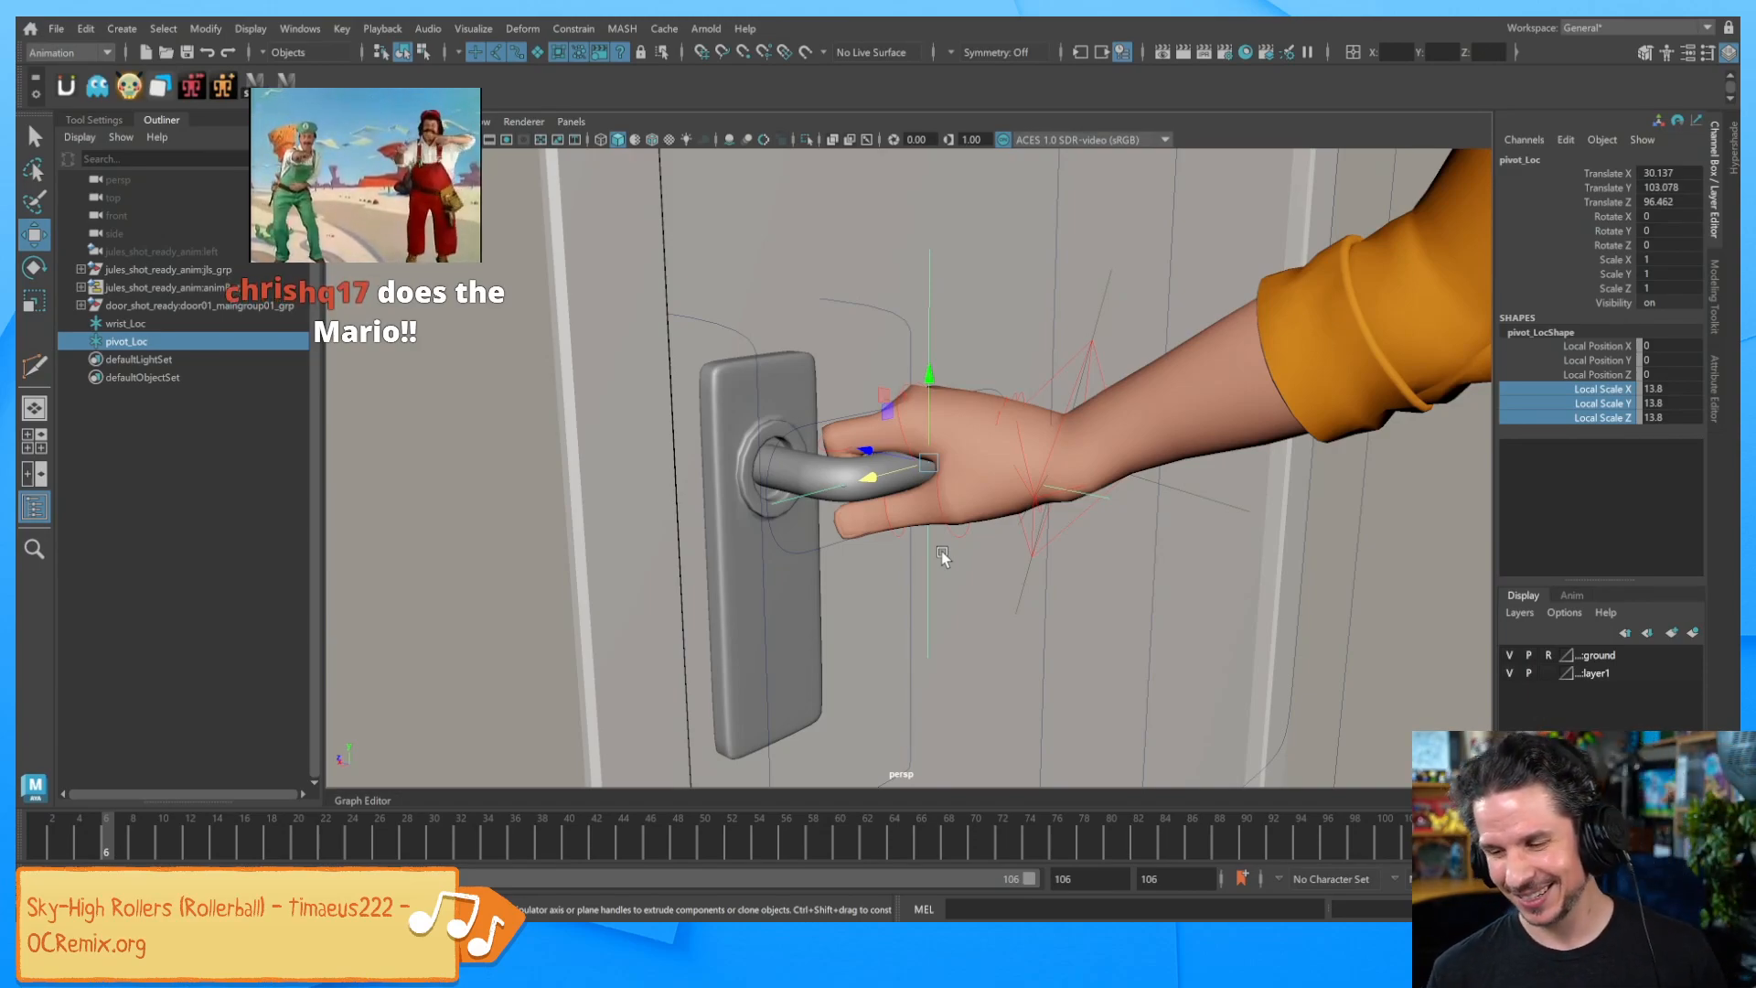
drag(871, 474, 879, 469)
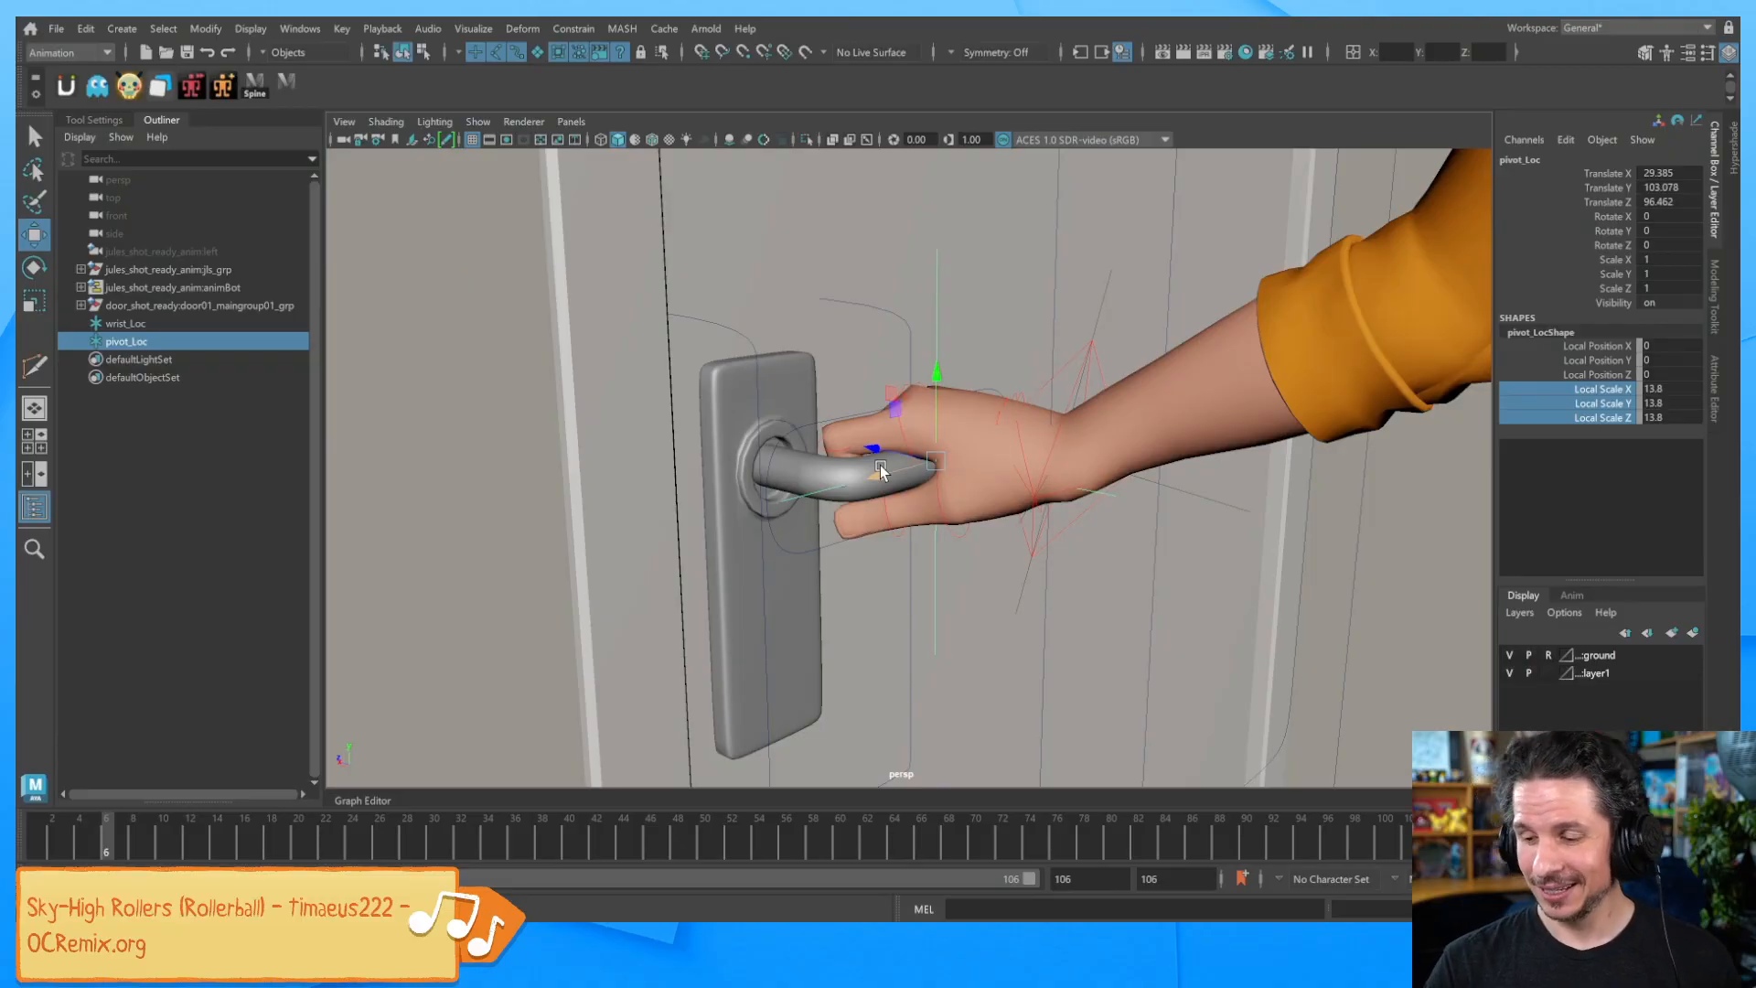
Try rotating pivot_Loc at the lever's tip and undo the rotation
alt+drag(1011, 470, 1081, 520)
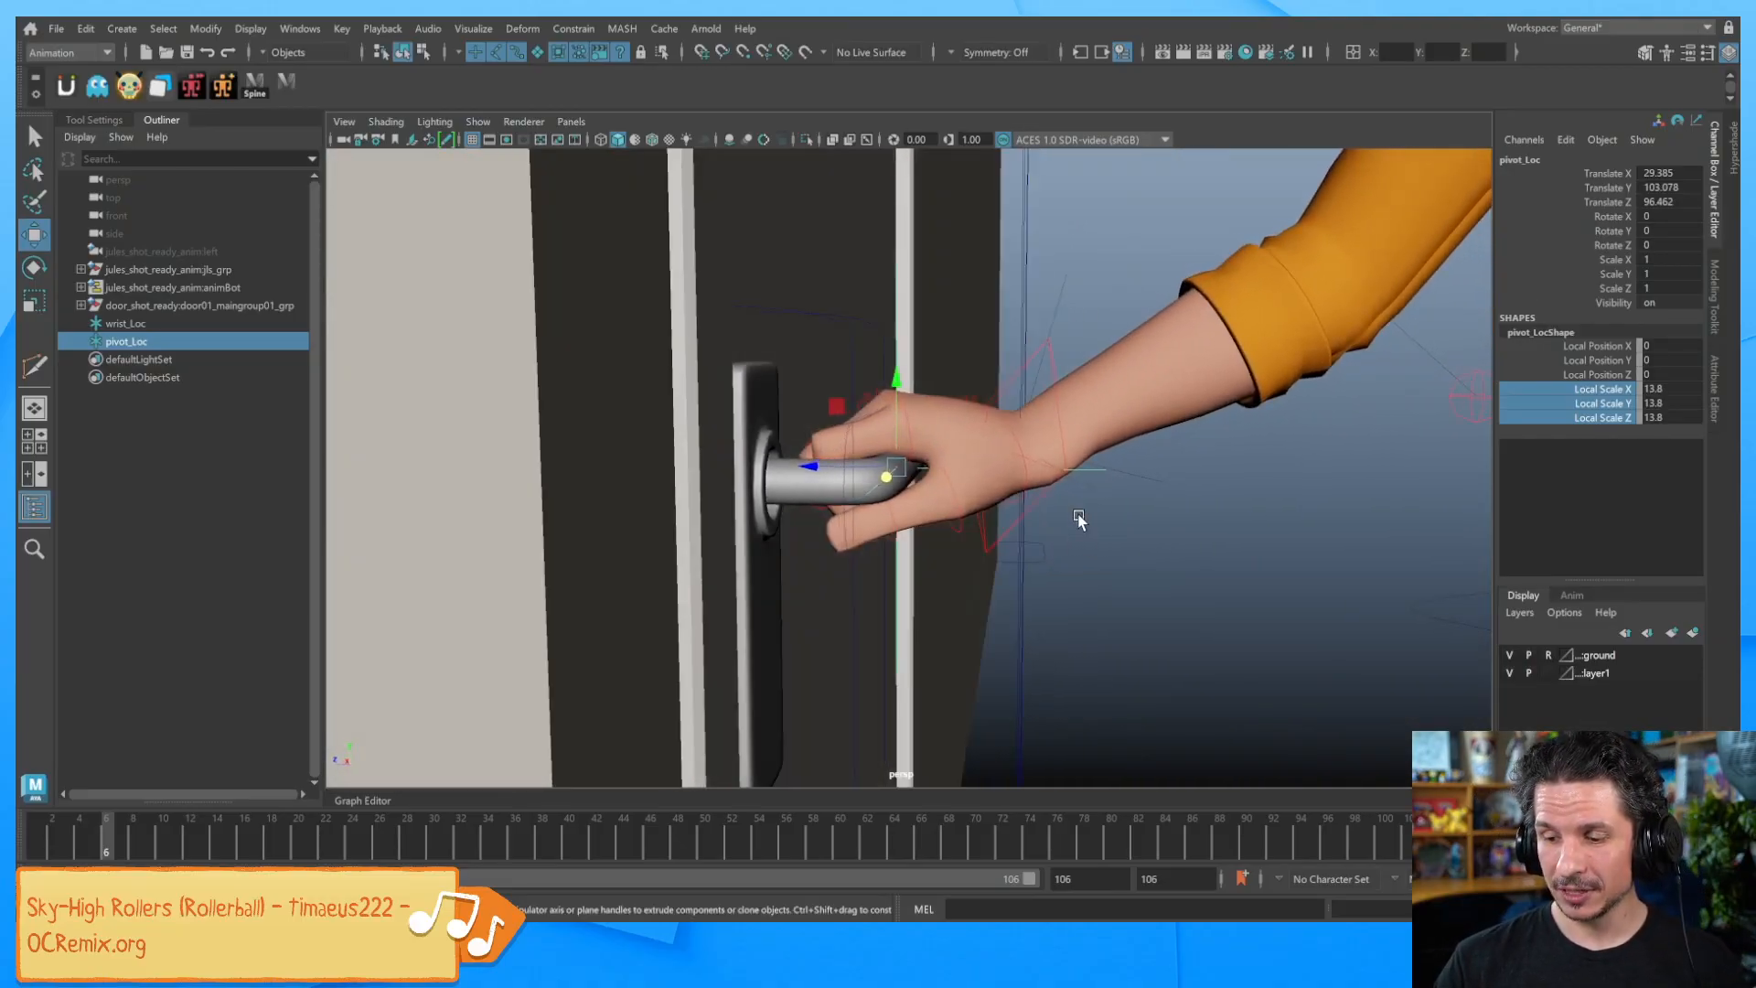
key(e)
mouse_move(970, 423)
mouse_down()
mouse_move(970, 449)
mouse_move(952, 410)
mouse_move(962, 520)
mouse_move(941, 435)
mouse_move(942, 475)
mouse_move(970, 433)
mouse_up()
key(ctrl+z)
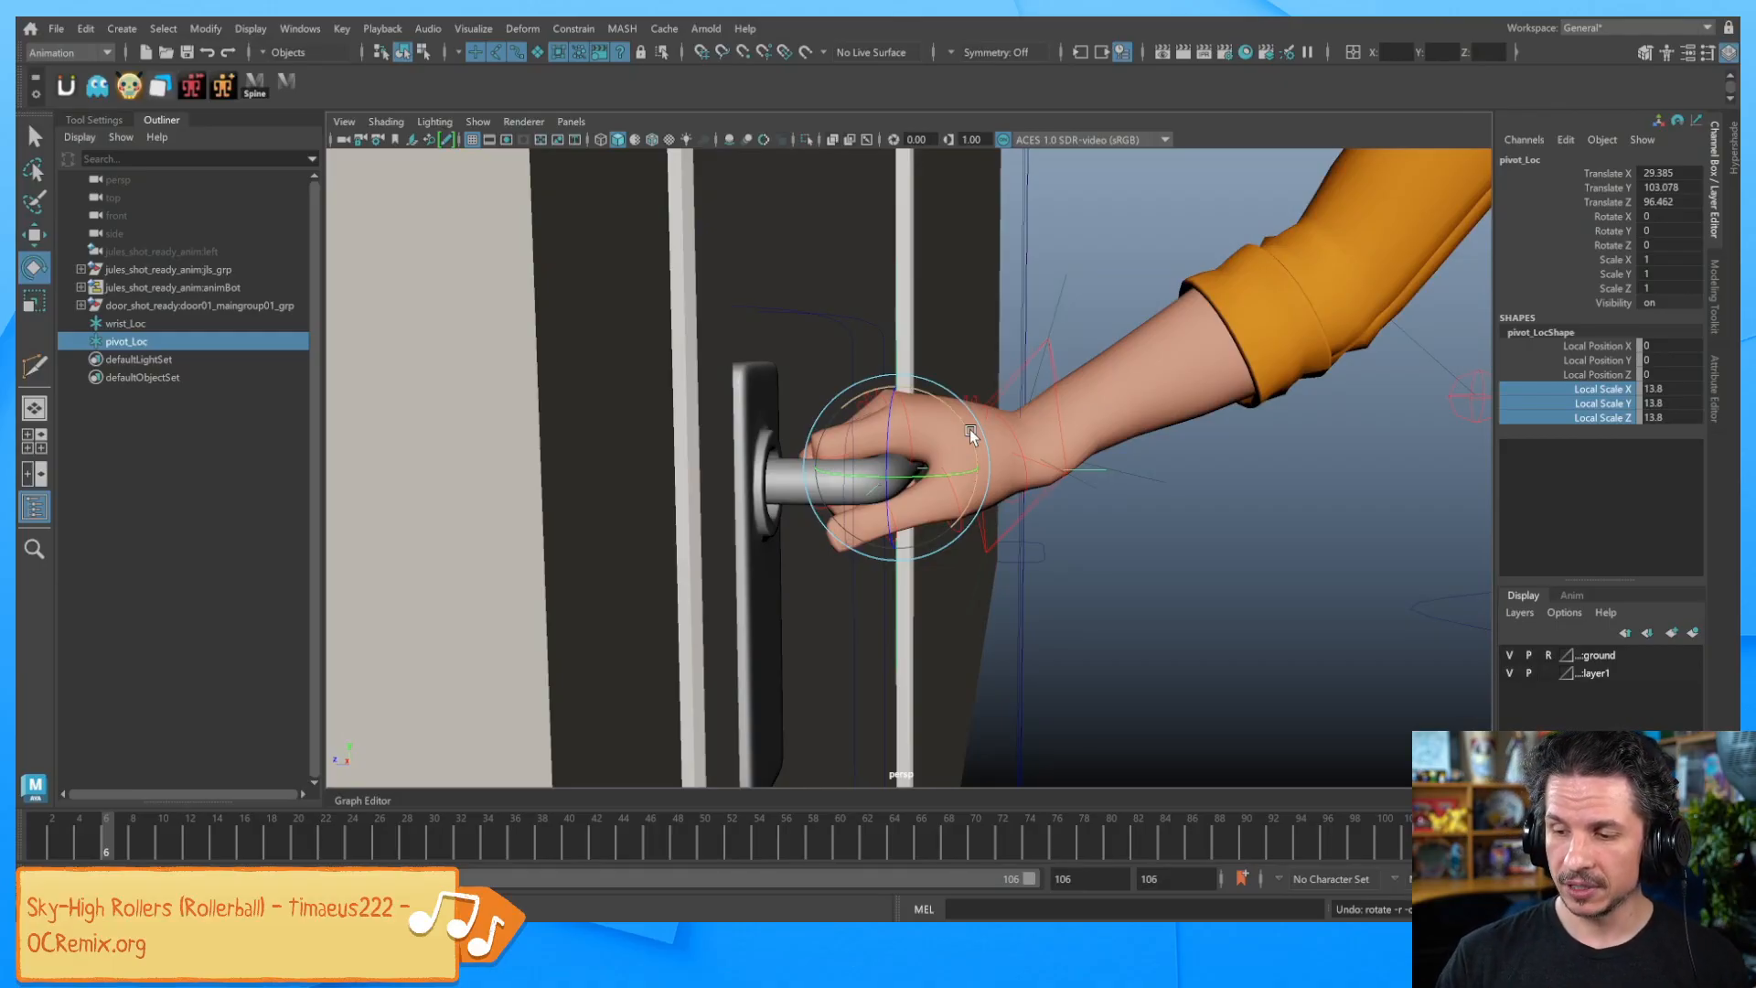
Parent constrain the right arm IK control to wrist_Loc
click(1046, 384)
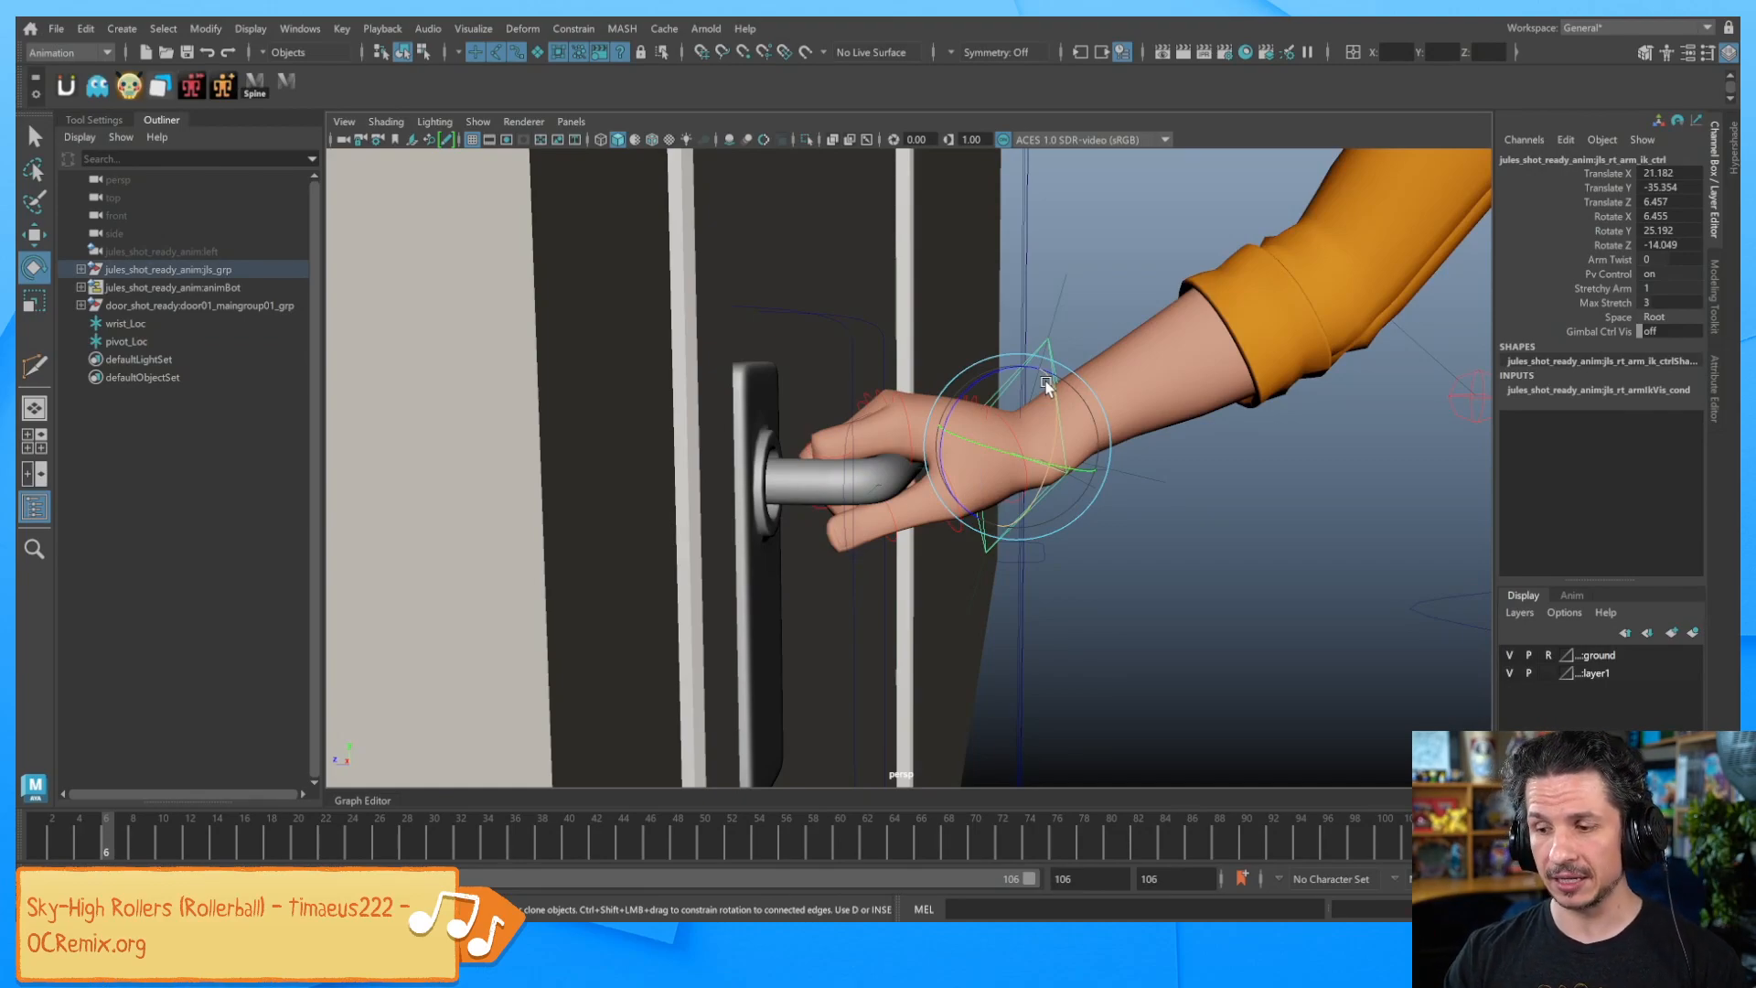
key(q)
alt+drag(1102, 493, 1050, 478)
click(1071, 397)
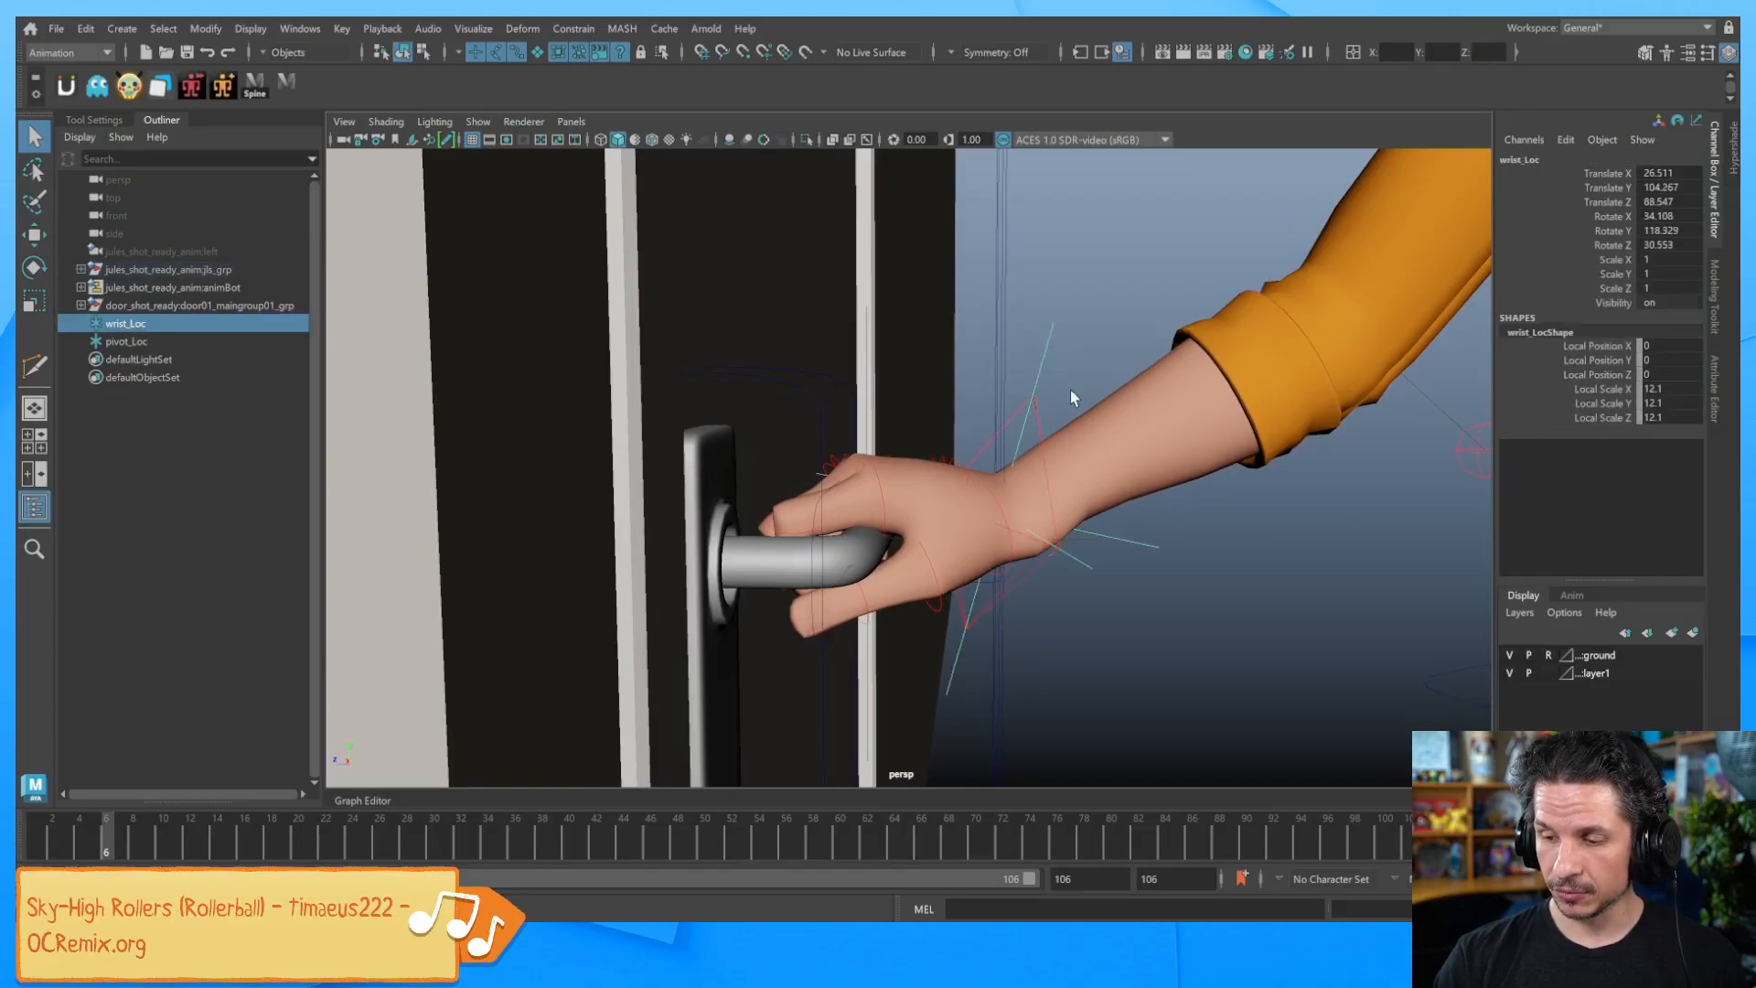
click(1040, 425)
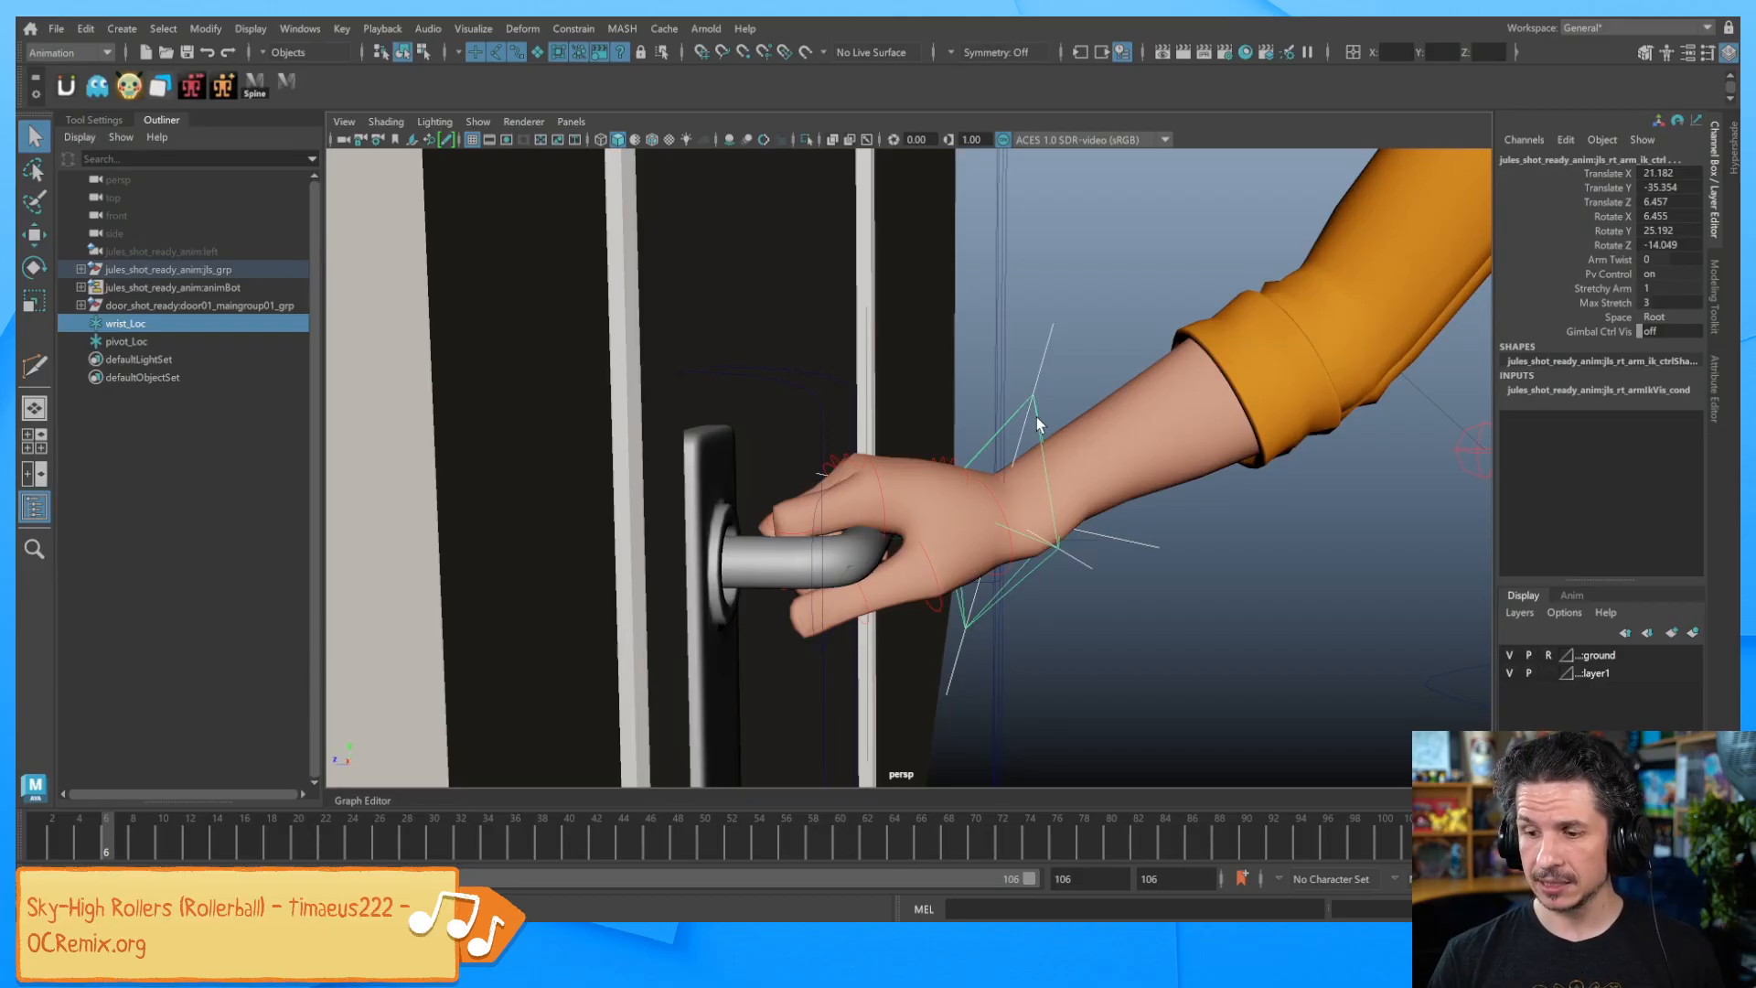
click(1046, 351)
shift+click(1048, 434)
click(571, 30)
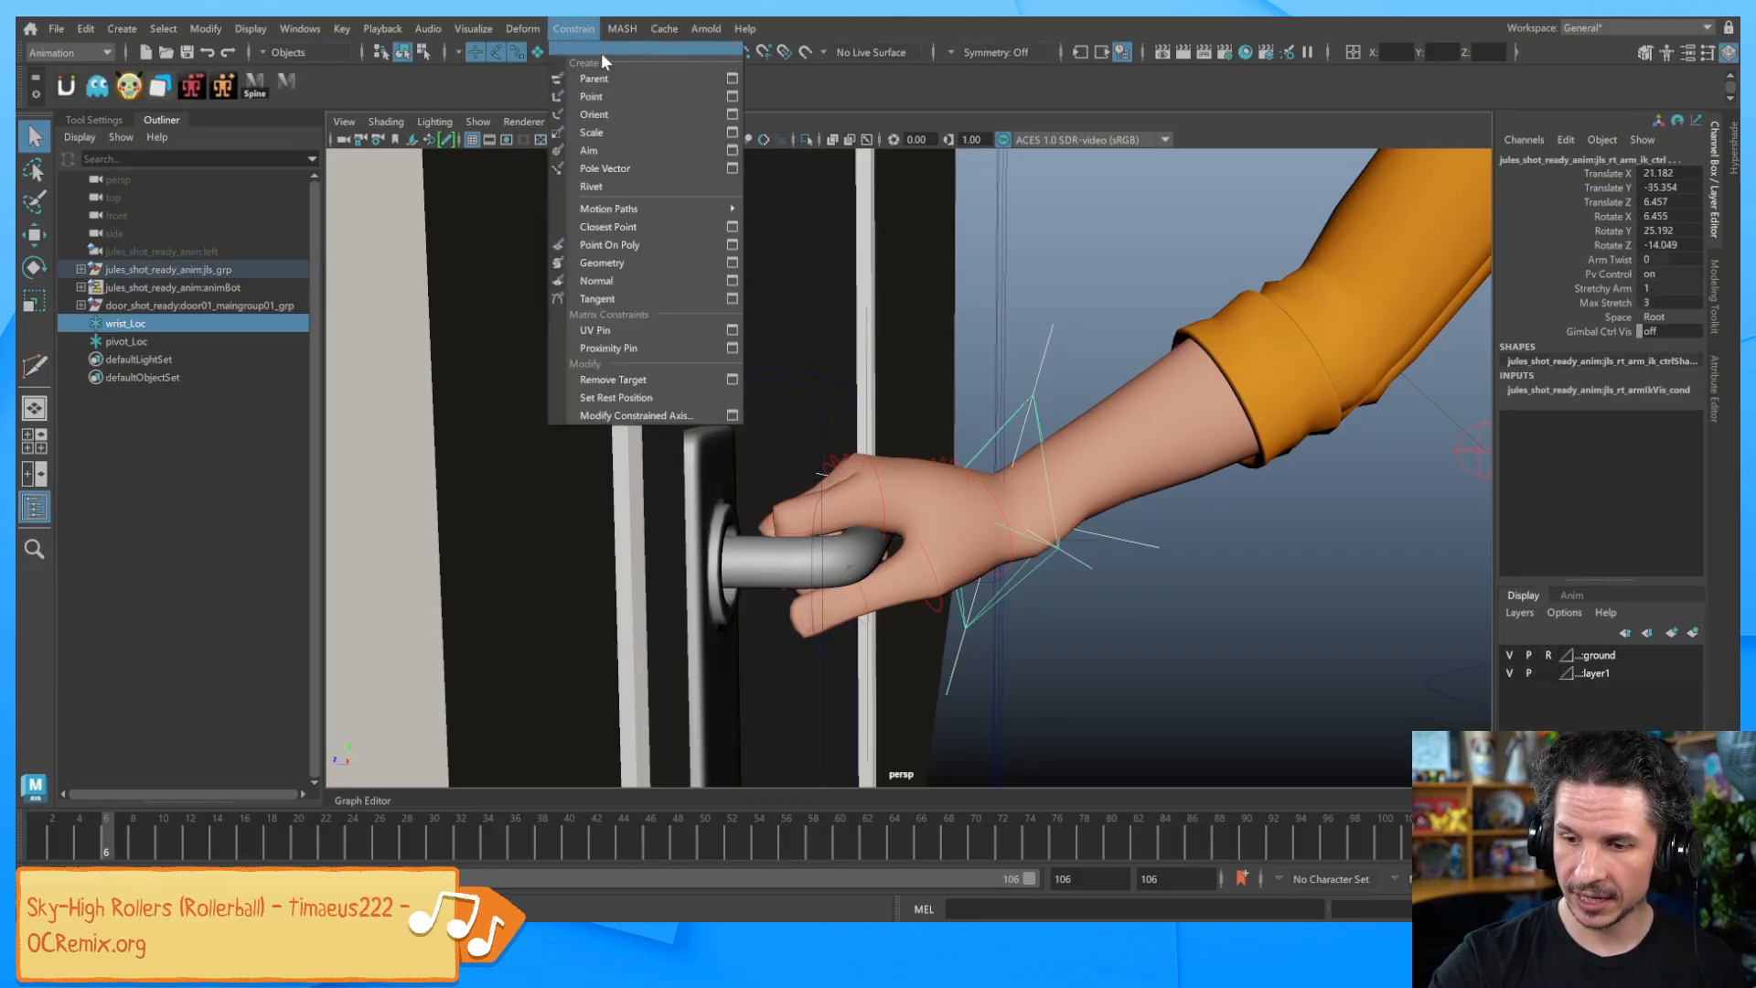
click(601, 75)
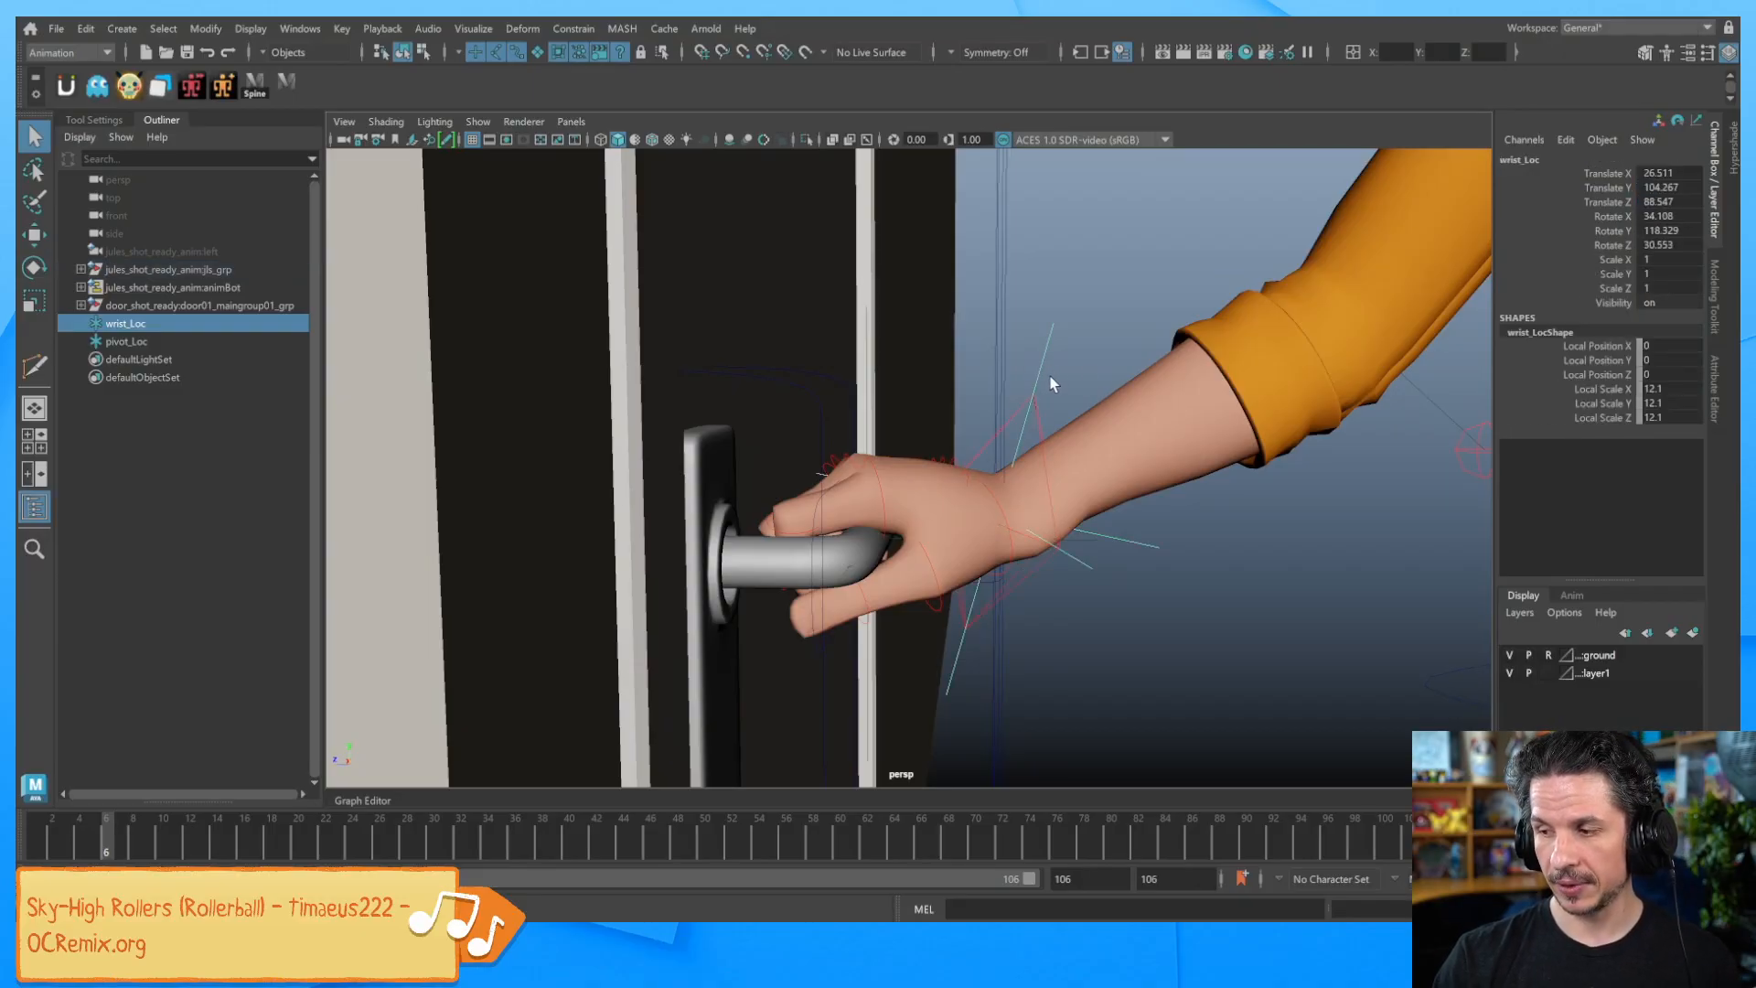
Test the wrist constraint by moving wrist_Loc and undo the move
alt+drag(1061, 401, 1137, 429)
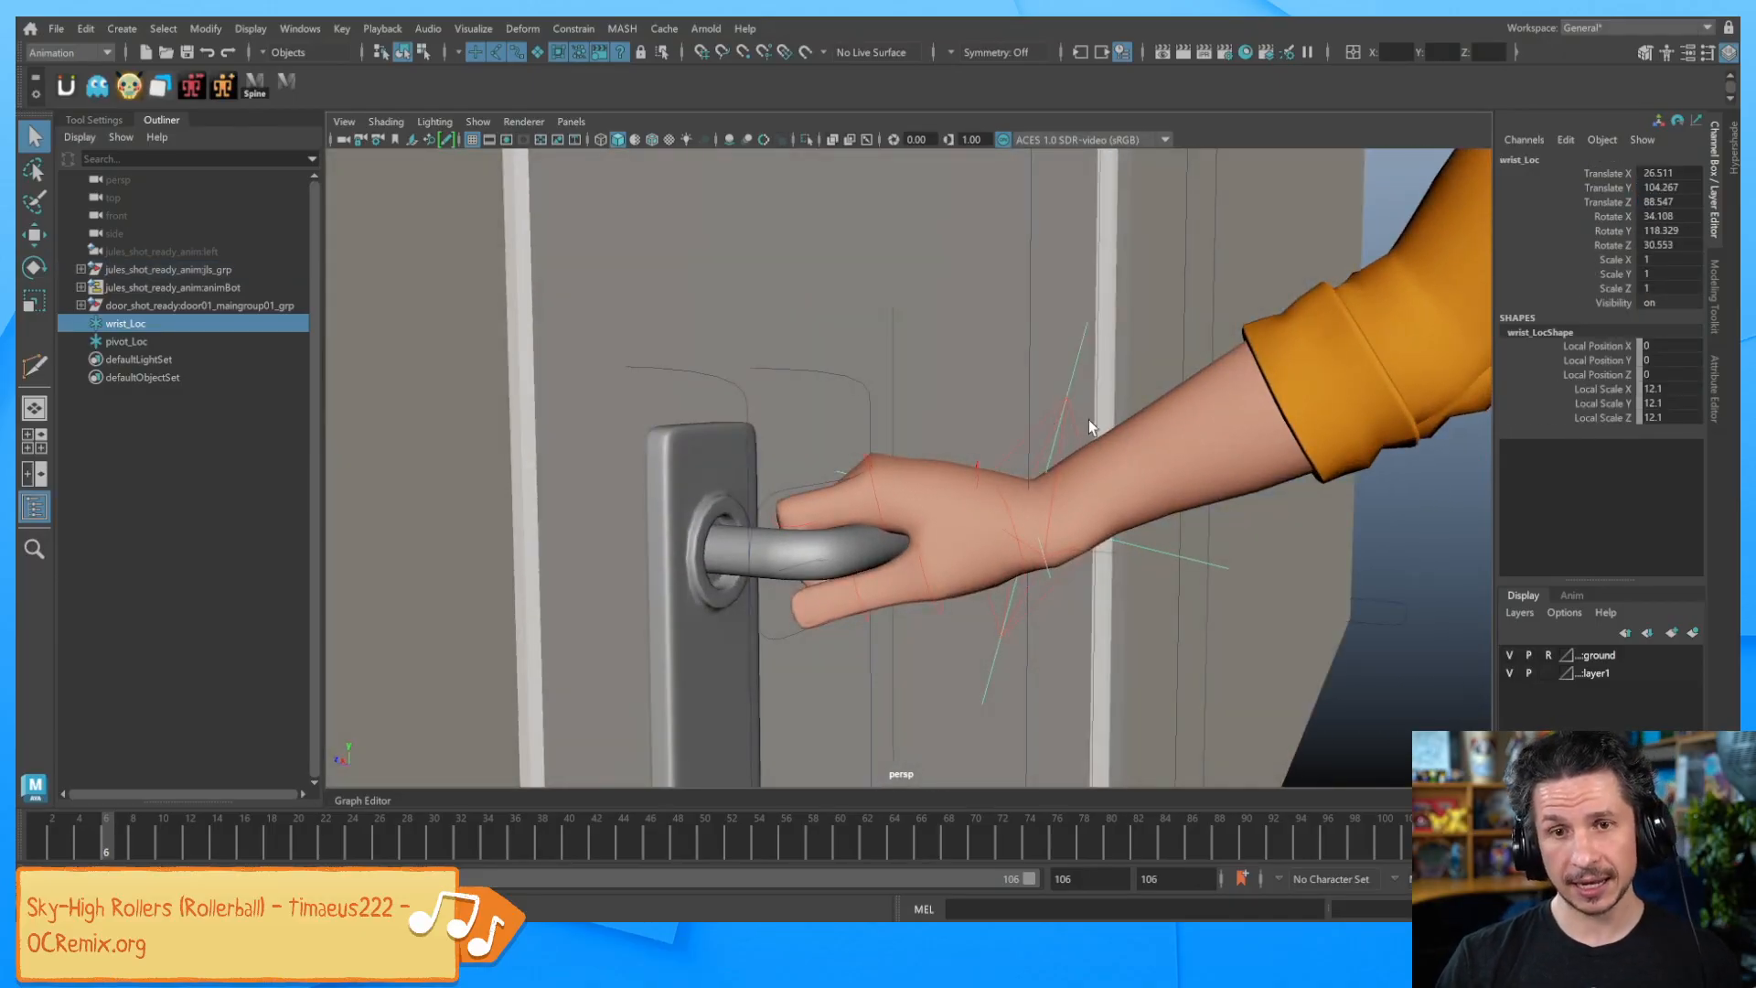
key(w)
drag(1015, 505, 1088, 531)
key(ctrl+z)
alt+drag(1059, 423, 1053, 365)
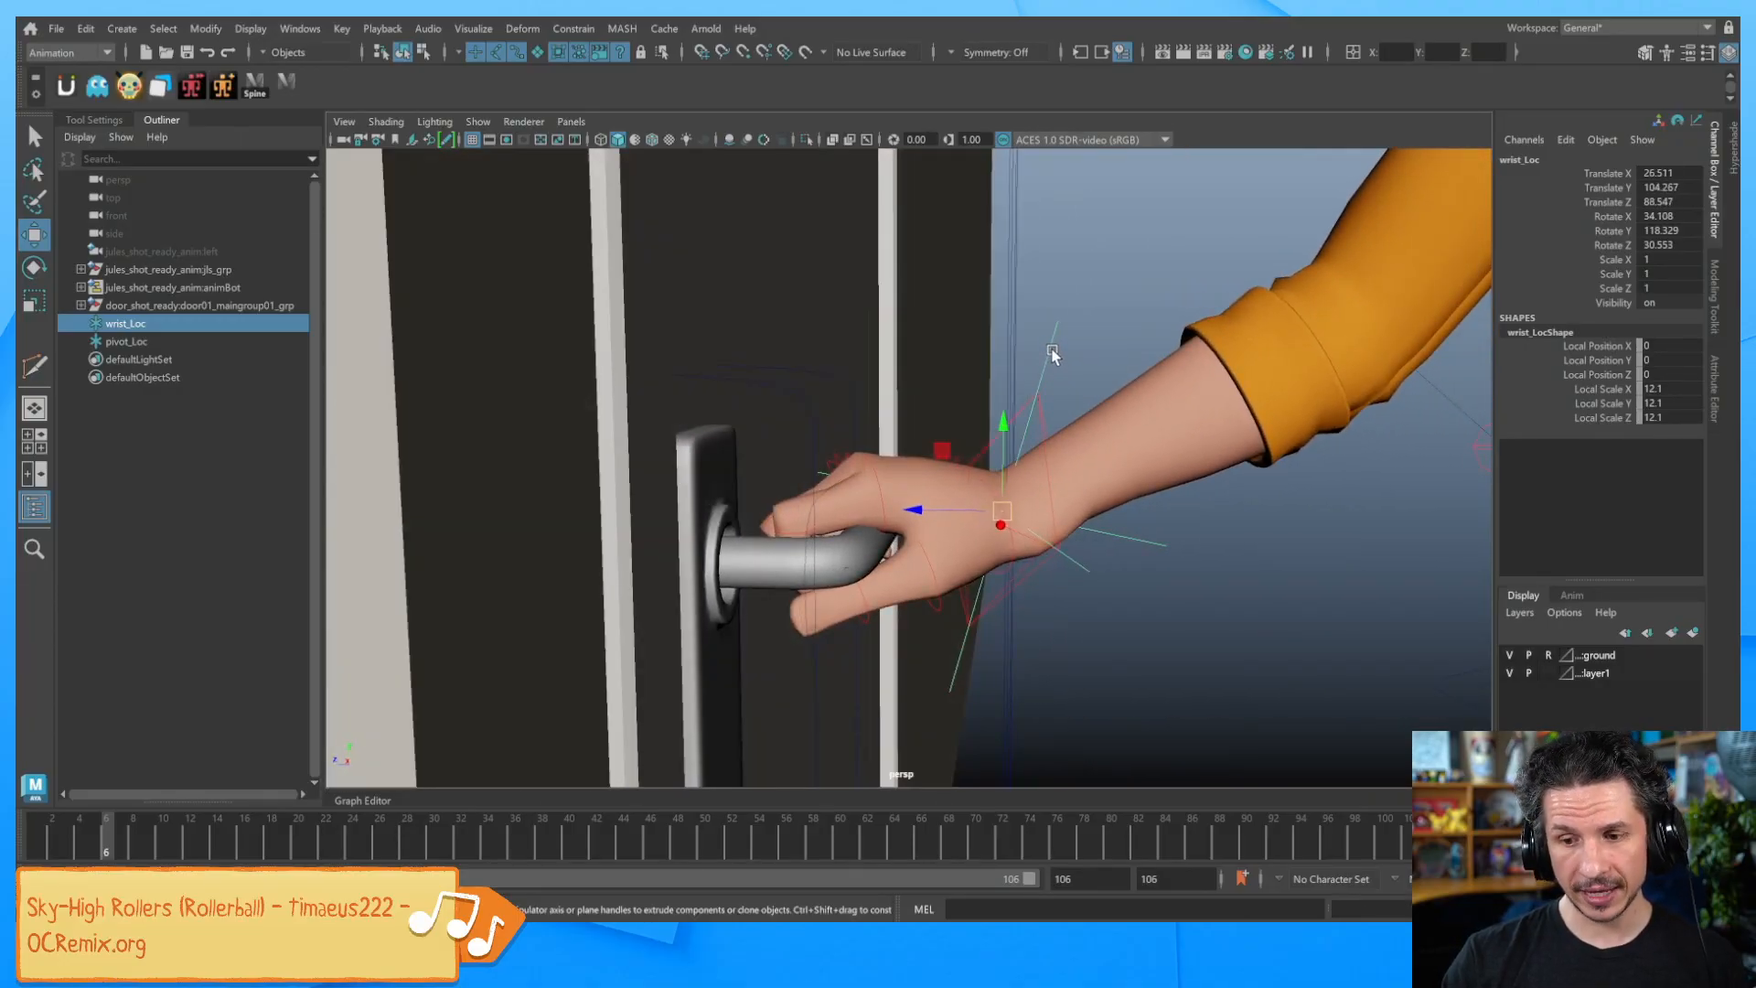
Parent wrist_Loc under pivot_Loc and expand the hierarchy
alt+drag(879, 466, 885, 430)
click(886, 430)
click(886, 430)
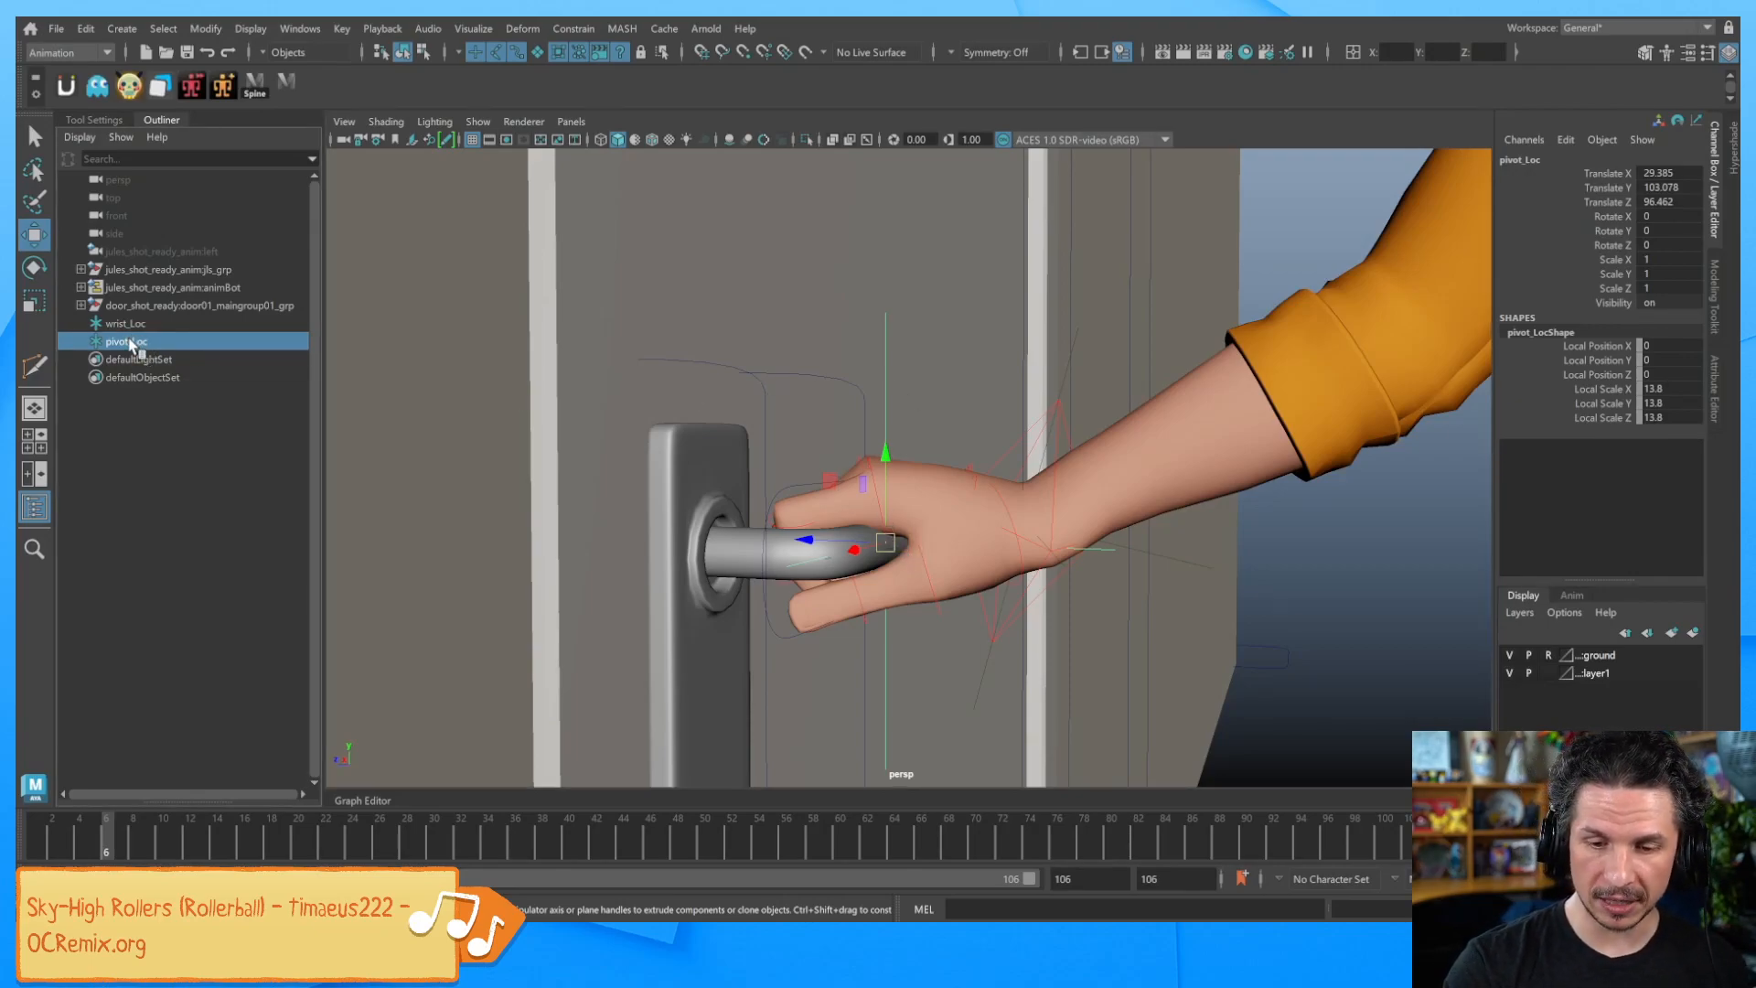
key(Up)
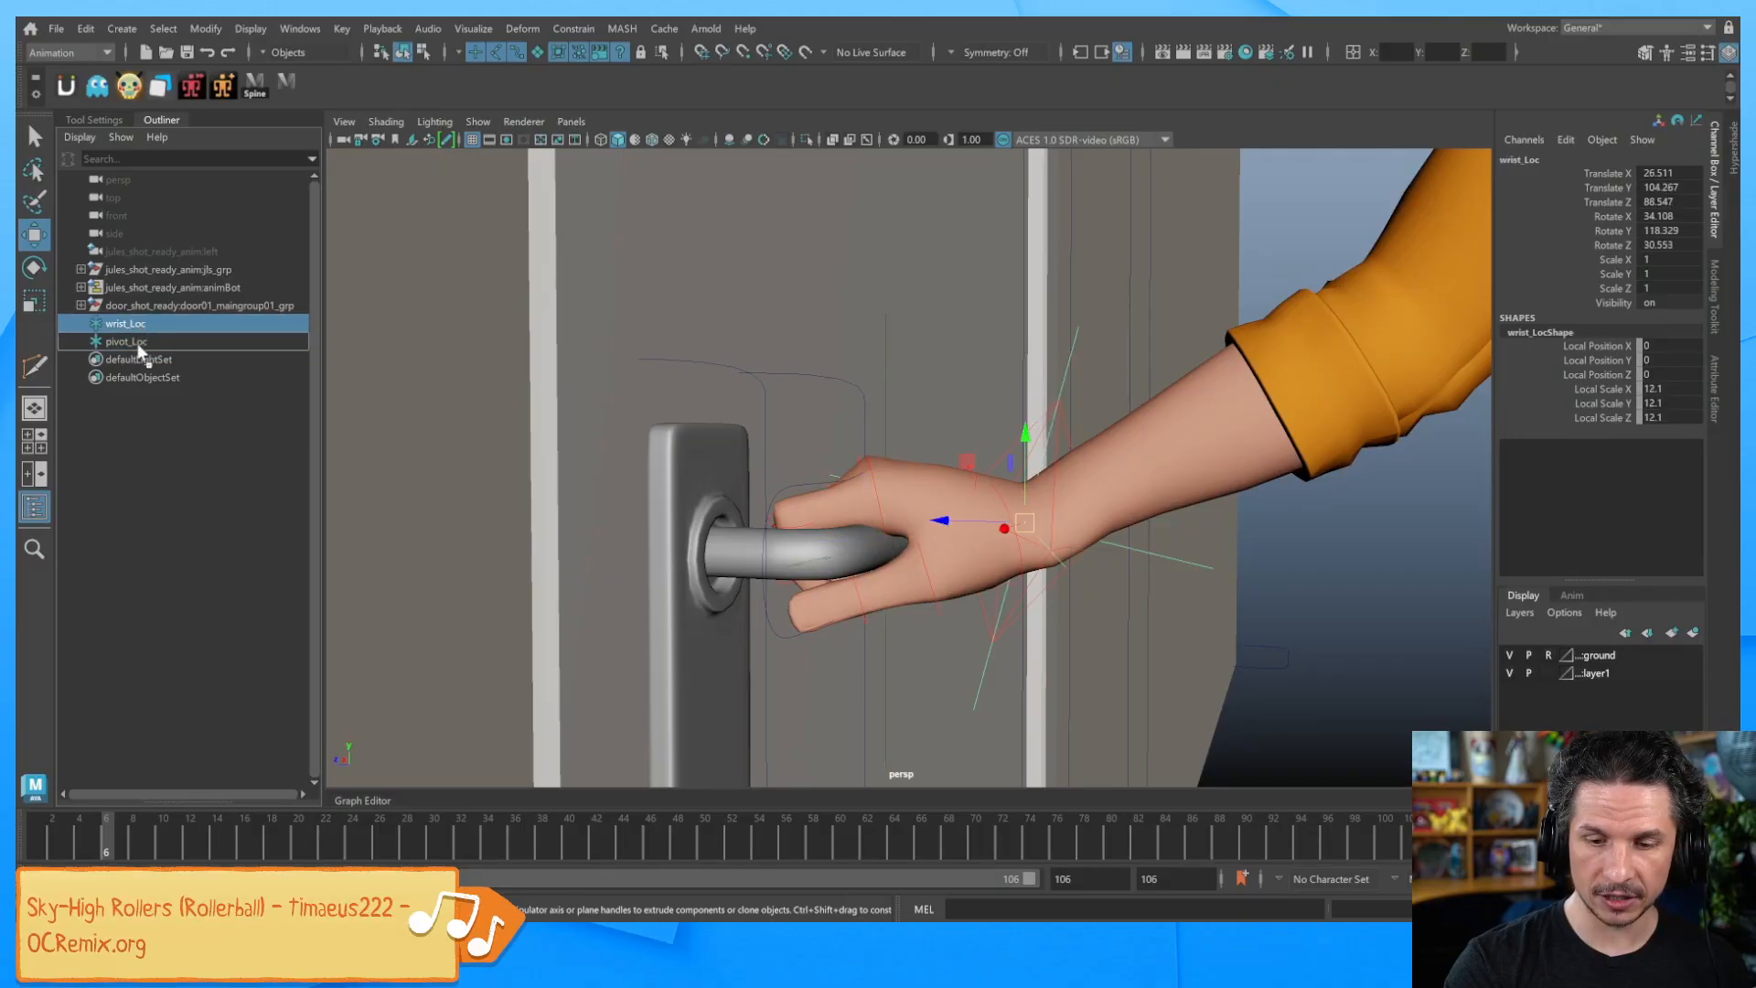
middle_drag(139, 343, 138, 344)
click(139, 343)
click(126, 325)
click(82, 324)
click(151, 344)
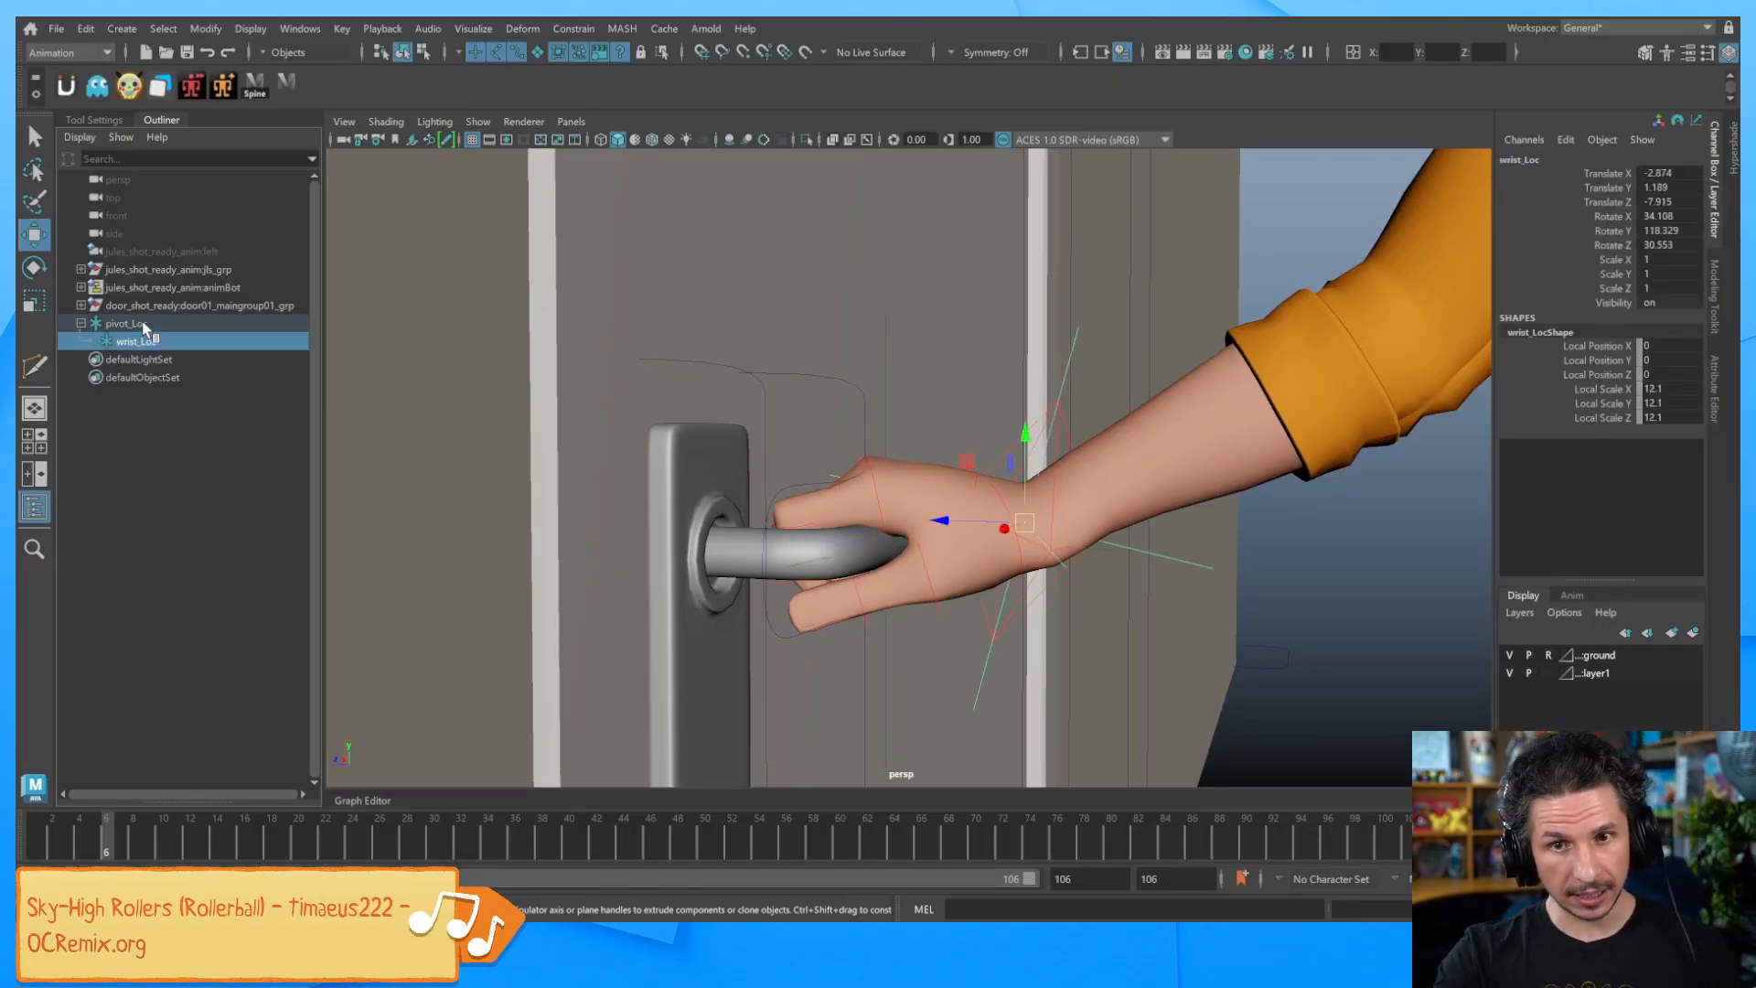
Rotate pivot_Loc back and forth around X to test how the hand pivots around the lever
click(145, 324)
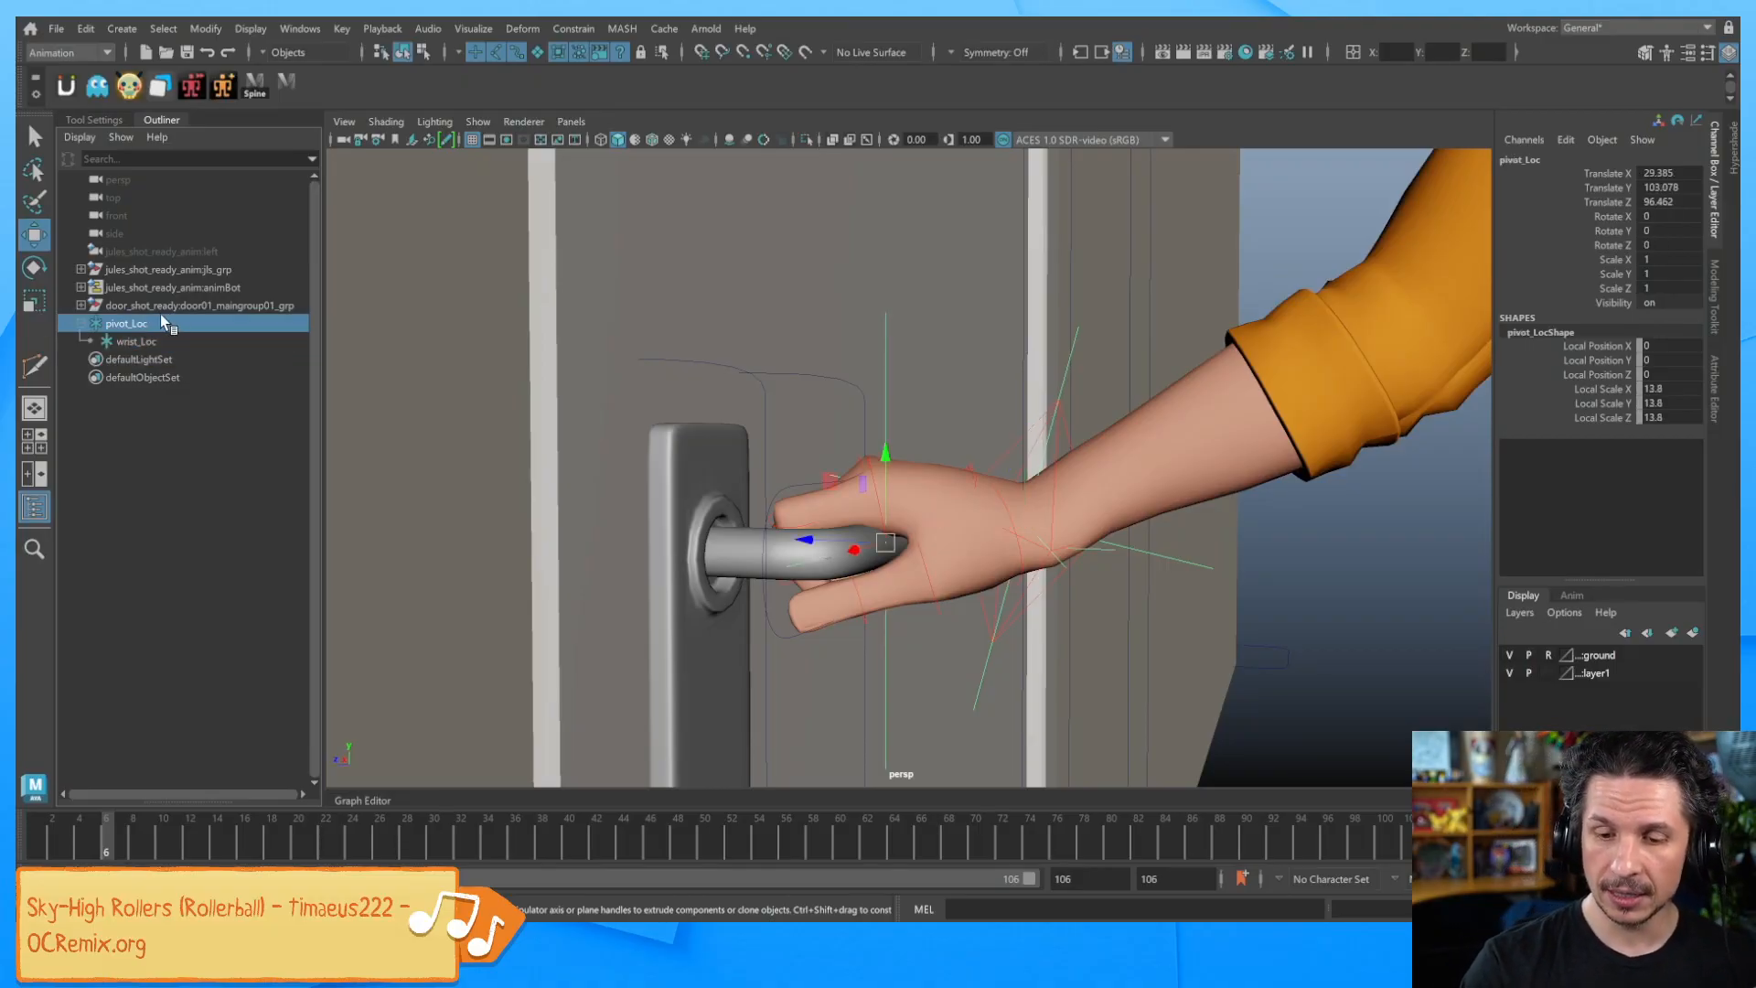
alt+drag(984, 557, 923, 576)
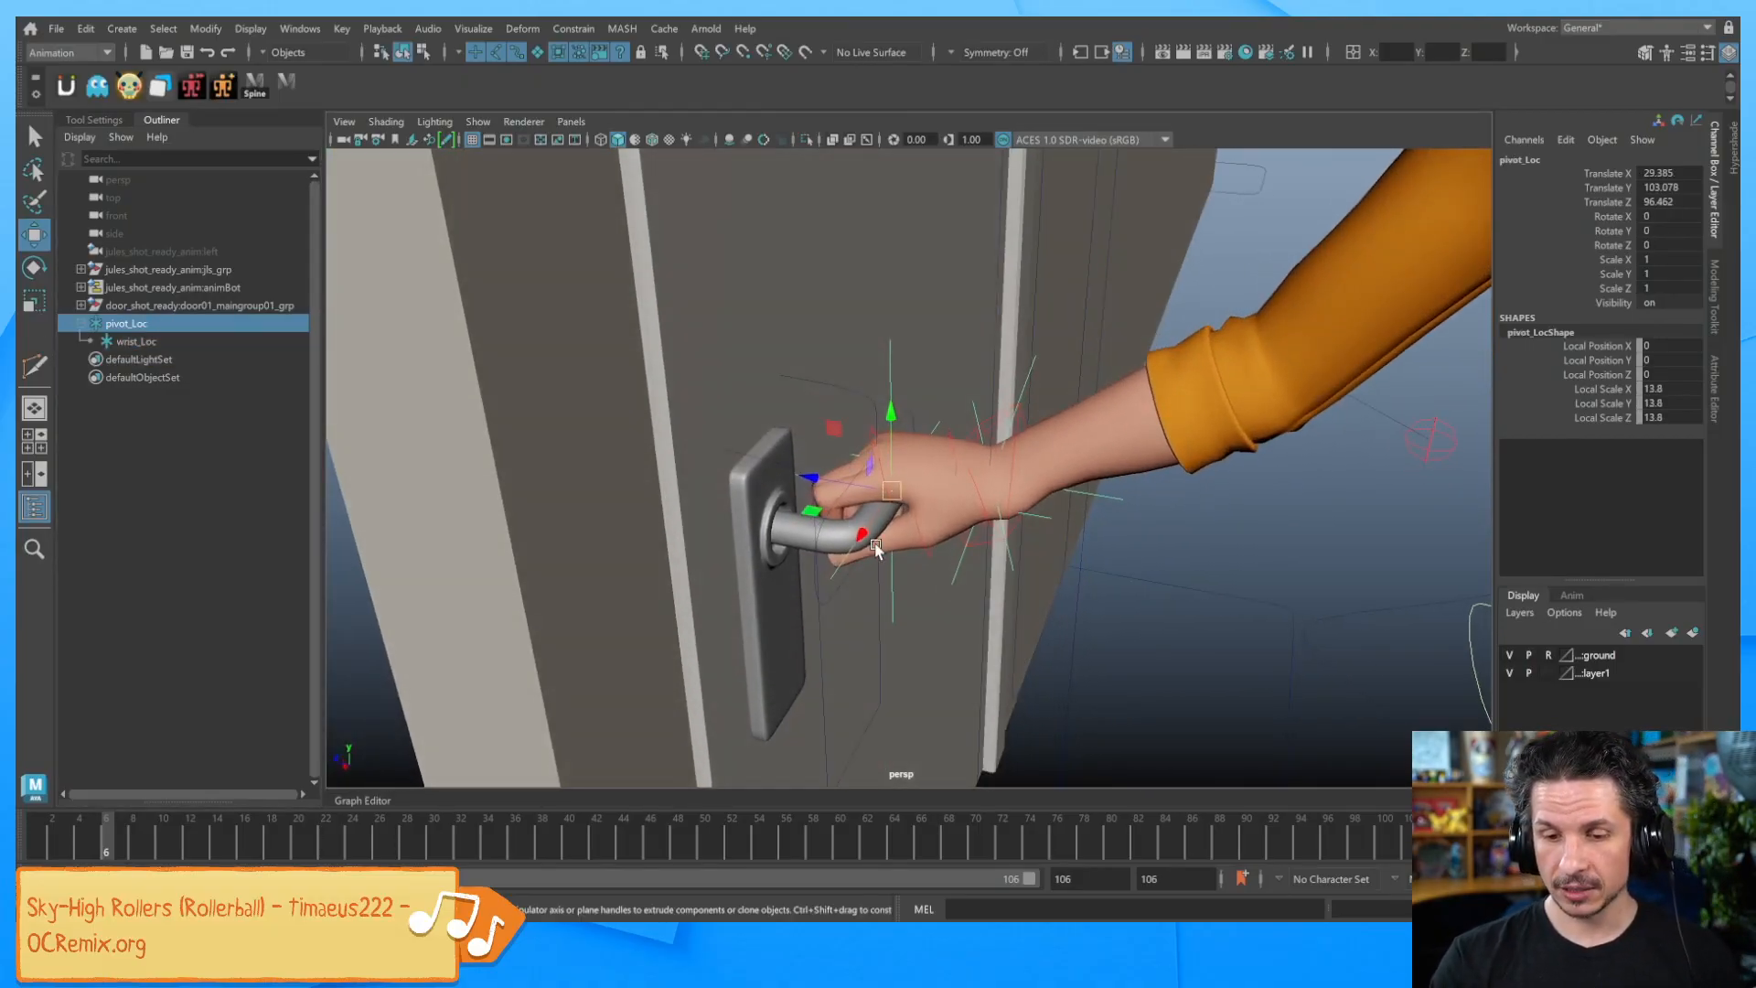
key(e)
drag(942, 443, 1033, 547)
drag(966, 477, 936, 436)
alt+drag(1130, 537, 918, 404)
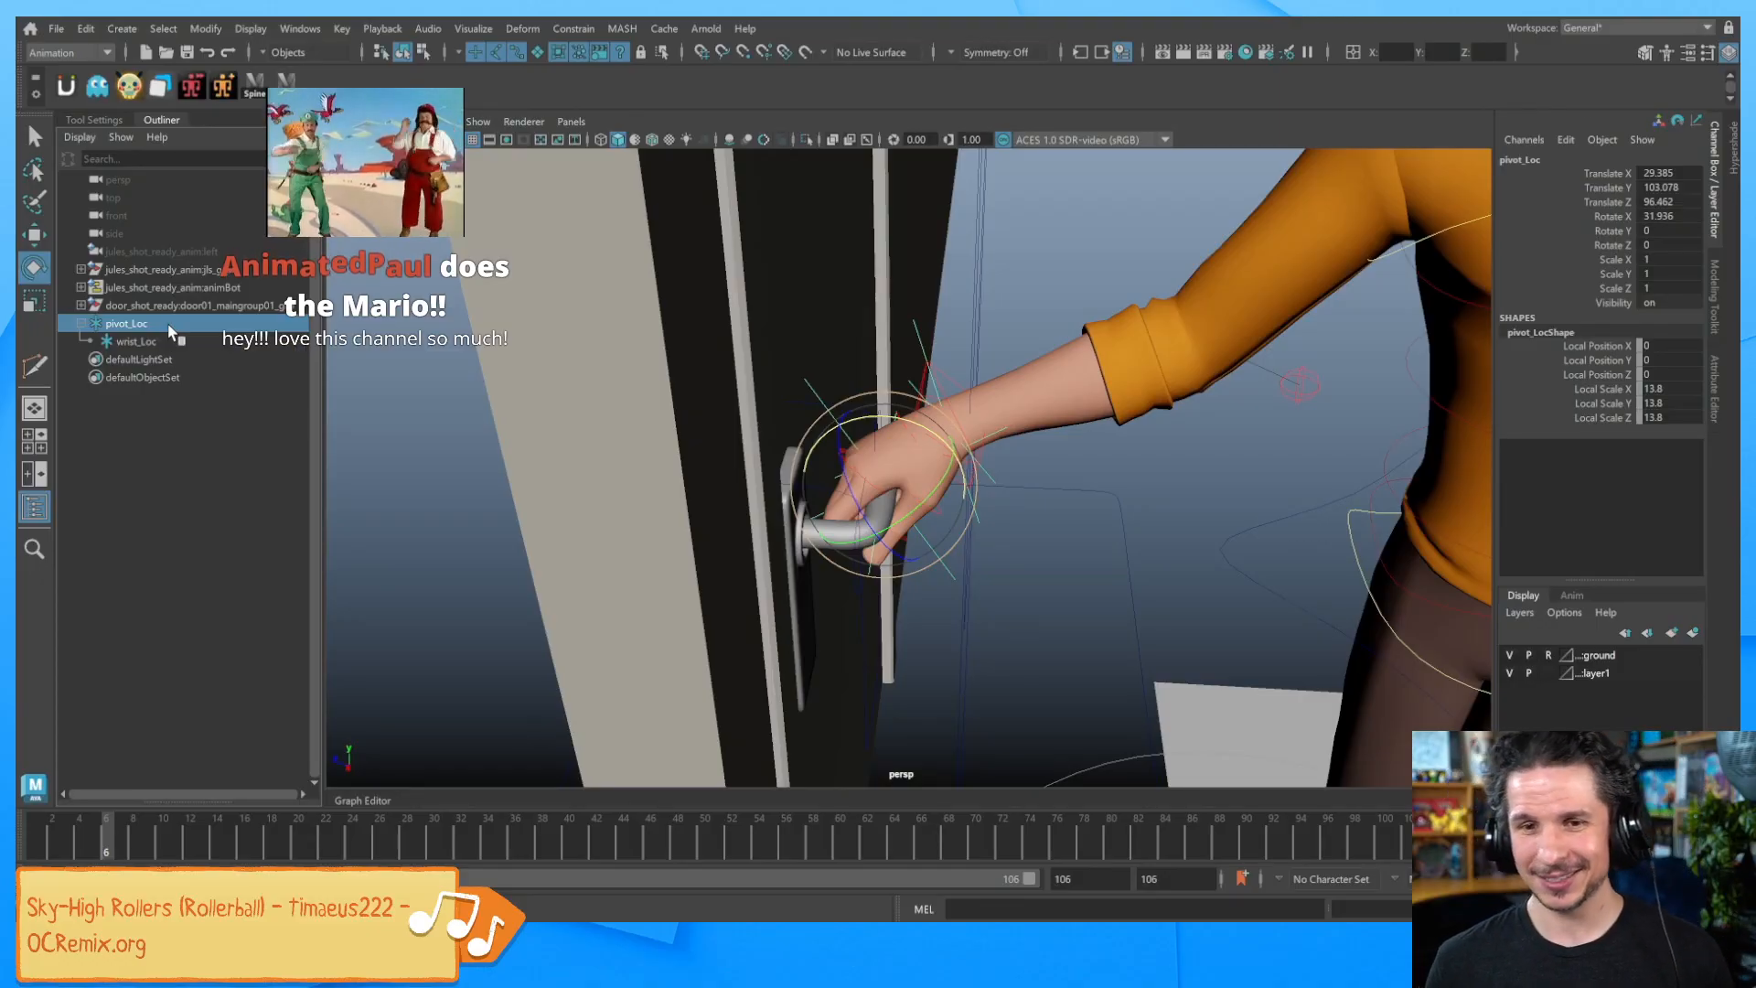
mouse_move(913, 419)
mouse_down()
mouse_move(951, 462)
mouse_move(909, 412)
mouse_up()
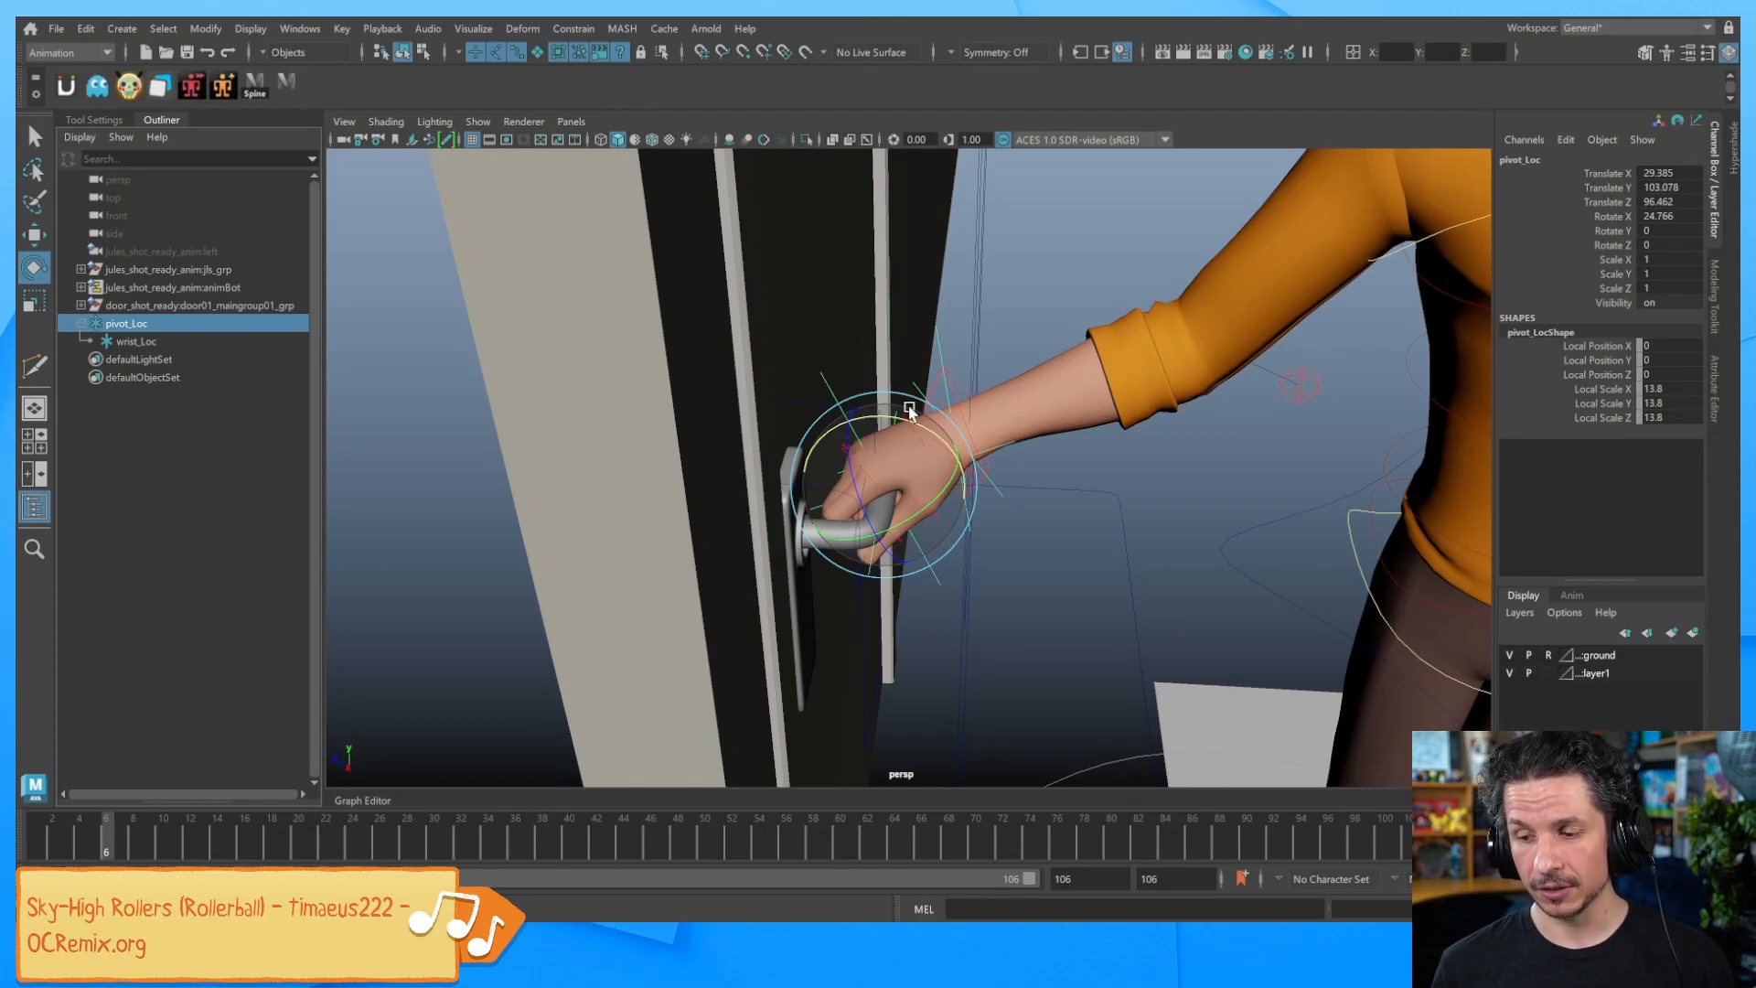
drag(910, 412, 941, 608)
Try the Rotation Door attribute on the handle base control and undo the change
click(828, 611)
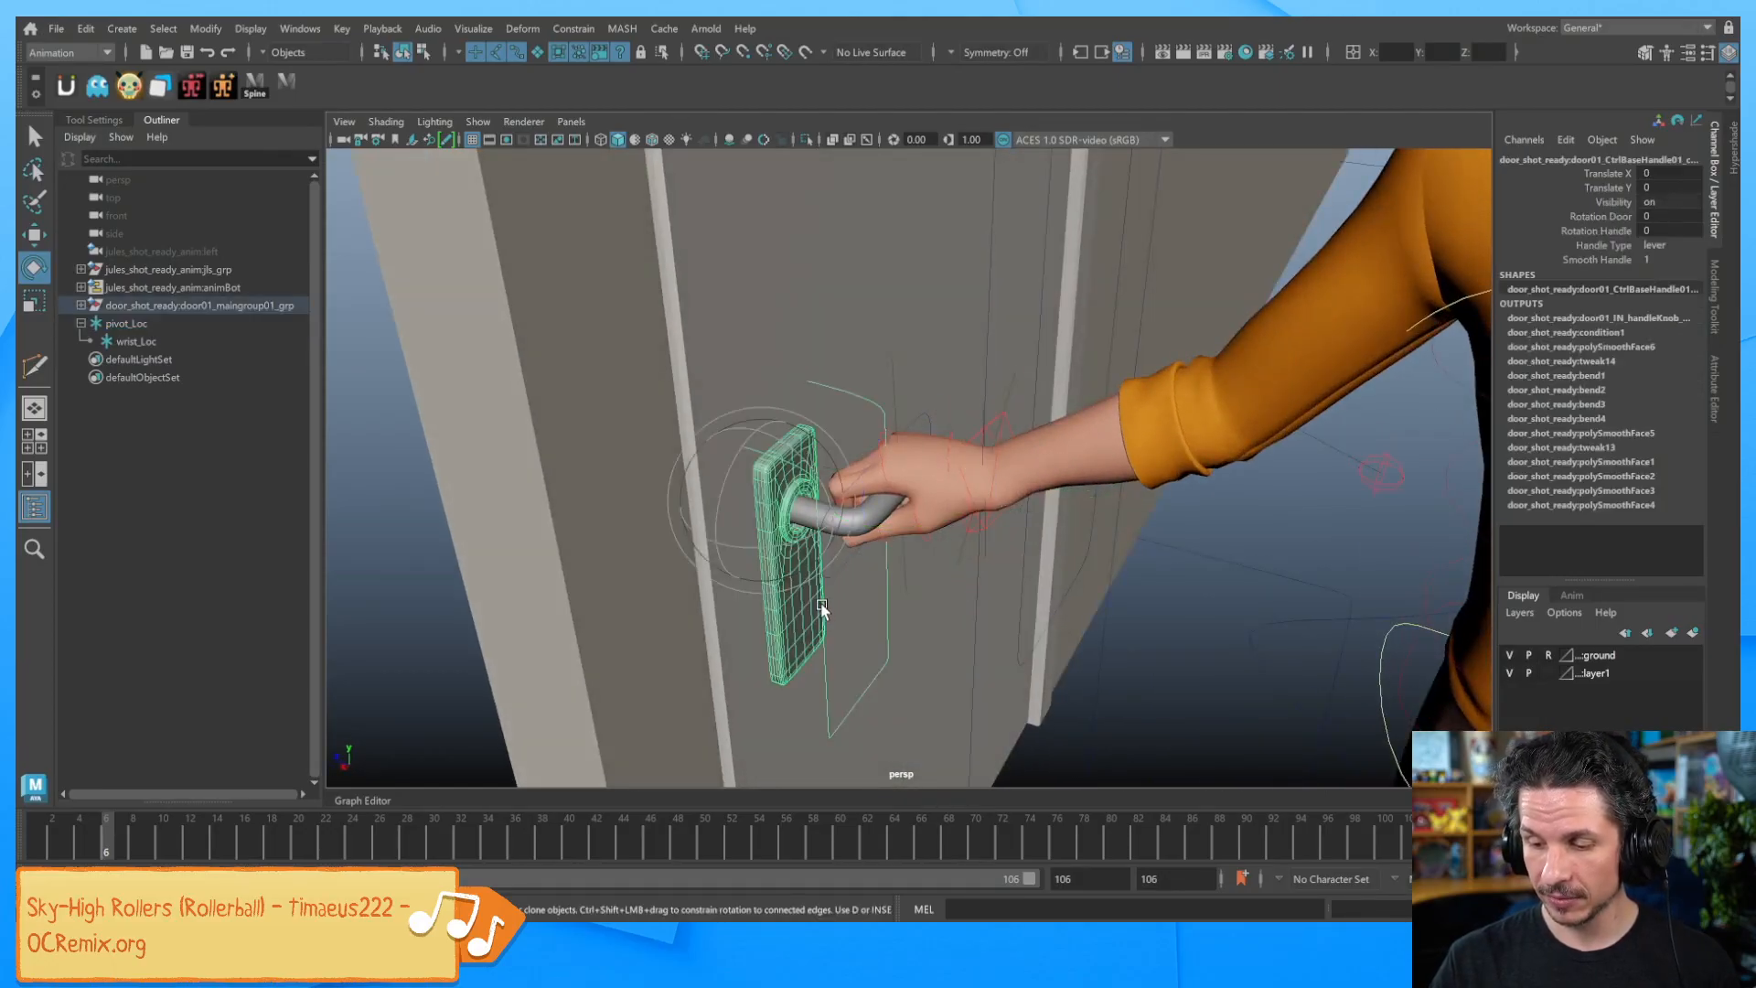
click(1601, 216)
middle_drag(1207, 433, 1134, 484)
key(ctrl+z)
alt+drag(1126, 532, 1107, 559)
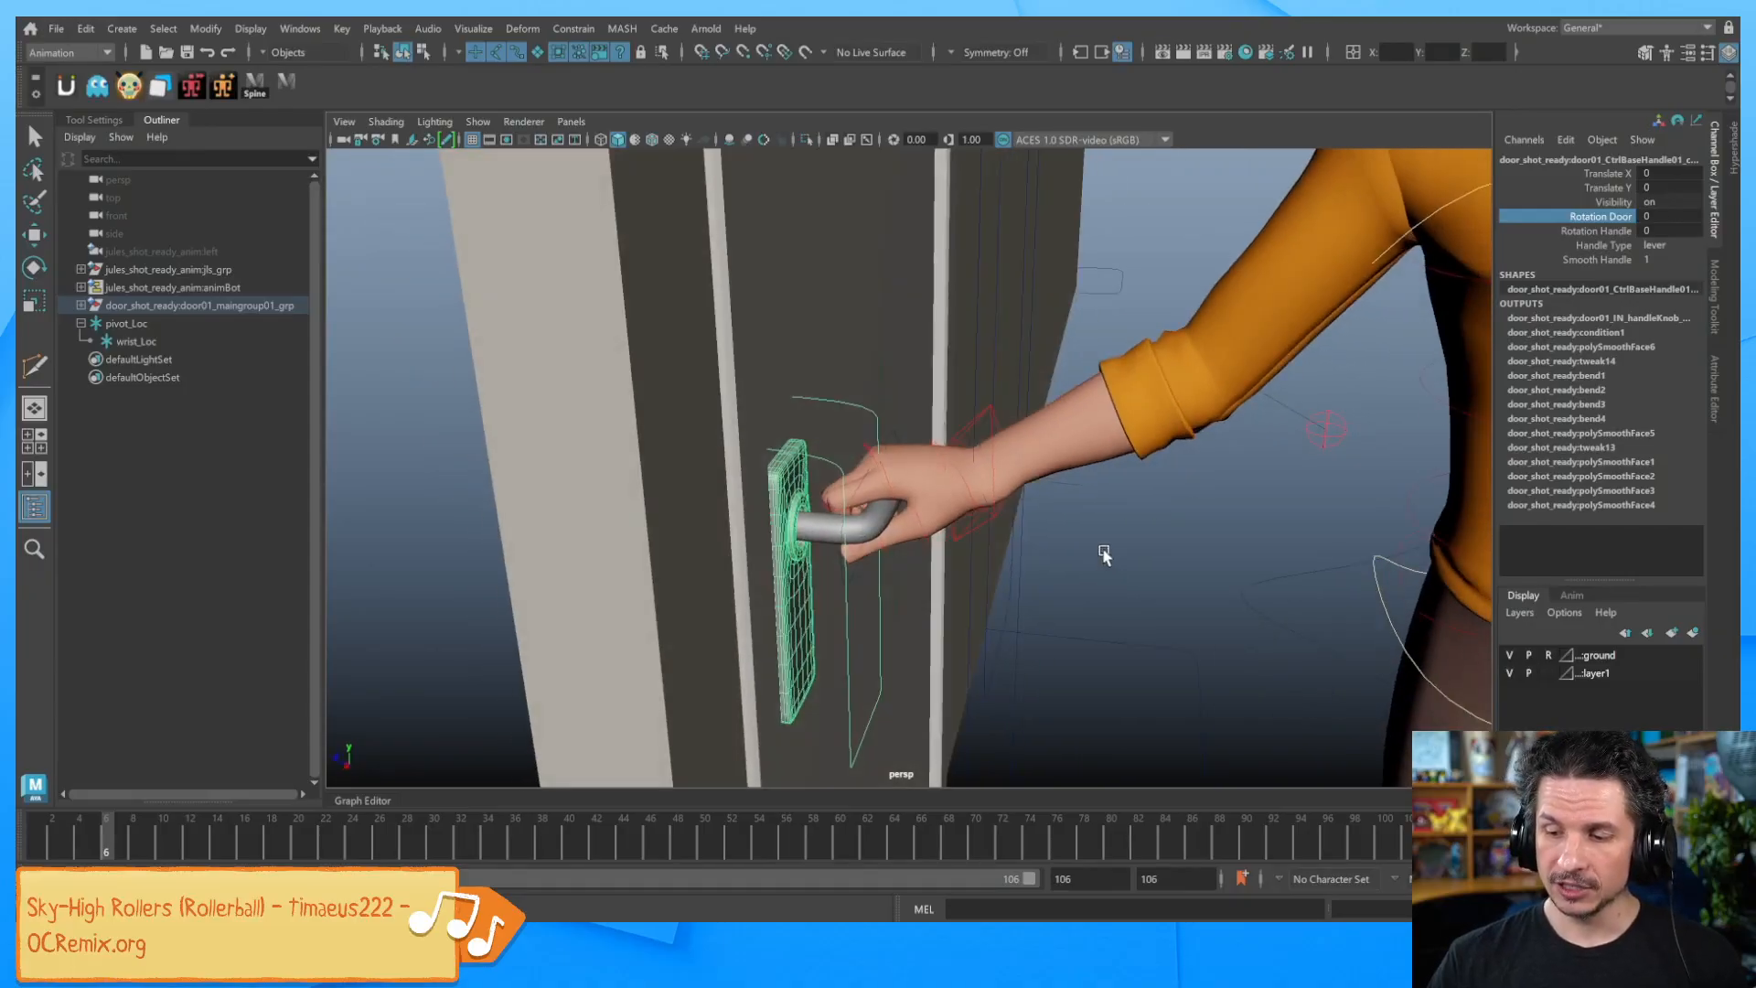
Step back through the undo history to pivot_Loc at zero rotation, try another rotation on it and undo that
key(e)
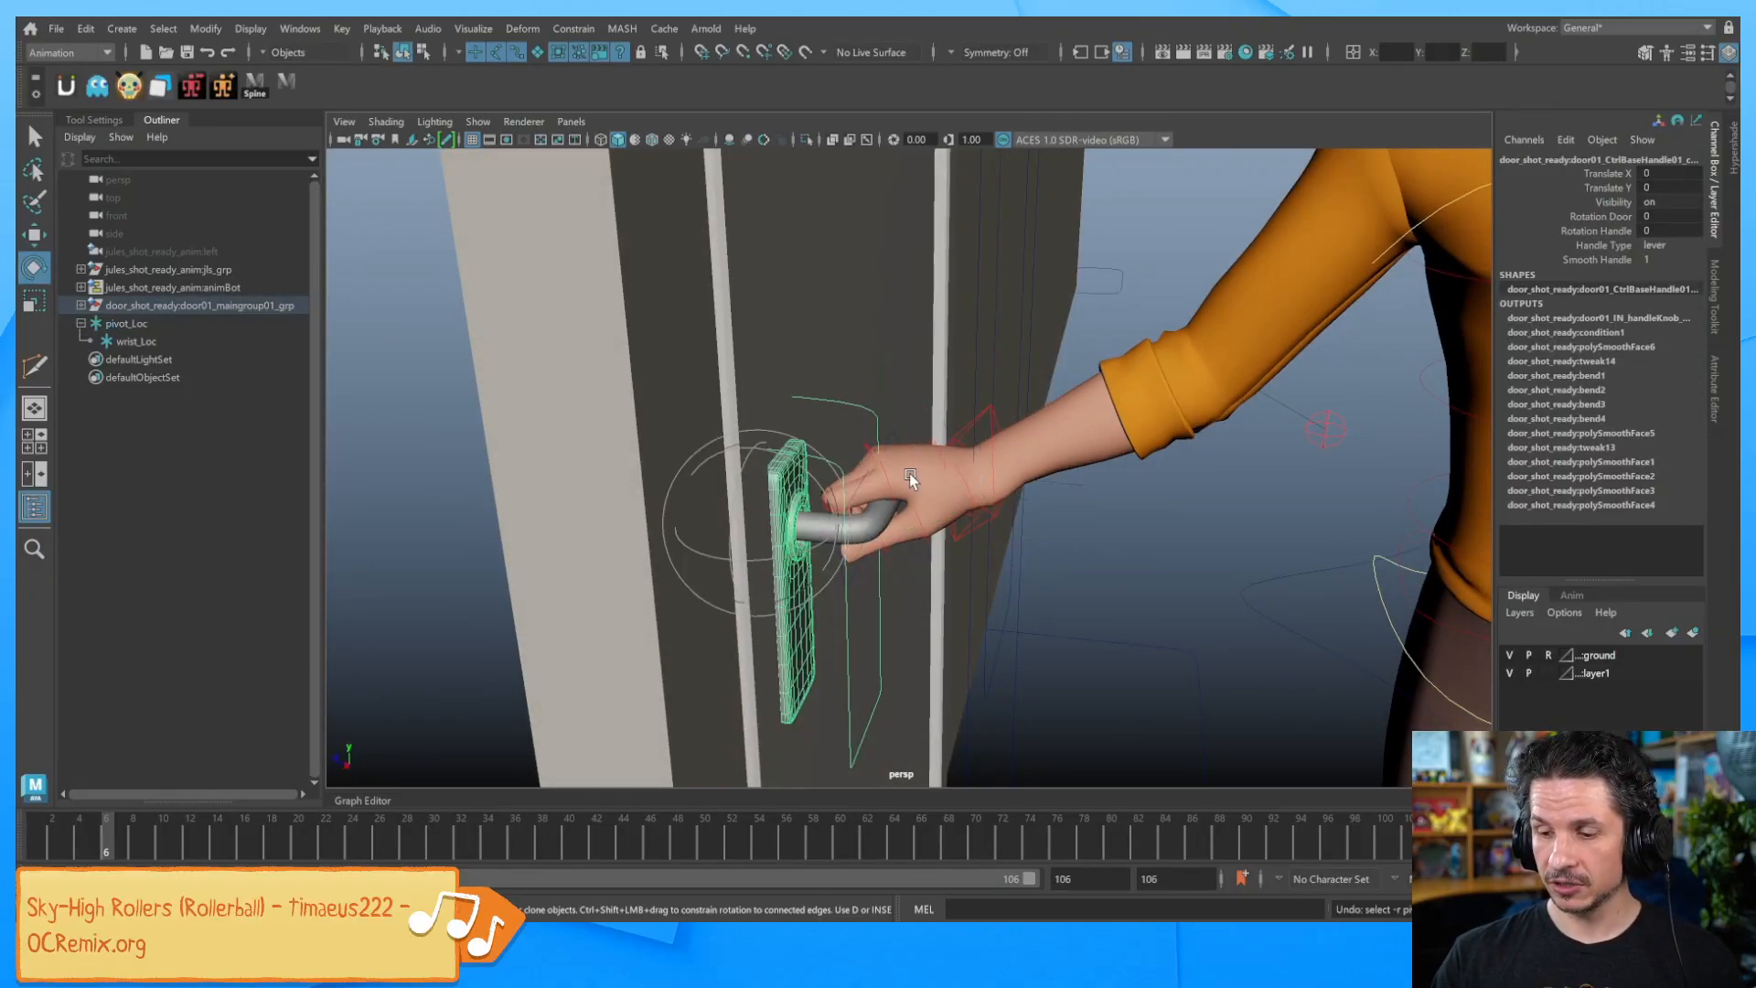
click(875, 385)
click(881, 388)
key(ctrl+z)
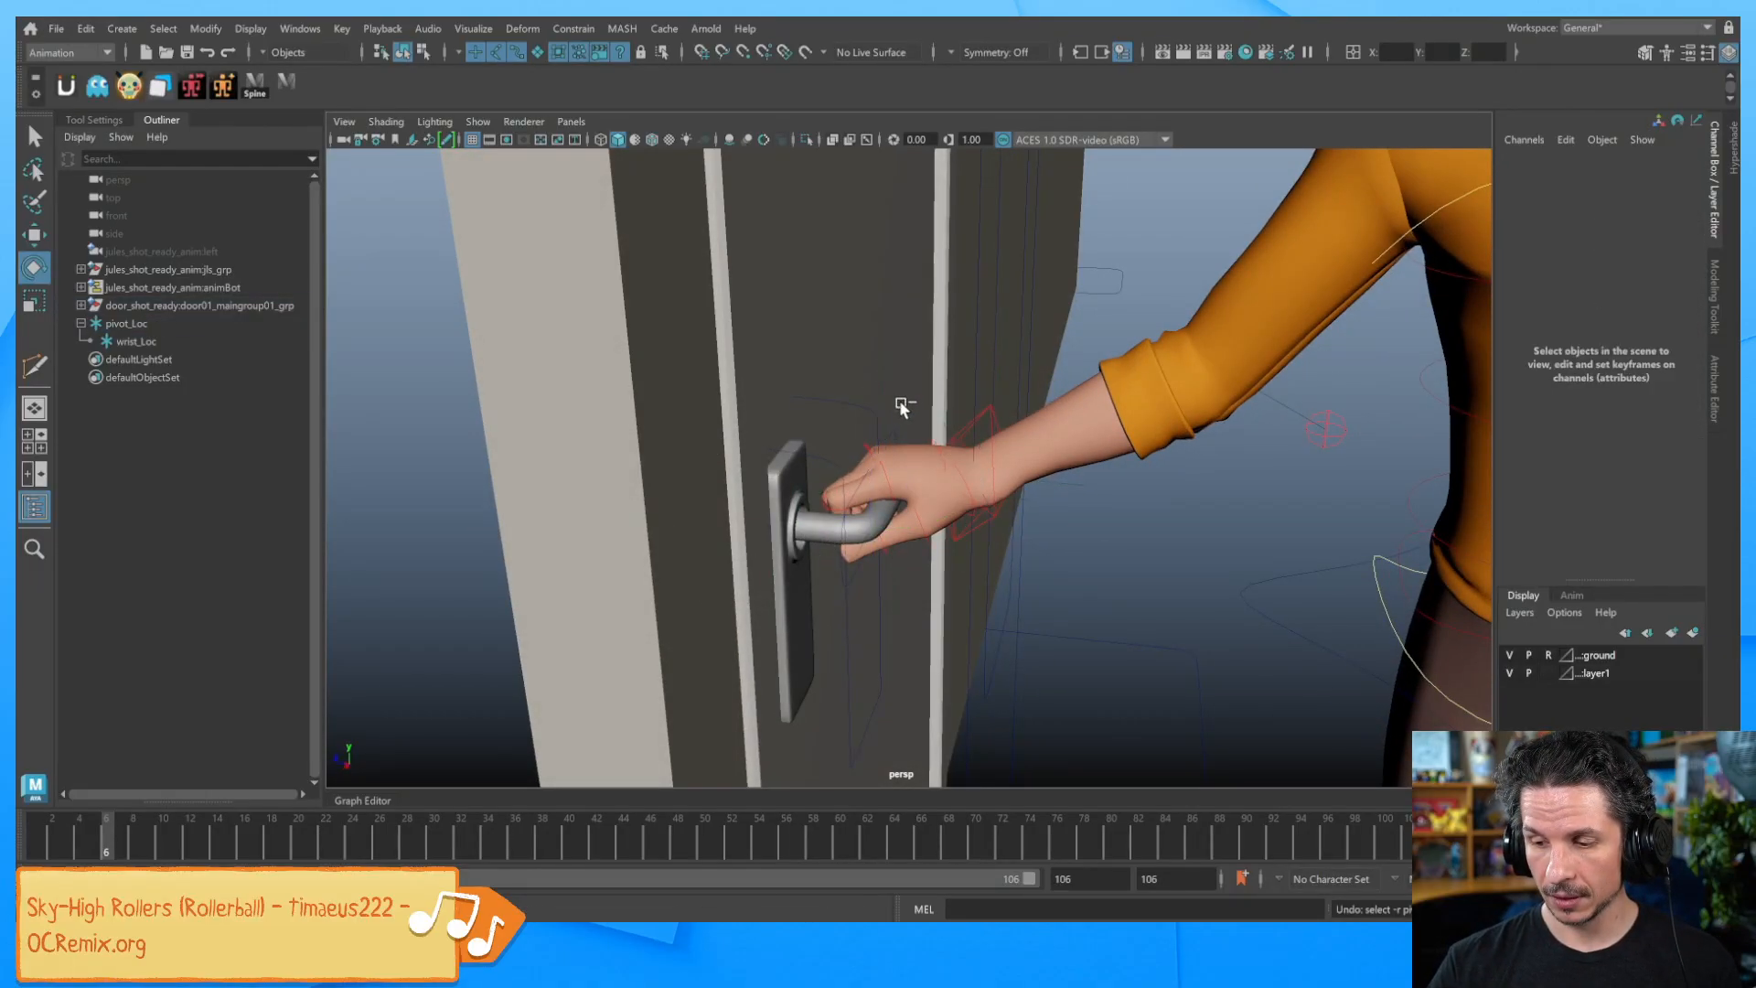
key(ctrl+z)
key(ctrl+z)
drag(893, 401, 978, 464)
key(ctrl+z)
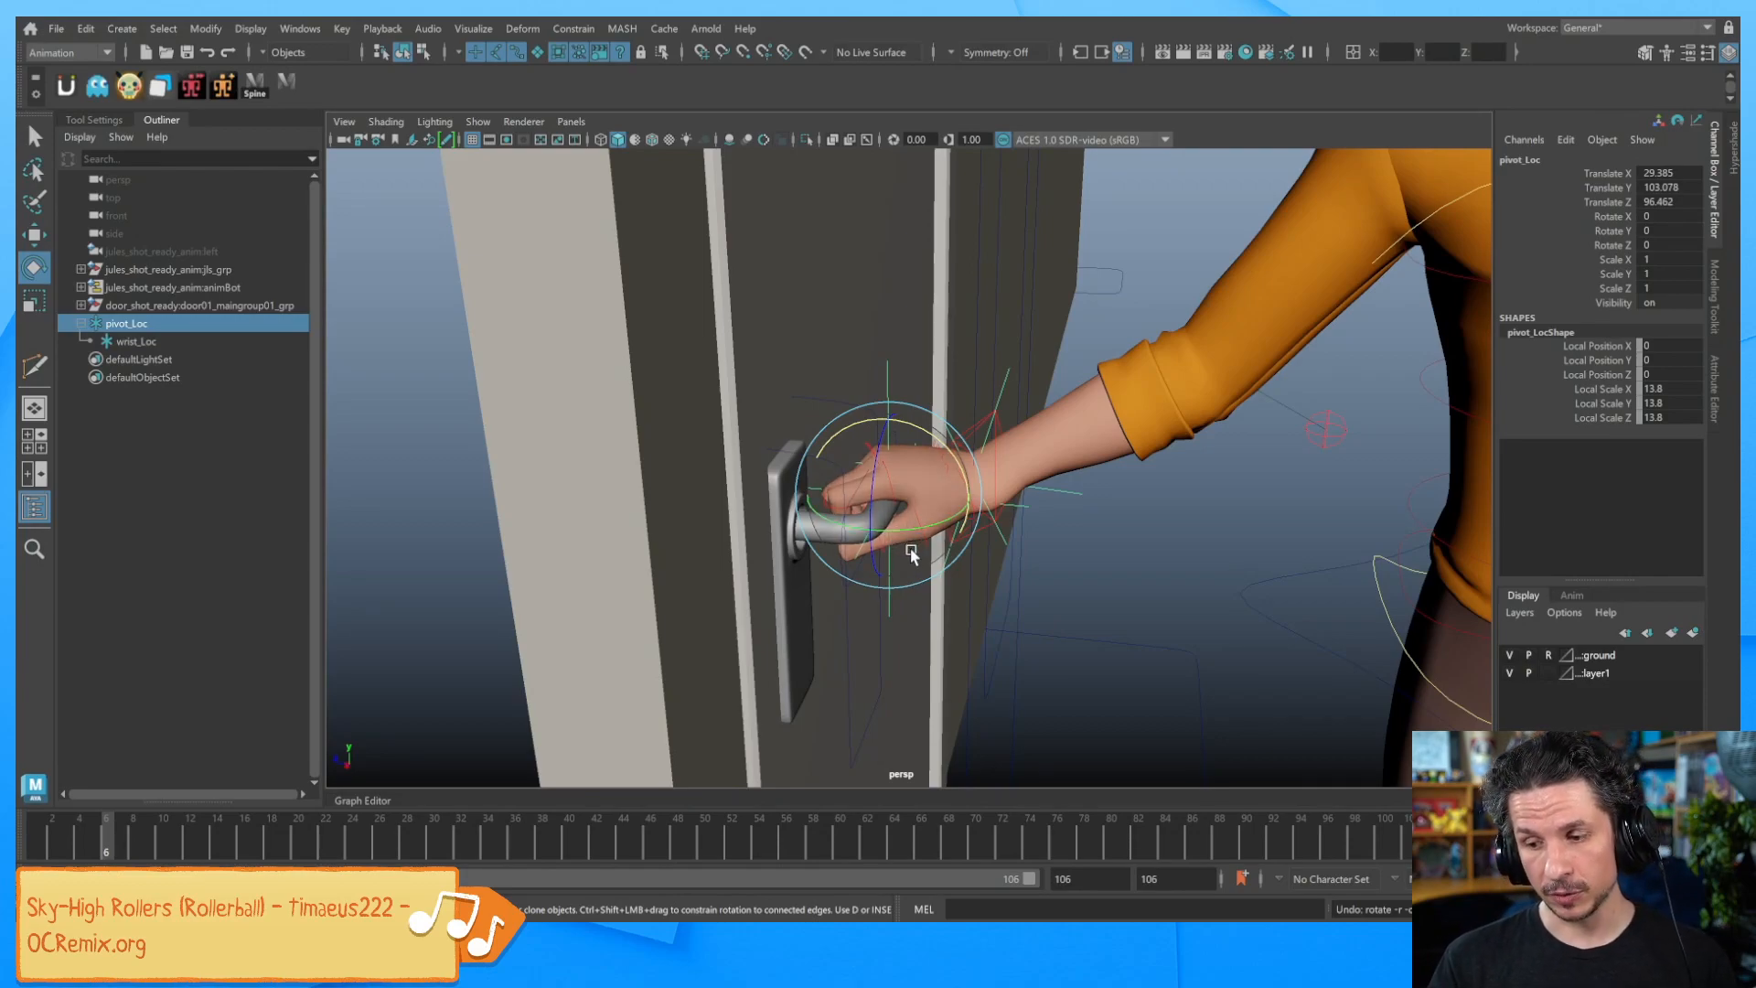
Group pivot_Loc with its child wrist_Loc and expand the new group
key(ctrl+g)
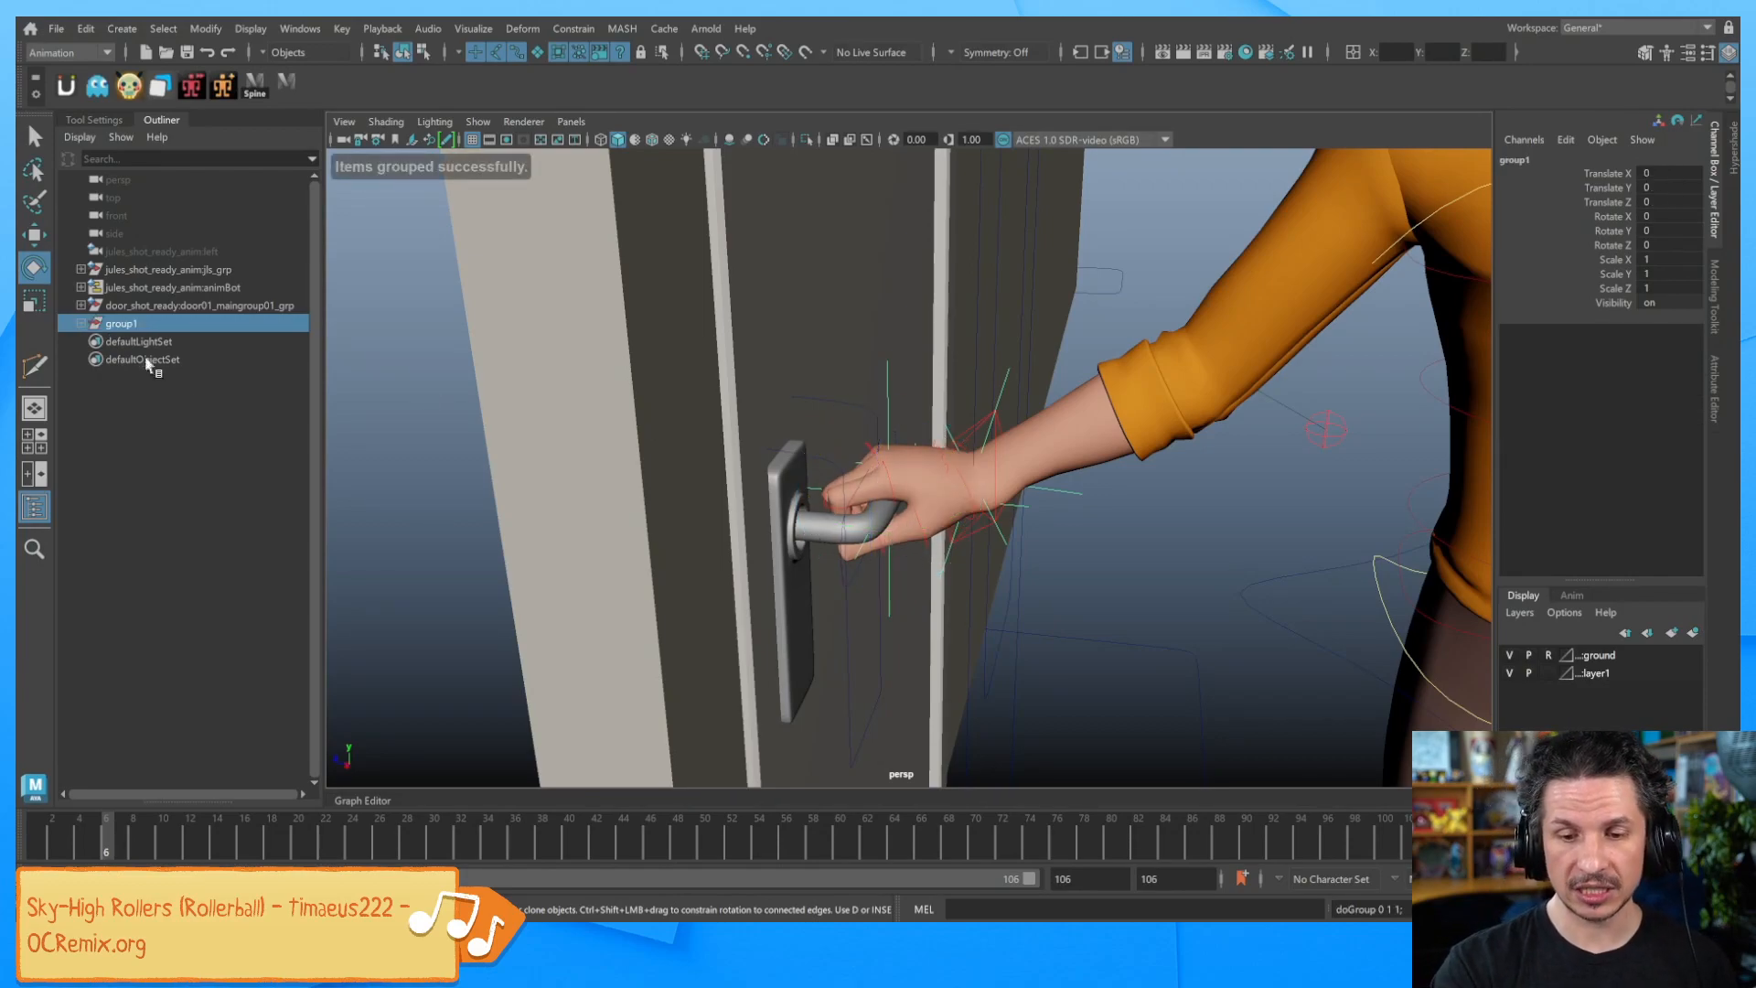
click(91, 340)
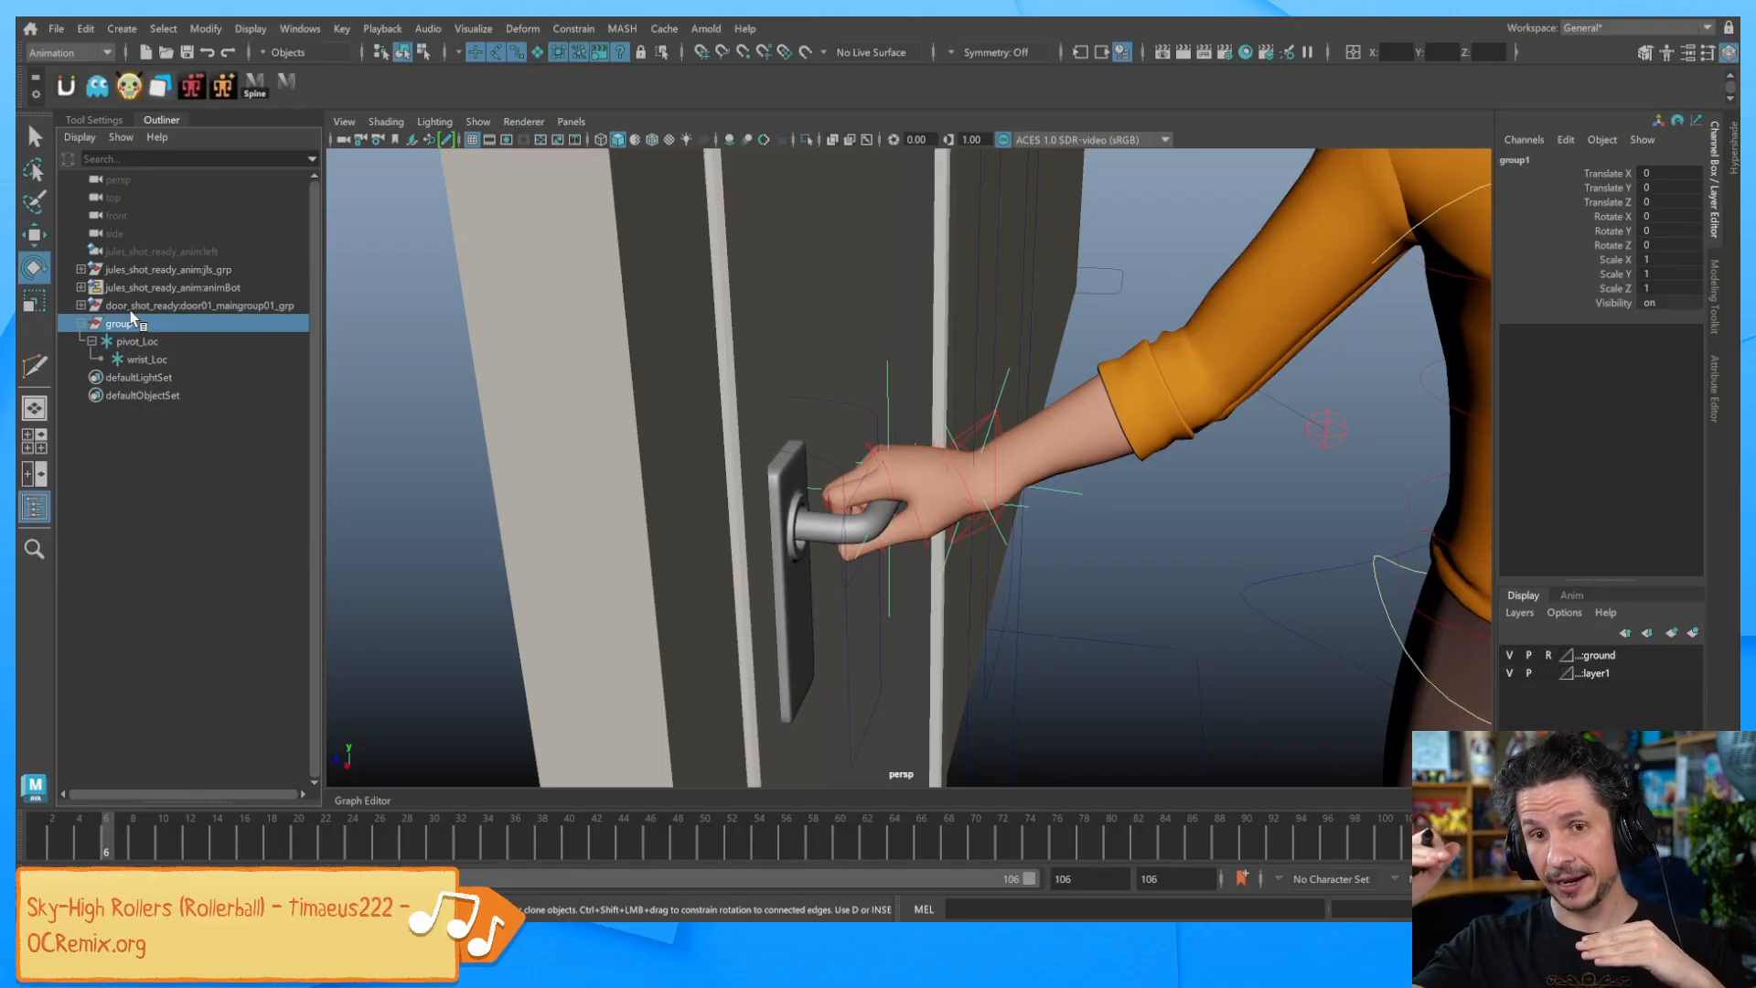
Parent constrain group1 to the door's inner handle lever control
alt+drag(1000, 560, 933, 526)
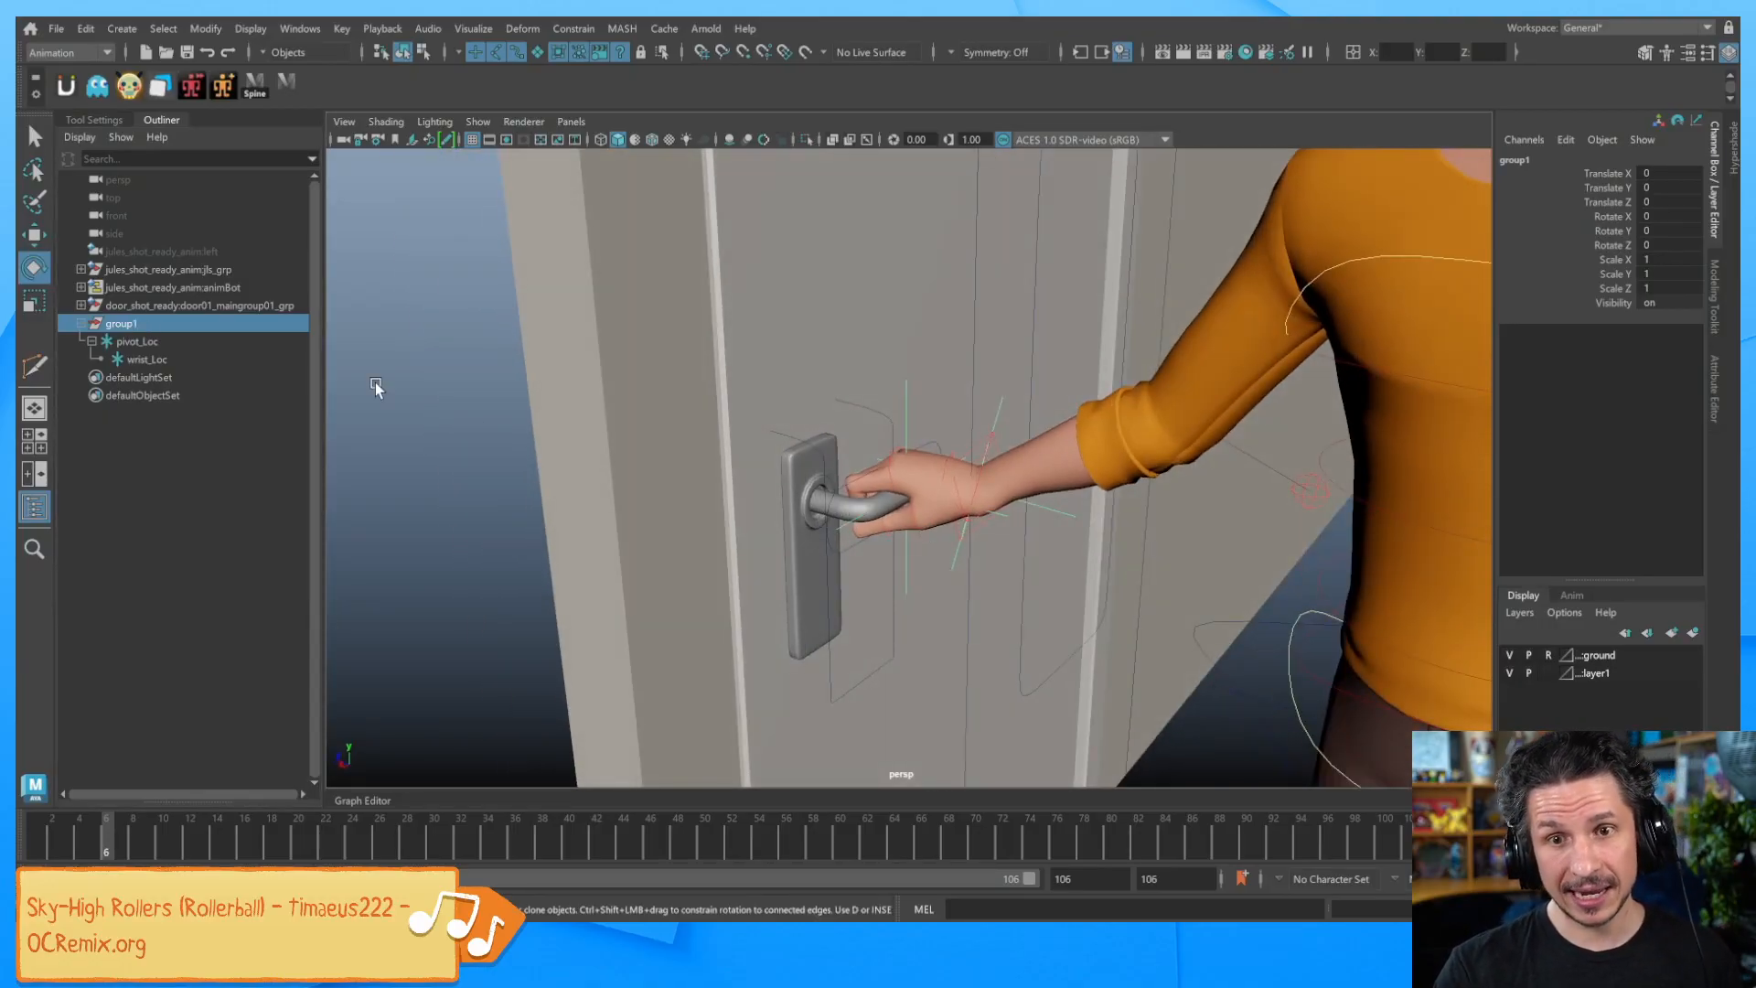
click(835, 495)
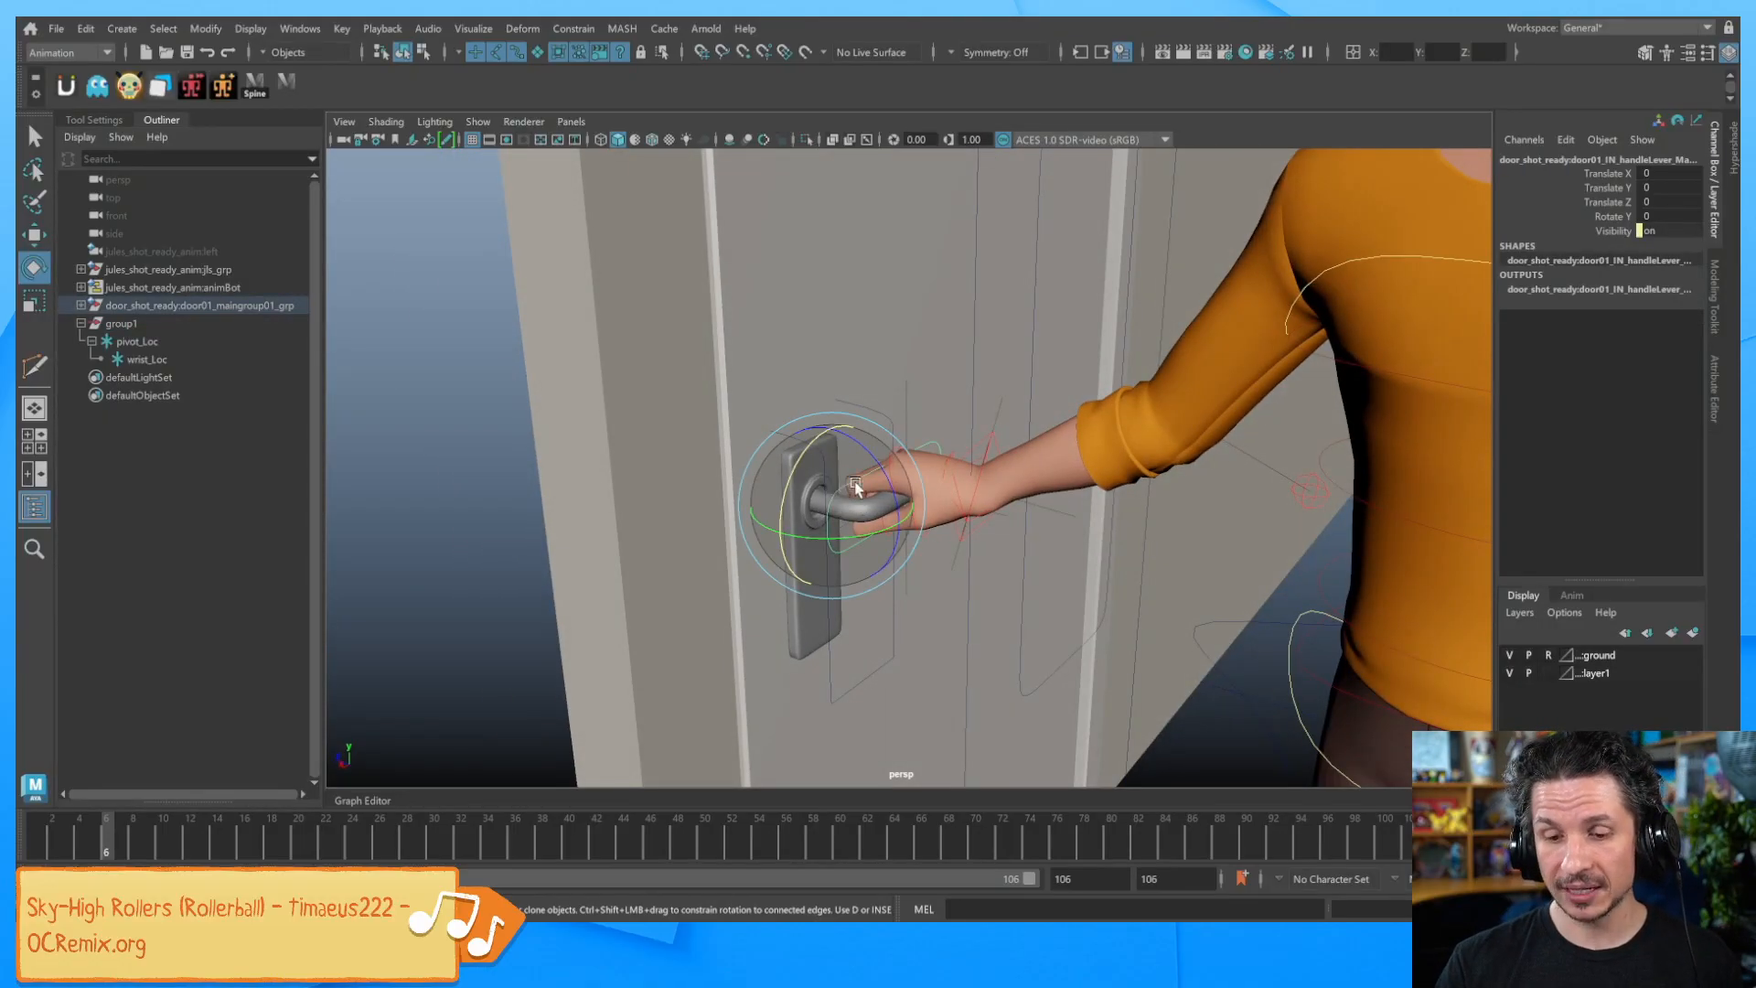
key(q)
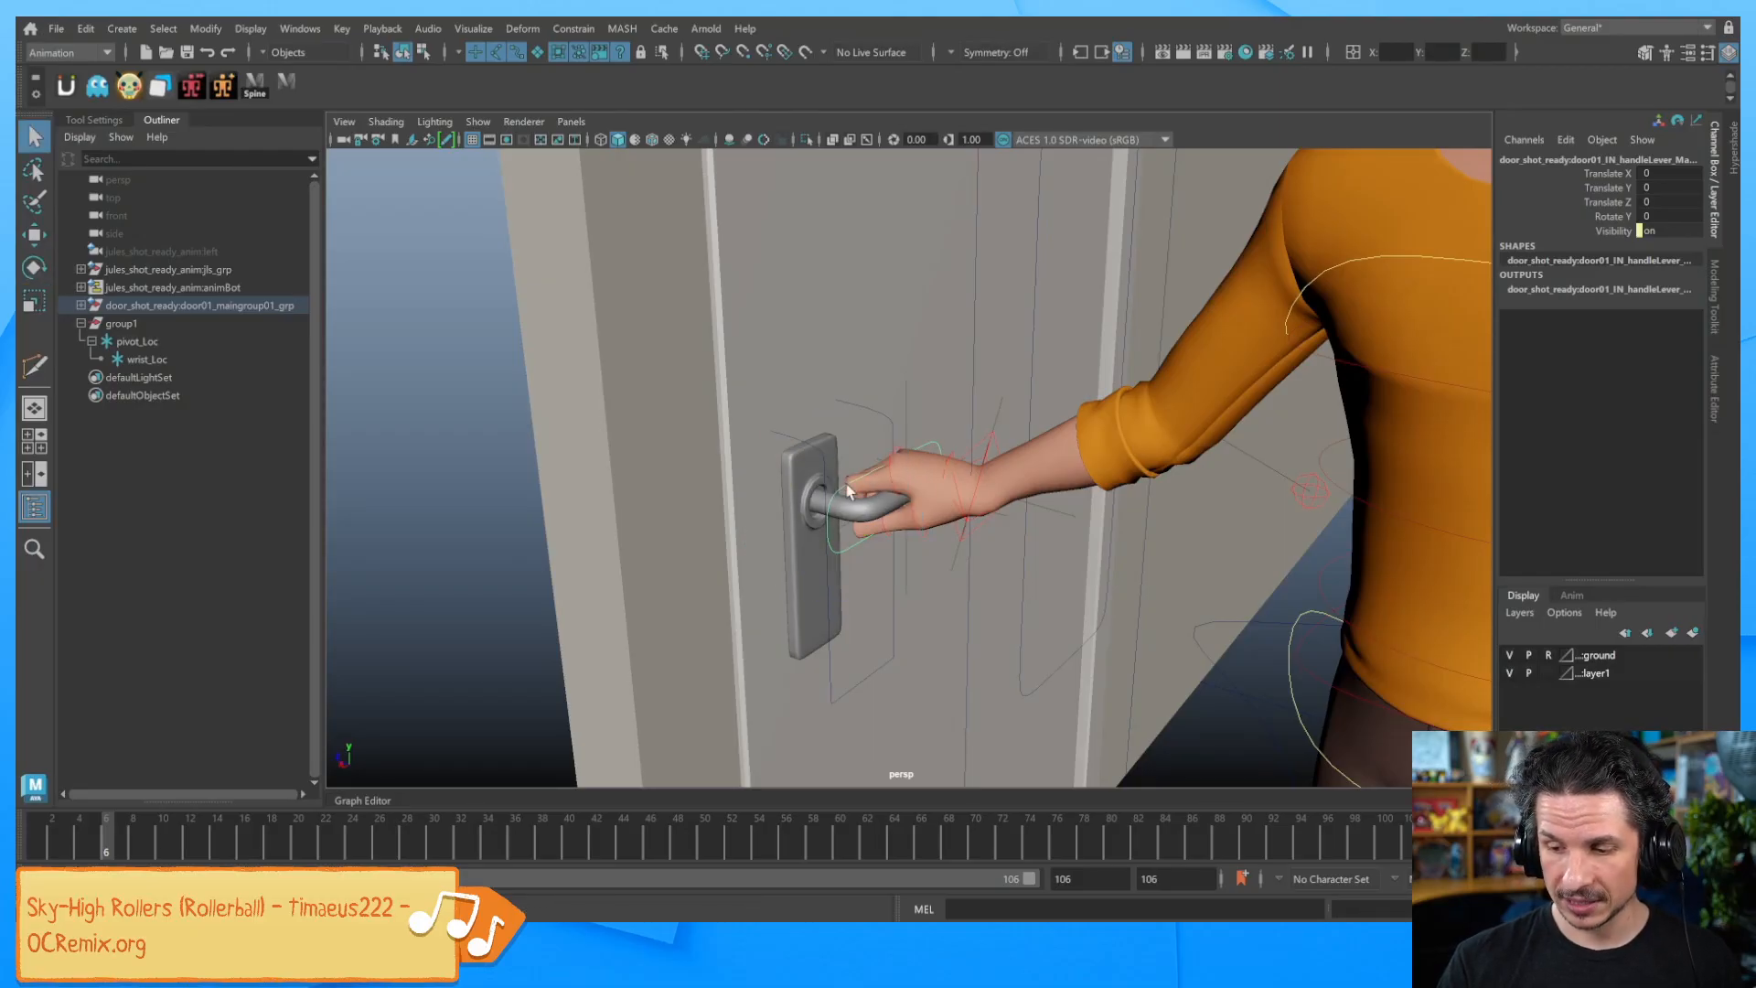
click(155, 324)
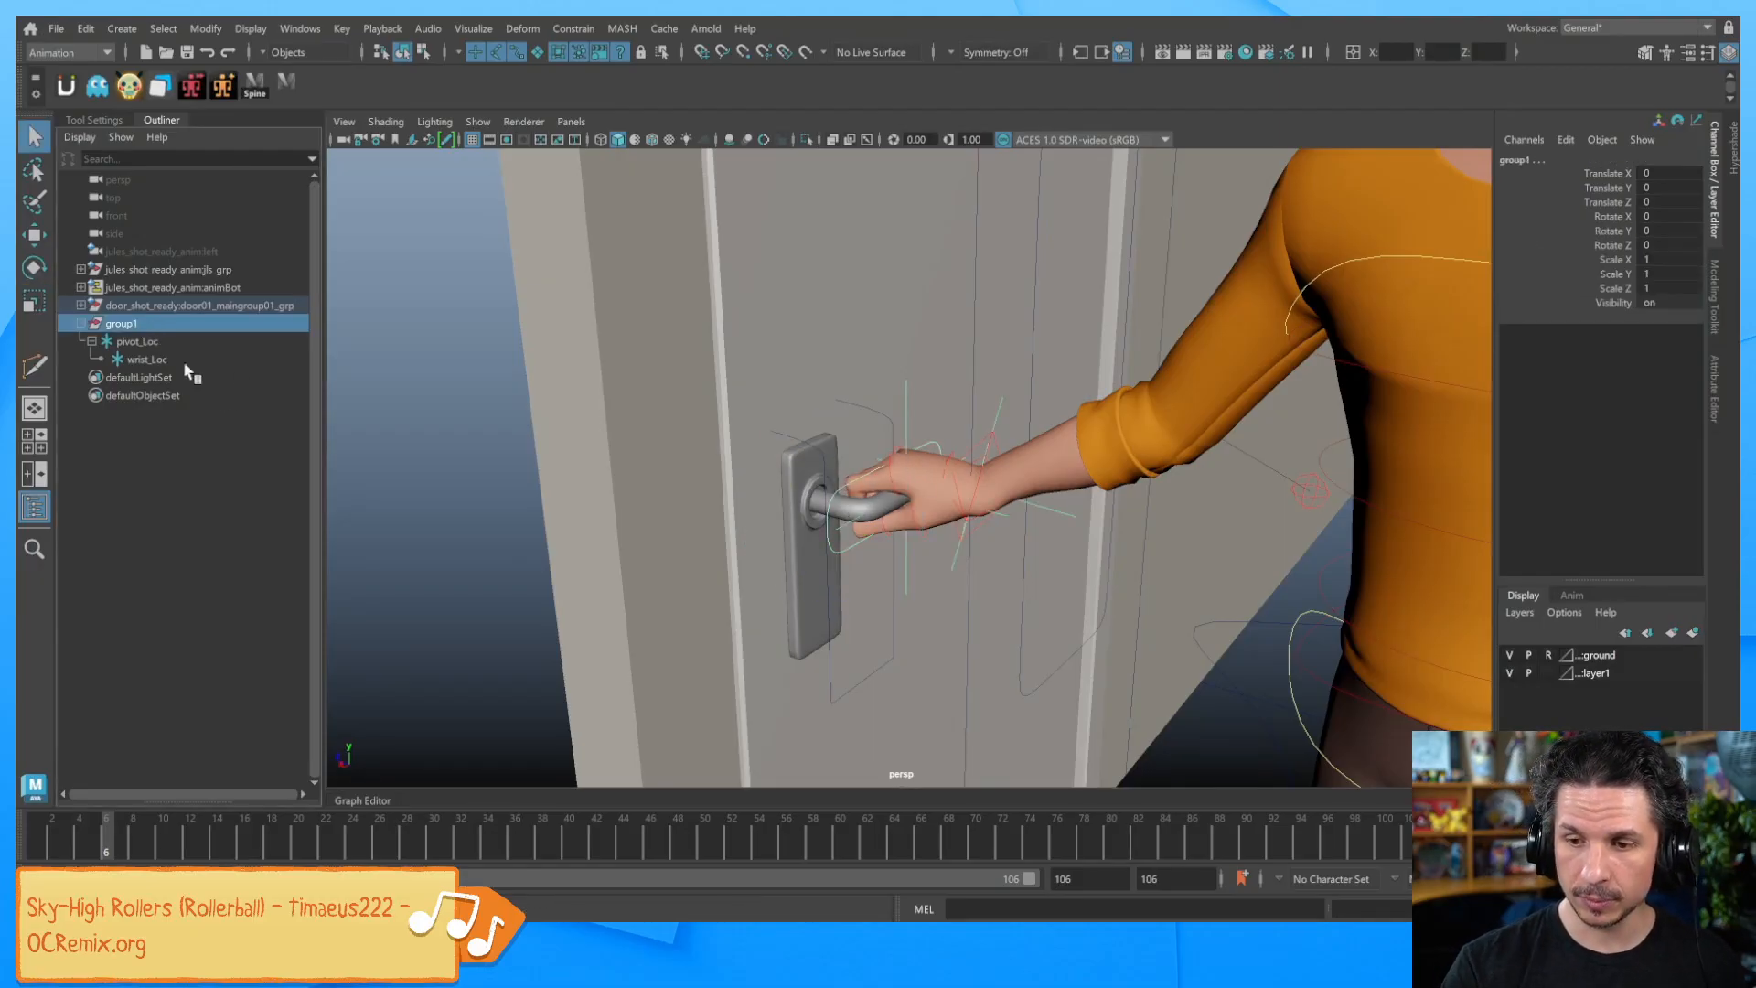
click(574, 28)
click(603, 78)
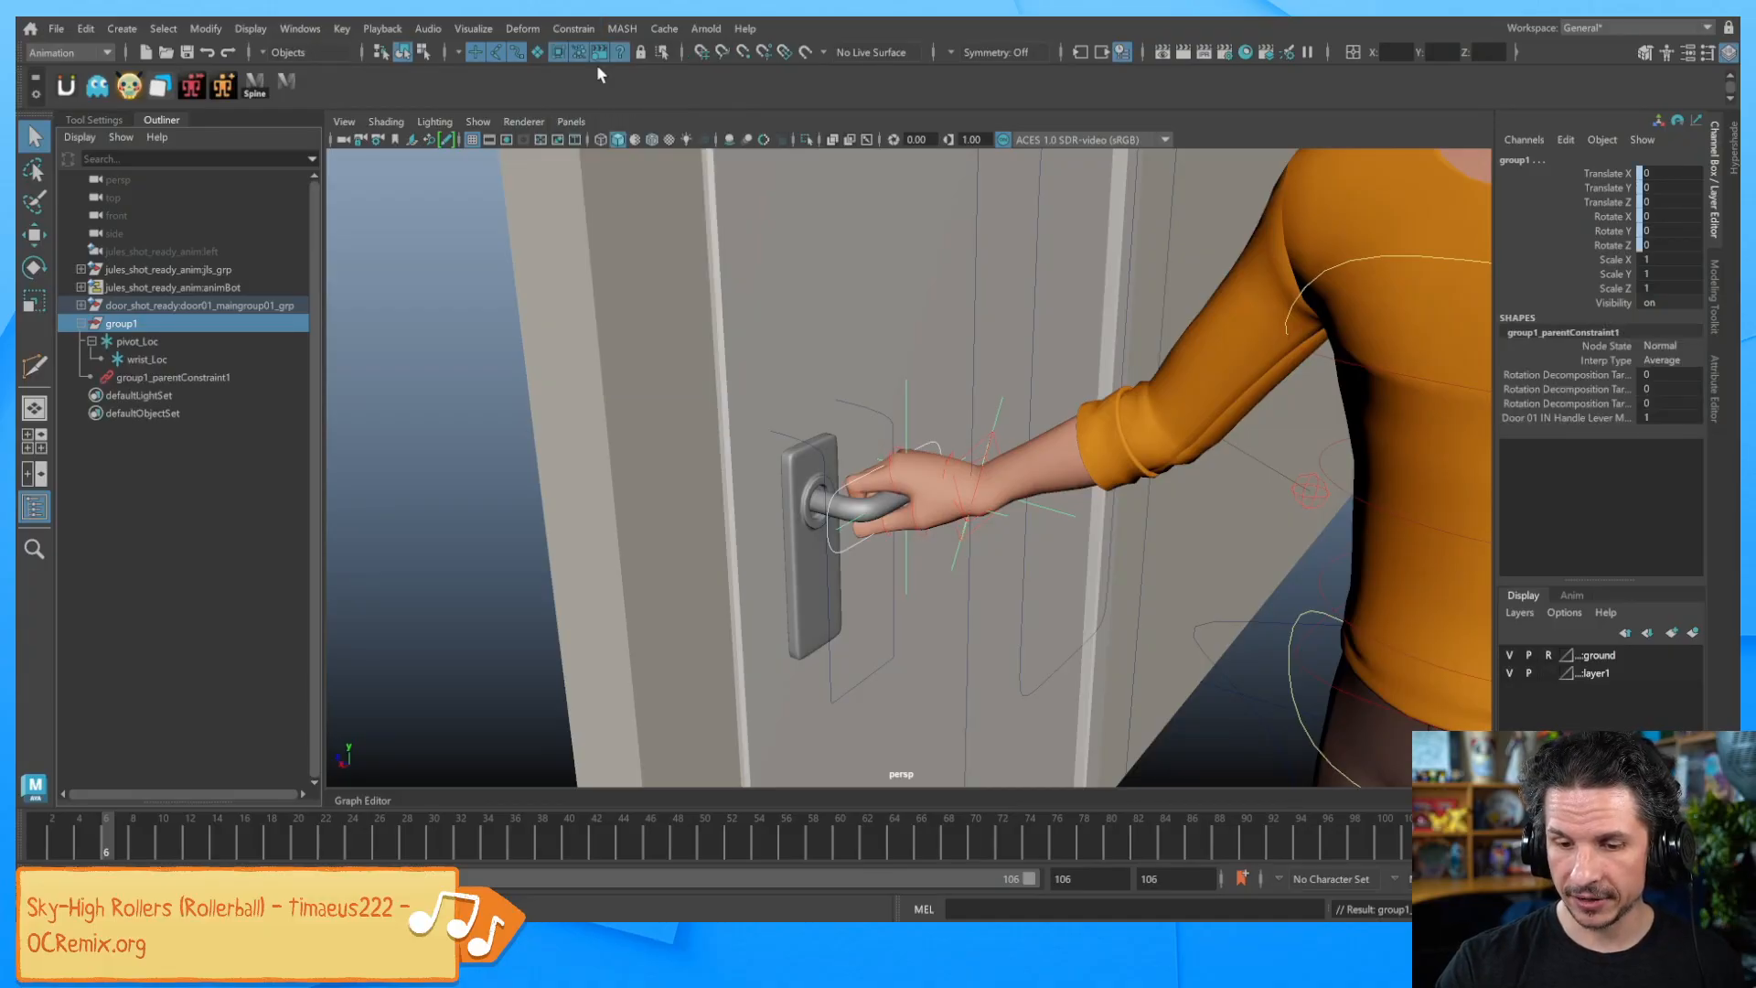
Test the constrained group by changing Rotation Door on the handle base control, and undo the change
click(139, 326)
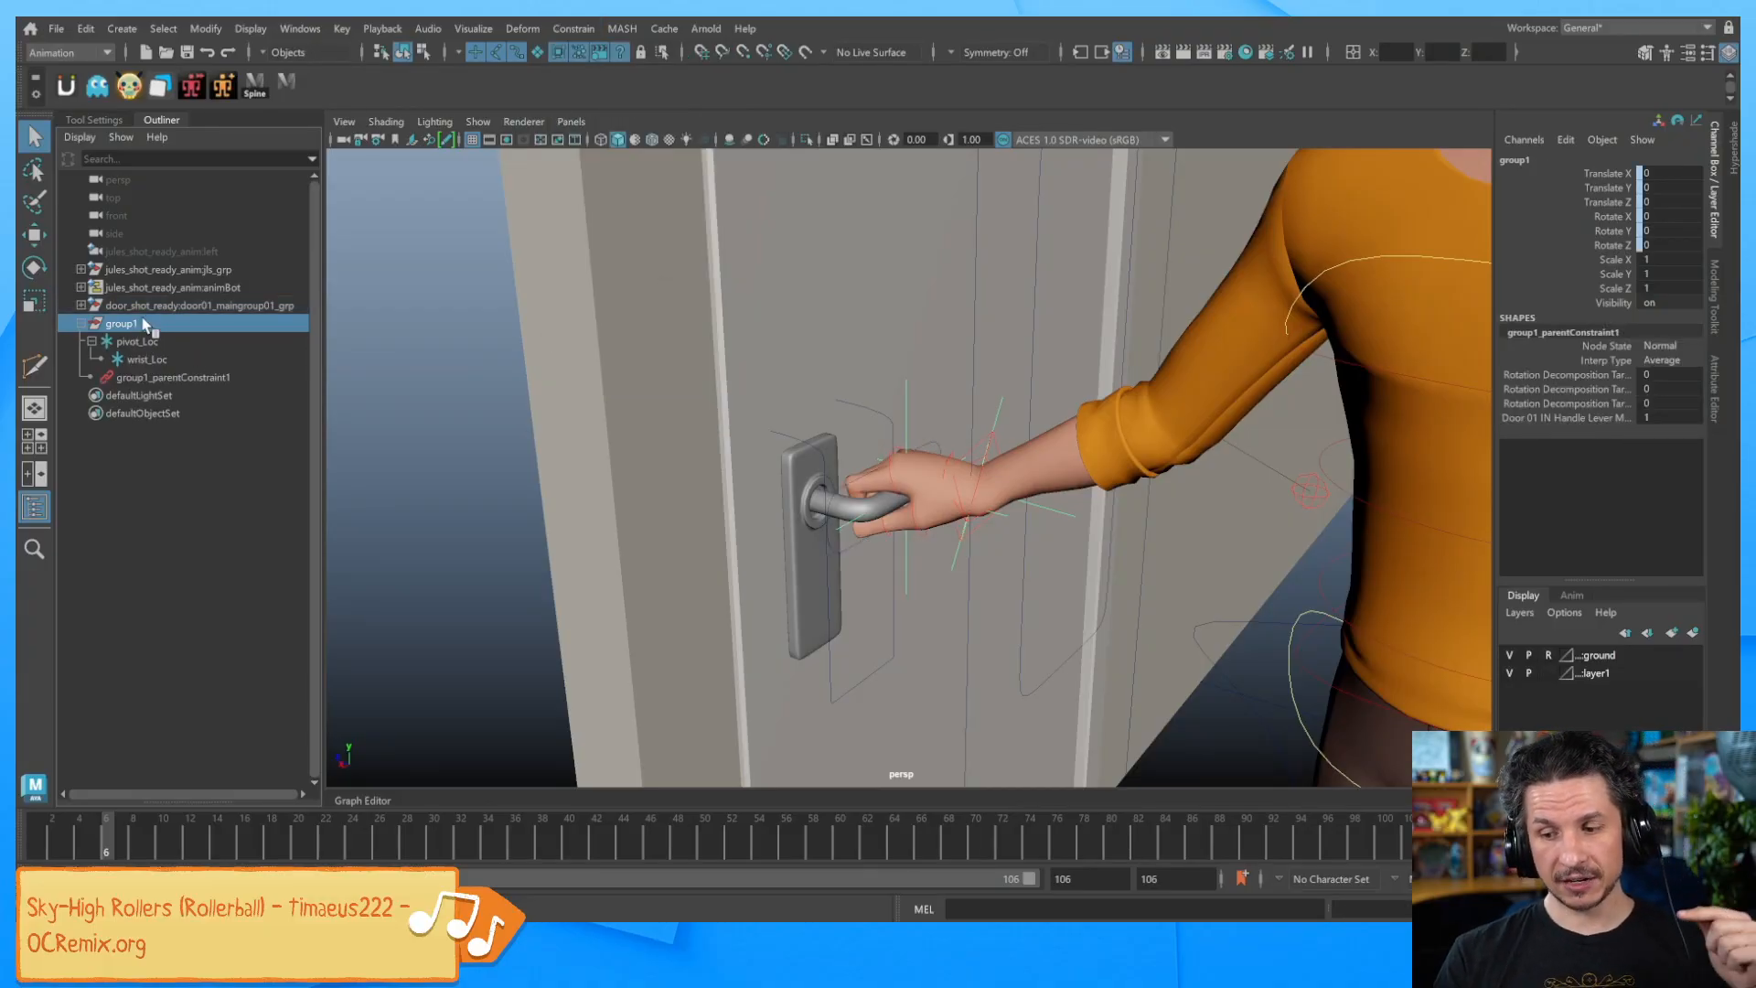
click(893, 591)
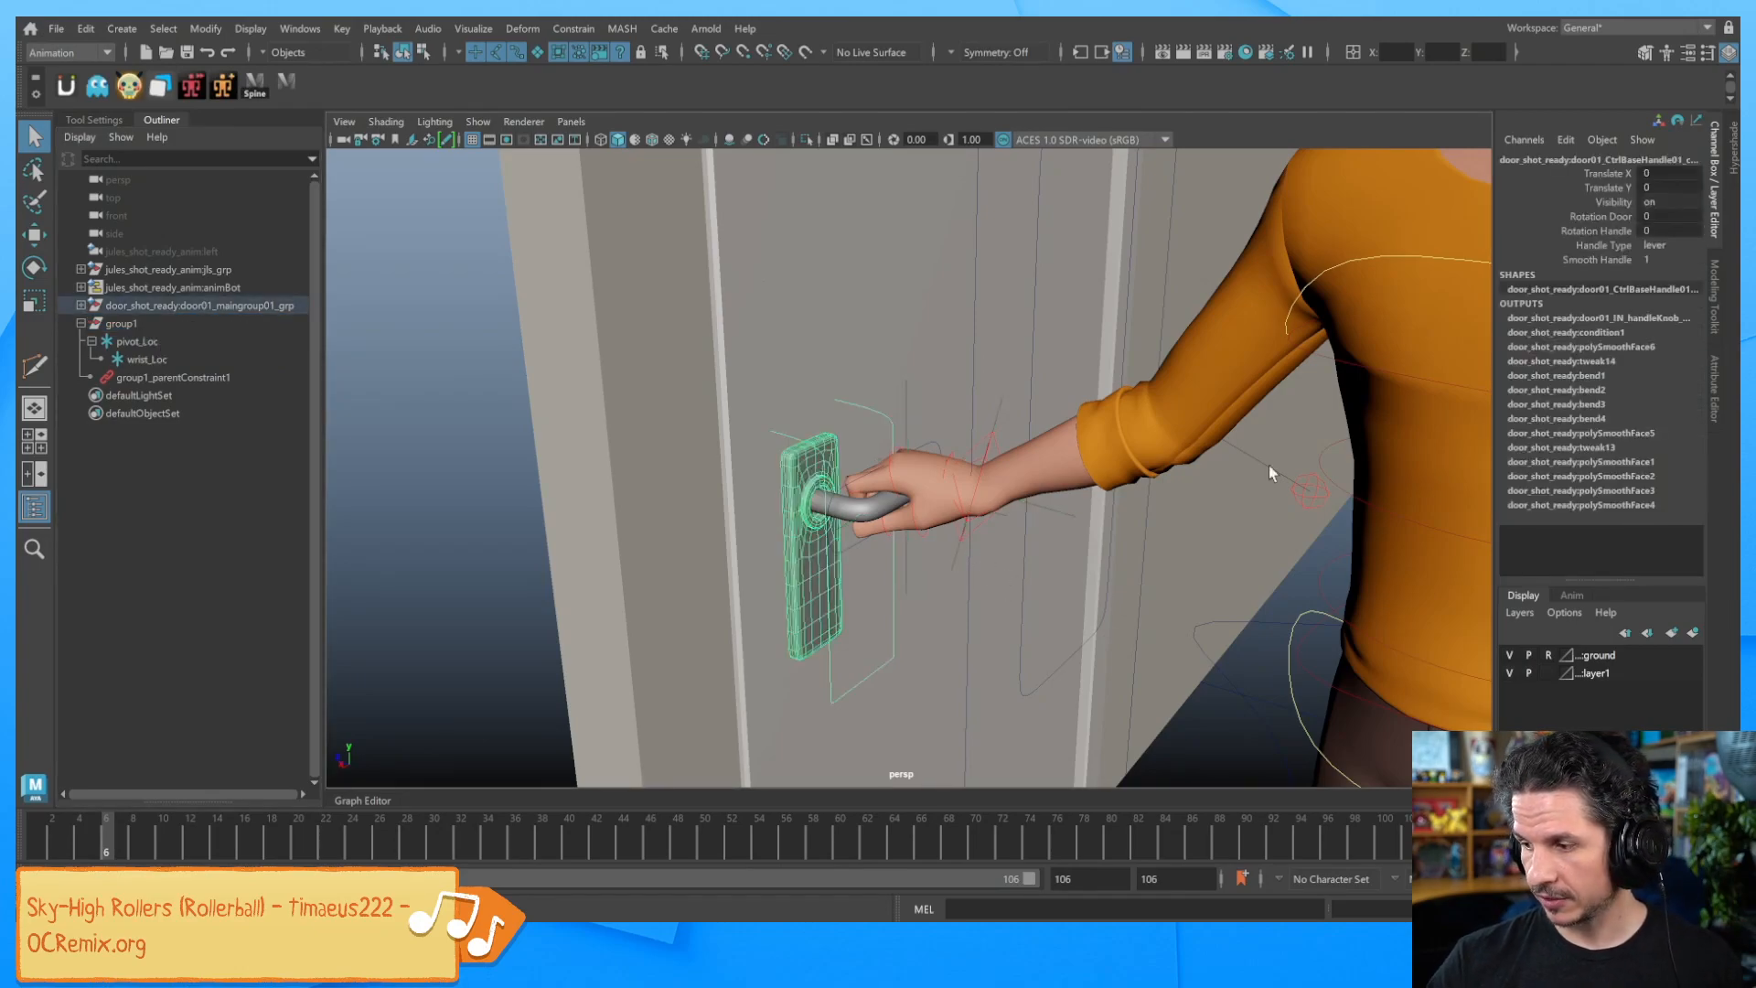
click(1600, 215)
middle_drag(1280, 393, 994, 510)
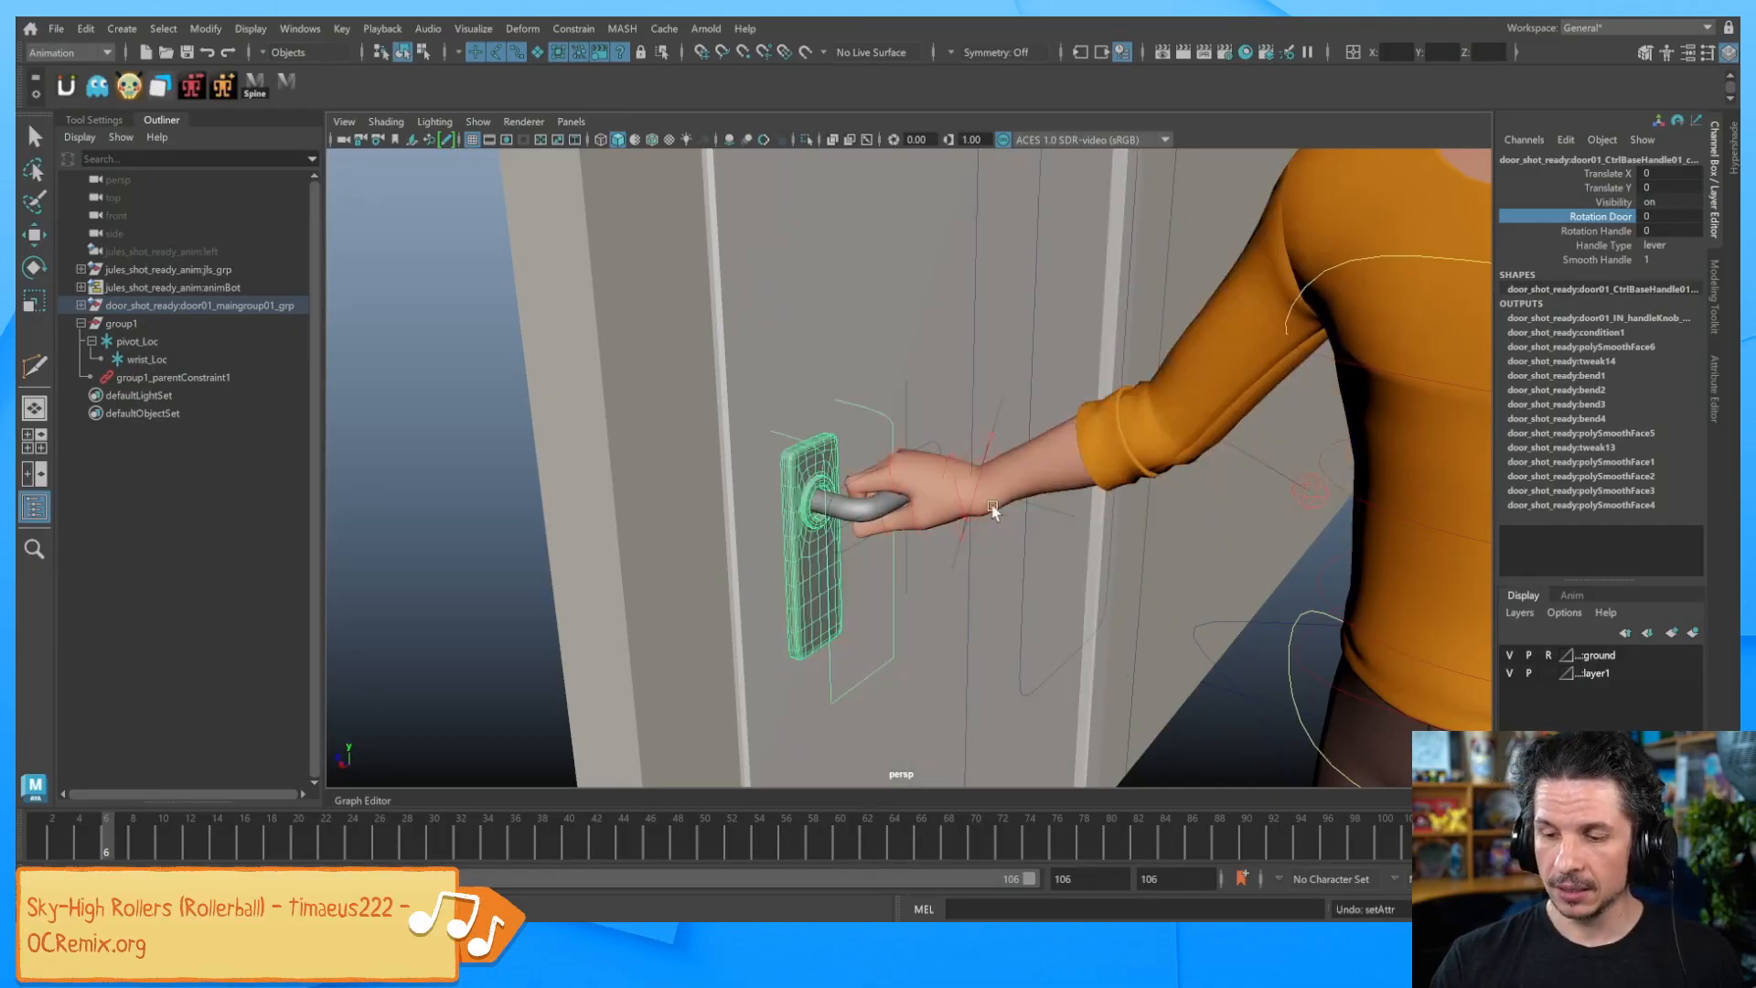
Rotate pivot_Loc around X to swing the hand around the lever
click(151, 342)
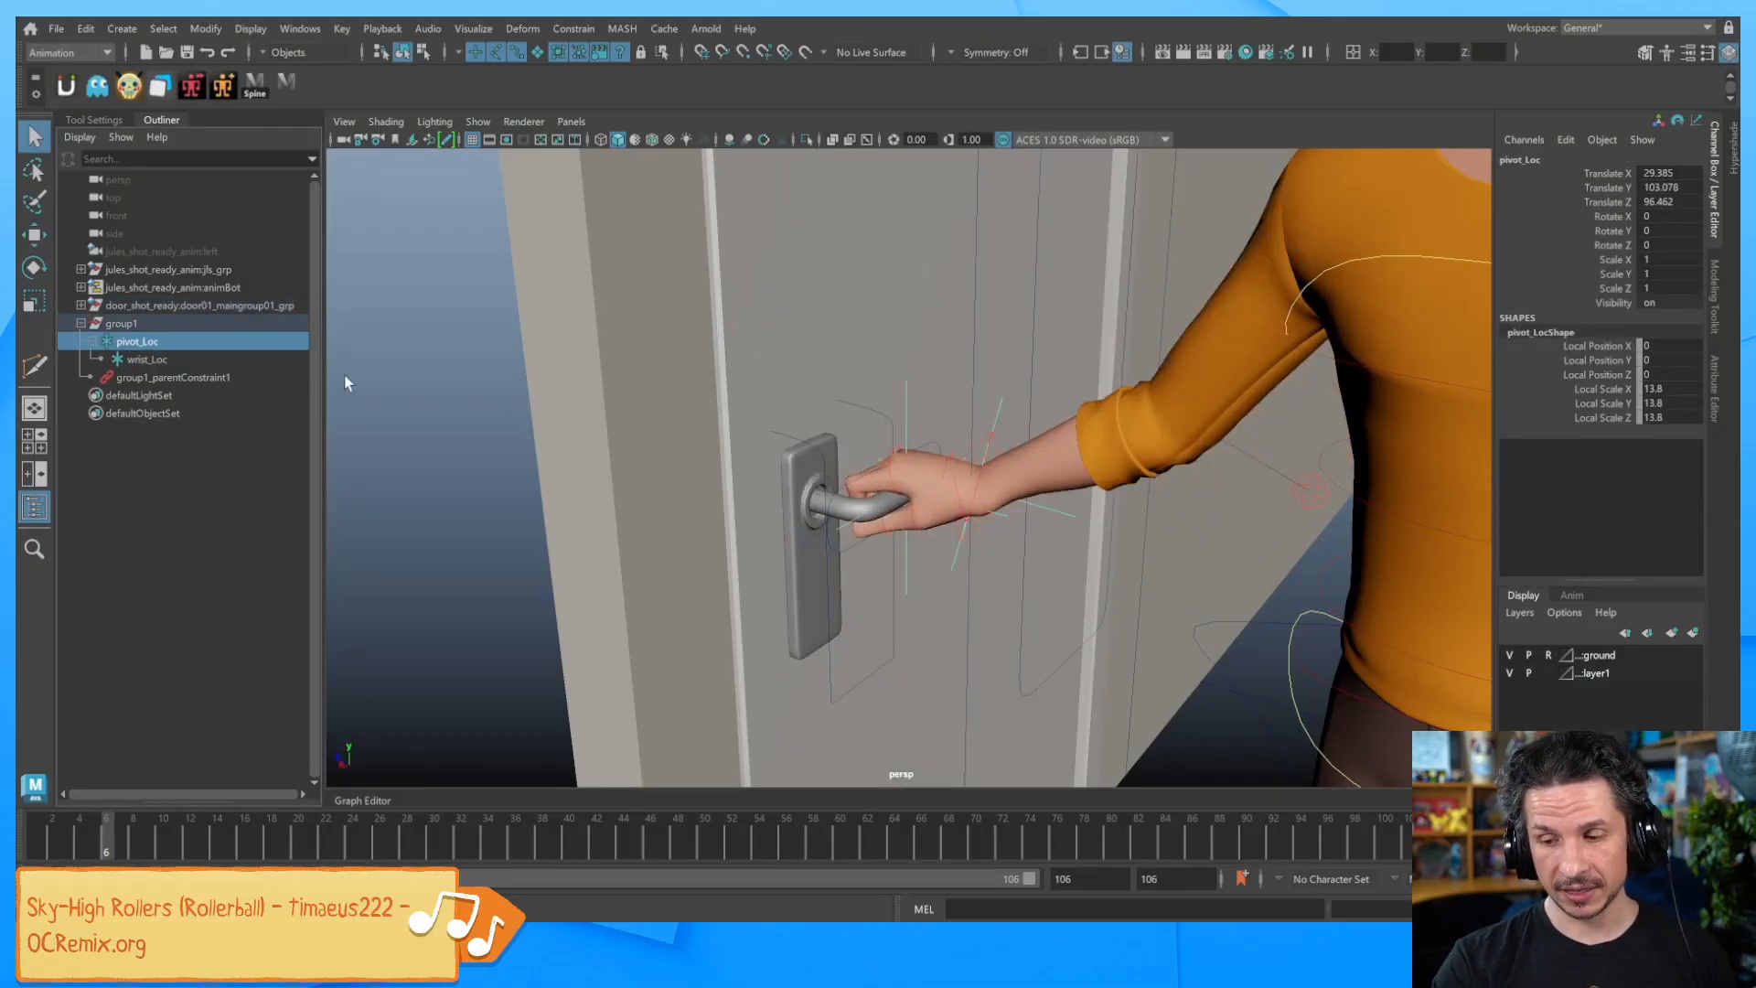
key(e)
alt+drag(962, 537, 999, 548)
drag(970, 457, 929, 422)
Set Rotation Door to 3.7 and Rotation Handle to -43.9 on the handle base control
click(885, 635)
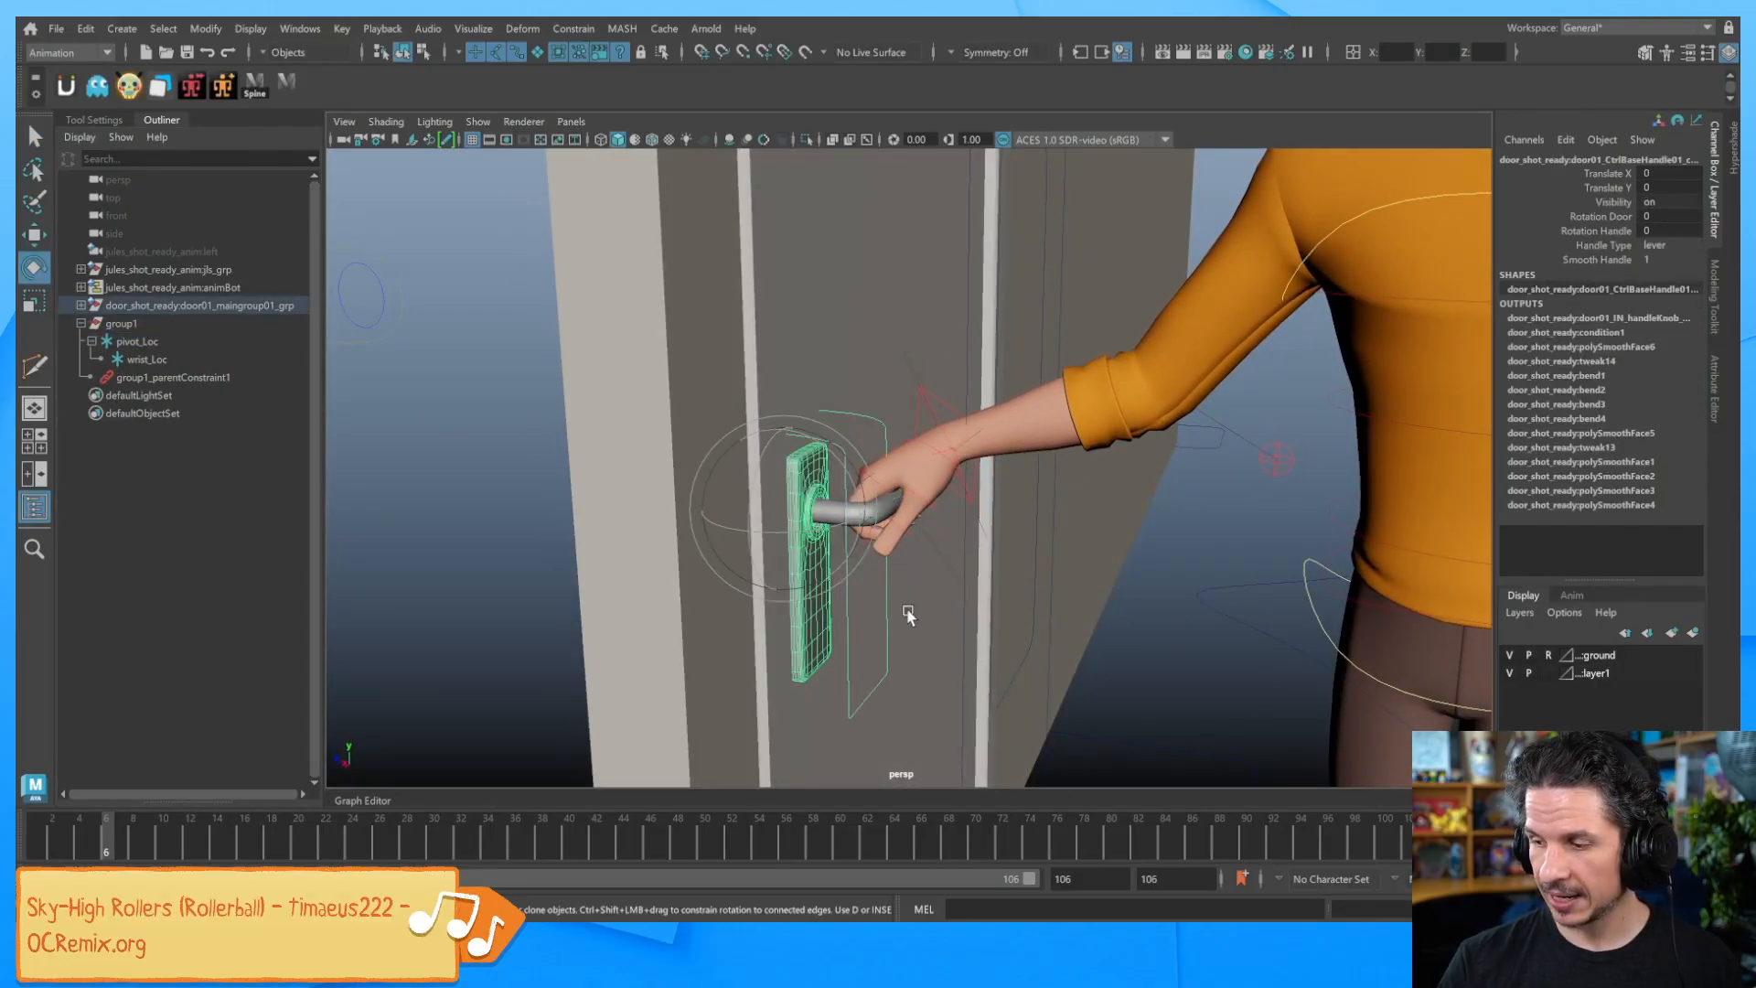
click(1600, 216)
middle_drag(1317, 457, 1153, 425)
click(1600, 230)
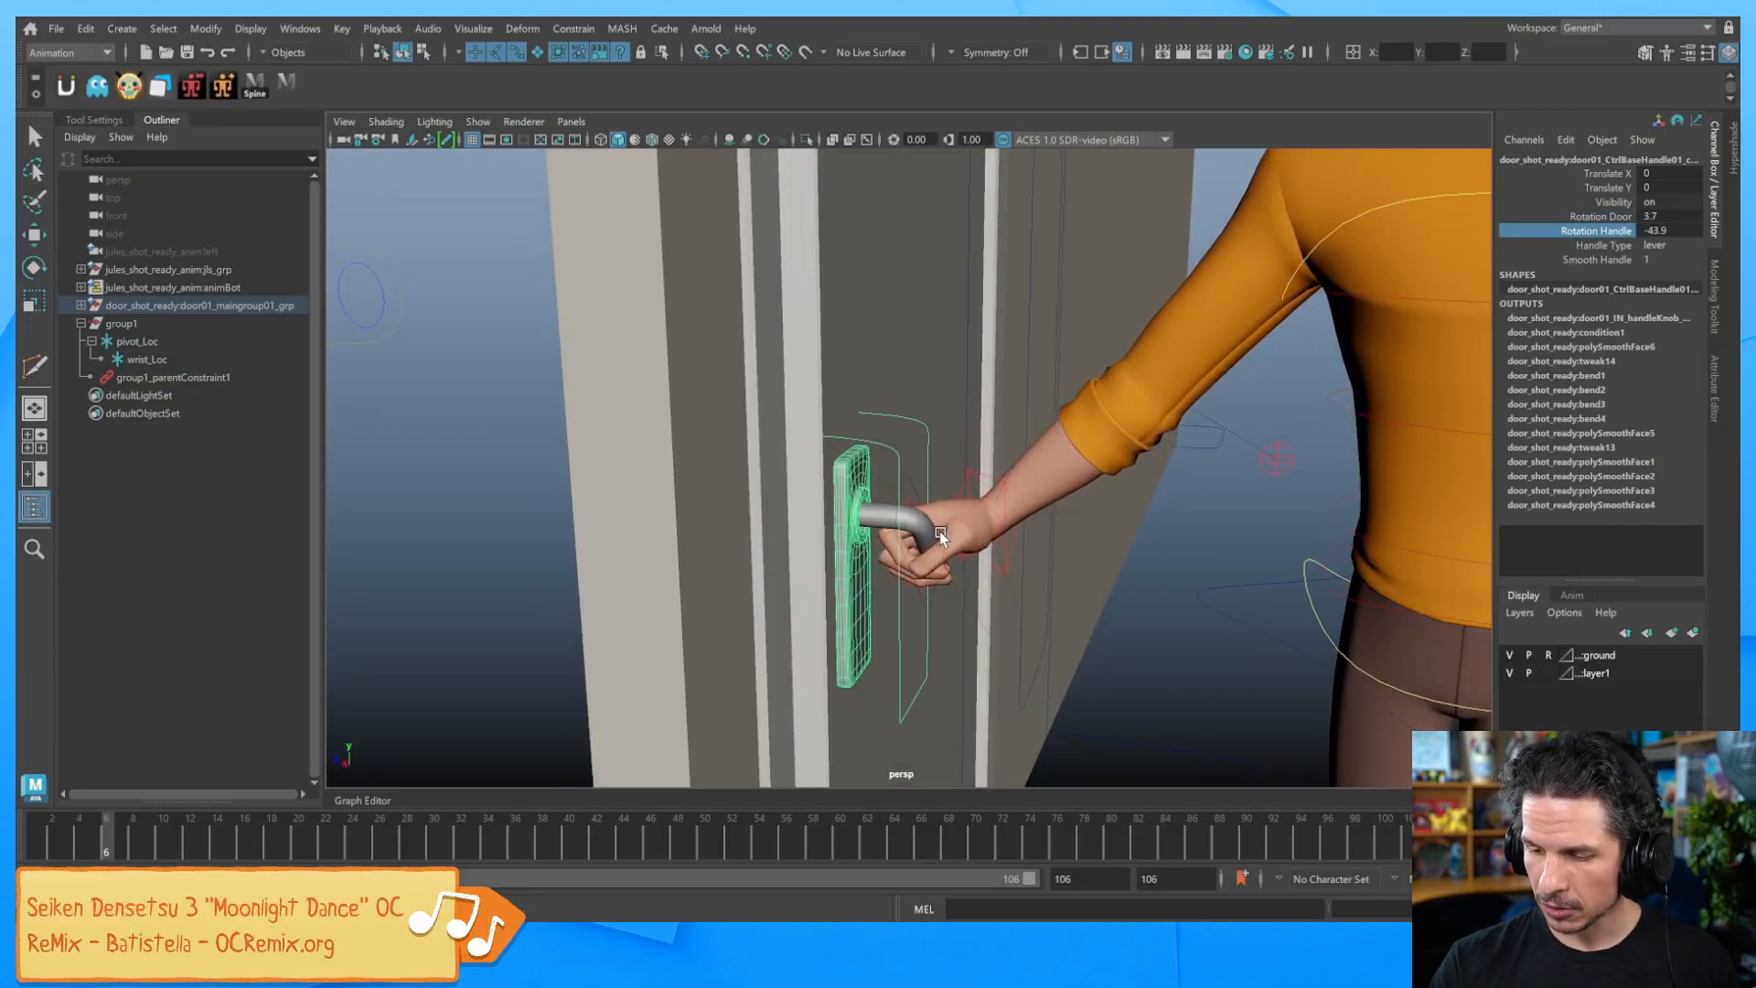
Undo the trial locator adjustments and move wrist_Loc to about -2.8, 3.2, -13.3 to slide the hand along the lever
click(1026, 568)
alt+drag(1032, 564, 973, 561)
click(951, 628)
key(e)
key(ctrl+z)
key(ctrl+z)
key(Down)
key(w)
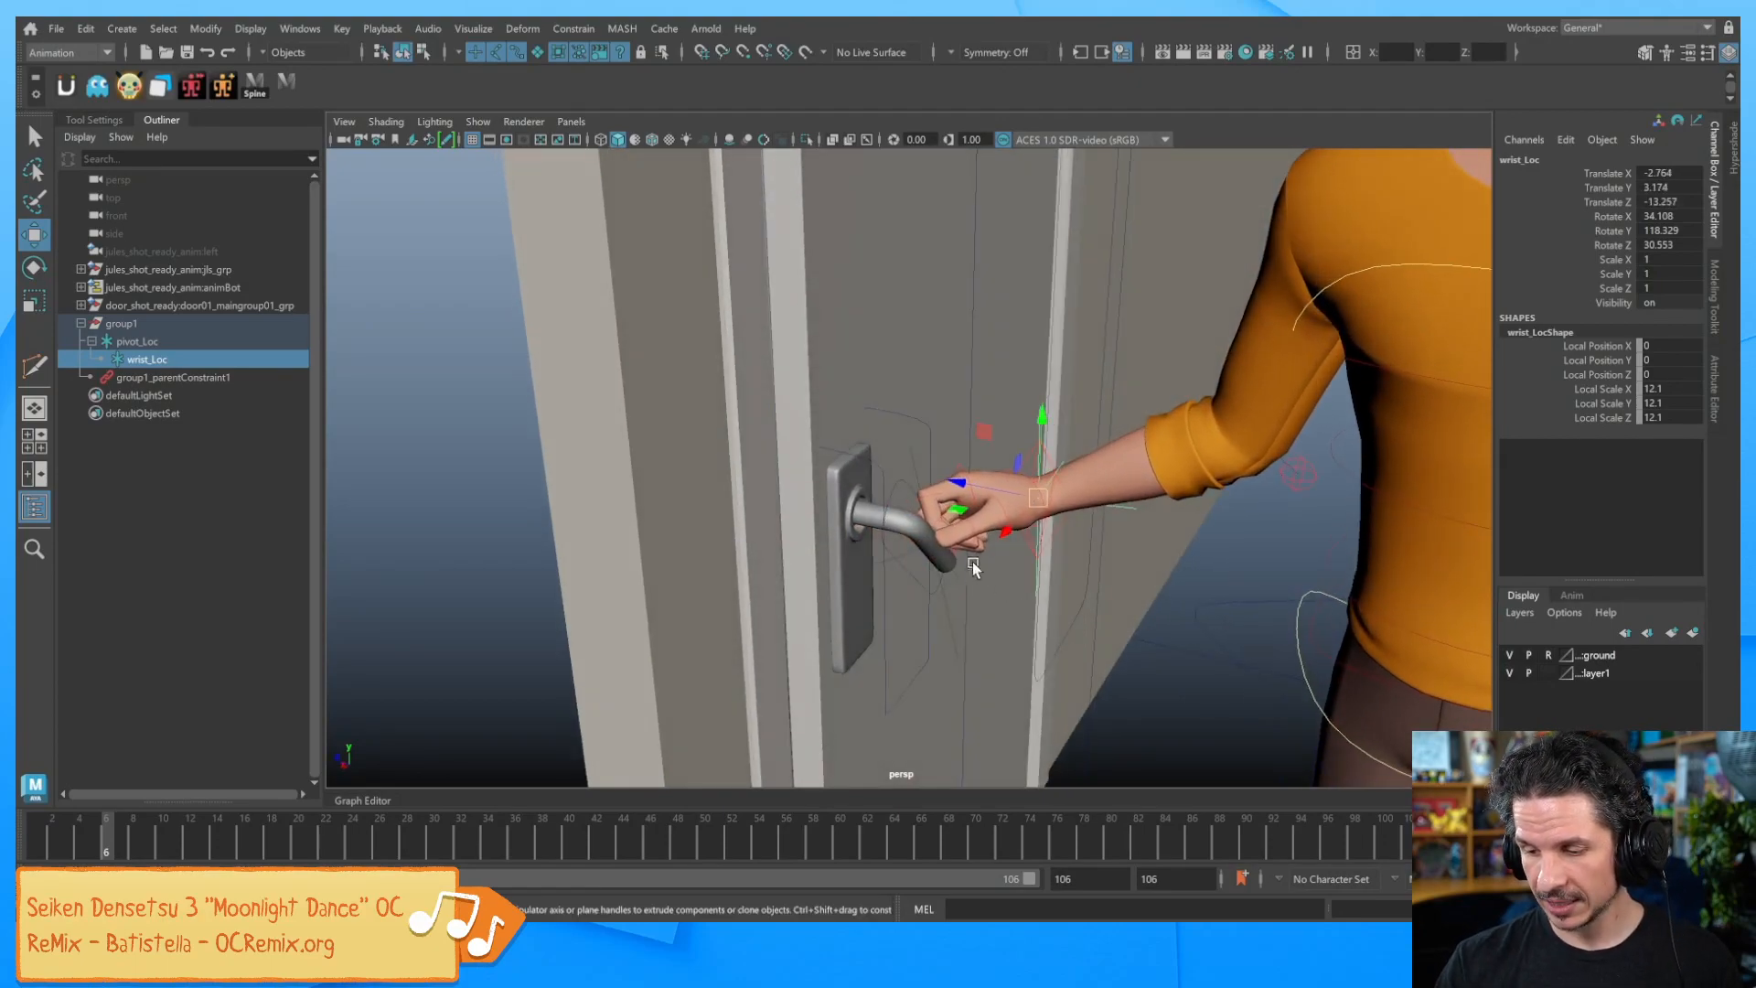
Lower Rotation Handle to -56 on the handle base control, and raise it to -5.2
click(914, 574)
click(894, 602)
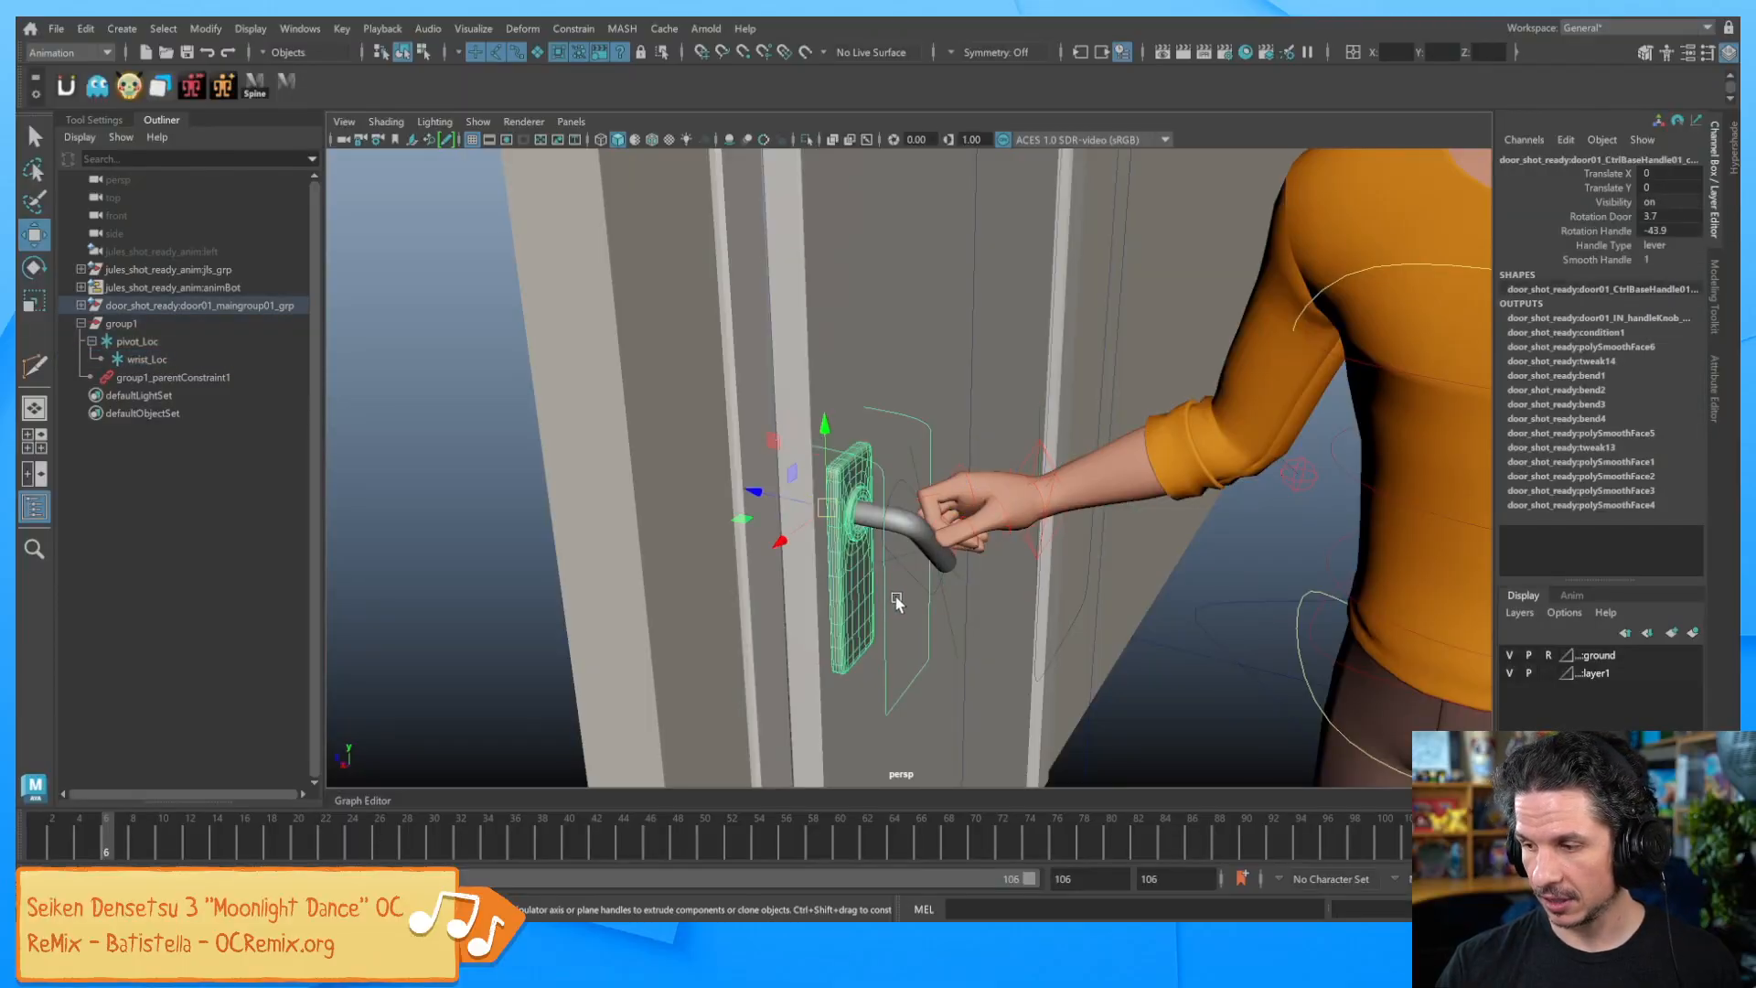
click(1611, 230)
mouse_move(1207, 443)
middle_down()
mouse_move(1251, 442)
mouse_move(1220, 447)
middle_up()
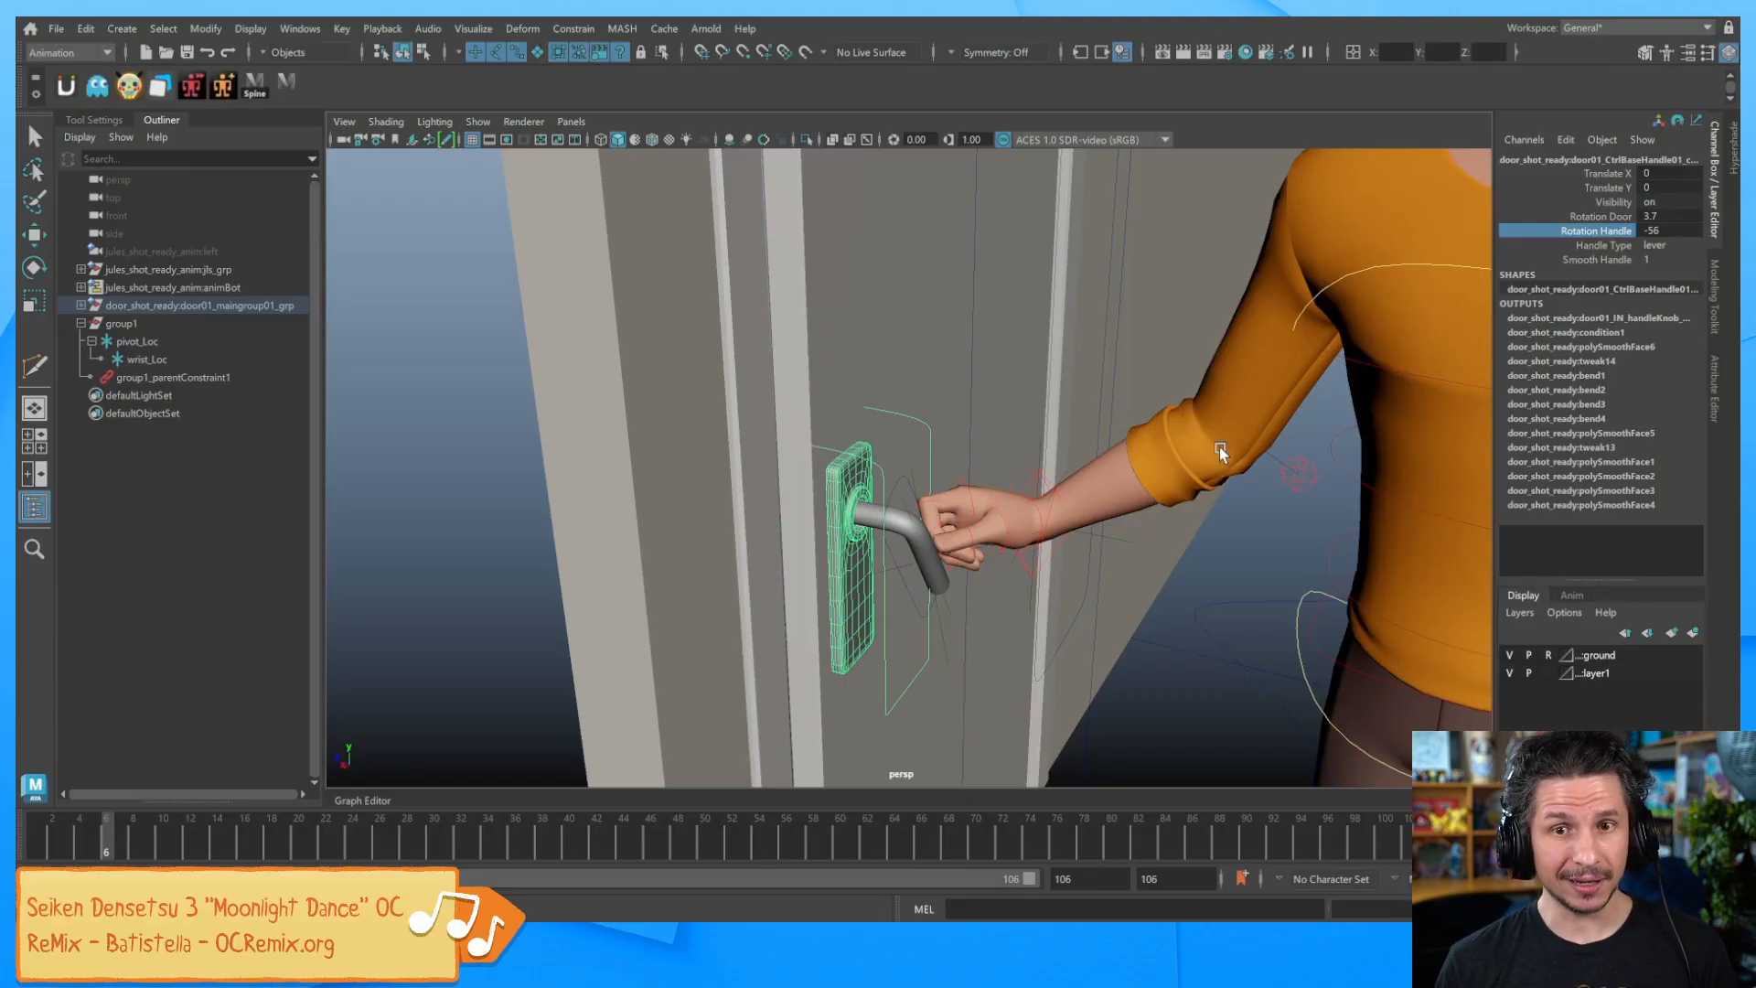
middle_drag(1220, 447, 1406, 584)
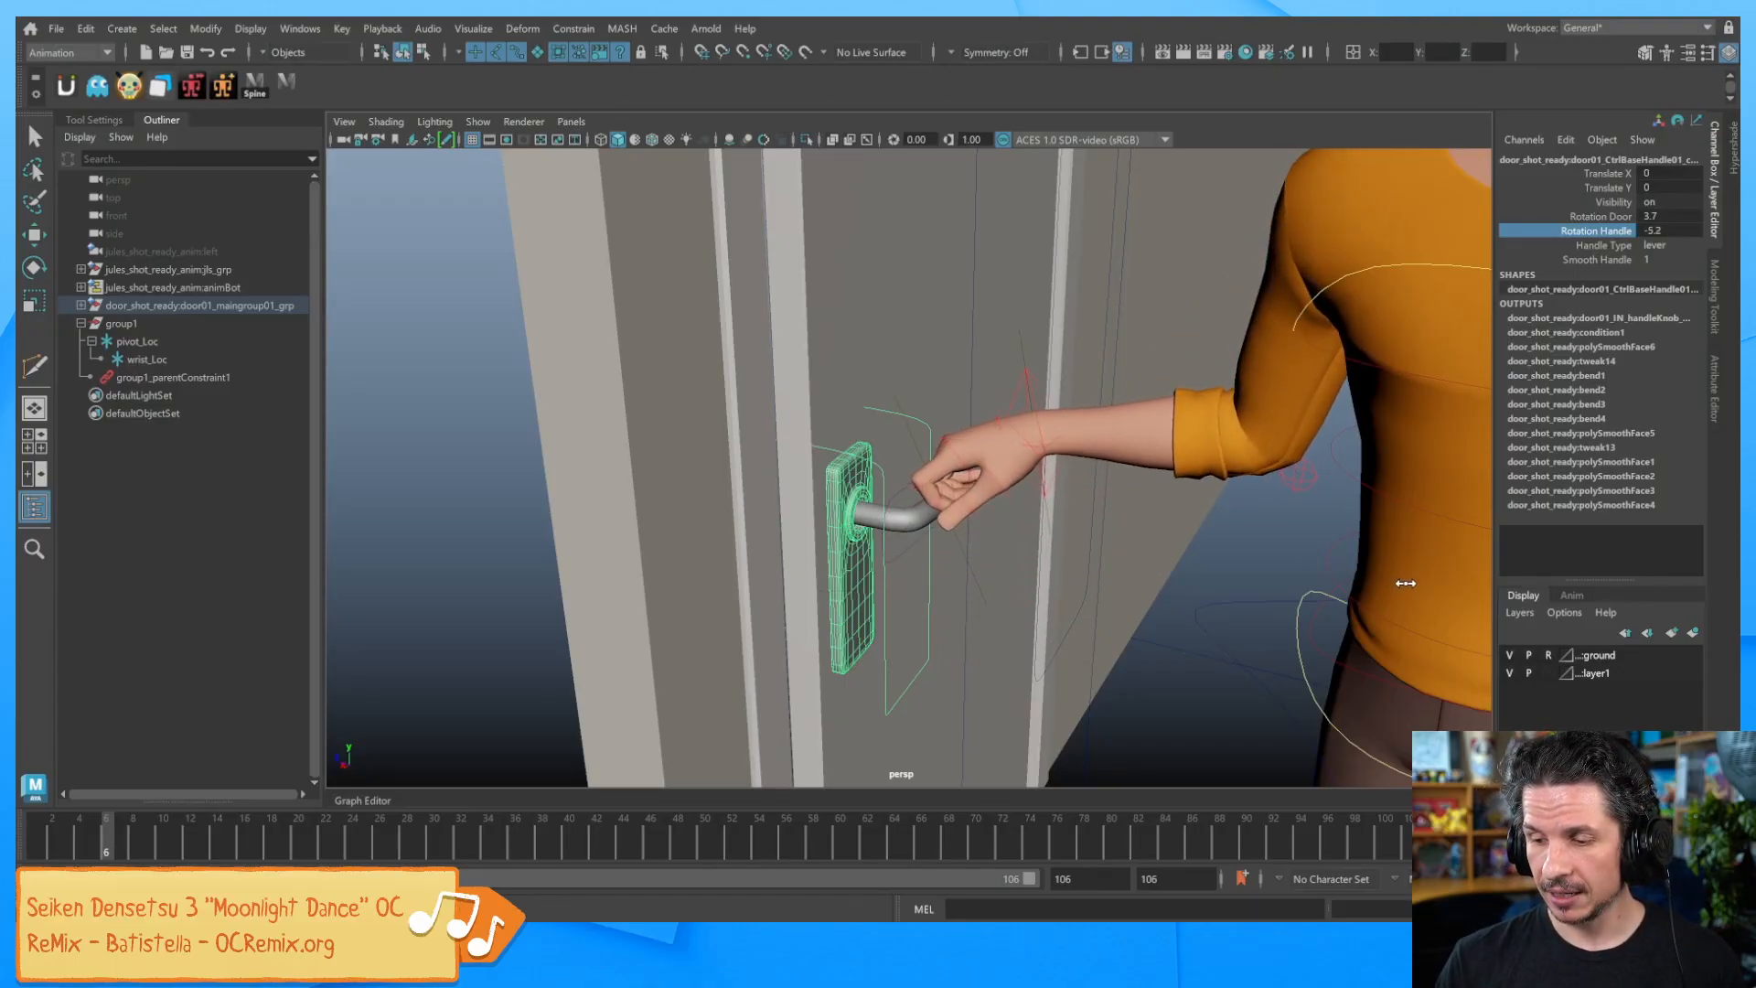
Rotate pivot_Loc to lower the wrist, and move wrist_Loc away from the lever to about -3.1, 3.7, -17.9
click(1023, 357)
key(w)
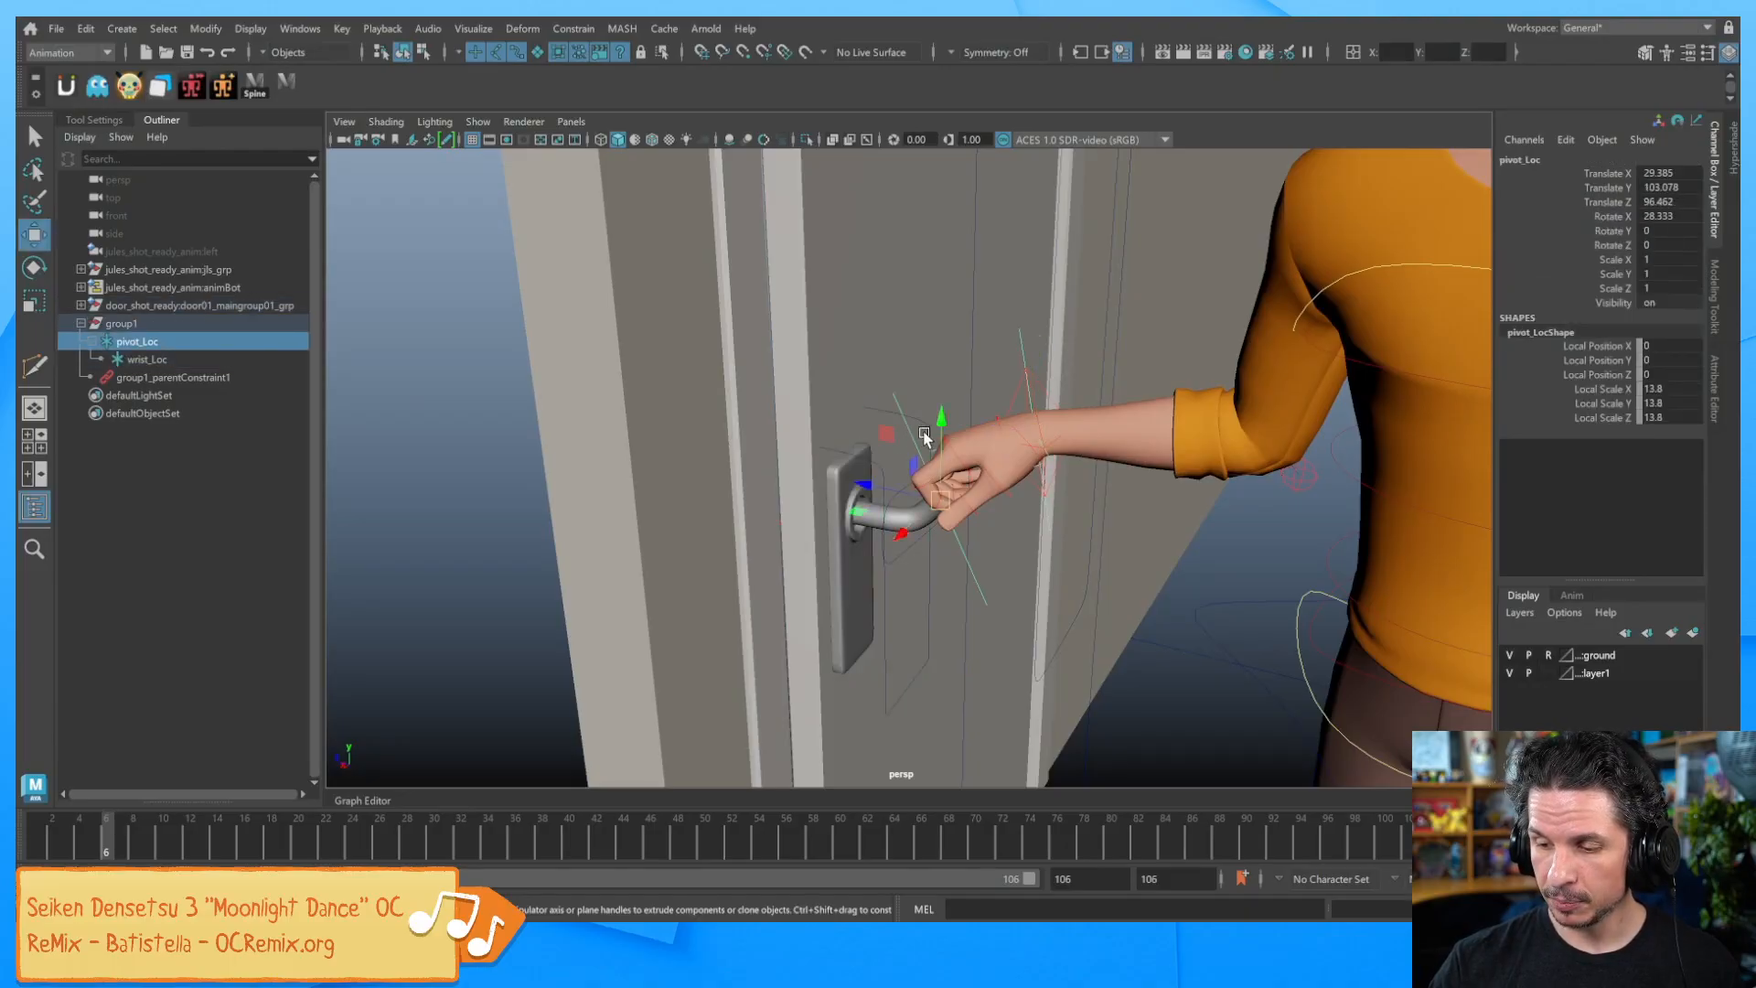
key(e)
drag(1001, 440, 1099, 495)
click(1063, 402)
alt+drag(1063, 439, 1072, 481)
key(w)
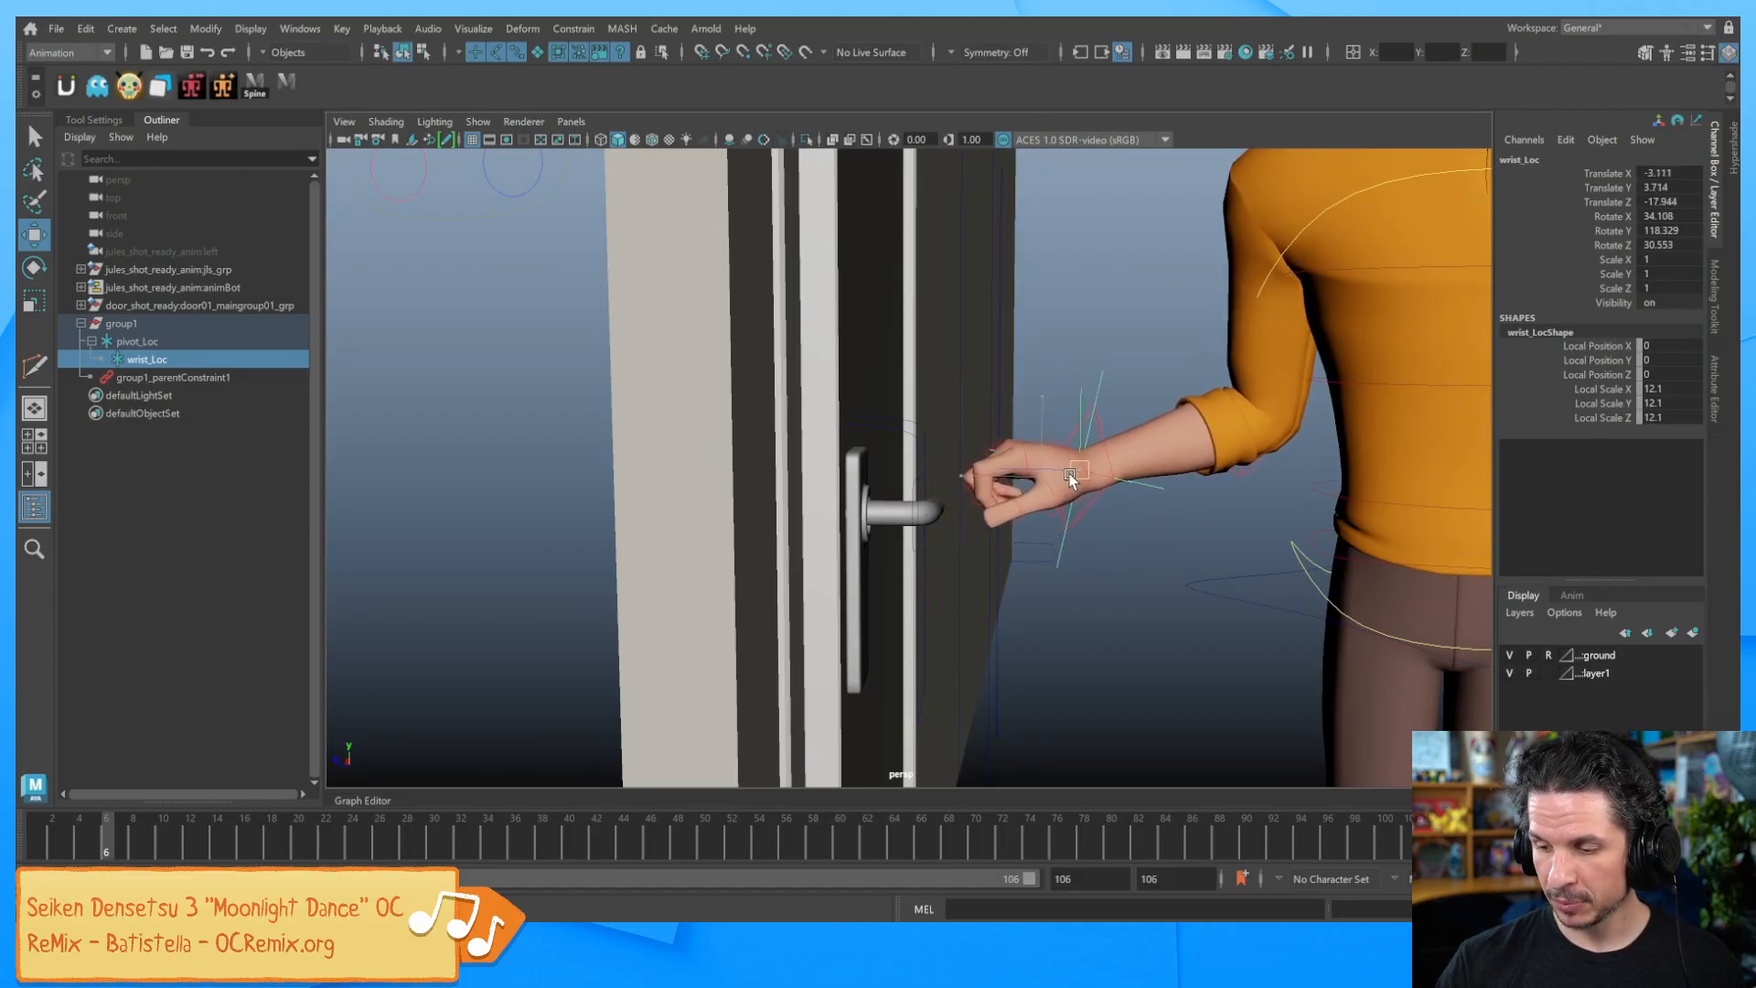
Extend the right index finger toward the lever, rotating its middle joint control to about 15.8 in Y
click(1006, 475)
key(e)
drag(960, 401, 1107, 520)
key(q)
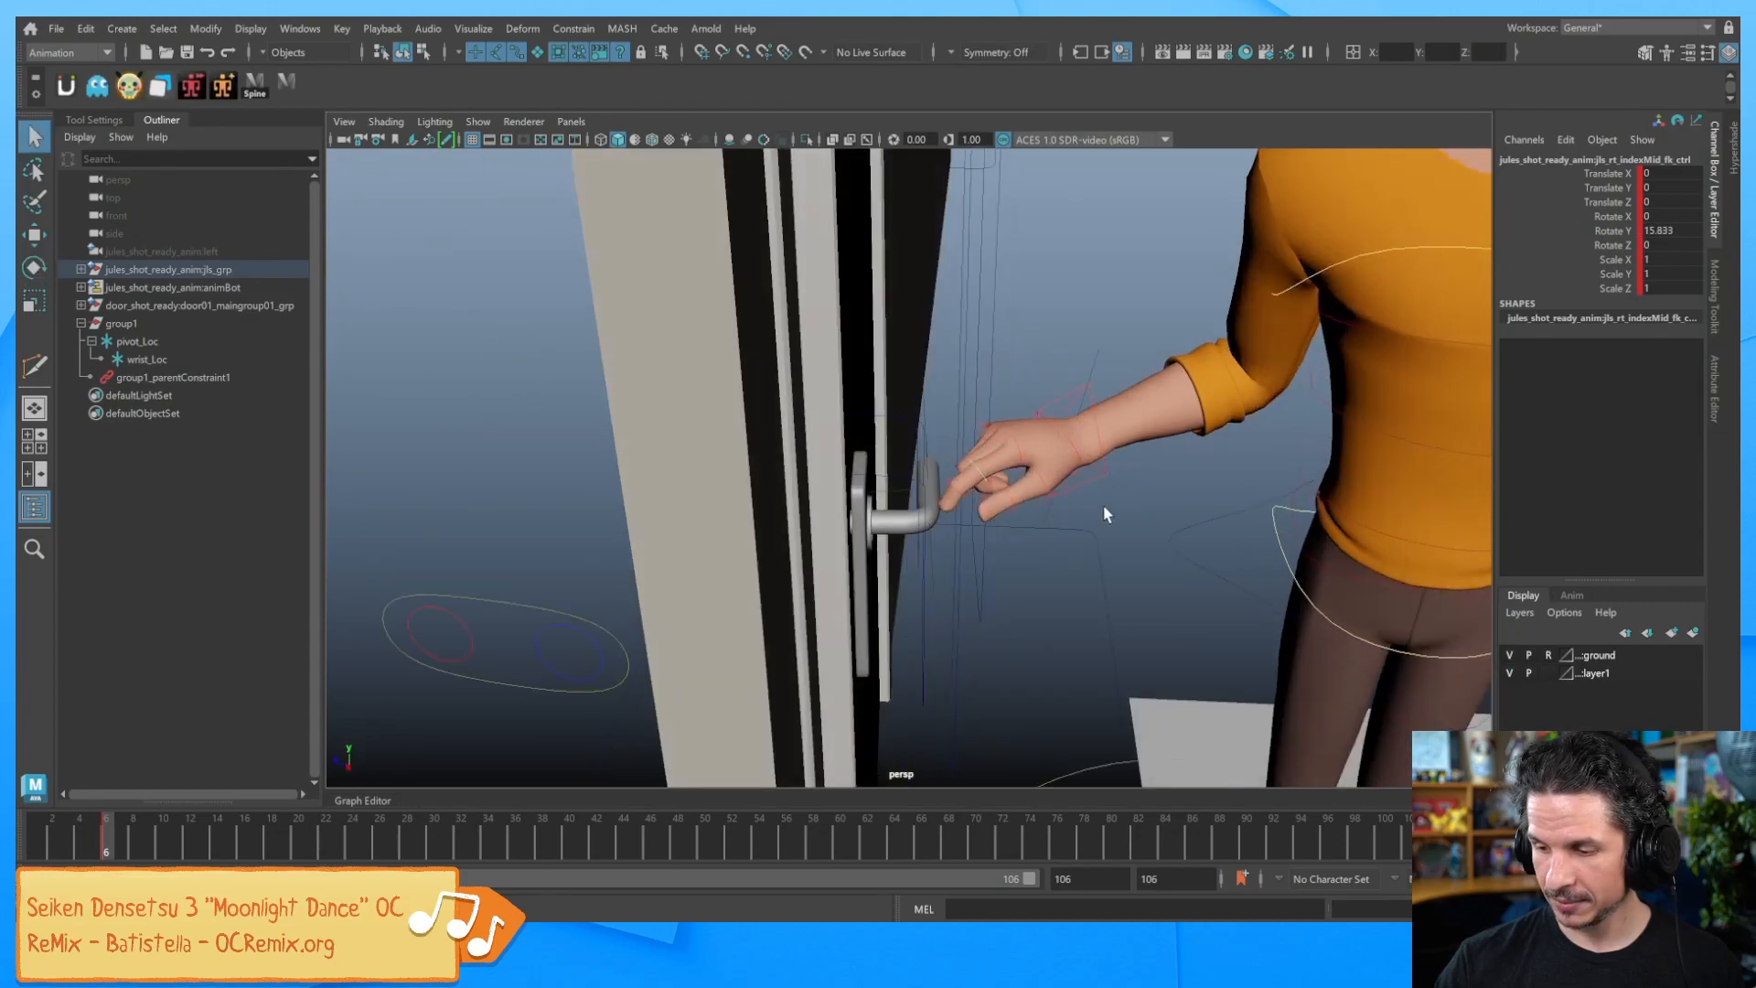
Rotate wrist_Loc to about 63.5, 107.3, 62.2 and move it so the index finger rests on the lever
click(1104, 409)
key(e)
alt+drag(1105, 410, 1064, 512)
key(w)
drag(1076, 448, 919, 533)
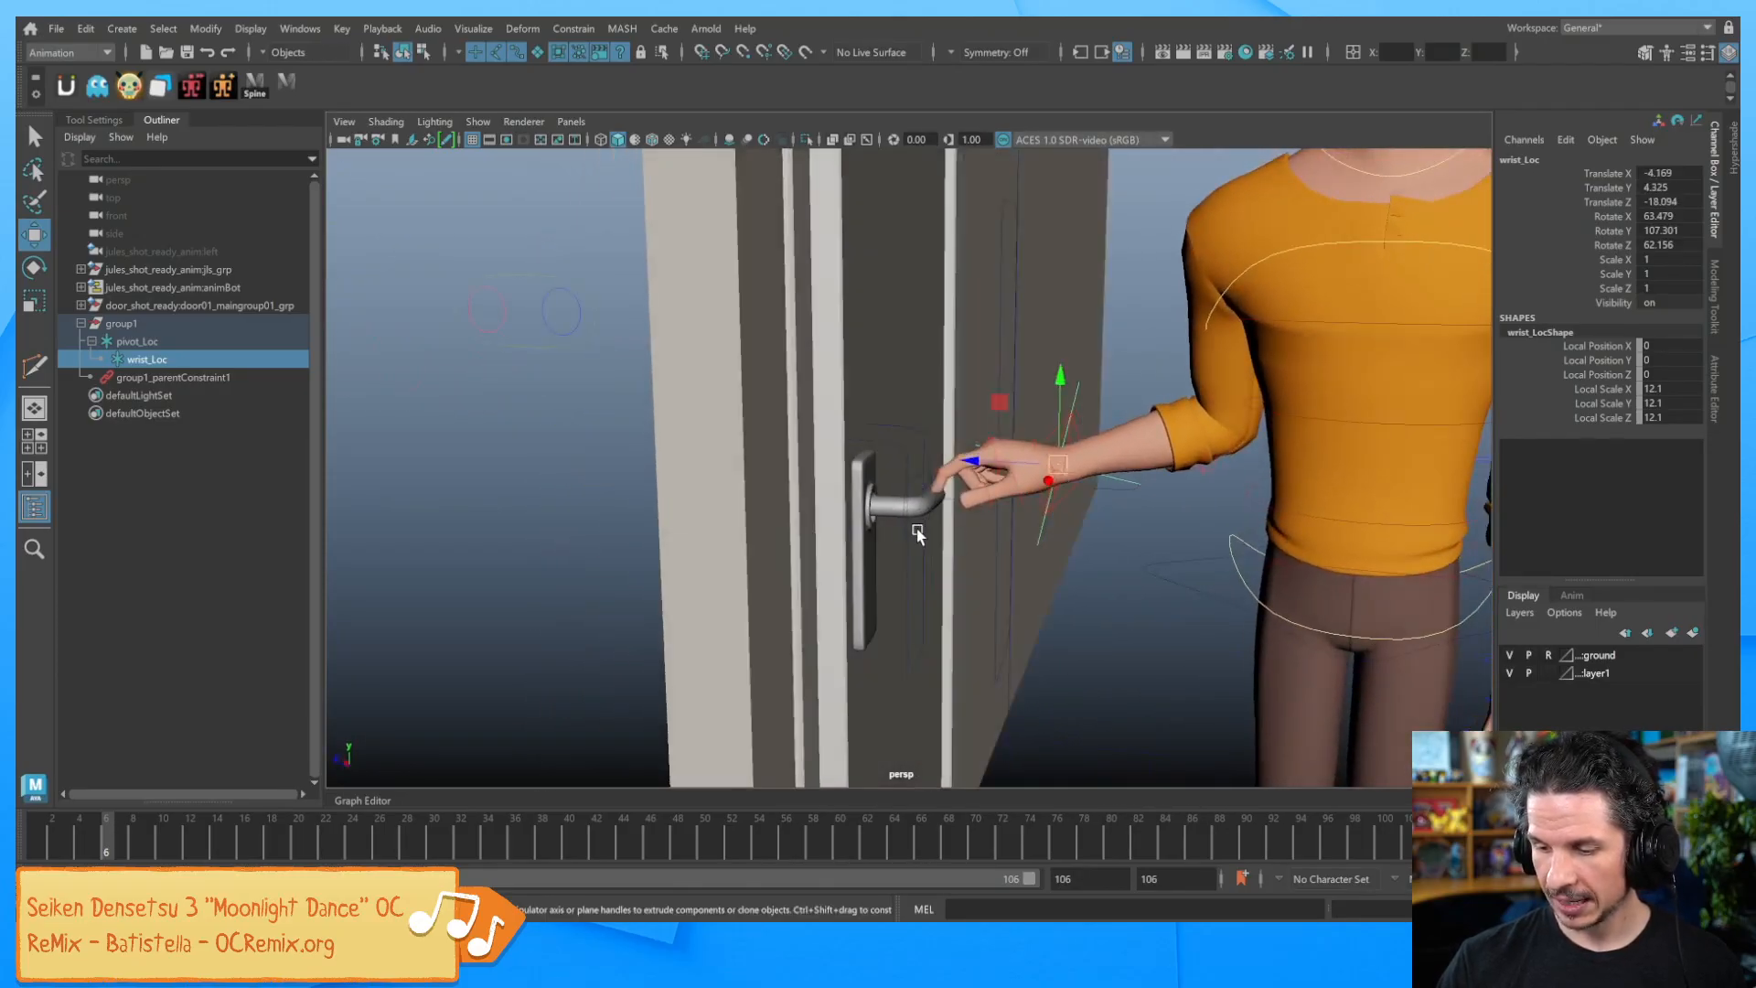
Turn the lever further down with the Rotation Handle attribute on the handle base control
click(902, 531)
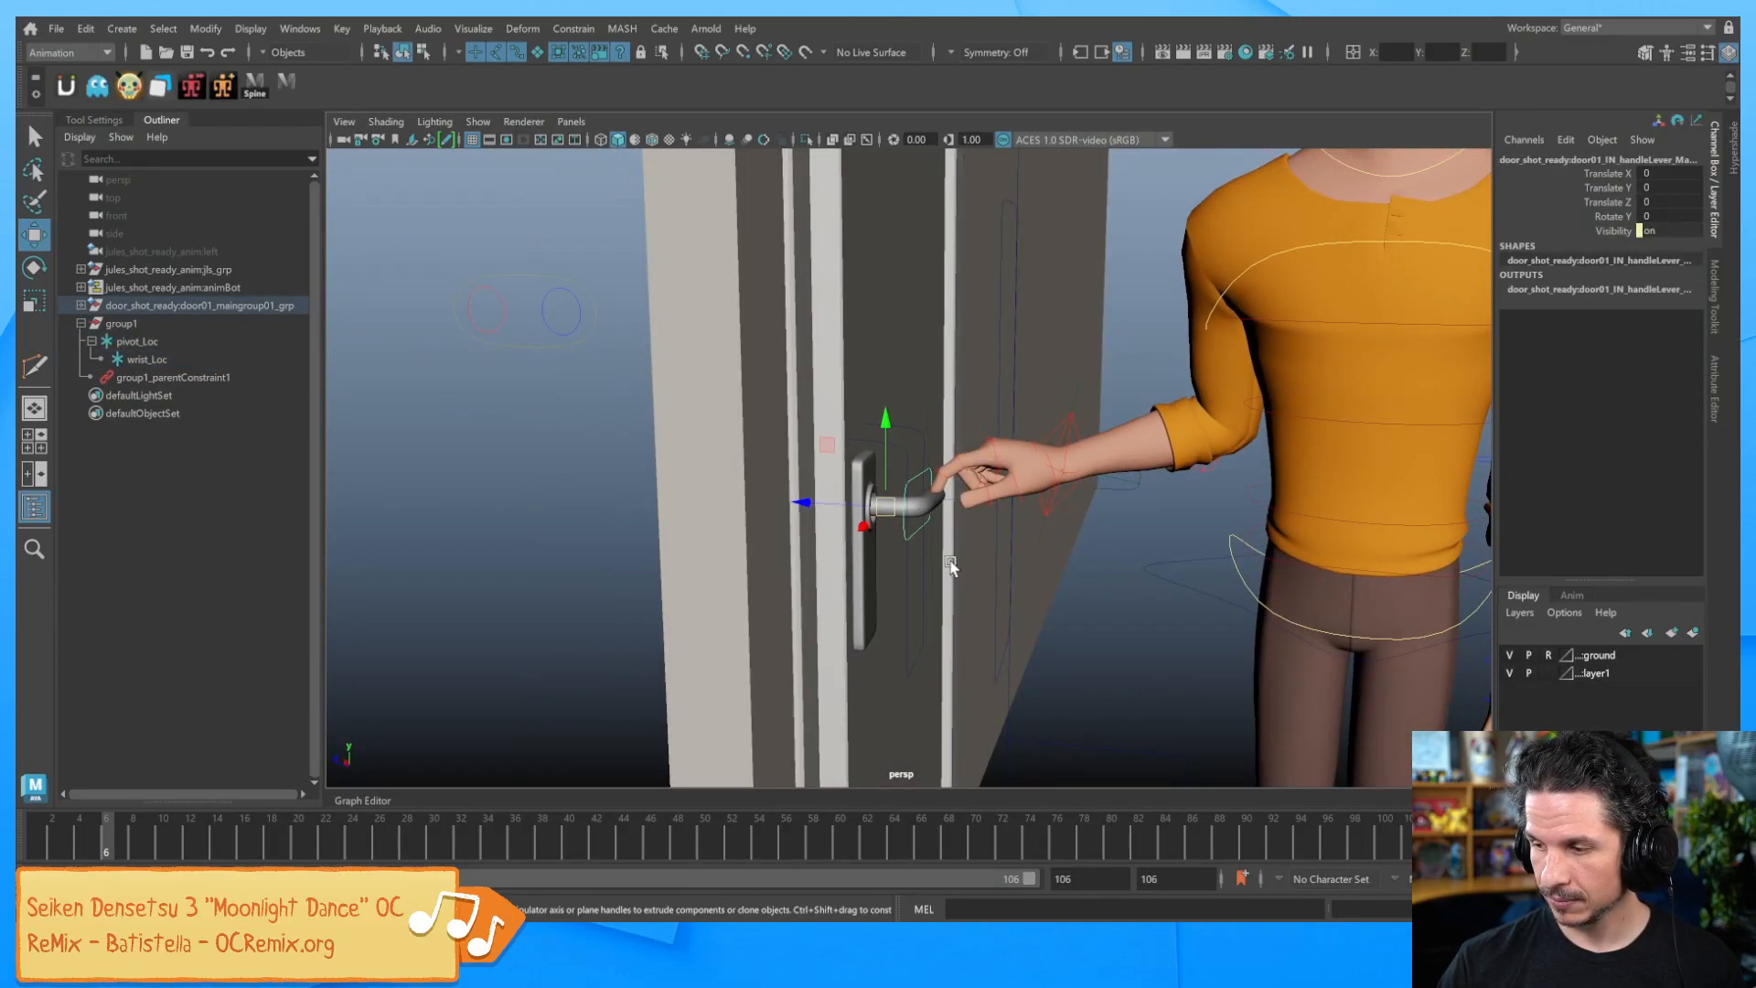
click(901, 593)
click(1613, 230)
middle_drag(1228, 397, 1171, 454)
Rotate pivot_Loc to about 33.7, -21.5, -6.4 to tilt the hand over the lowered lever
alt+drag(1041, 545, 985, 463)
click(945, 455)
key(e)
alt+drag(1066, 537, 1061, 588)
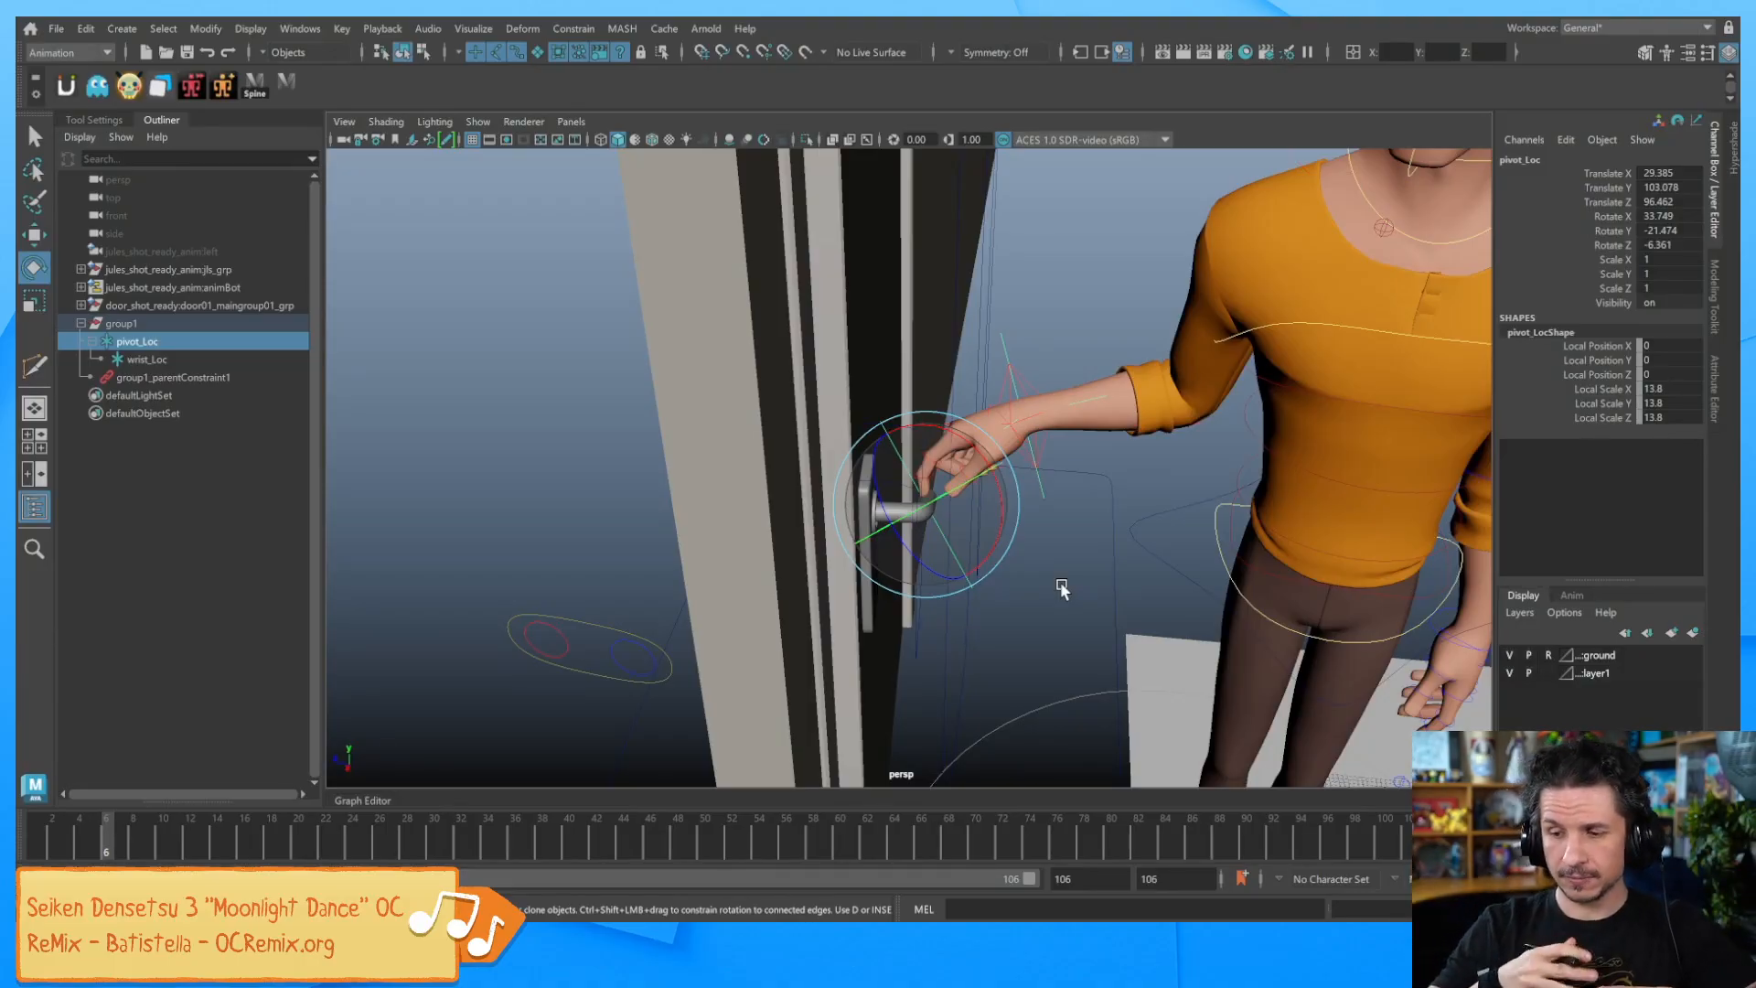
Move wrist_Loc to about -6.7, -0.4, -13.7 and rotate pivot_Loc to about 31.8 in X to settle the hand
click(1003, 344)
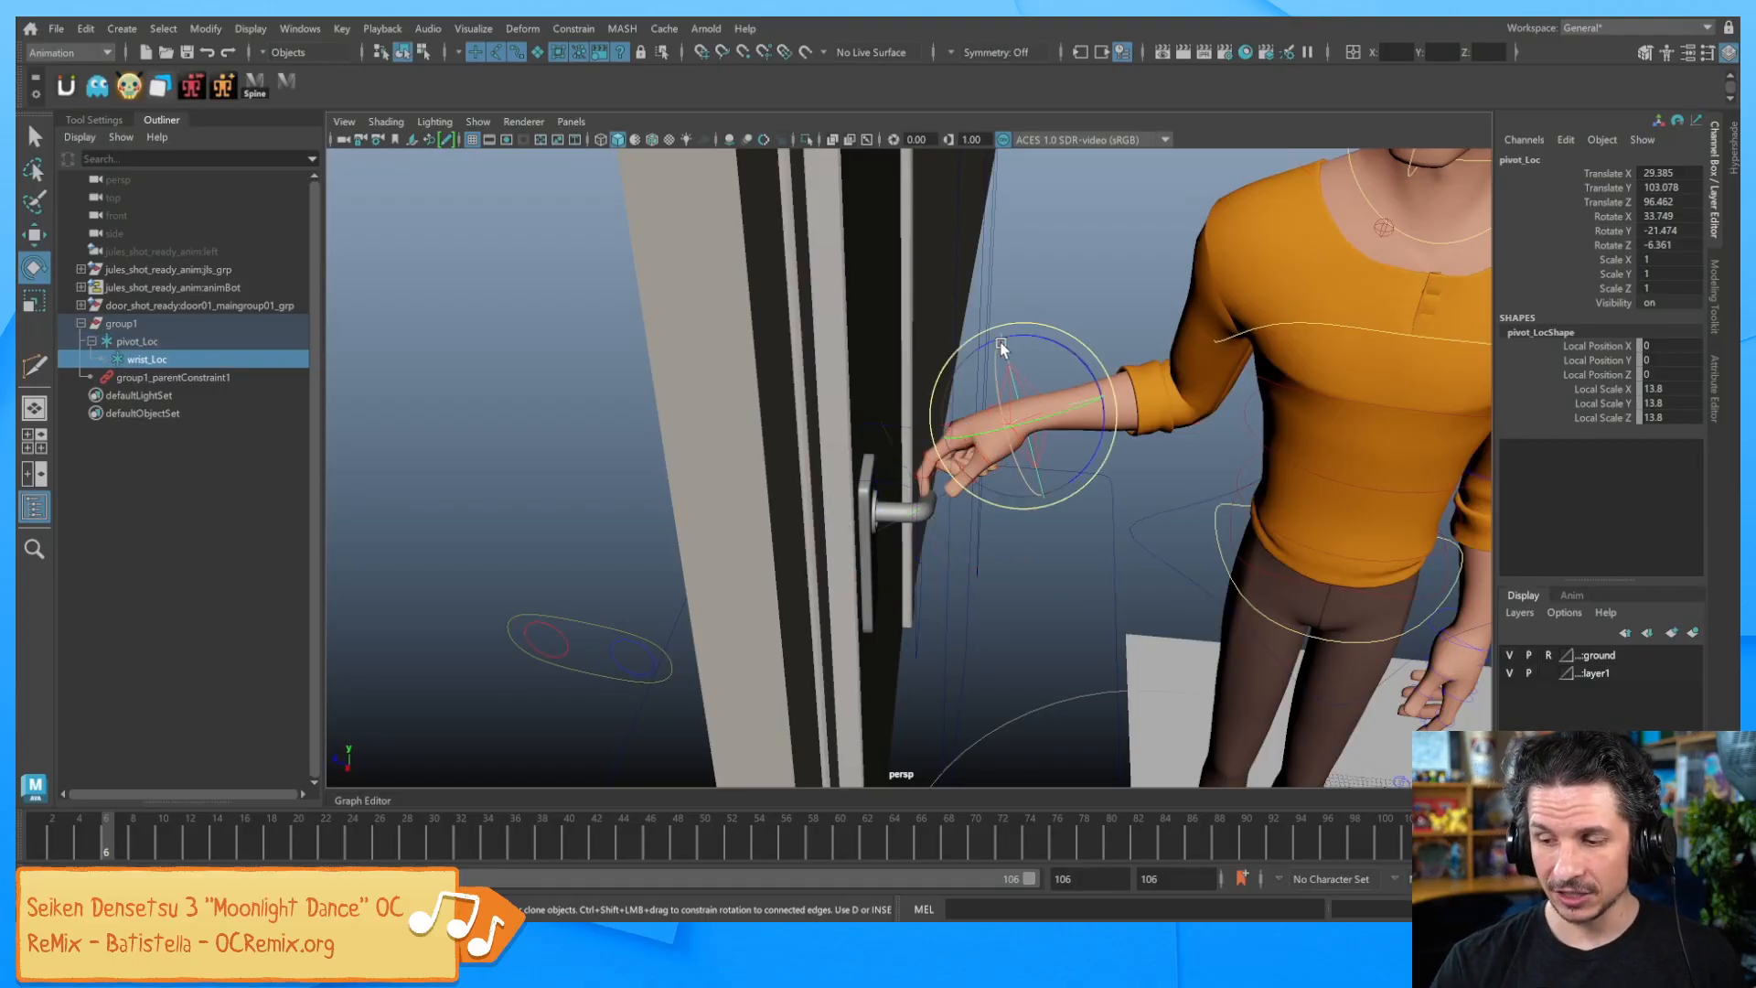
key(w)
alt+drag(1048, 403, 1085, 413)
mouse_move(980, 369)
mouse_down()
mouse_move(939, 411)
mouse_move(1000, 409)
mouse_move(923, 408)
mouse_move(971, 395)
mouse_up()
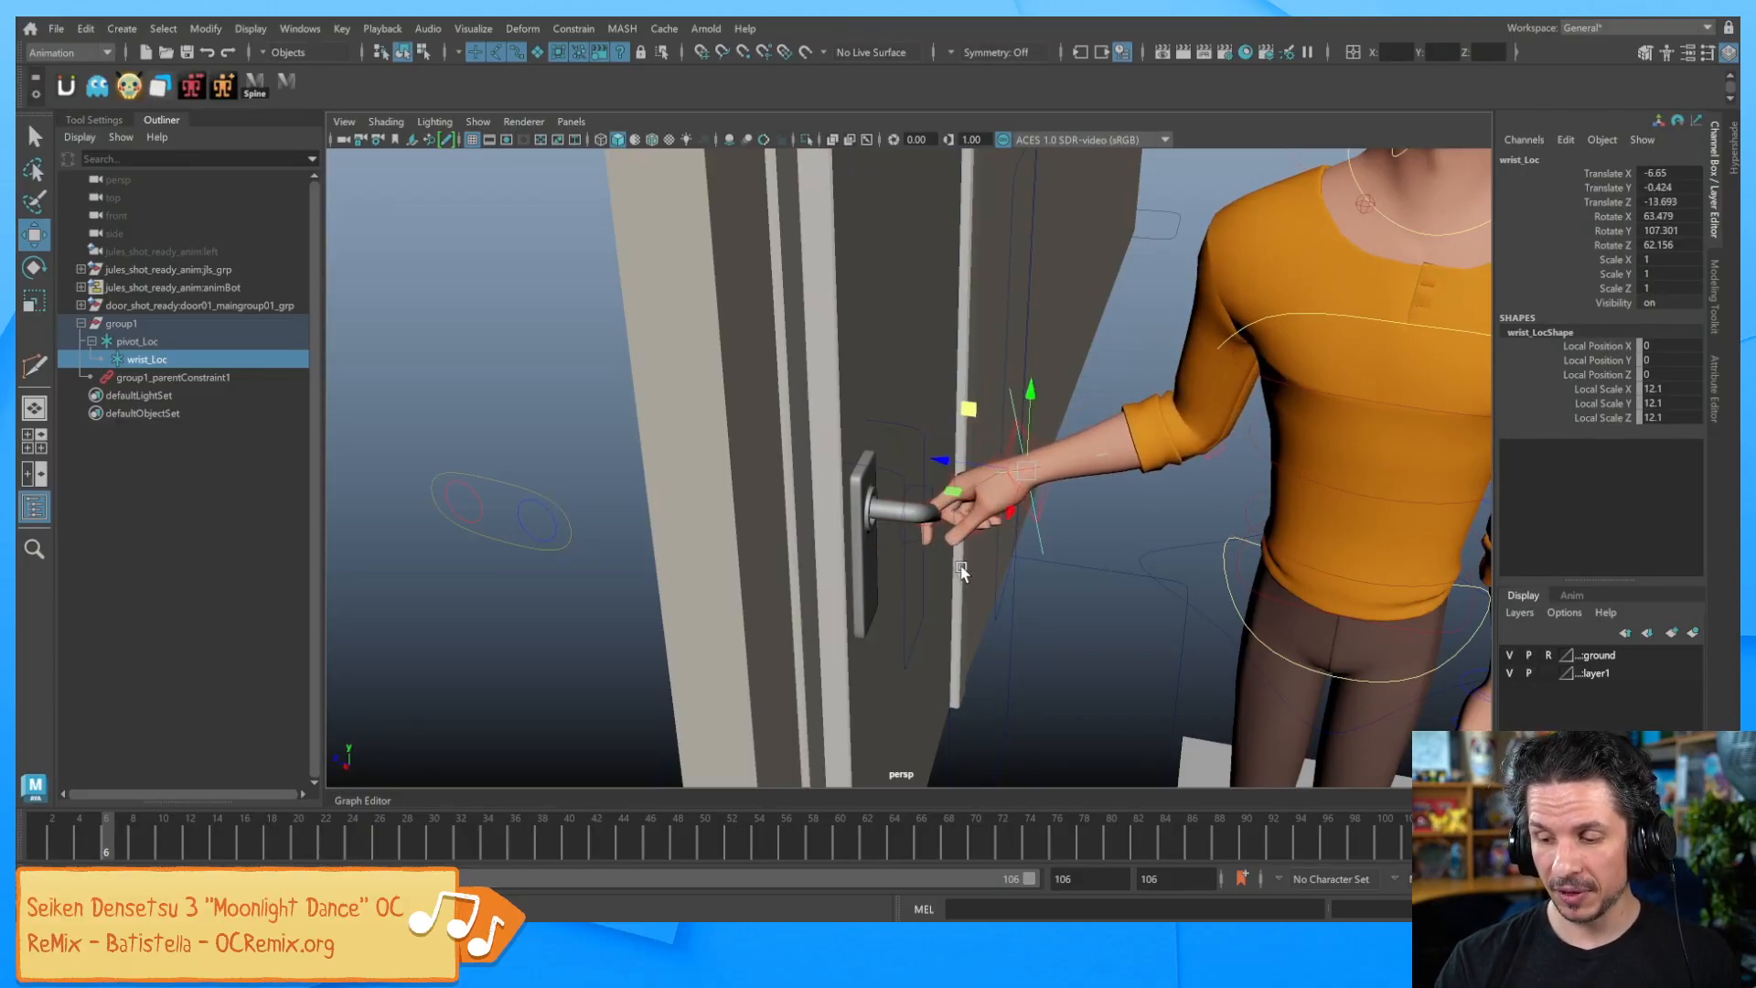
key(Up)
key(e)
drag(1003, 494, 1103, 505)
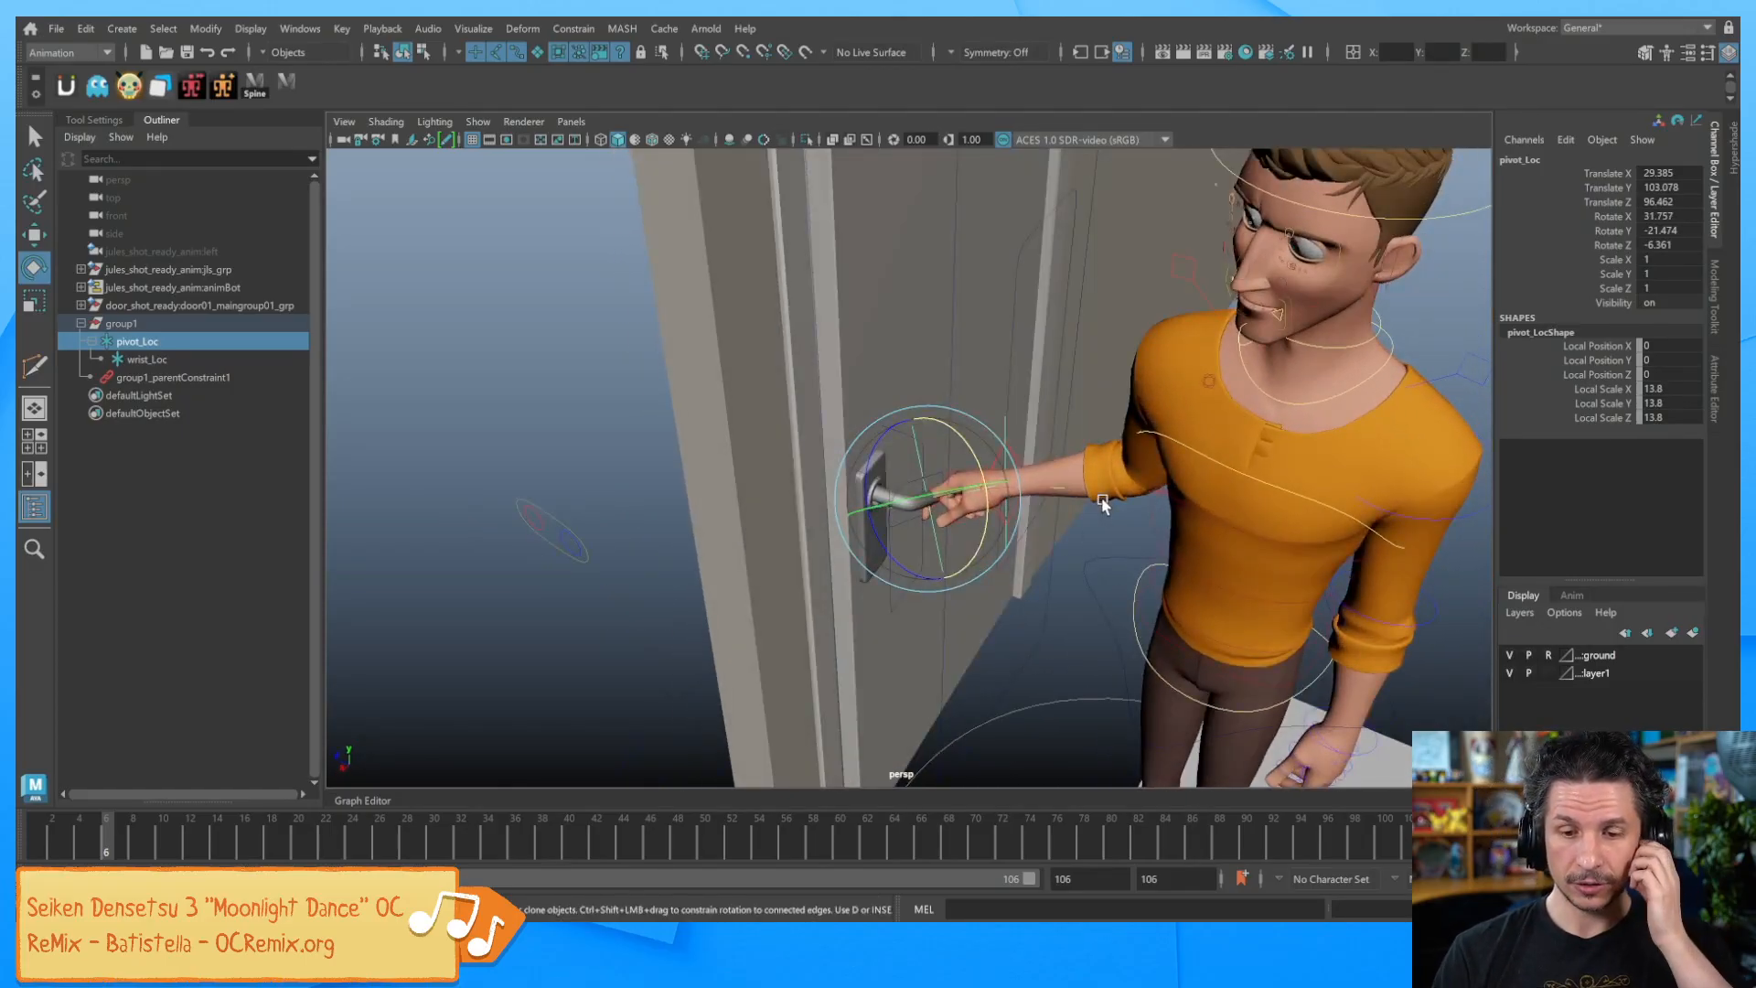
Rename group1 as doorFollow_grp
click(123, 324)
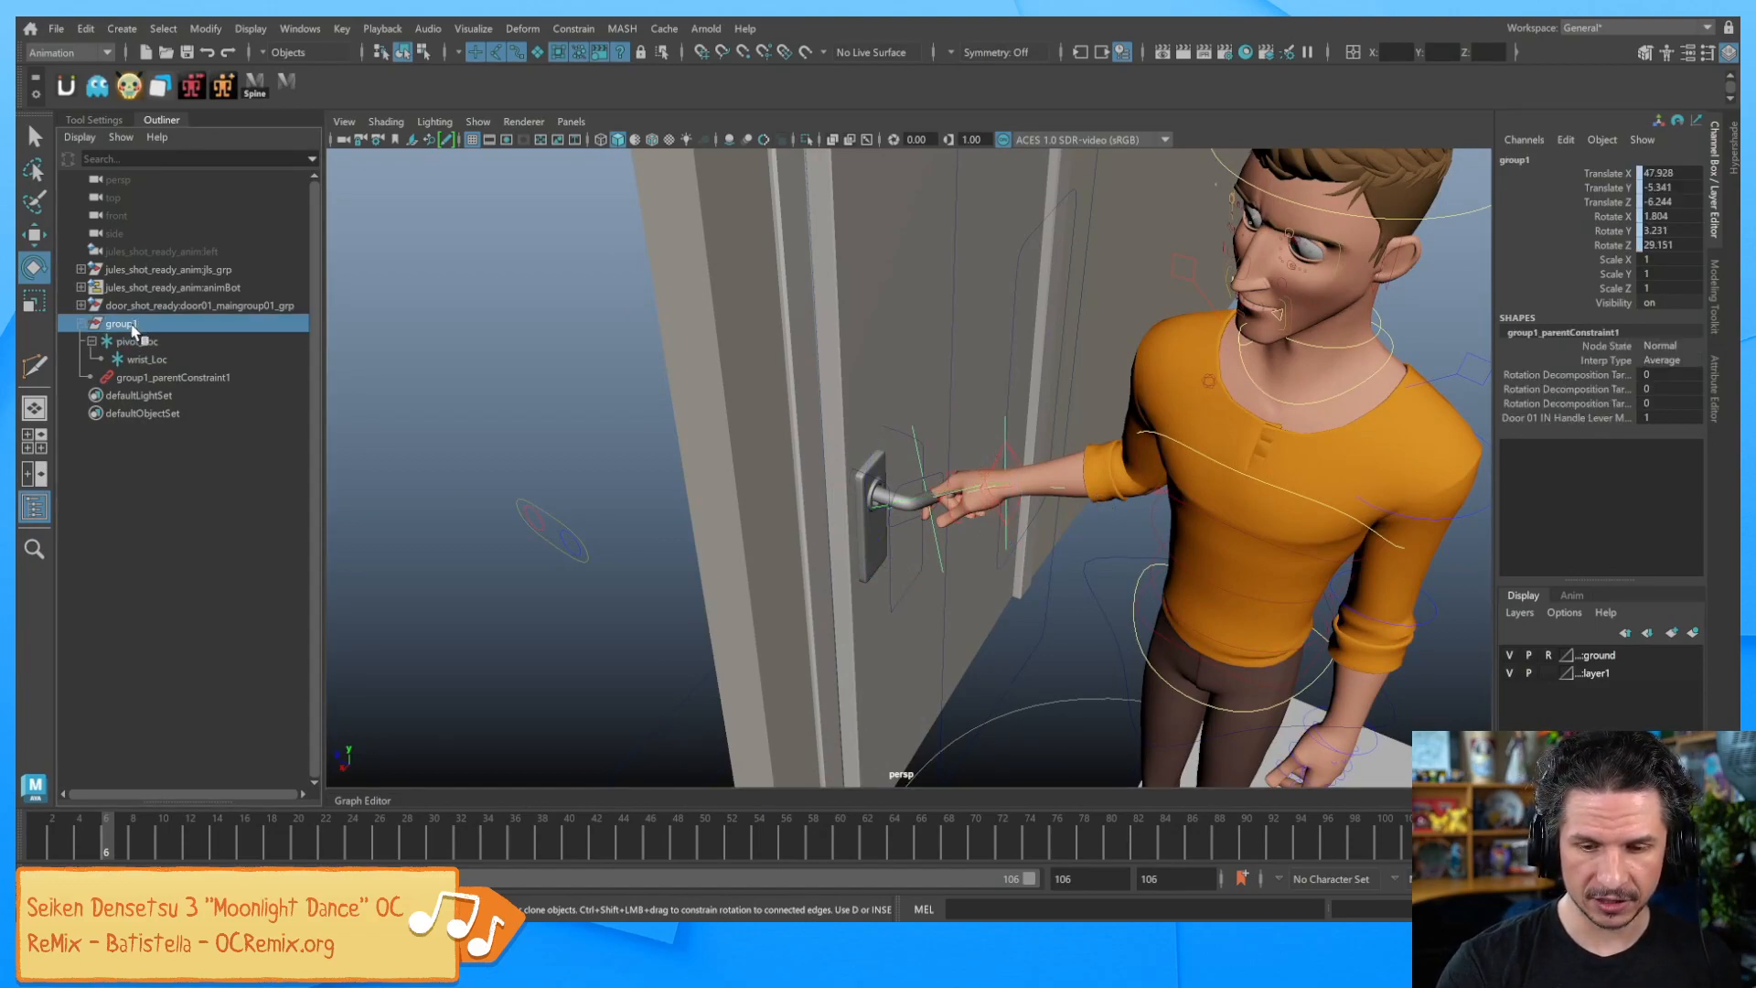
double_click(134, 323)
text(f)
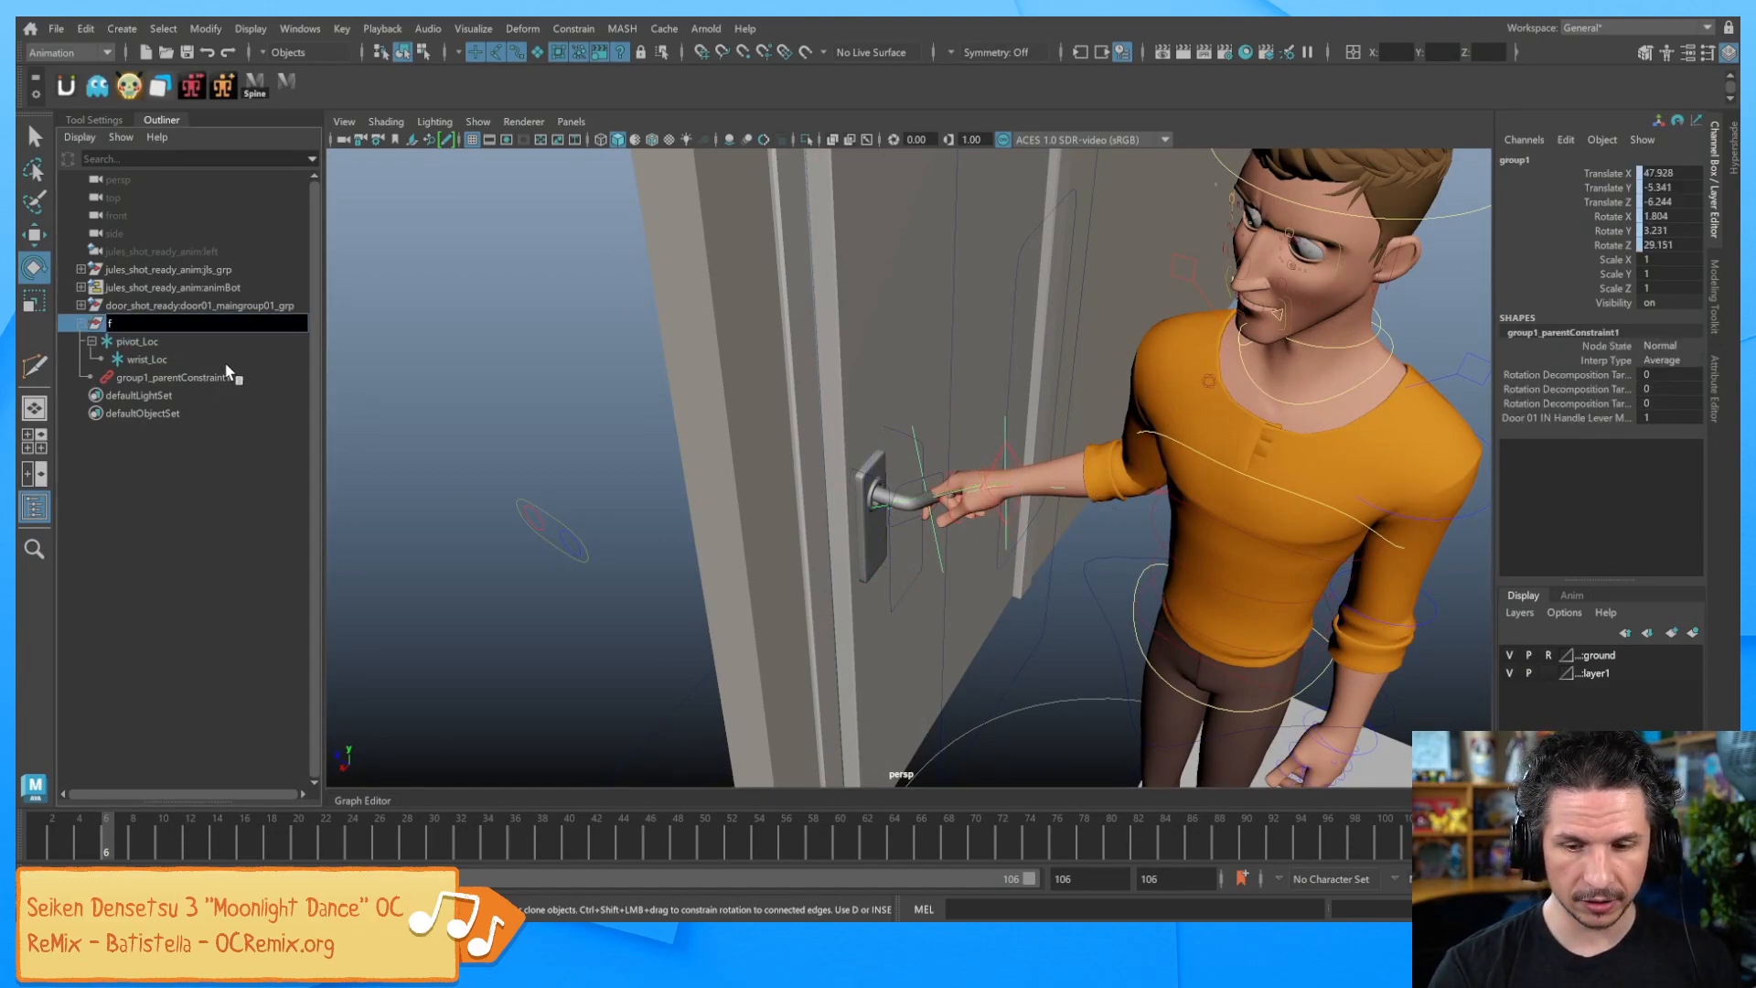
key(BackSpace)
text(door)
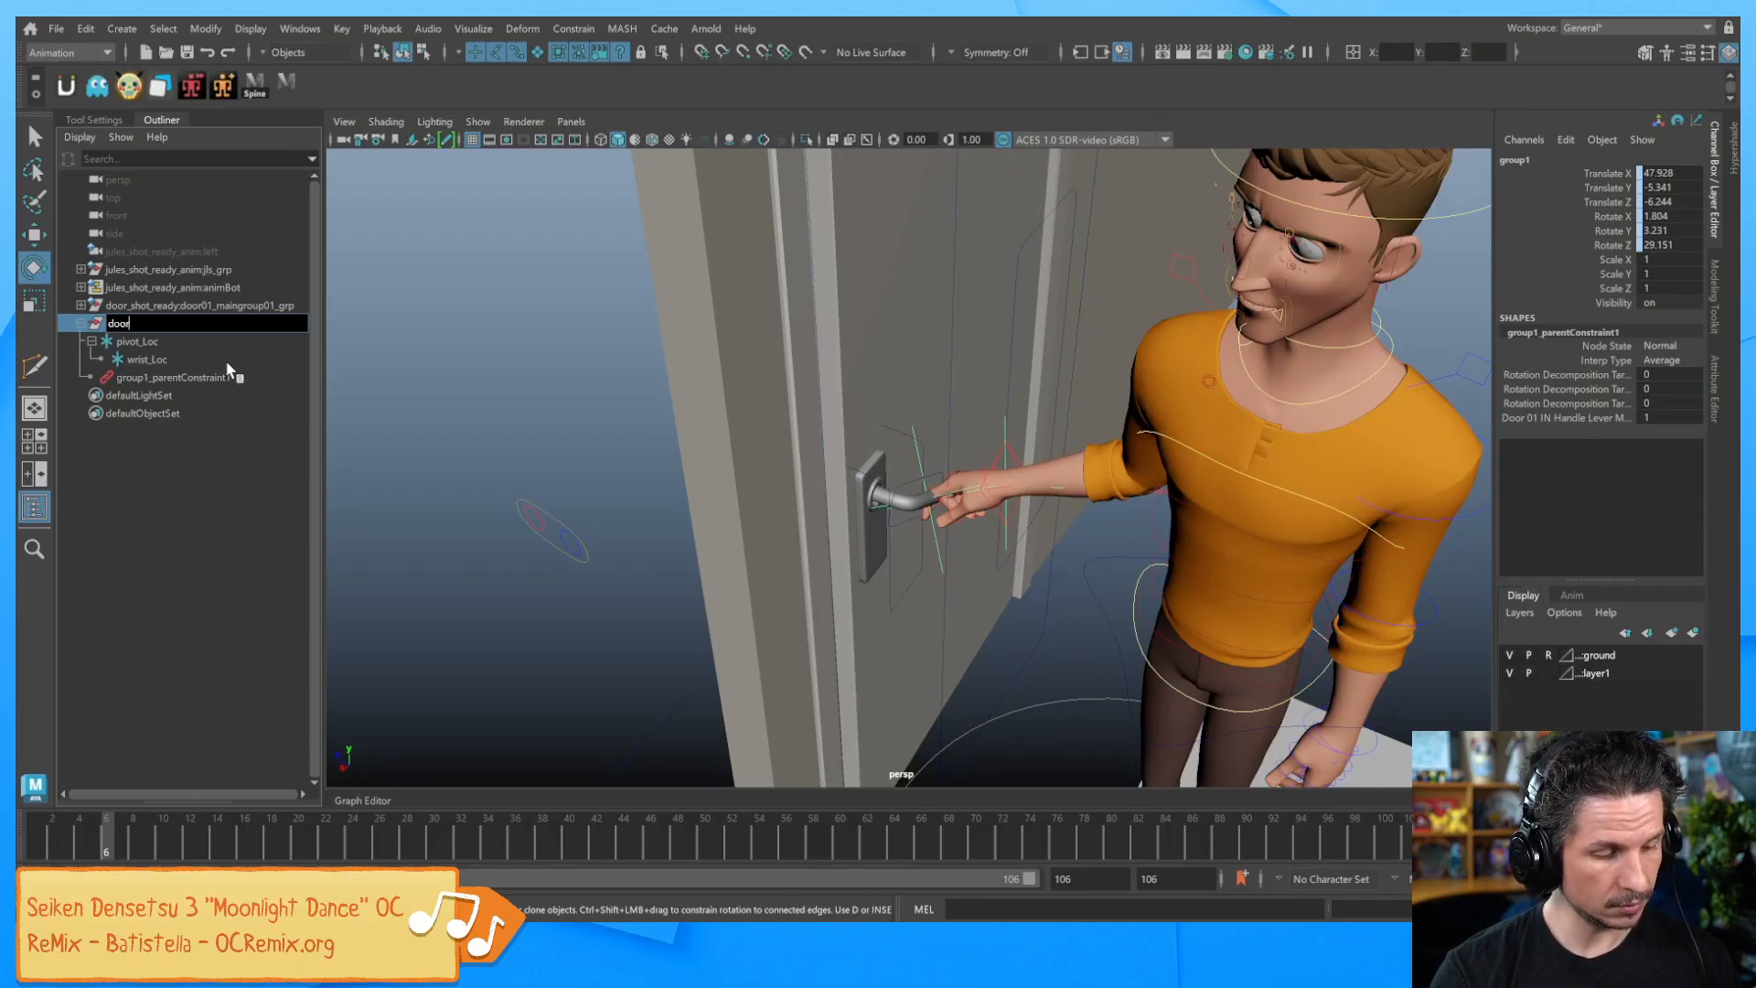
text(Follow_f)
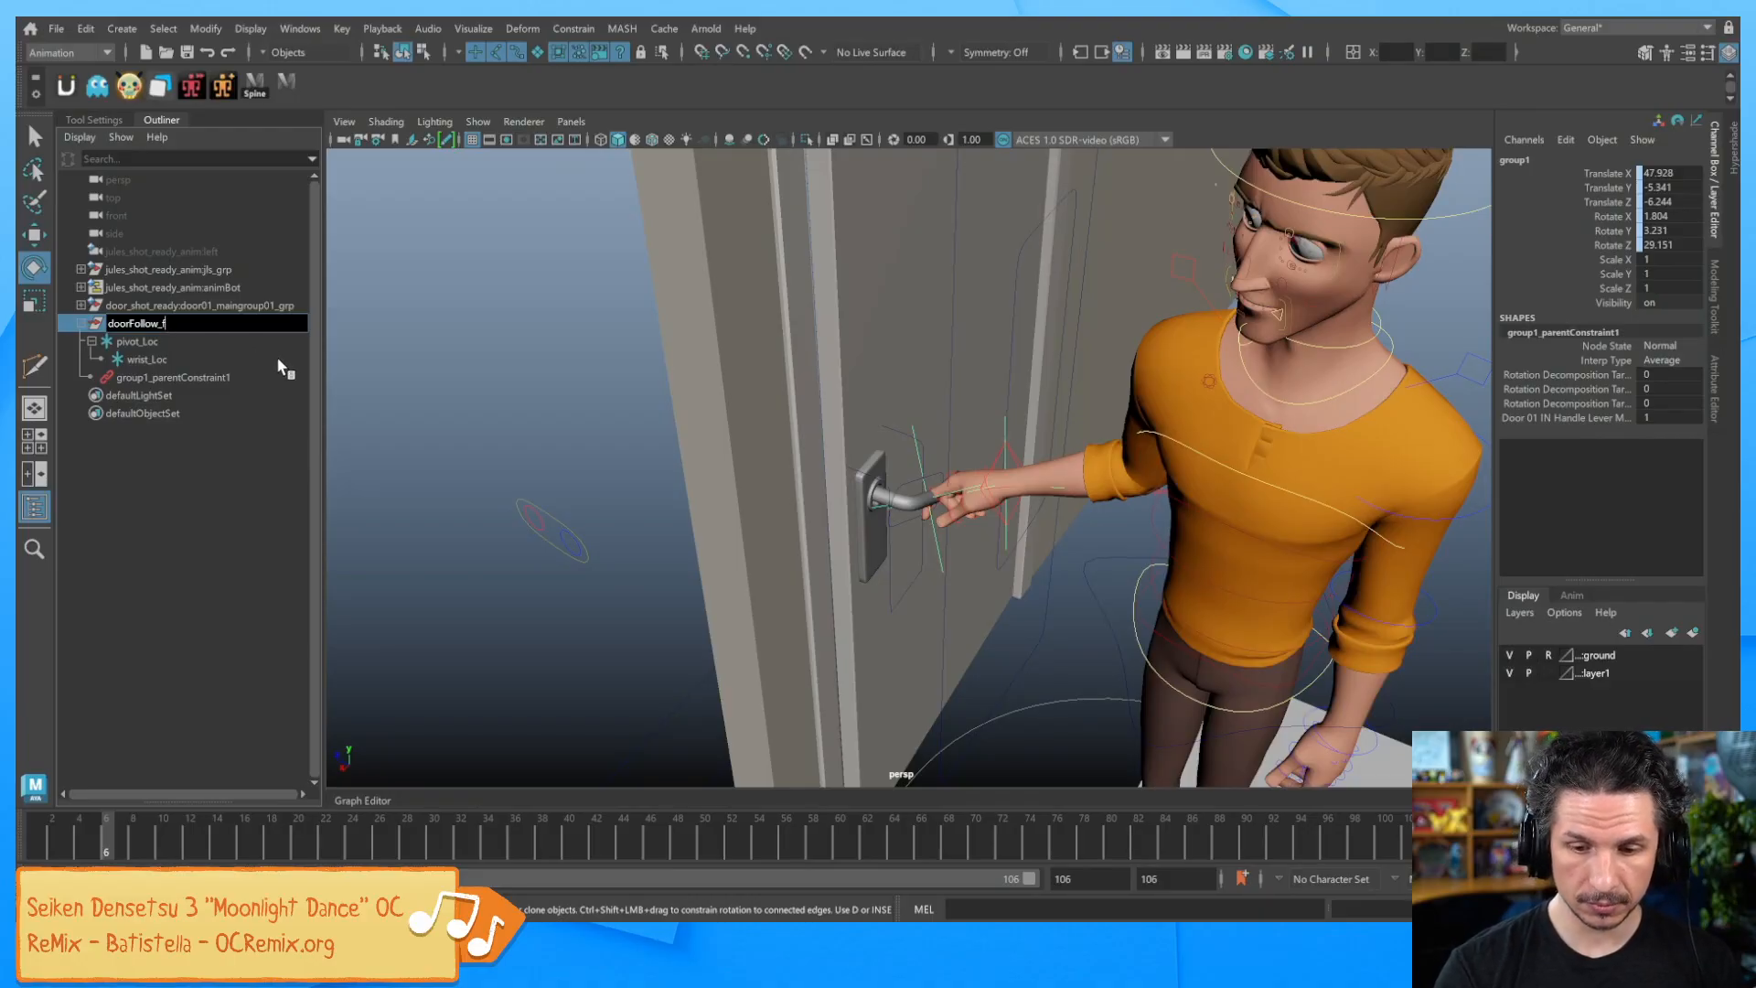
key(BackSpace)
text(grp)
key(Return)
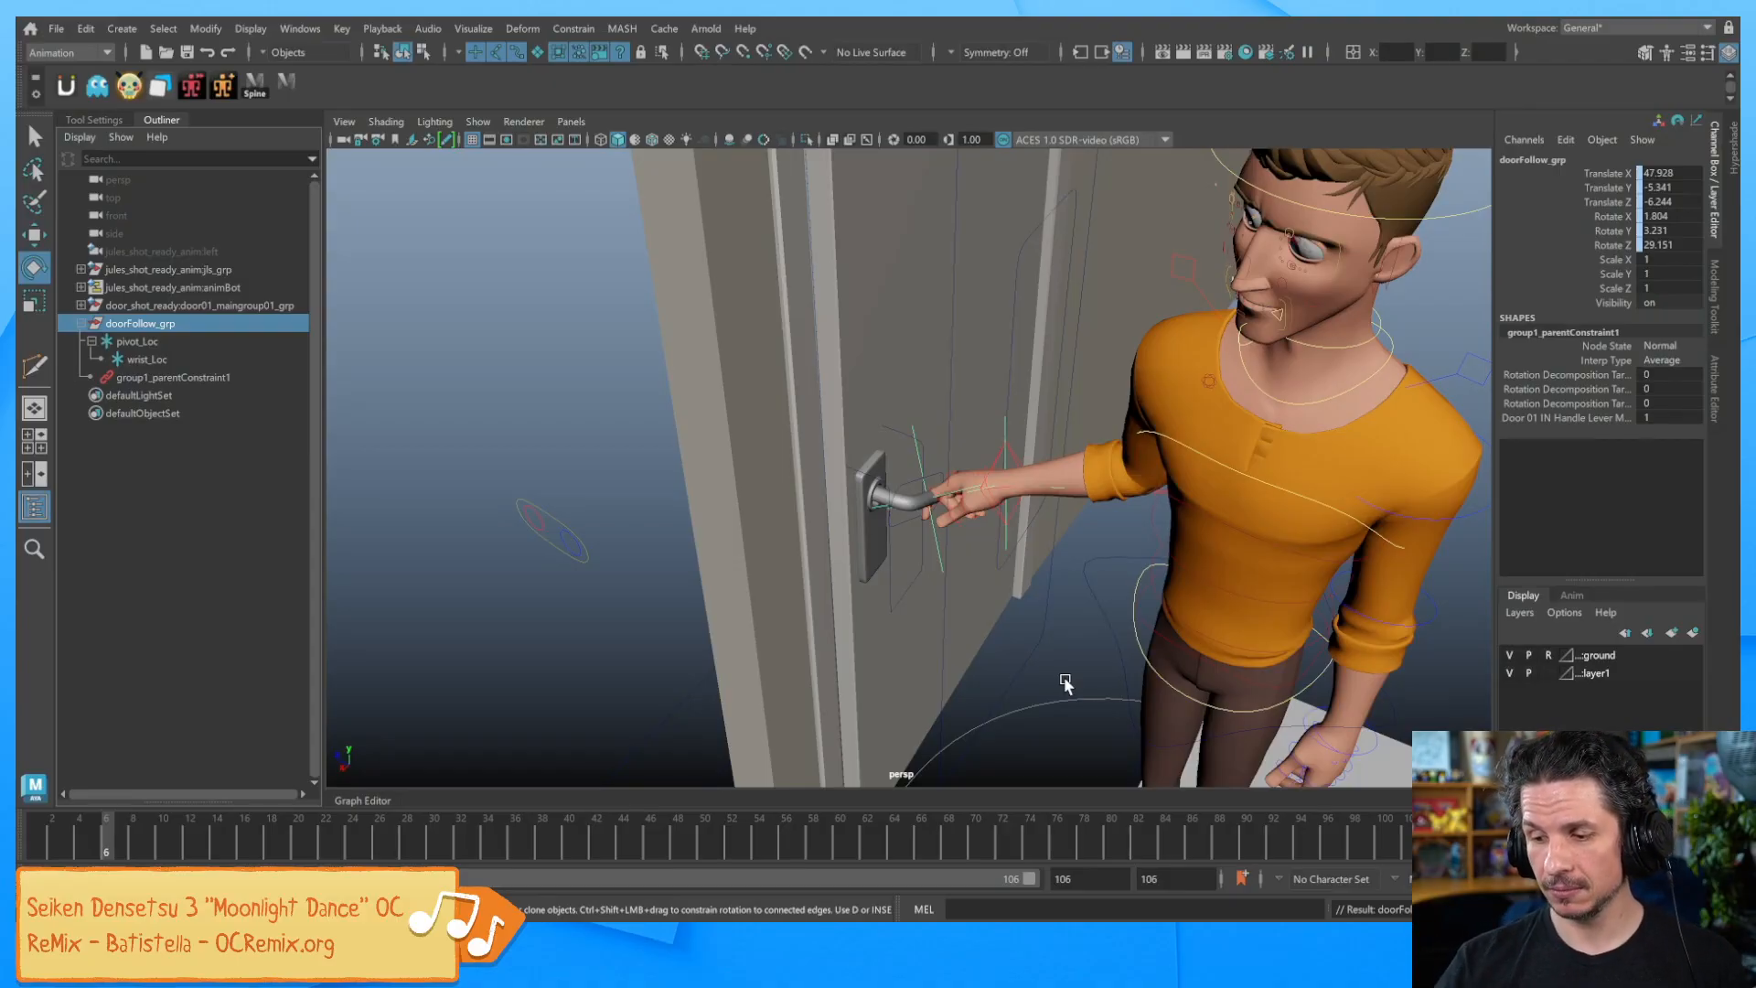
Undo the group rename, the latest wrist_Loc and pivot_Loc adjustments, and the last Rotation Handle change
click(1010, 420)
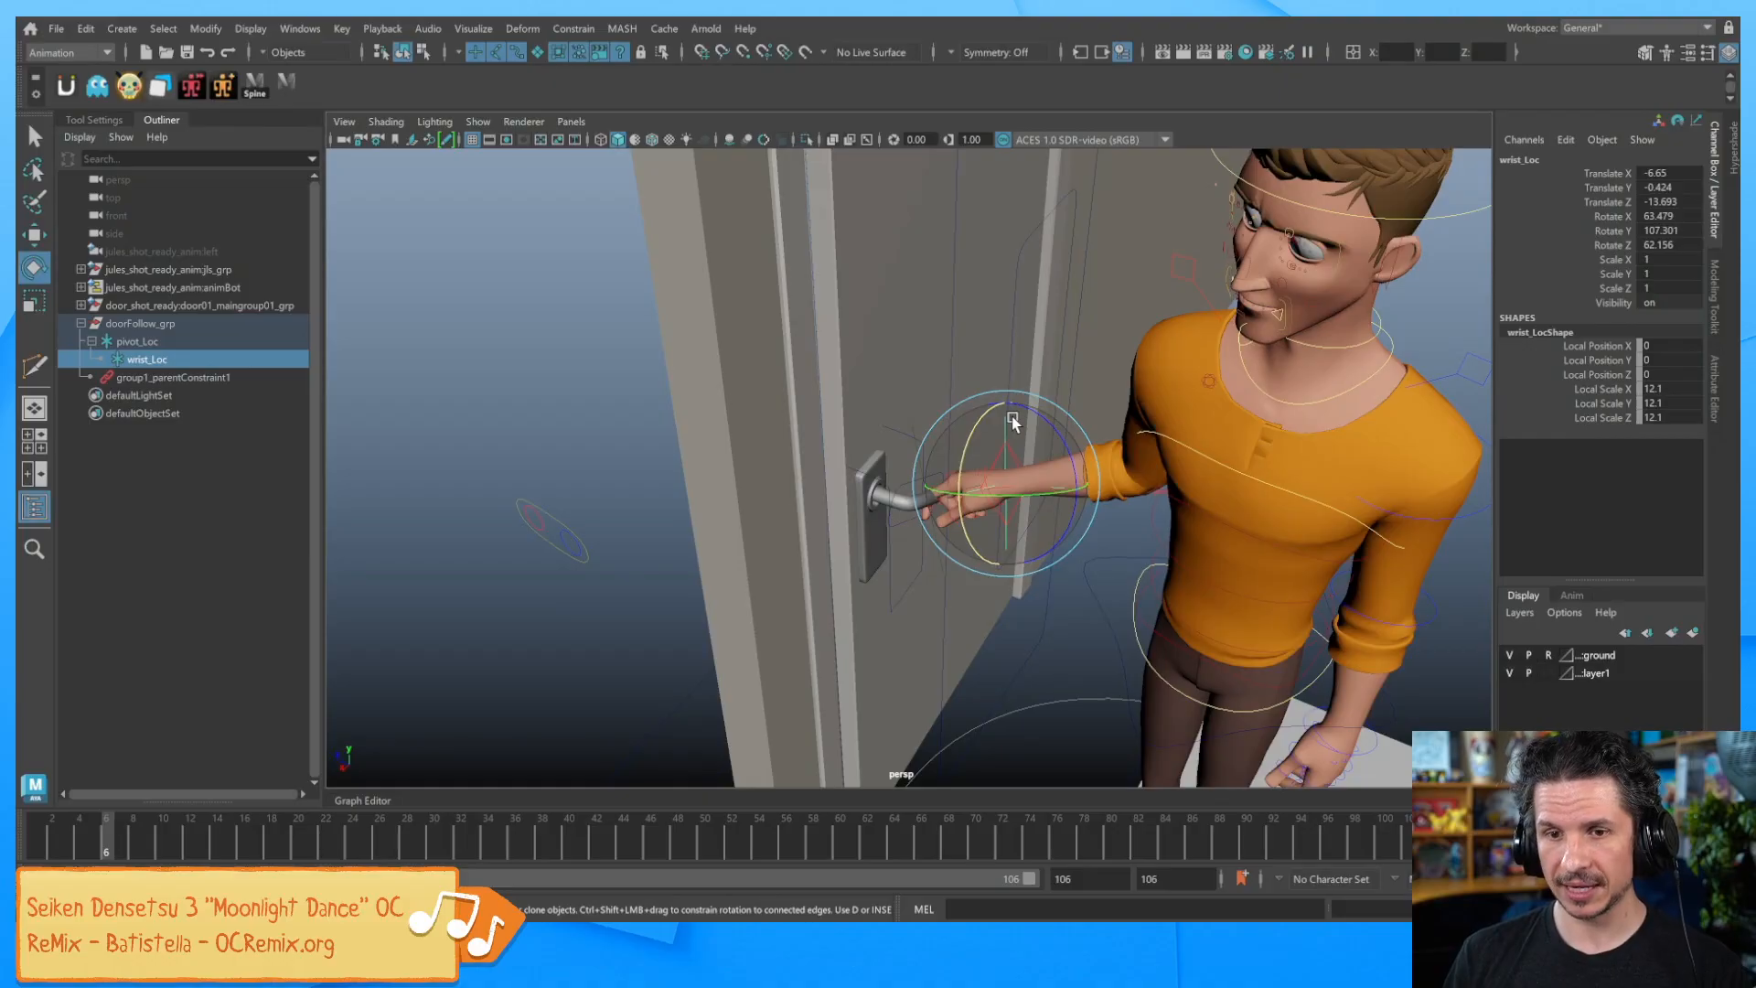
click(910, 422)
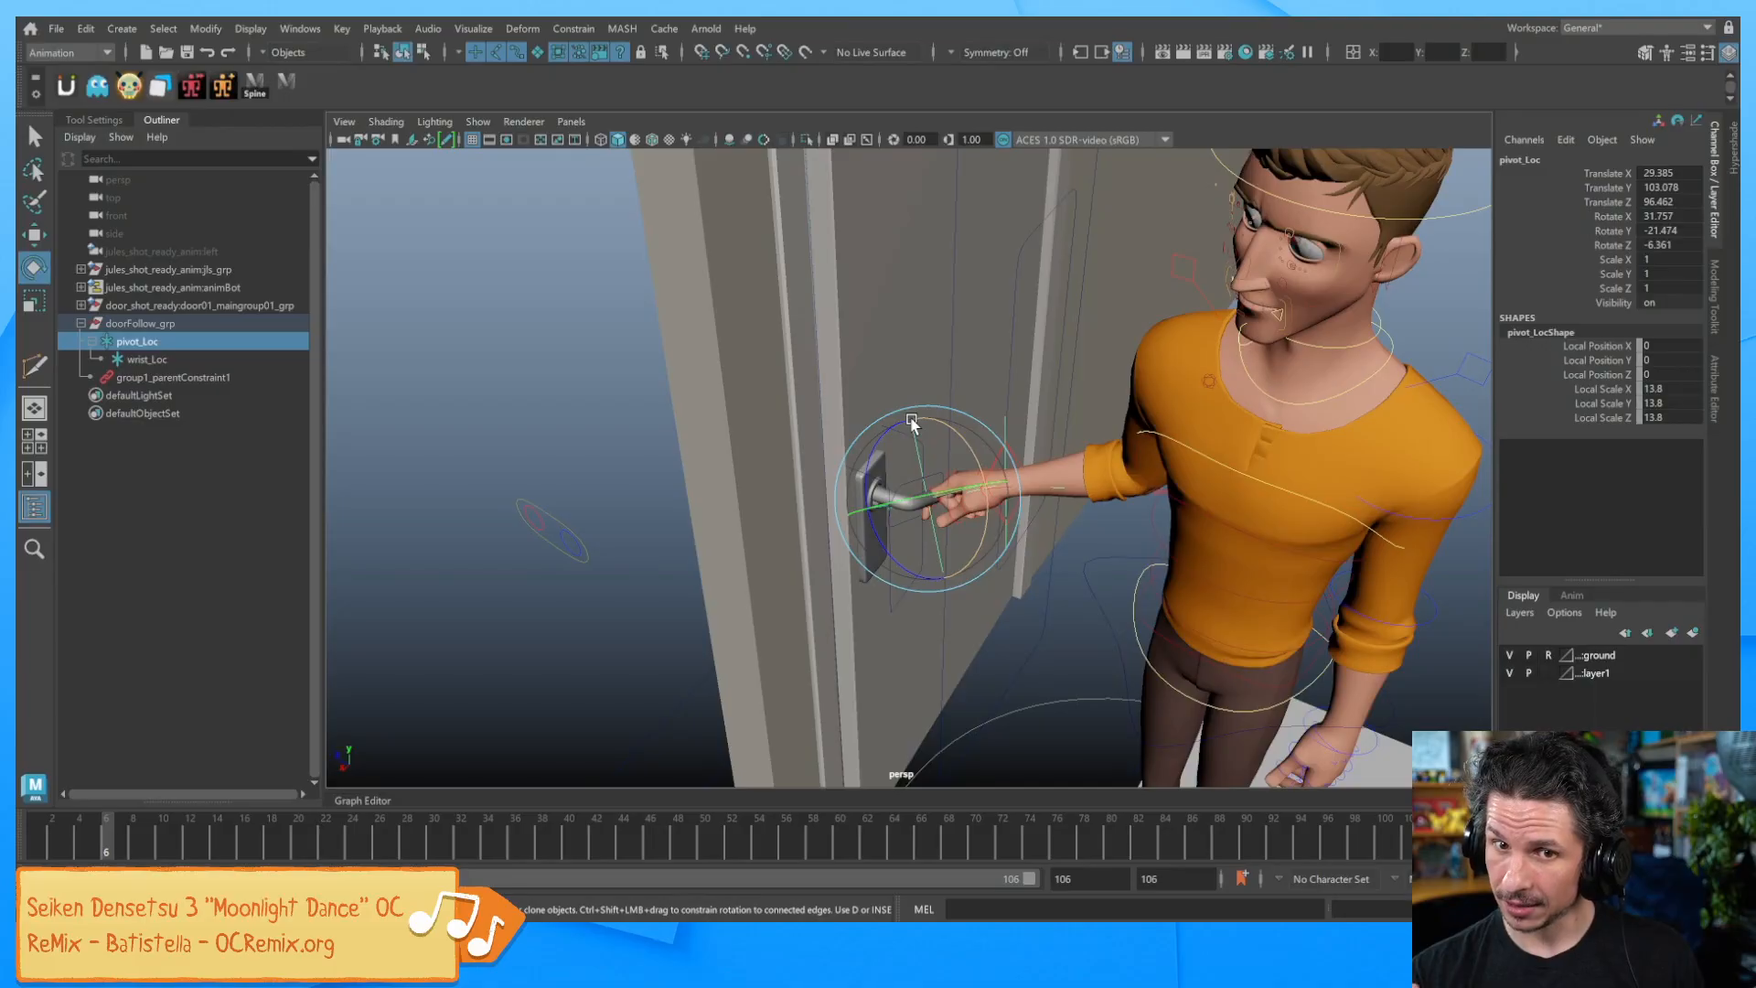
key(ctrl+z)
key(ctrl+z)
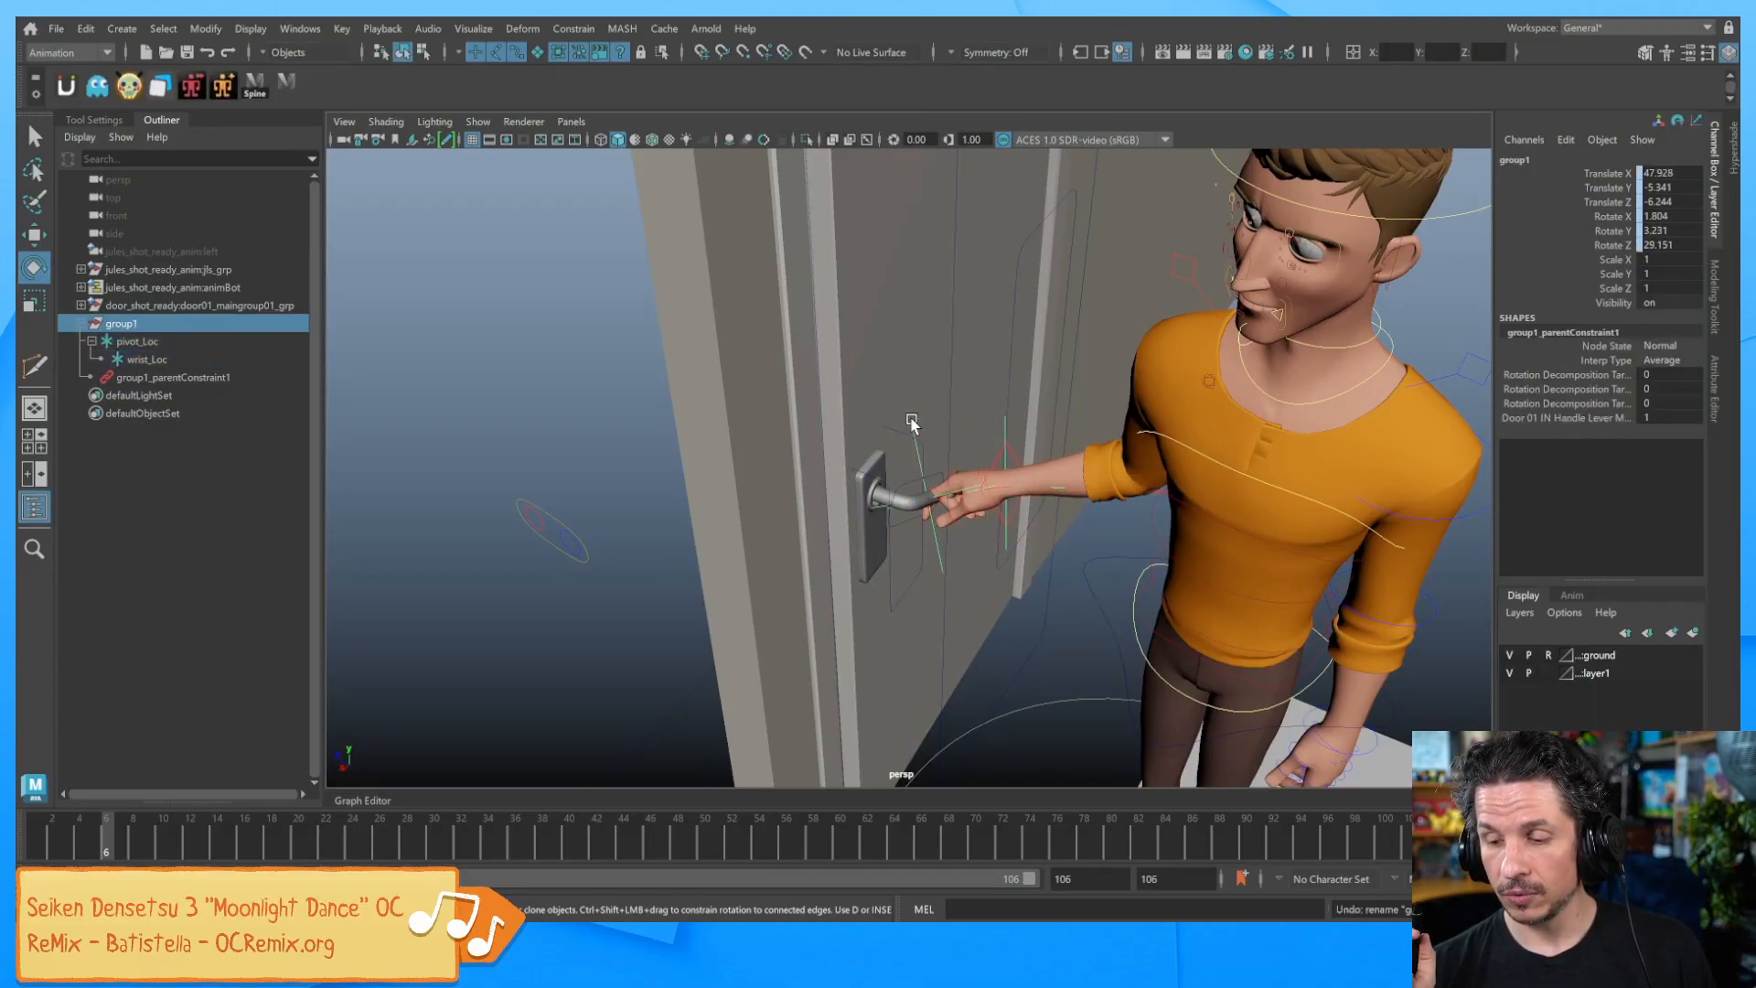
key(ctrl+z)
key(ctrl+z)
key(ctrl+z)
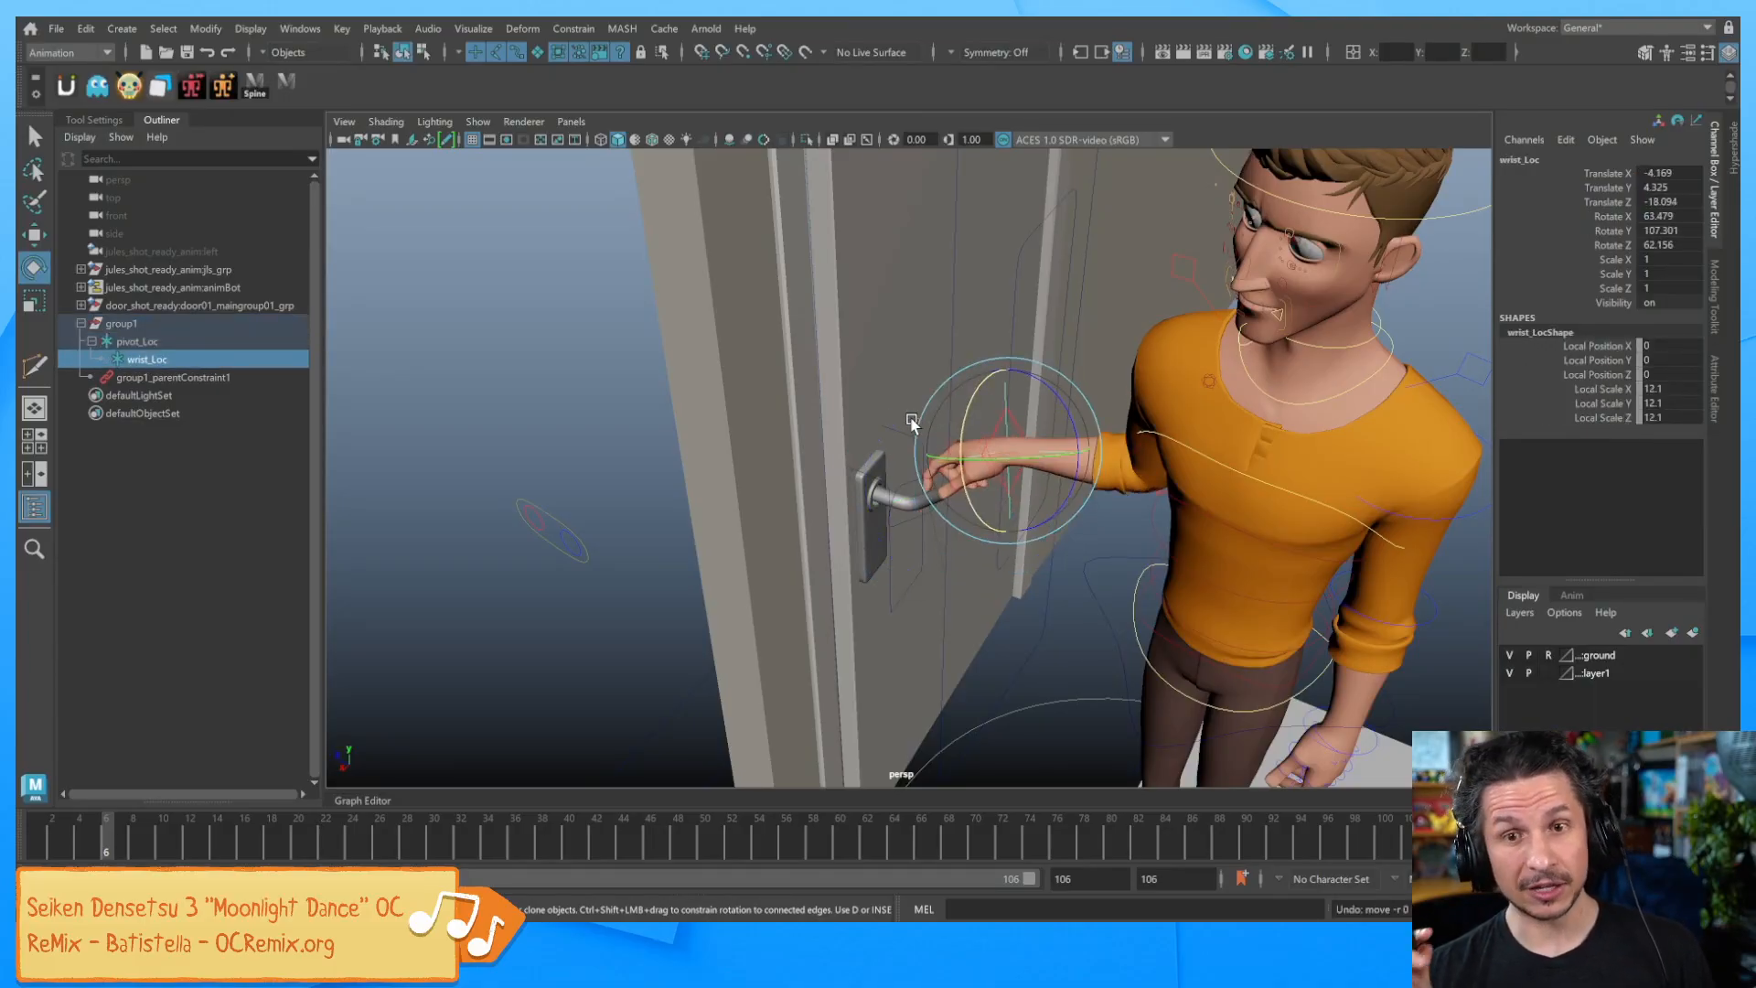
key(ctrl+z)
key(ctrl+z)
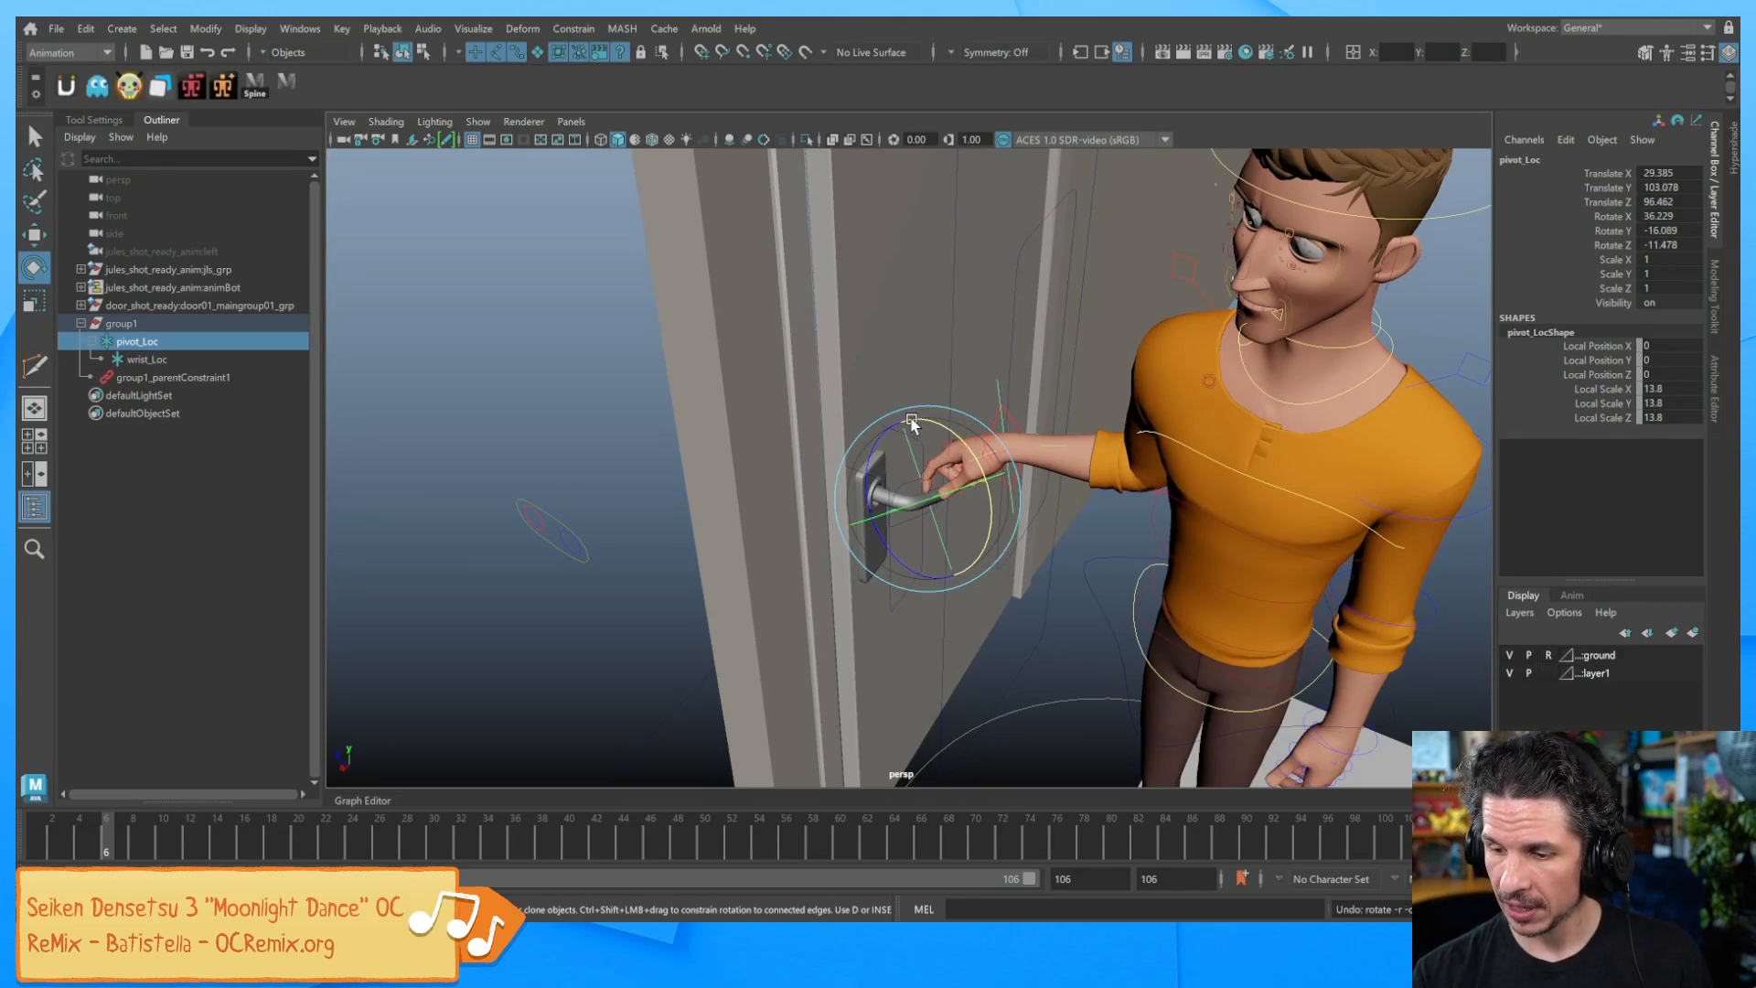
key(ctrl+z)
key(ctrl+z)
key(ctrl+z)
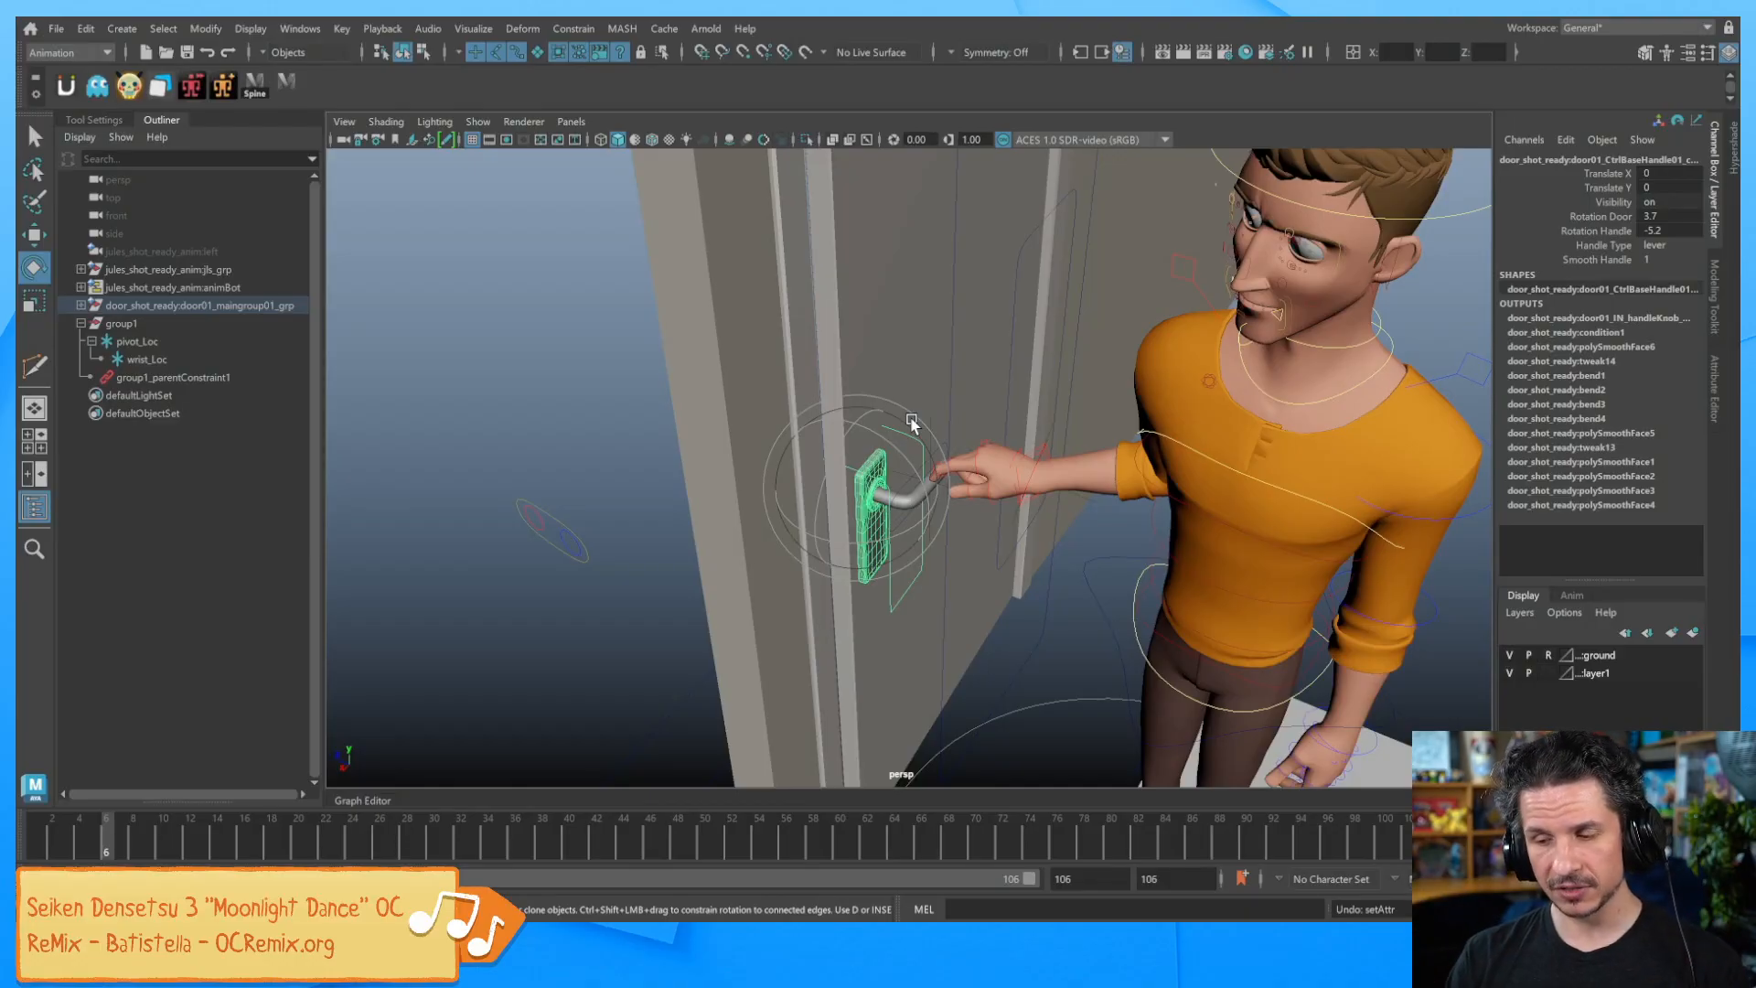
Move pivot_Loc away from the lever to about 31.1, 112.1, 83.0
click(929, 425)
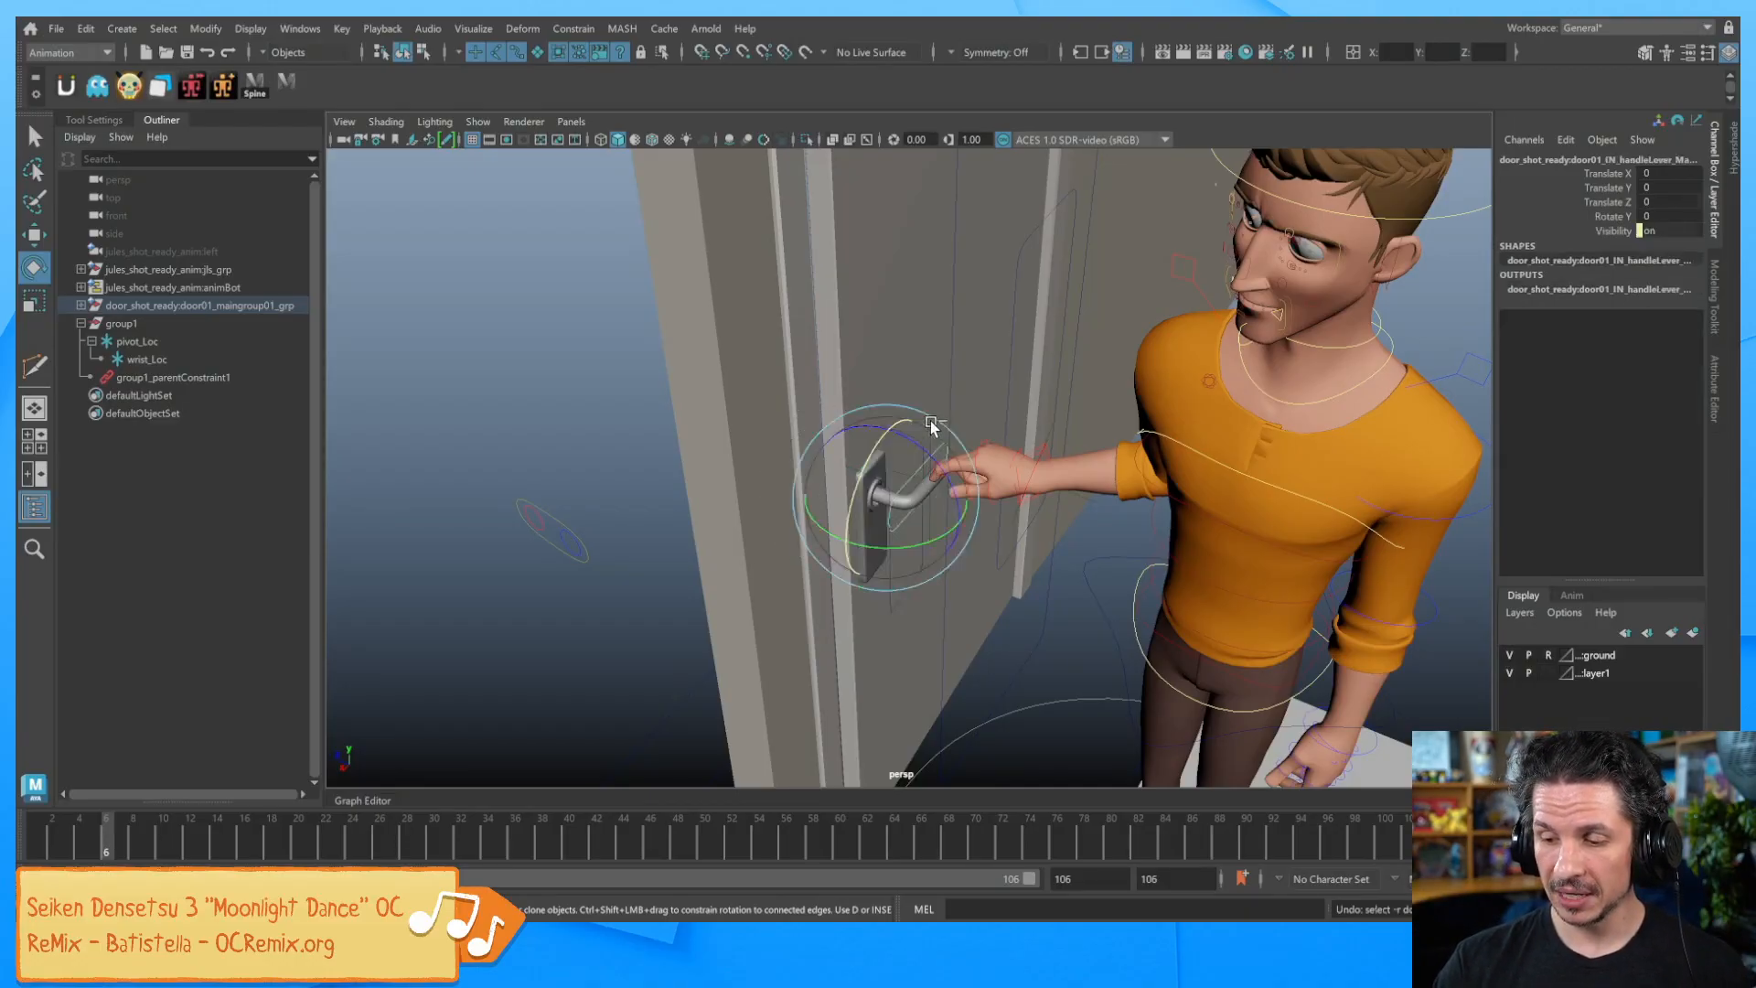
key(q)
alt+right_drag(927, 422, 1172, 547)
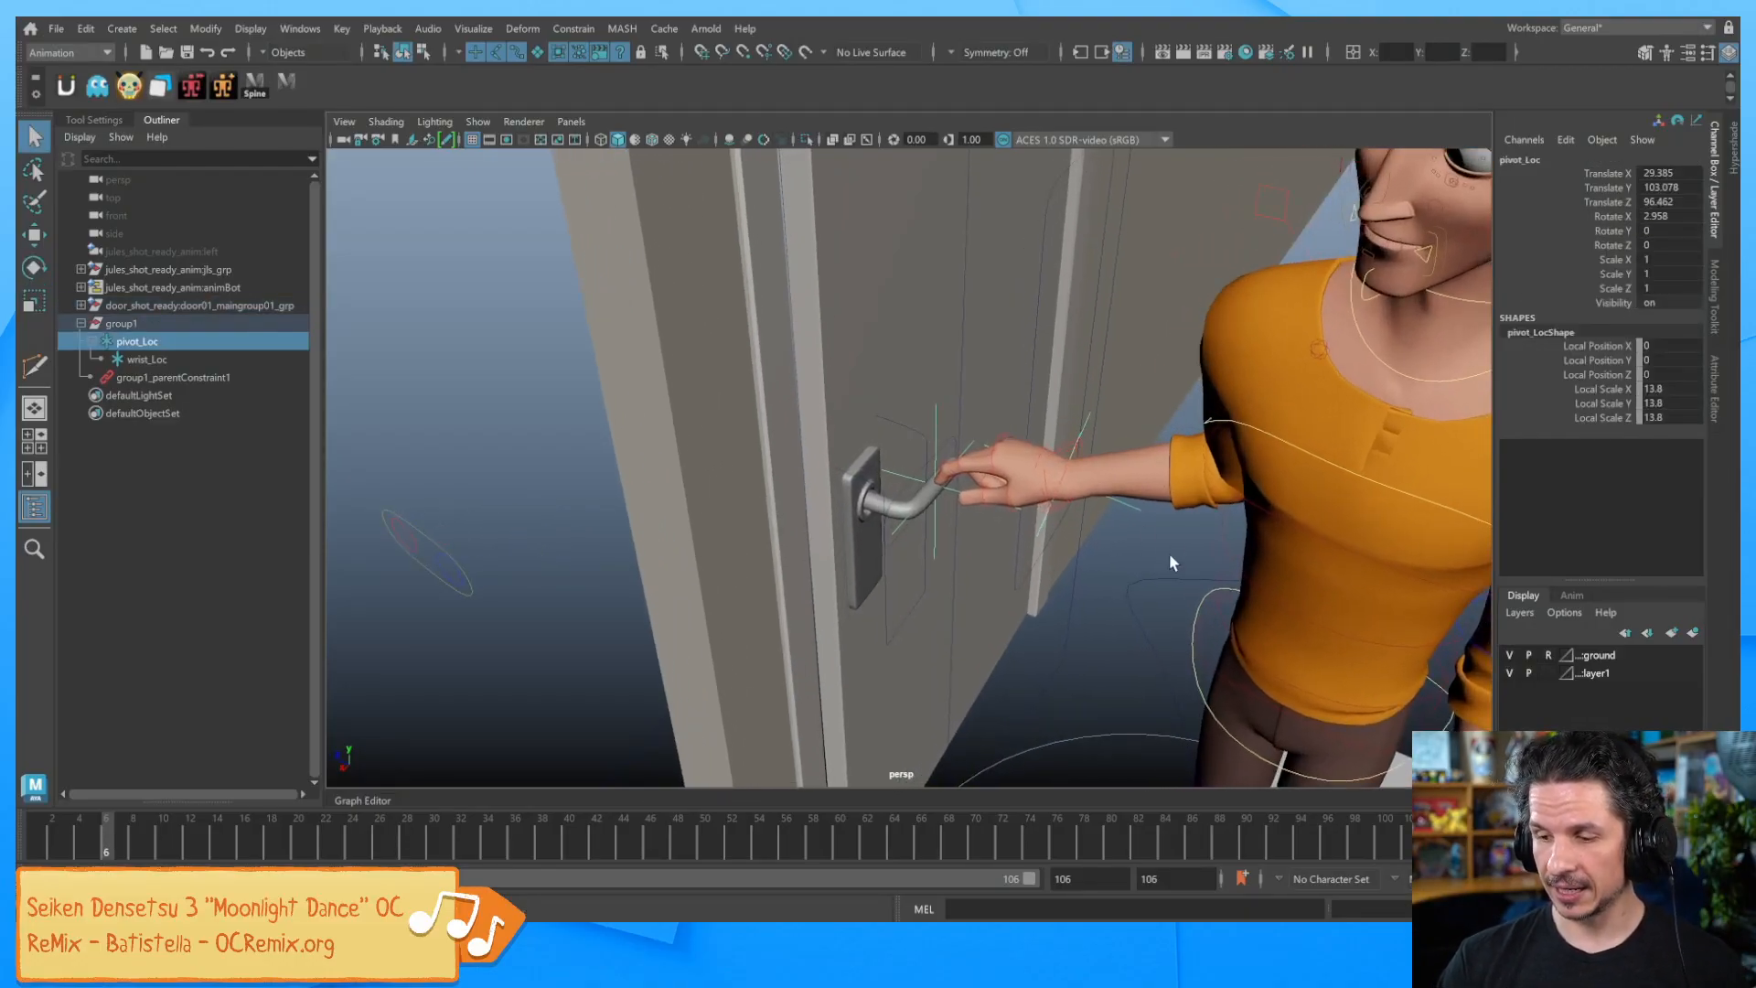
alt+middle_drag(1088, 543, 995, 502)
alt+drag(996, 502, 942, 474)
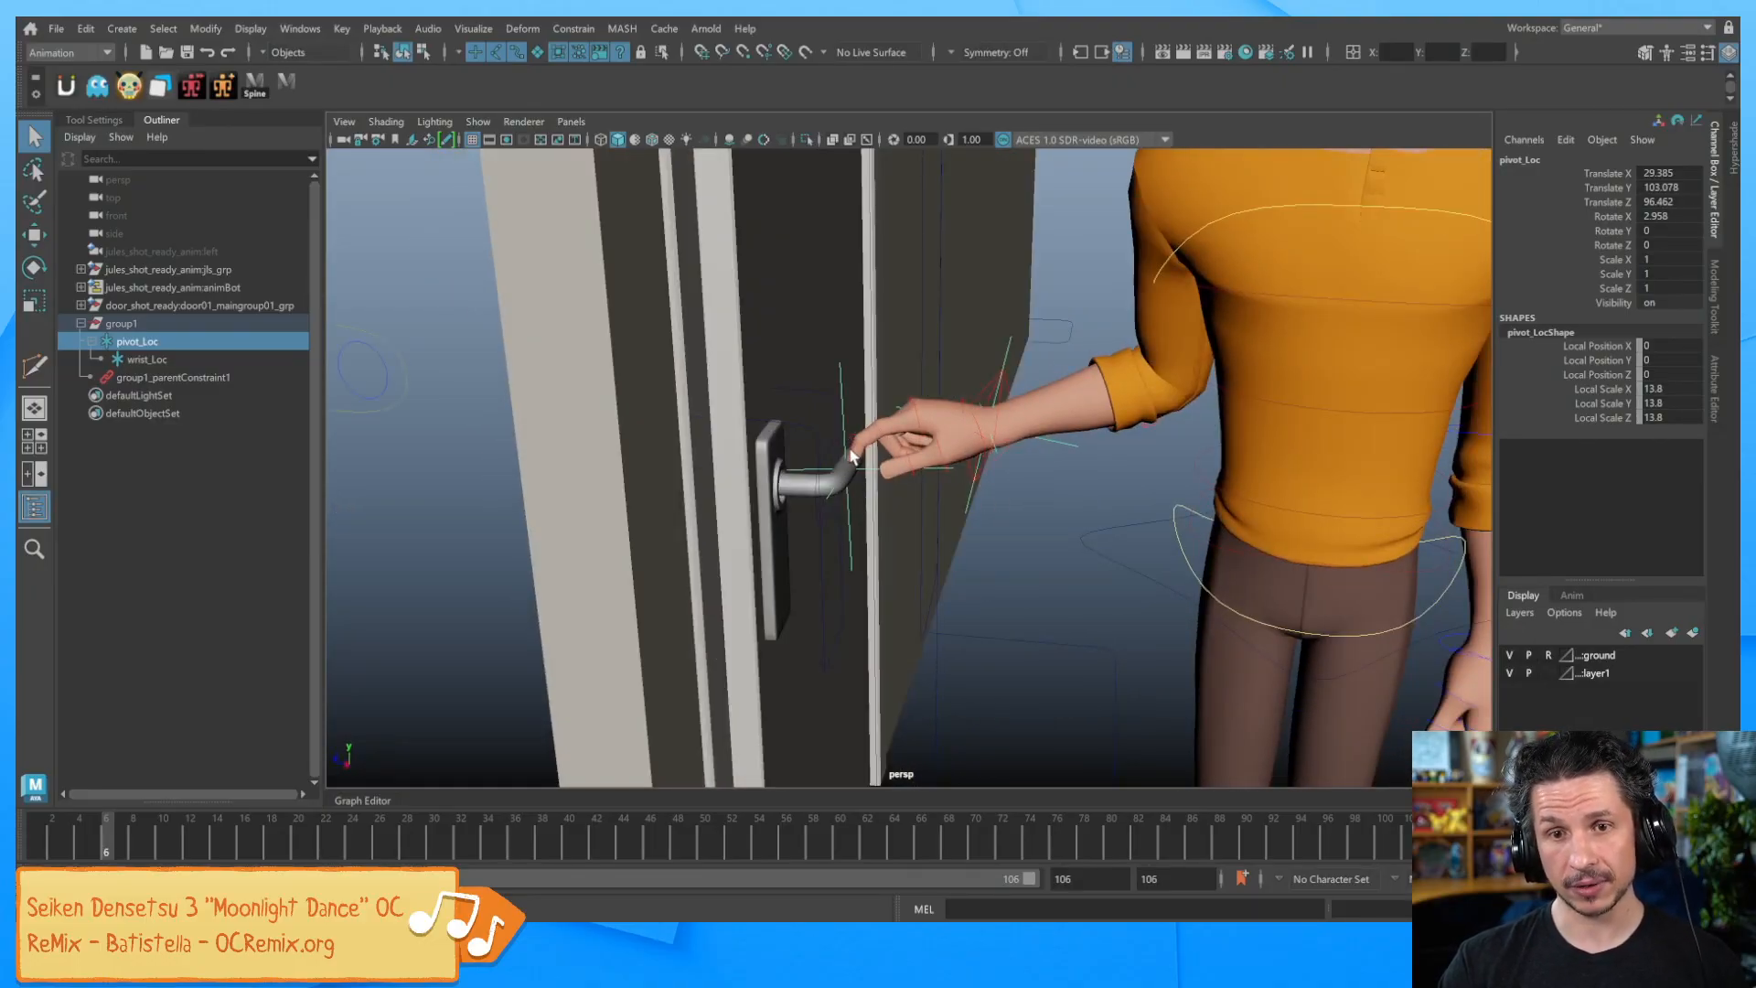
key(w)
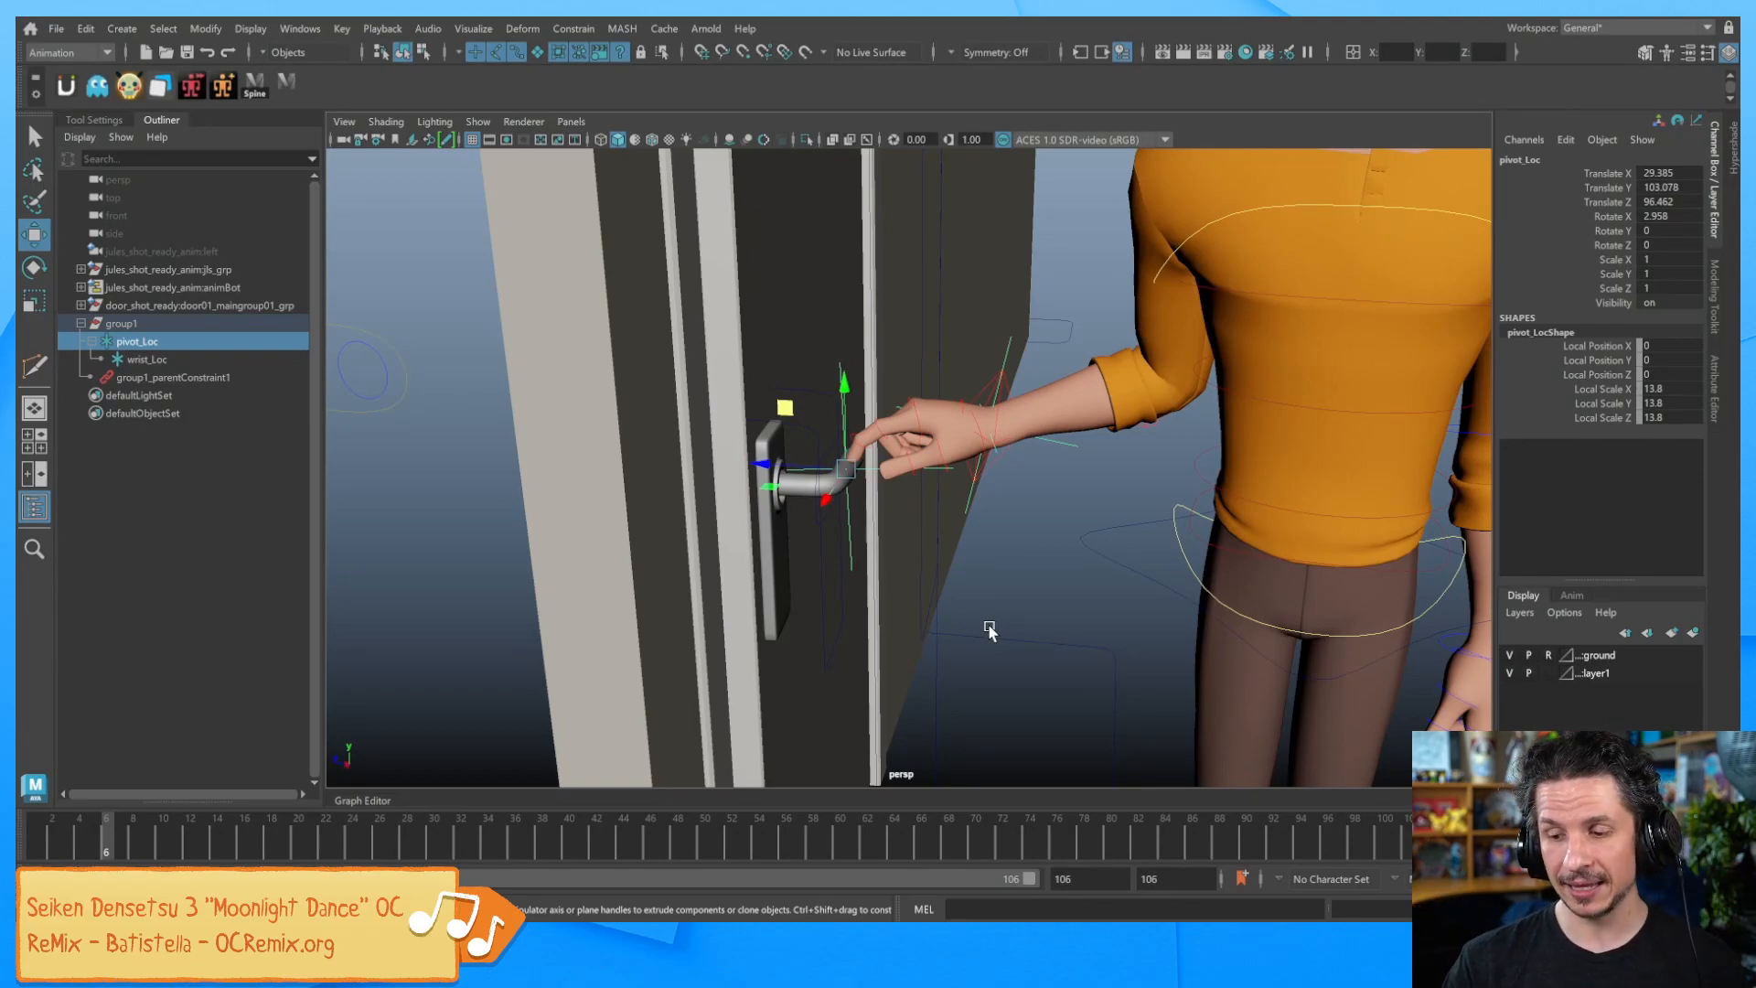
drag(783, 407, 889, 344)
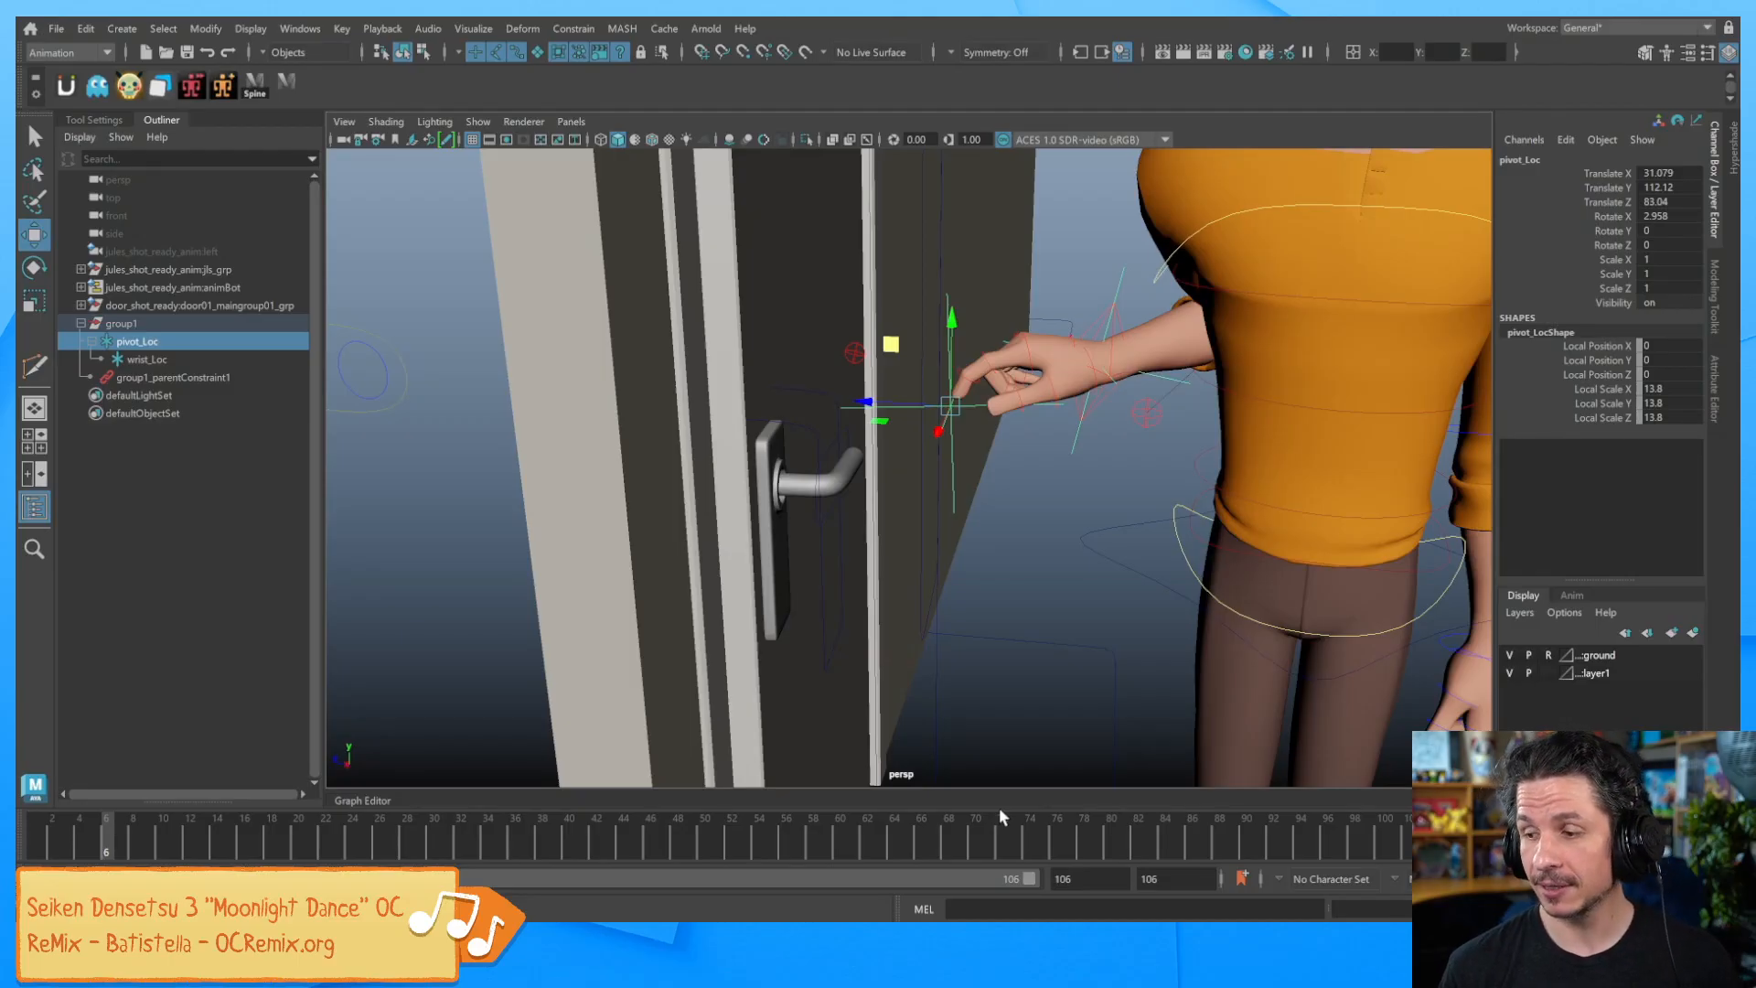
Set pivot_Loc's Translate X, Y, Z and Rotate X to 0
drag(1657, 173, 1657, 201)
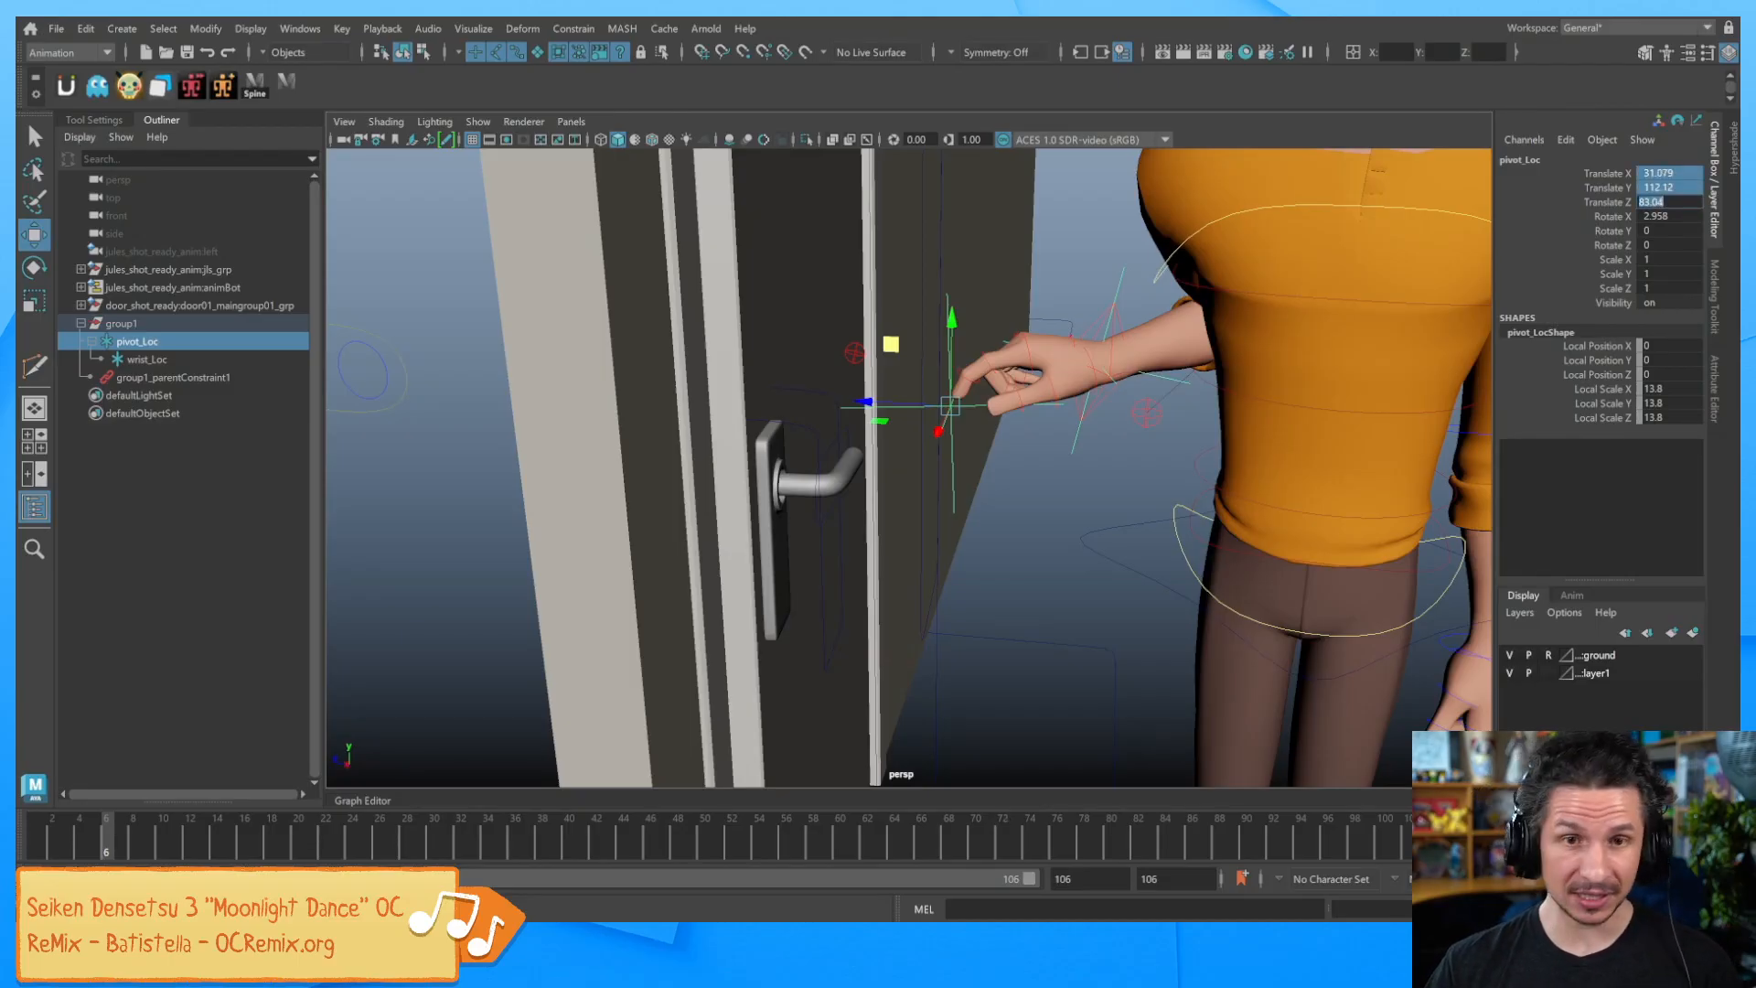
text(0)
key(Return)
click(1666, 218)
text(0)
key(Return)
alt+right_drag(1440, 540, 1237, 555)
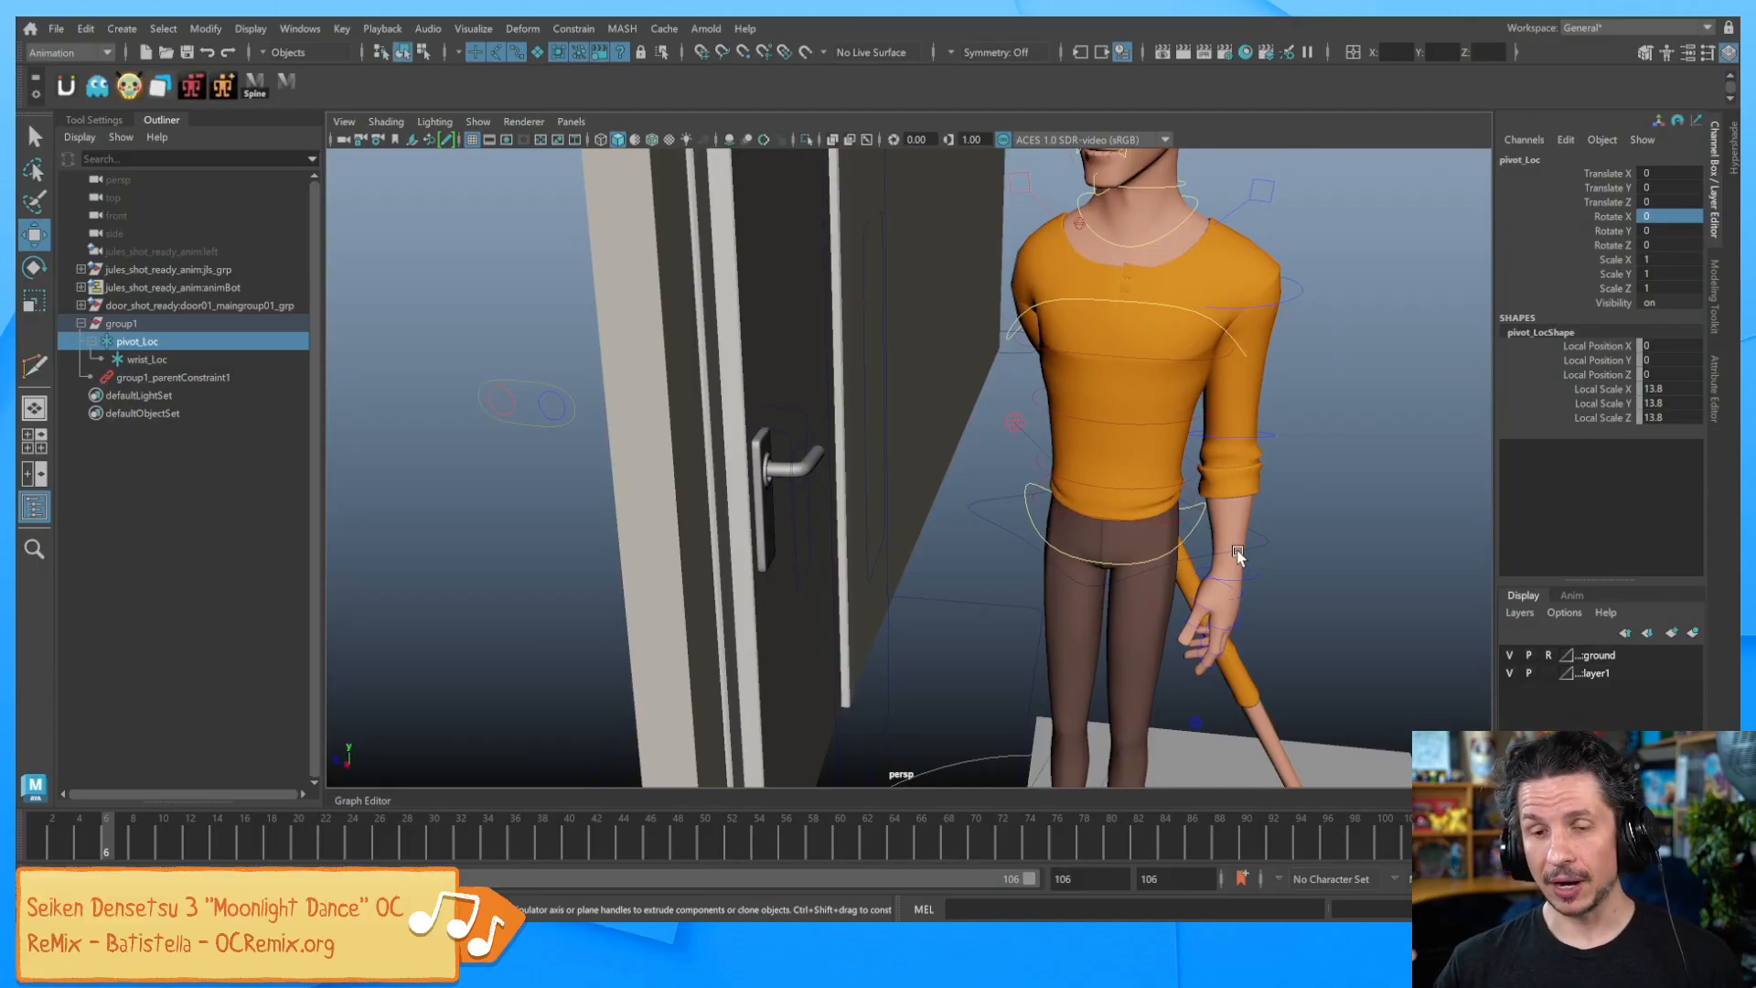
Undo the zeroed pivot_Loc channels and its preceding move so the hand is back at the lever
key(ctrl+z)
key(ctrl+z)
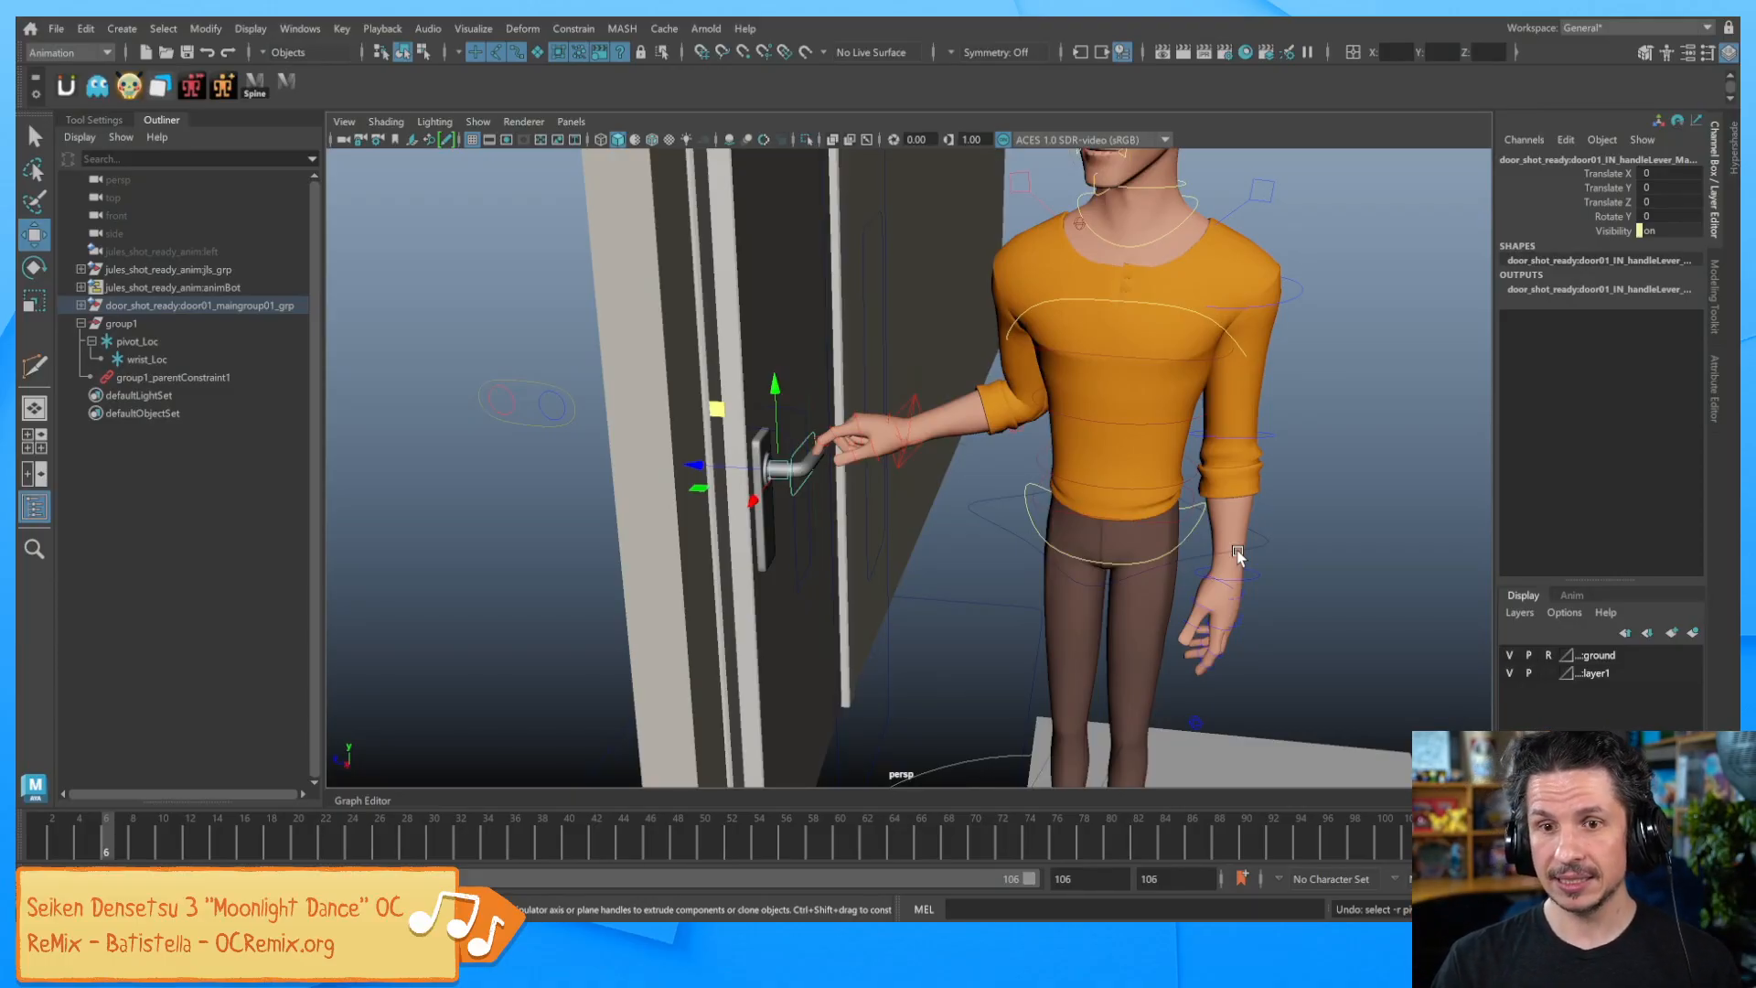
alt+drag(1161, 525, 988, 549)
alt+middle_drag(988, 549, 1042, 517)
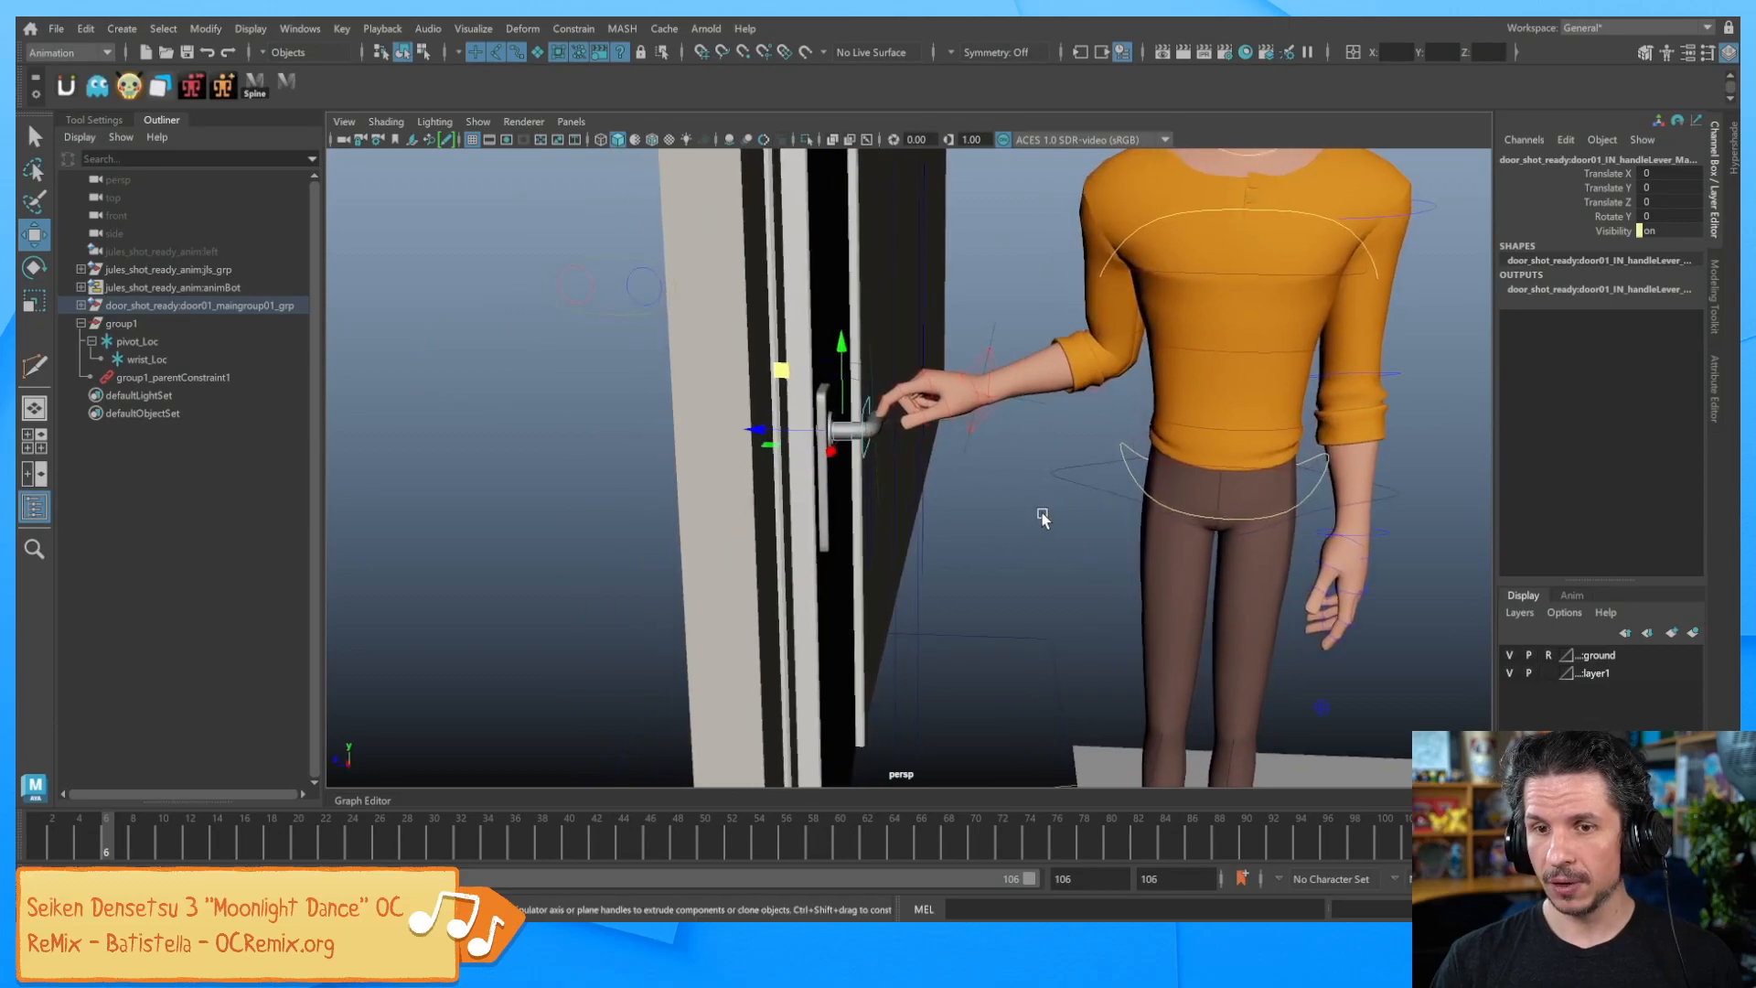
alt+right_drag(1042, 518, 1103, 542)
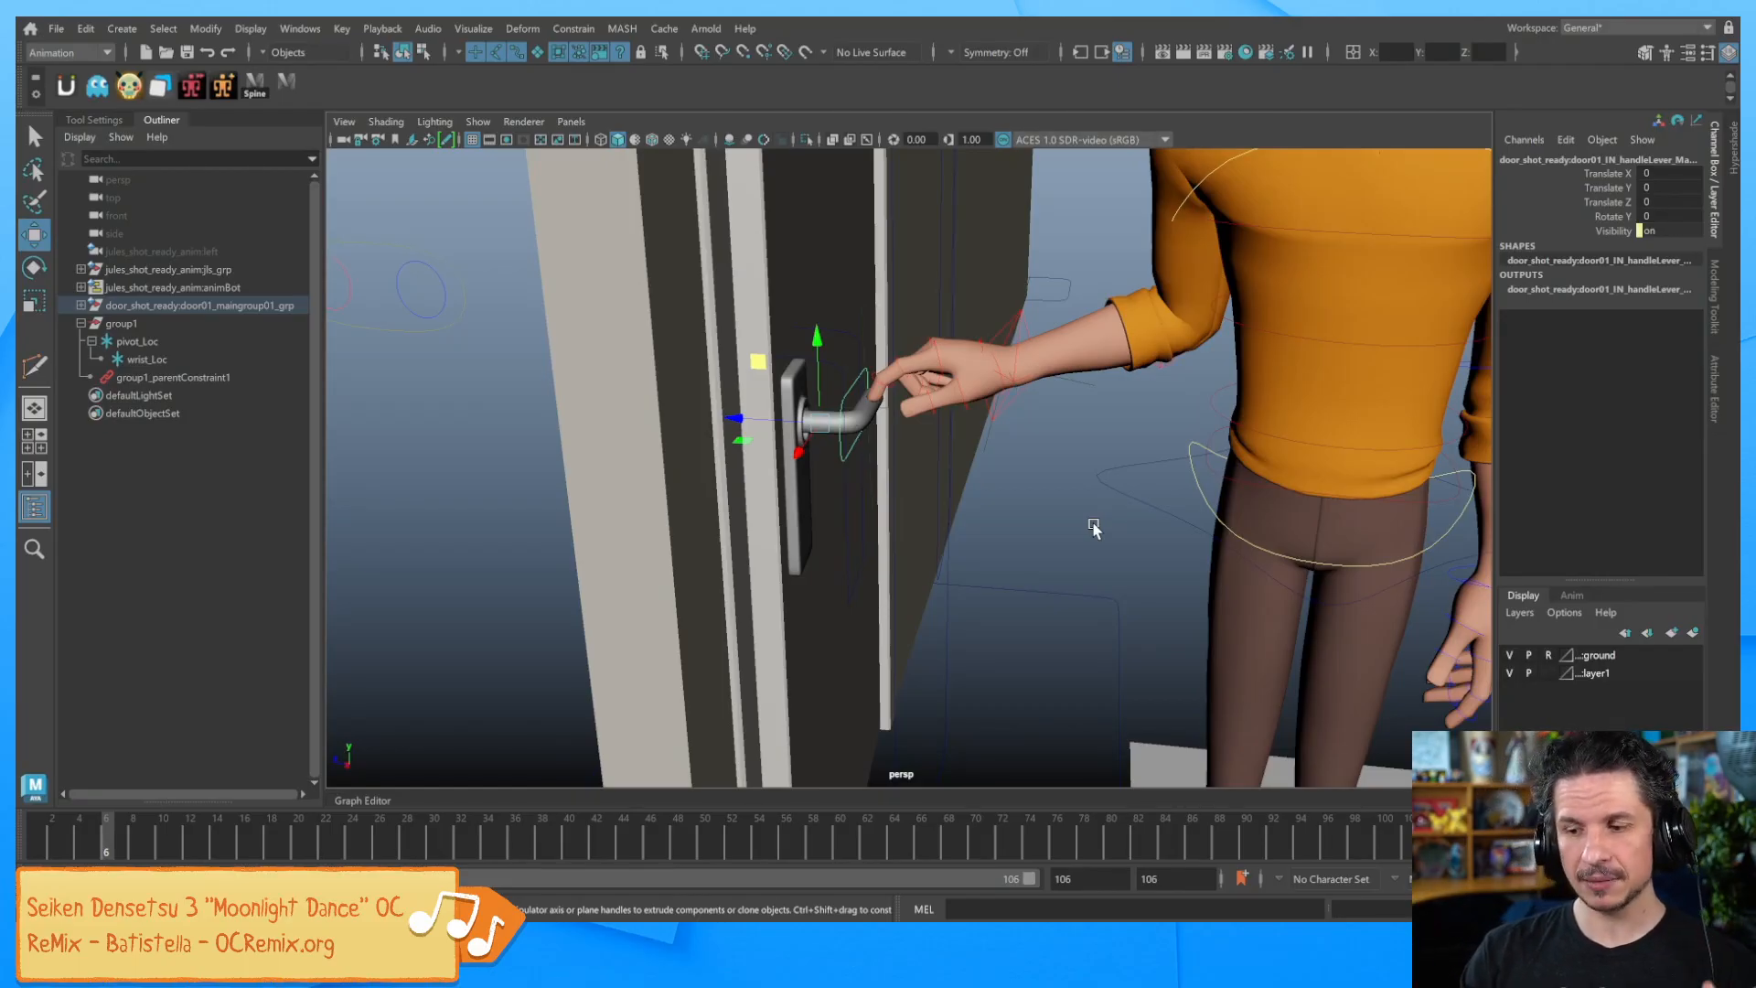
Set Rotate X of pivot_Loc at the end of the lever to 0
click(889, 398)
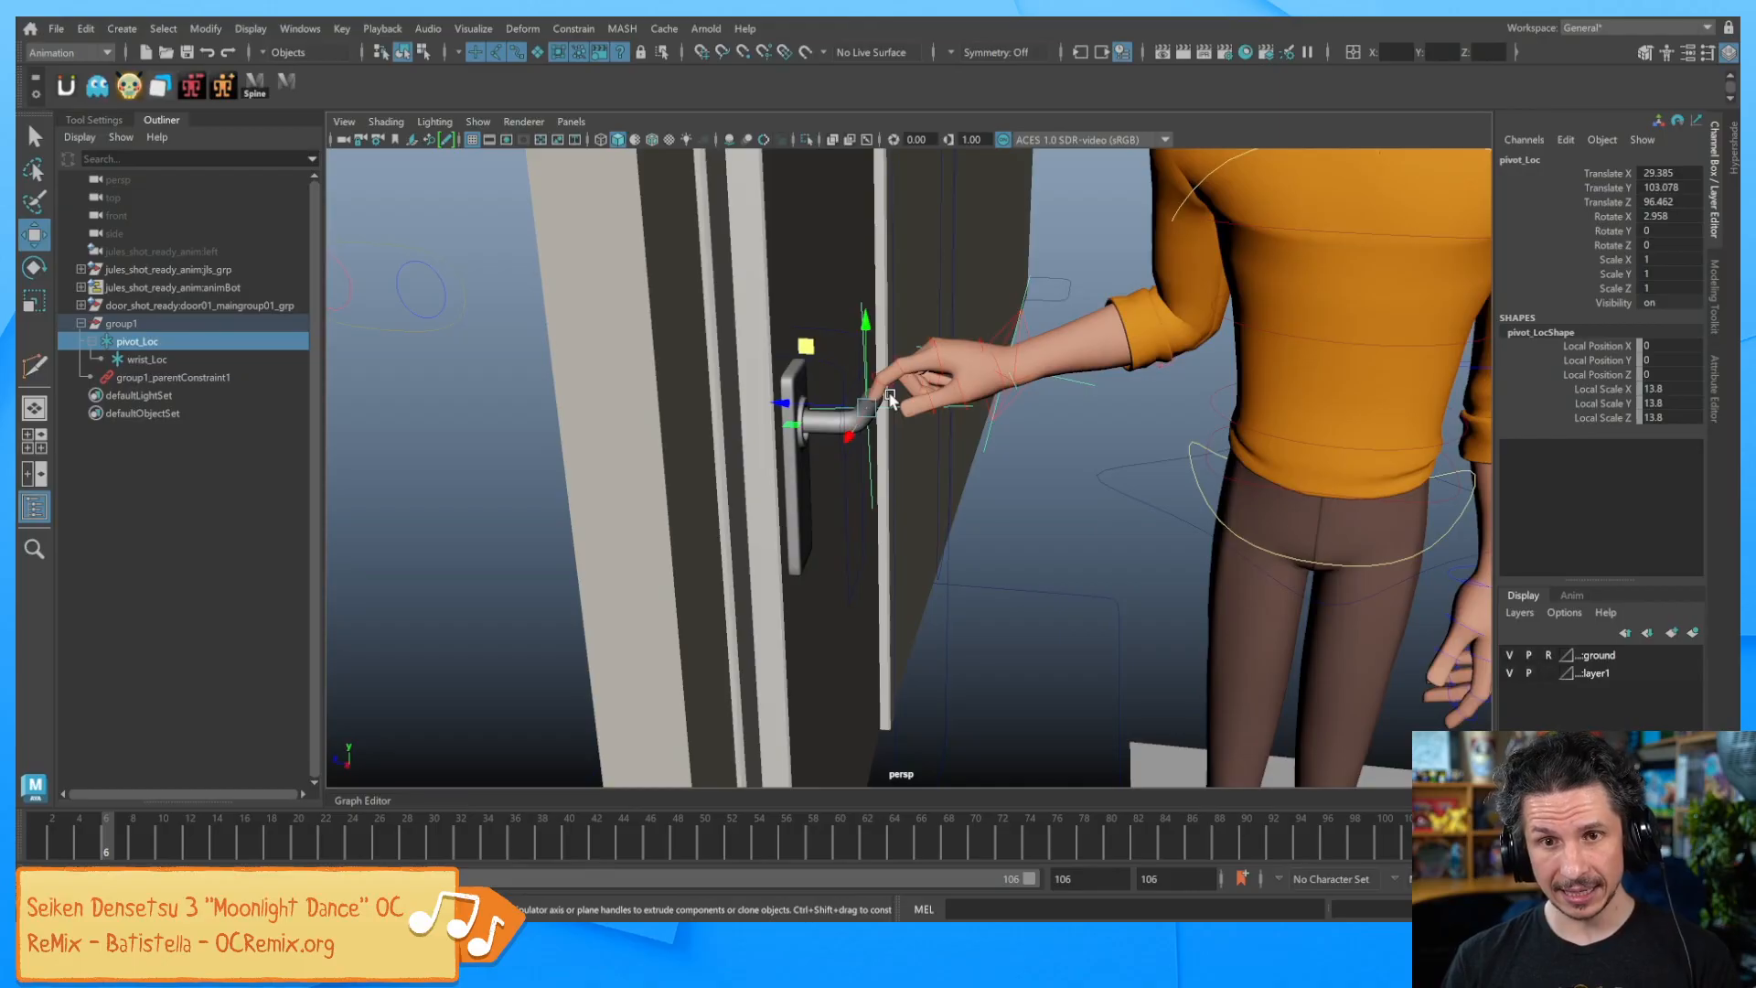
click(890, 401)
key(f)
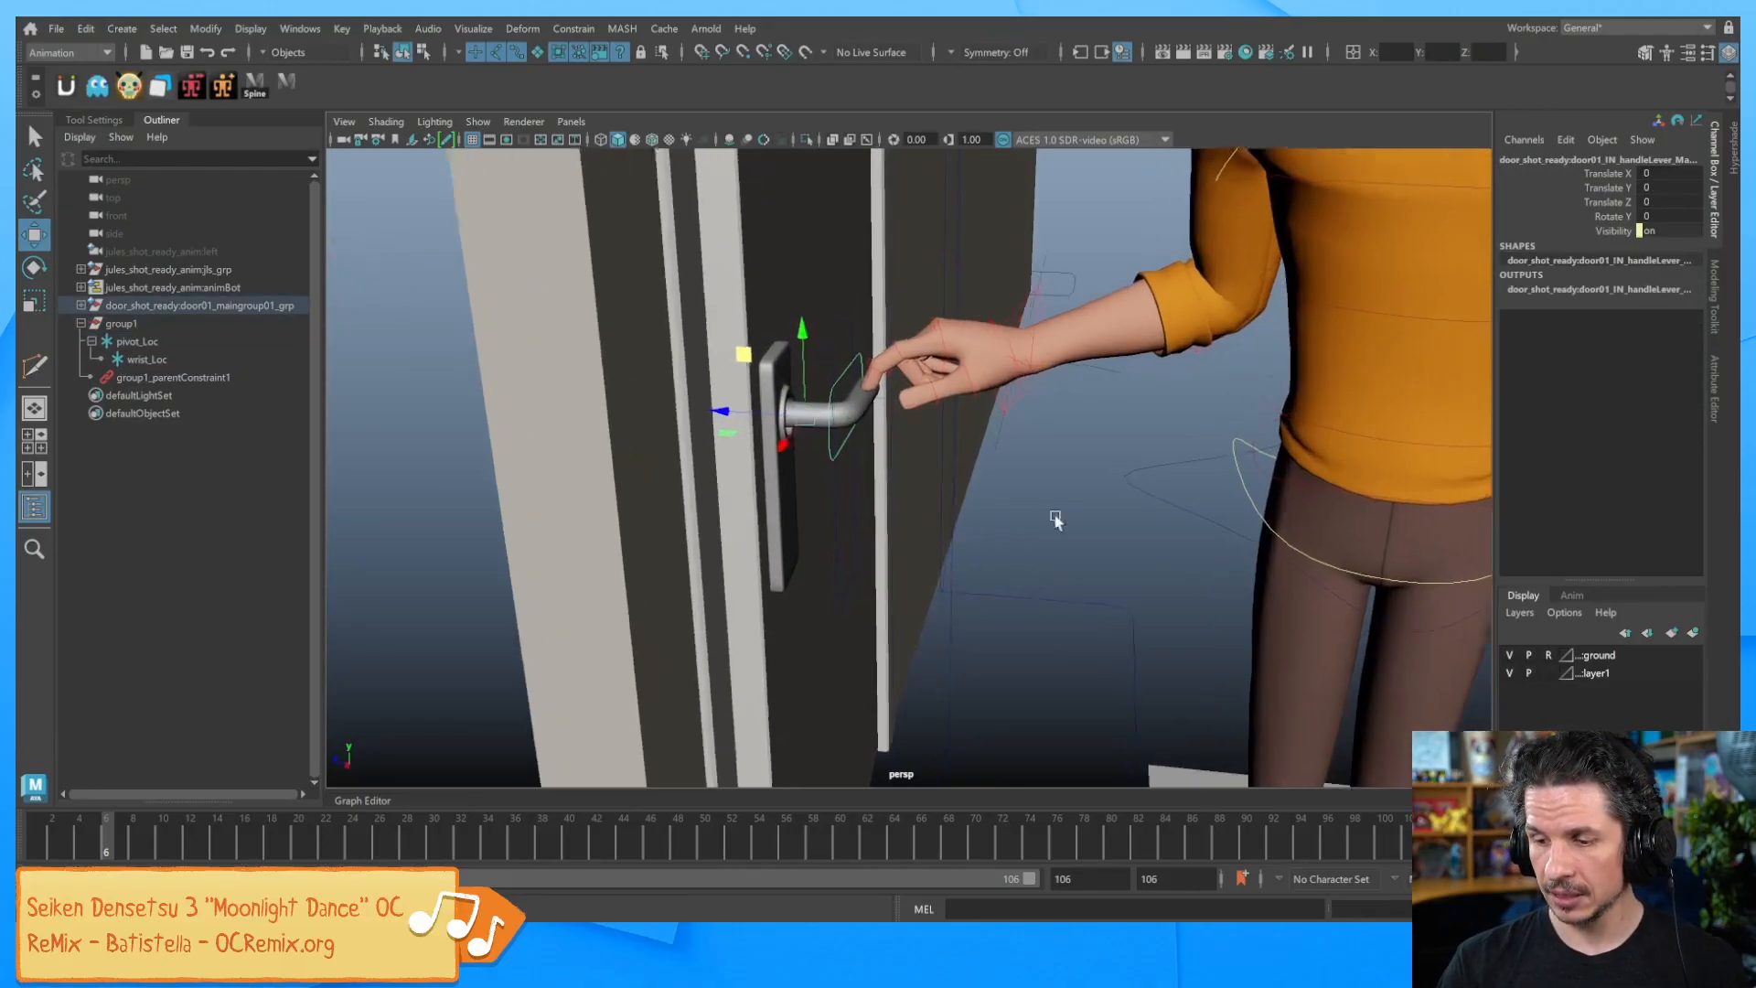
click(865, 380)
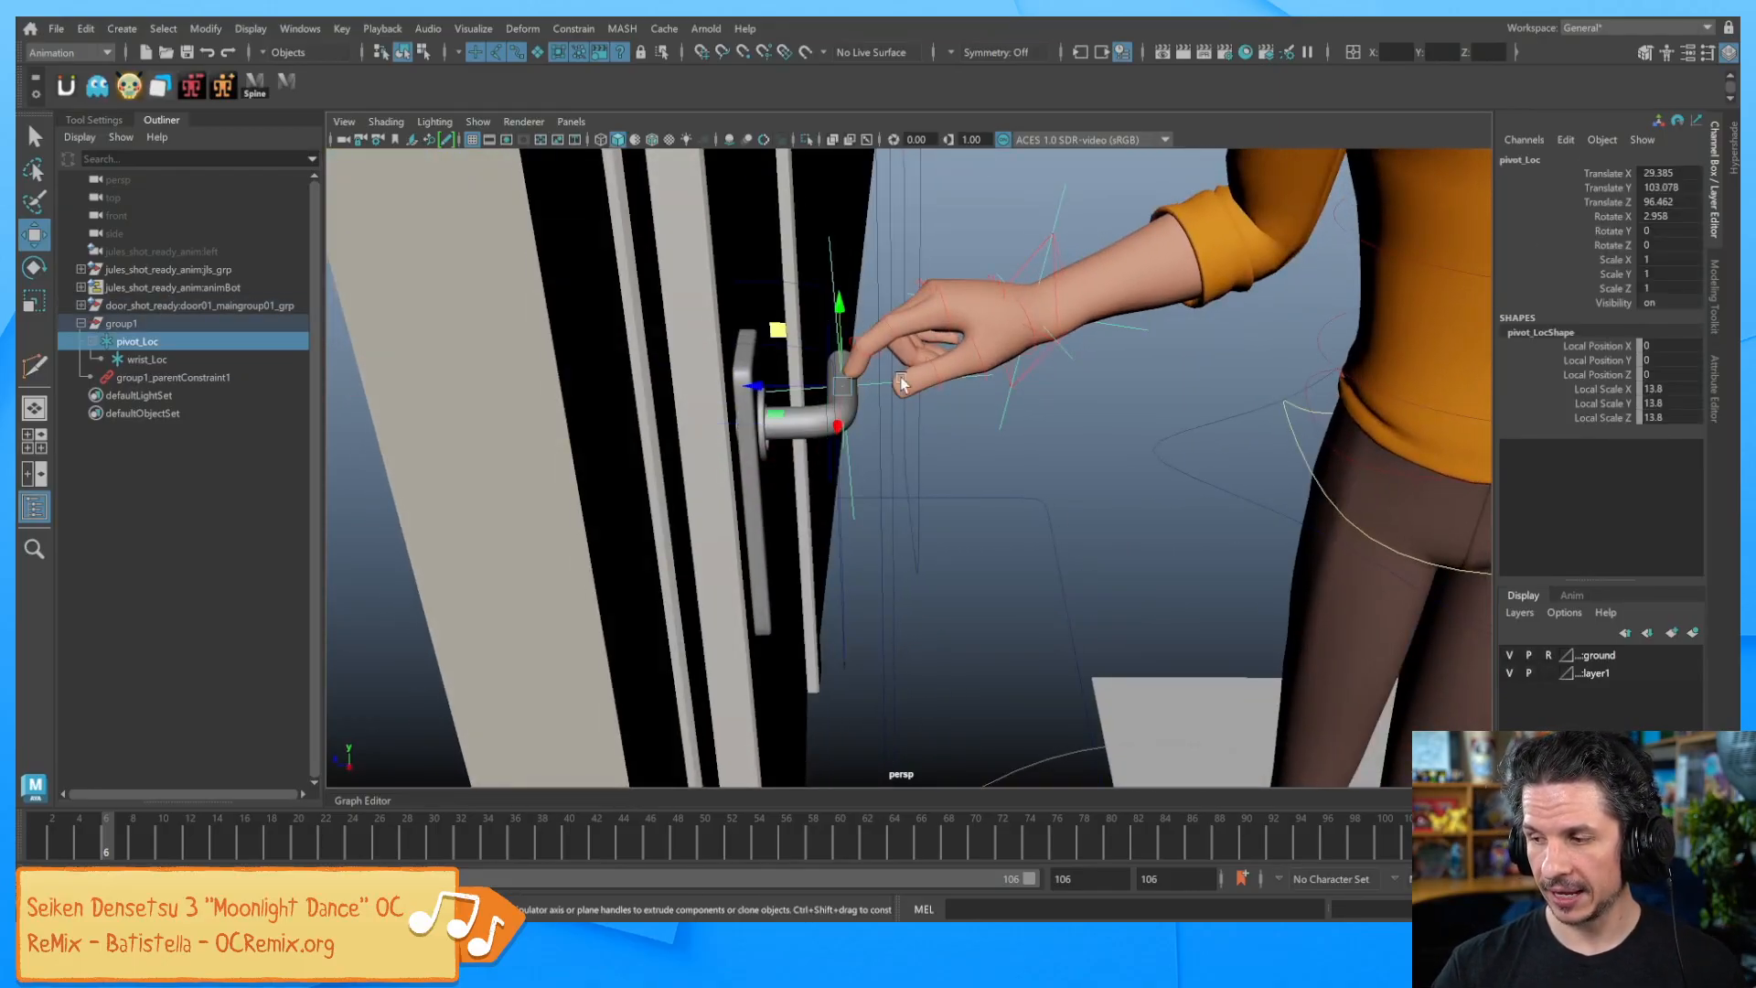
click(1659, 216)
text(0)
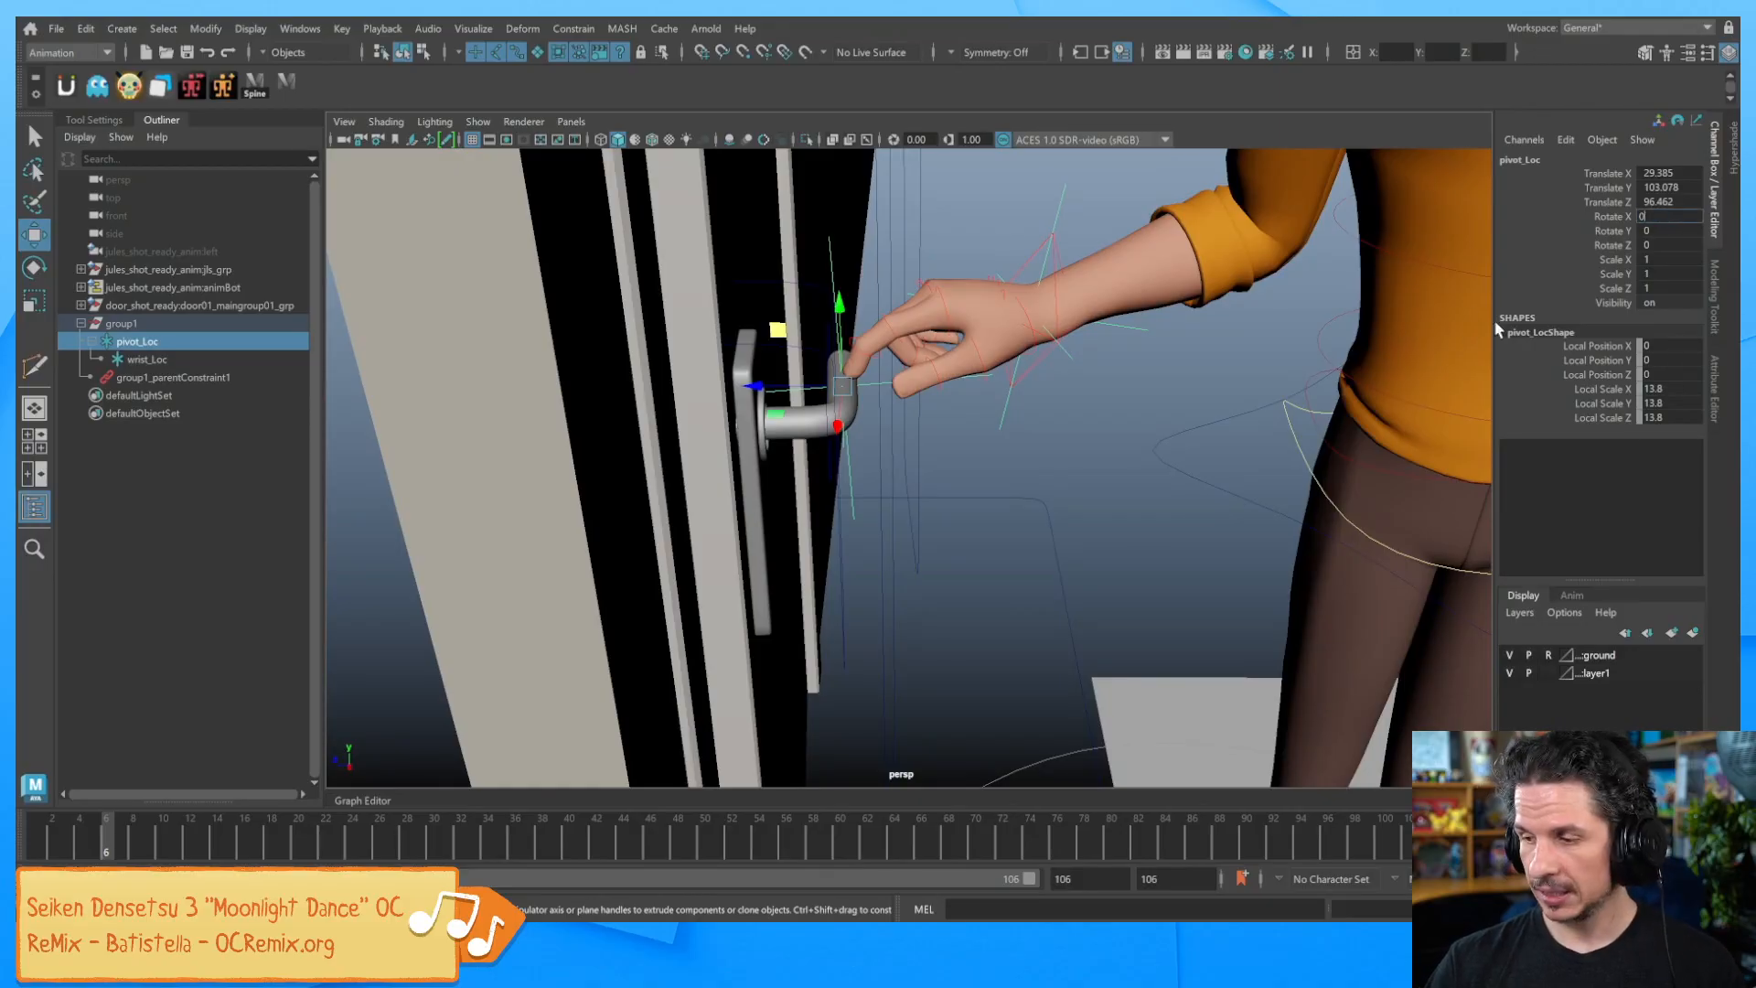
key(Return)
Set the door handle control's Rotation Door and Rotation Handle to 0
alt+drag(942, 486, 834, 422)
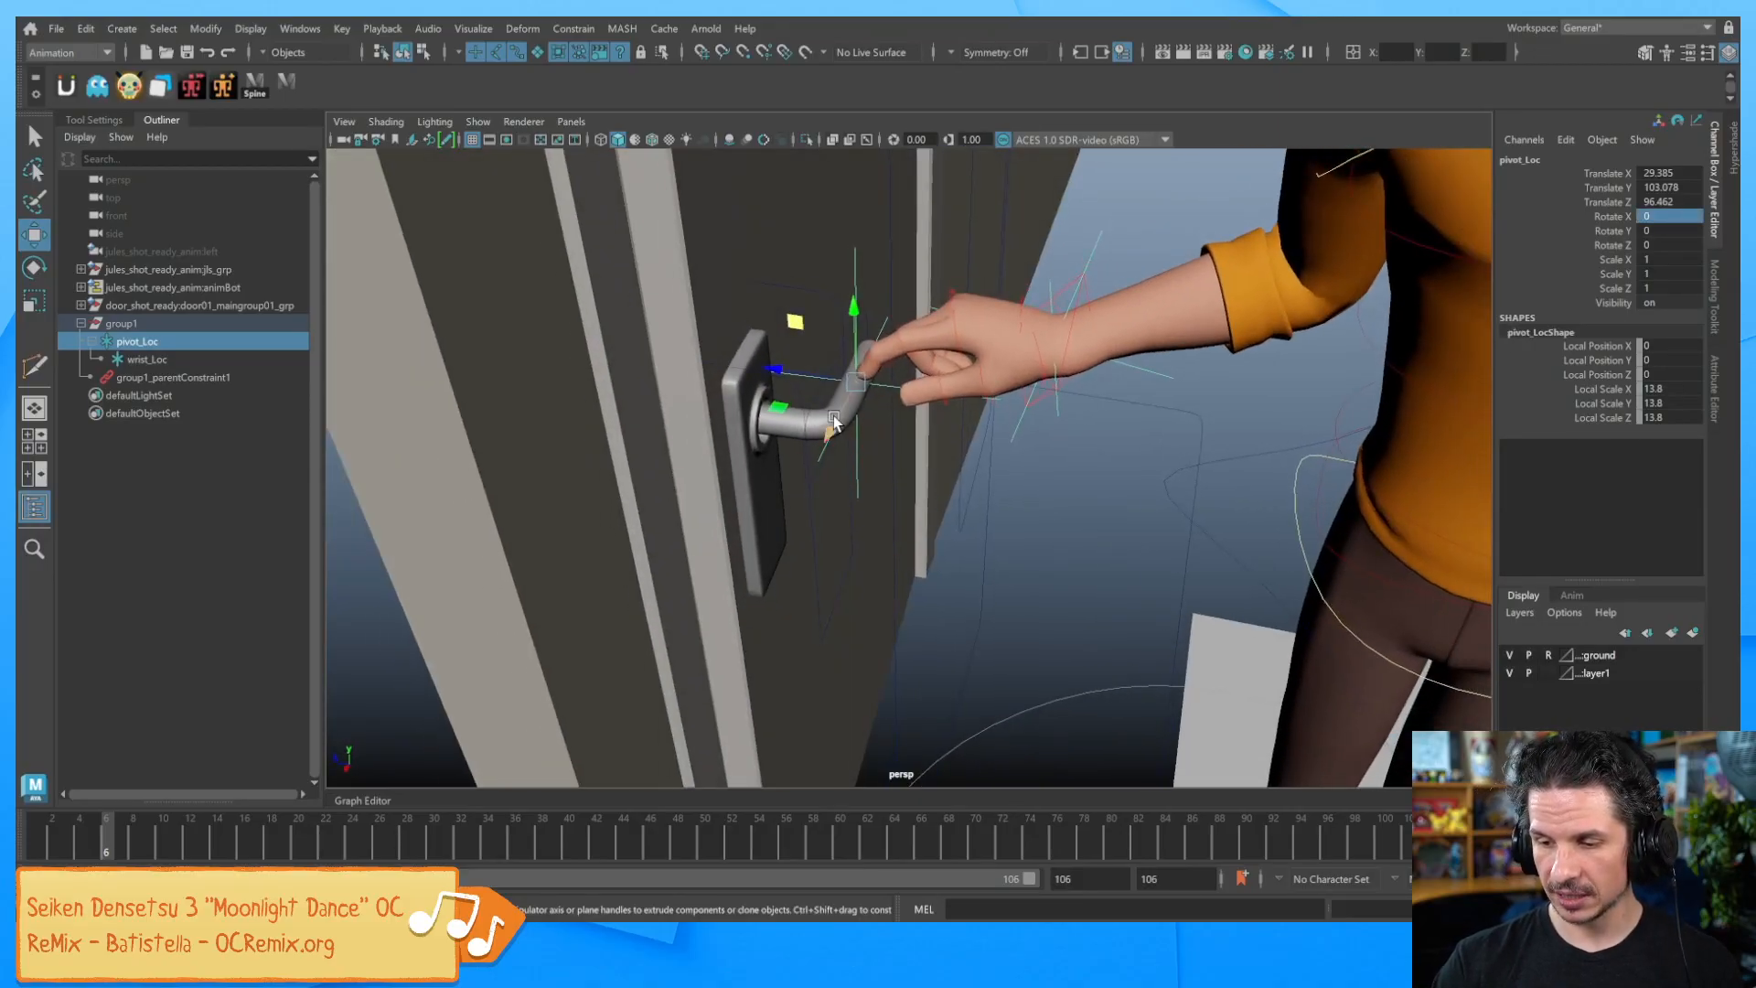
click(809, 395)
click(809, 398)
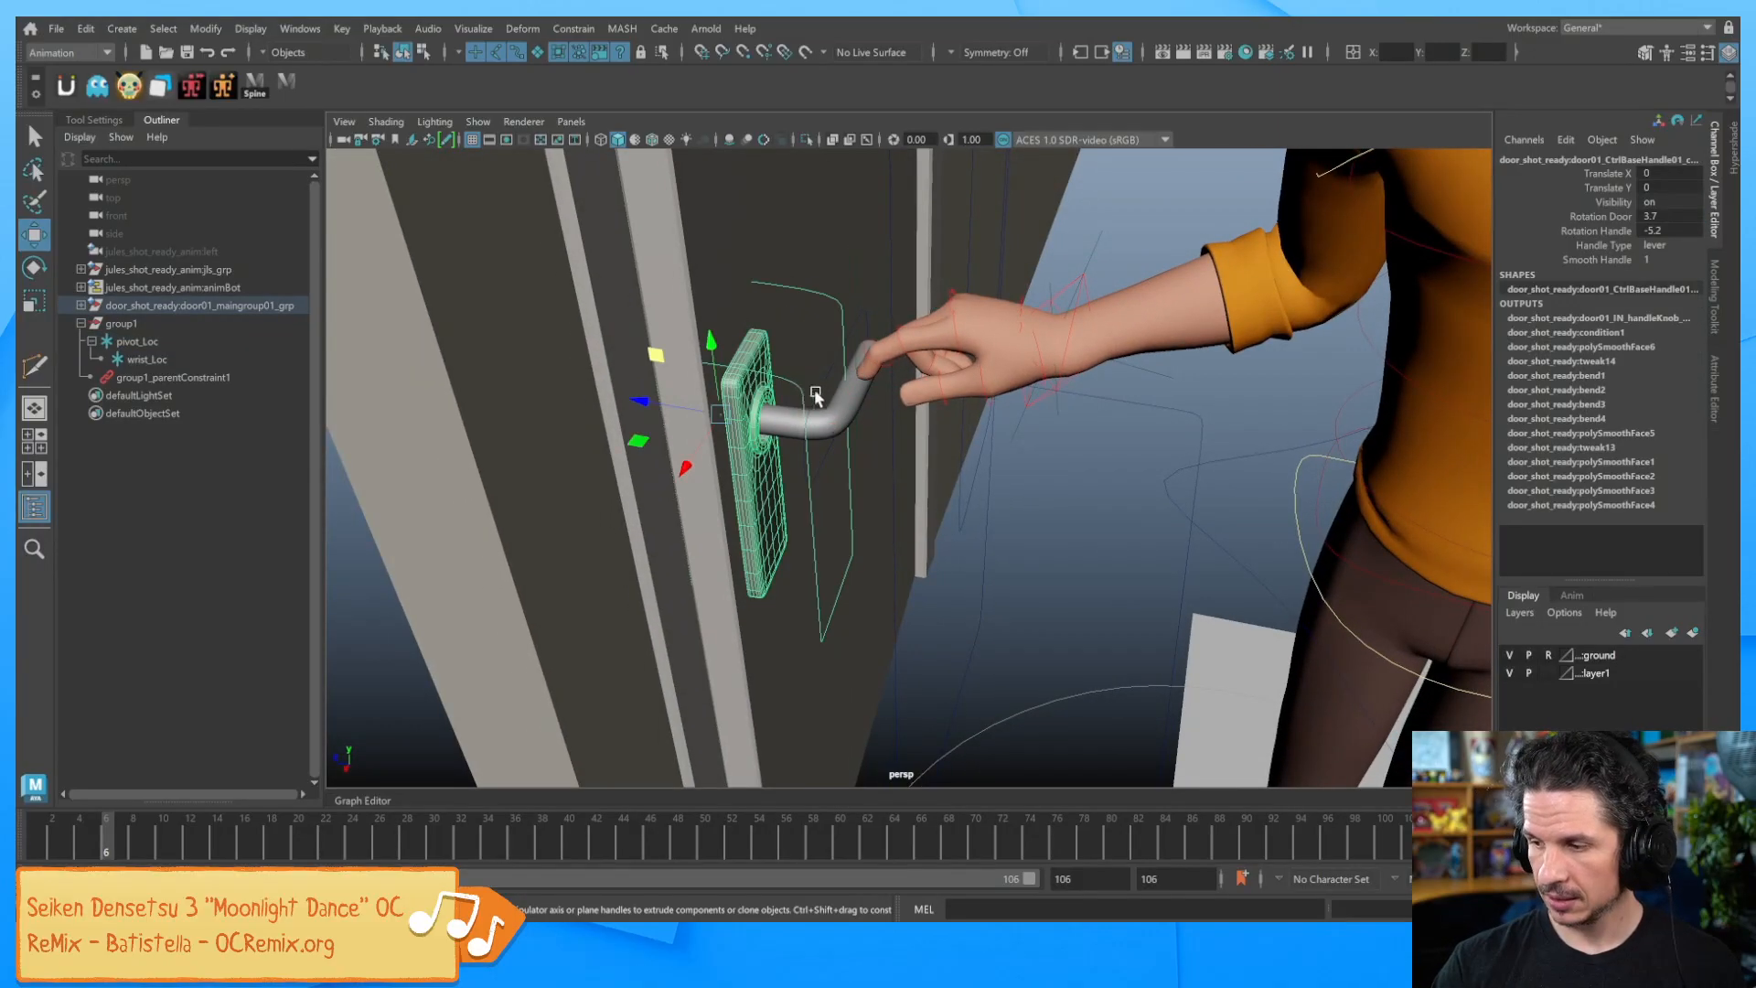
drag(1660, 217, 1659, 231)
text(0)
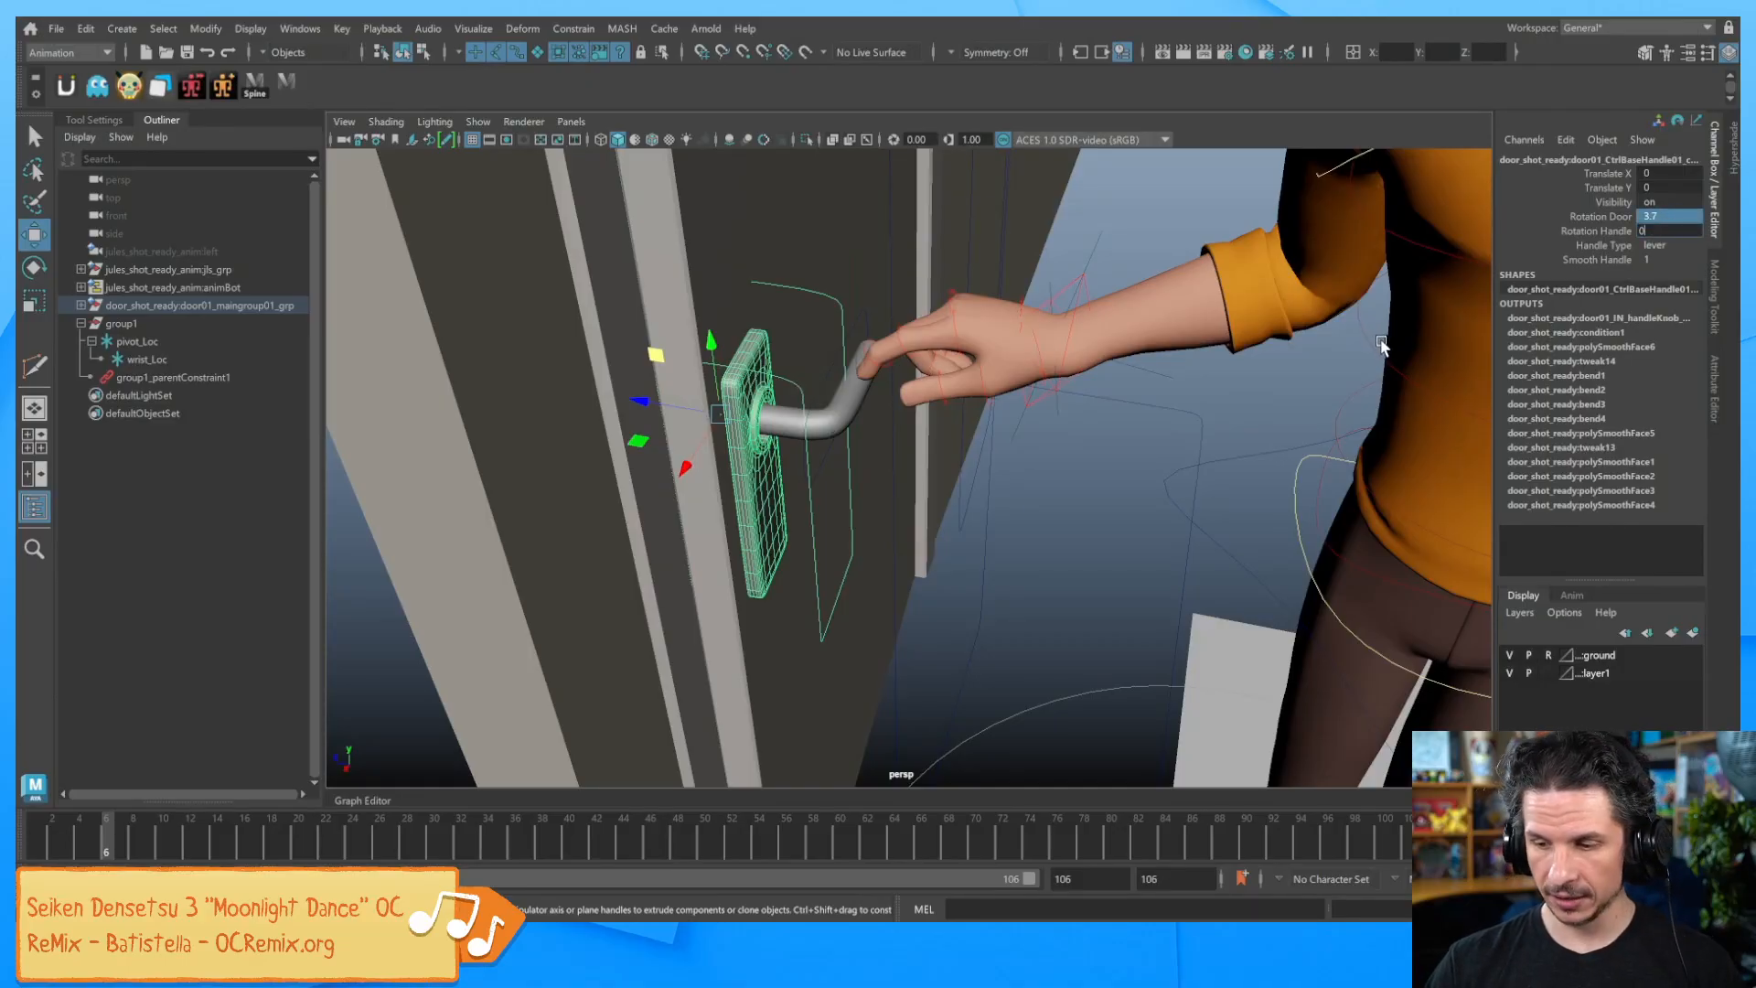
key(Return)
Freeze the transformations of pivot_Loc at its current place on the lever
click(798, 298)
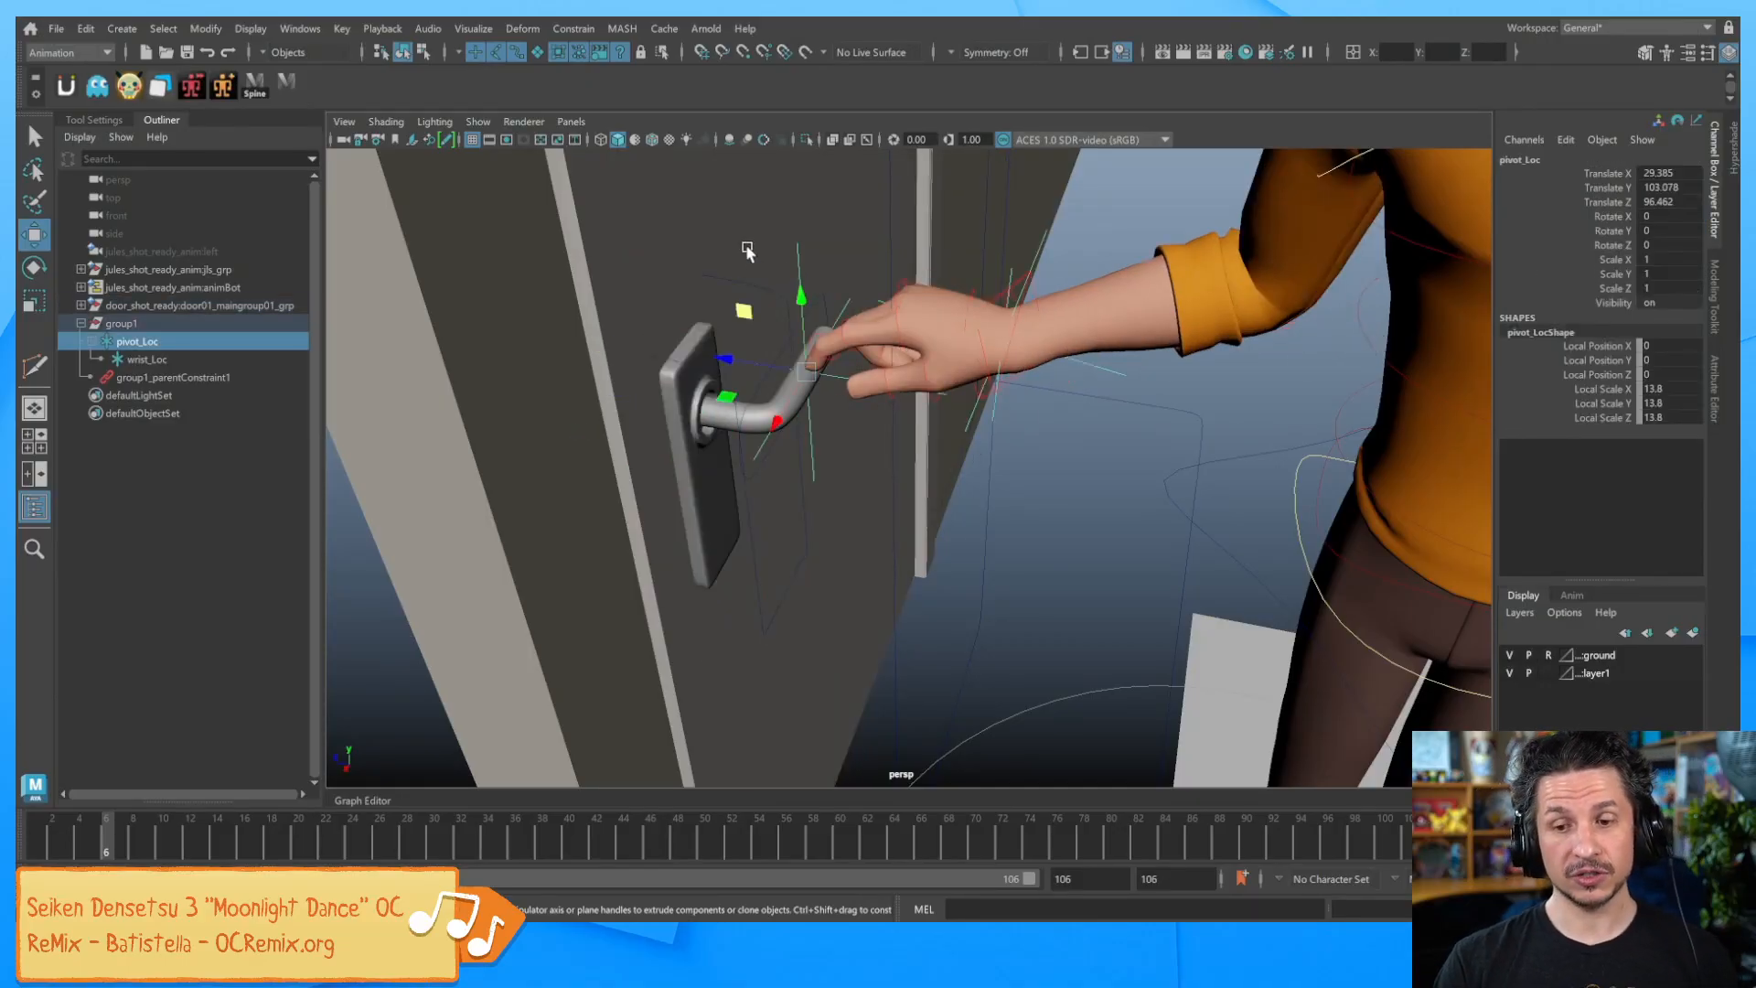
drag(1666, 174, 1667, 202)
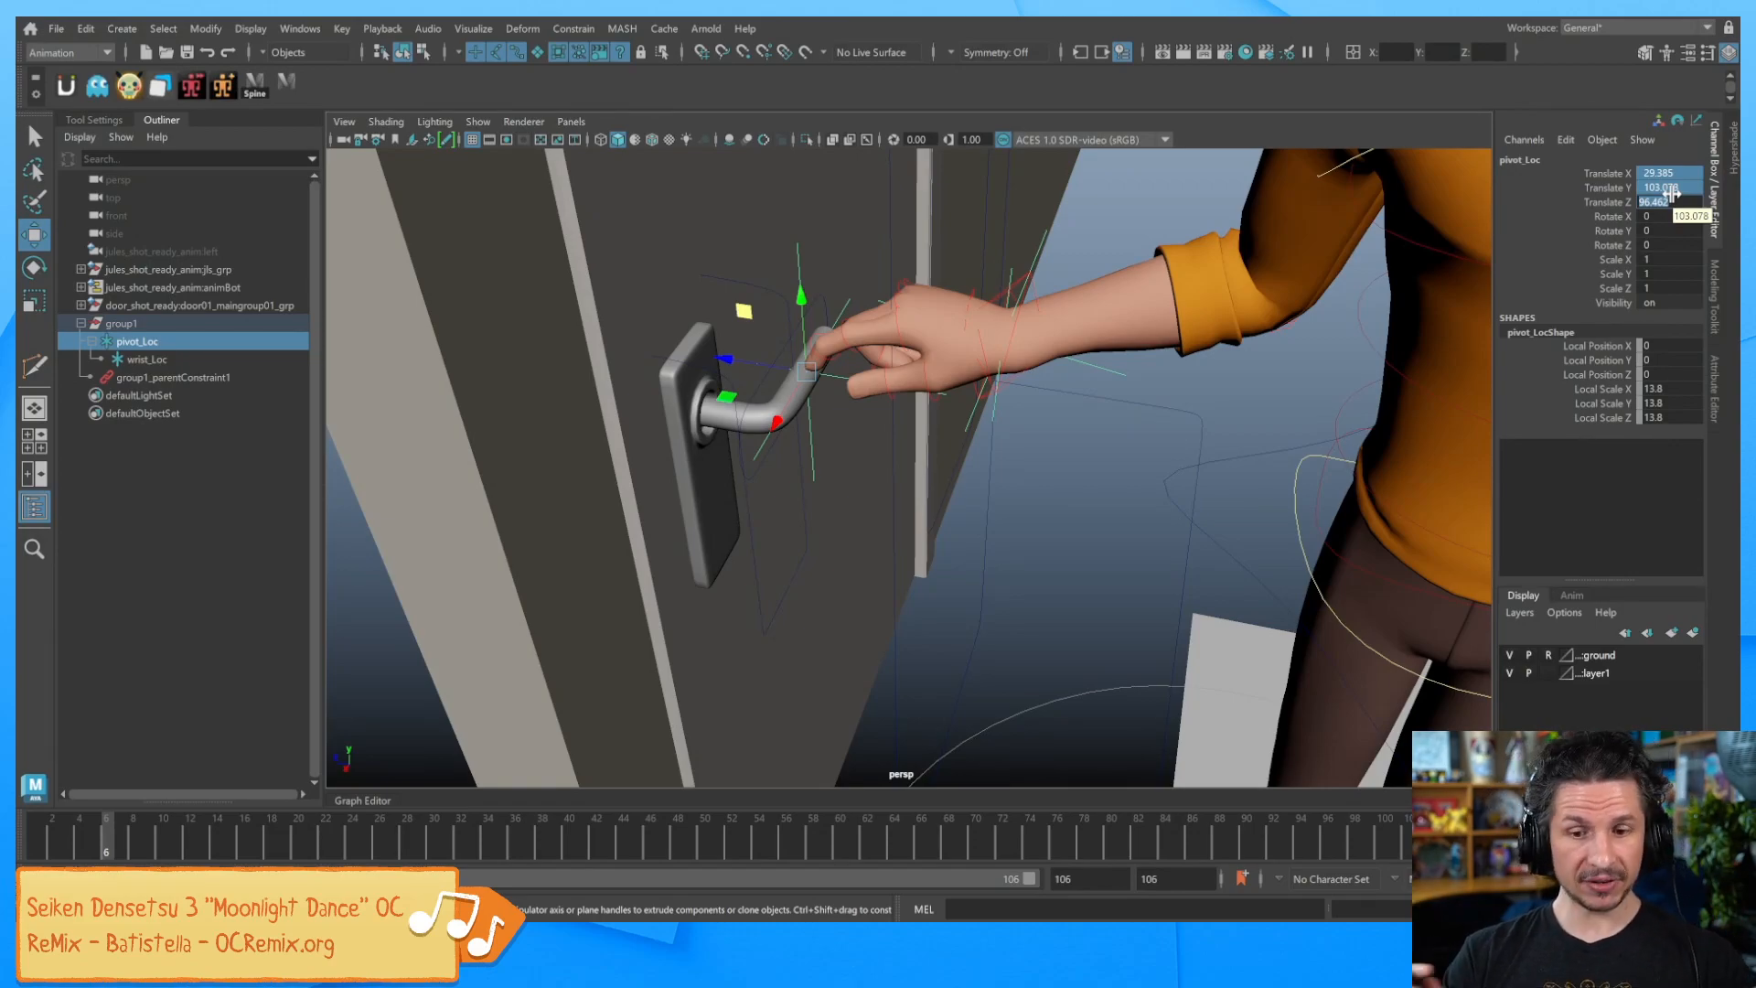
click(217, 30)
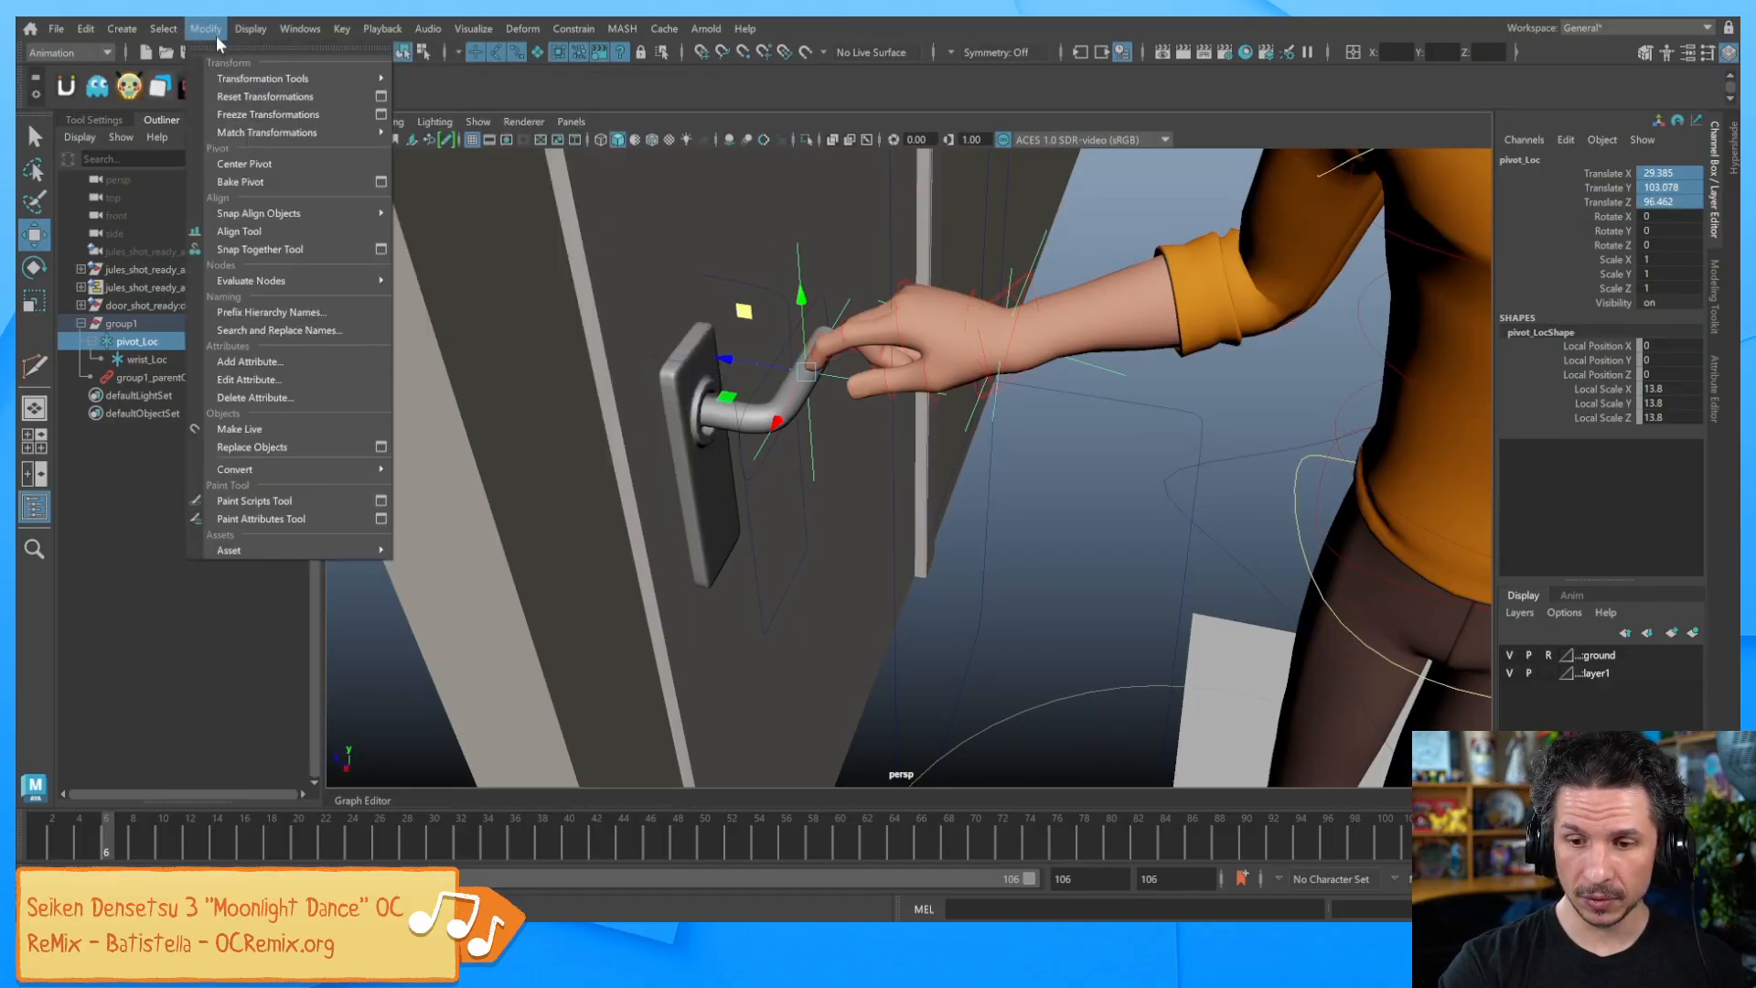
click(274, 119)
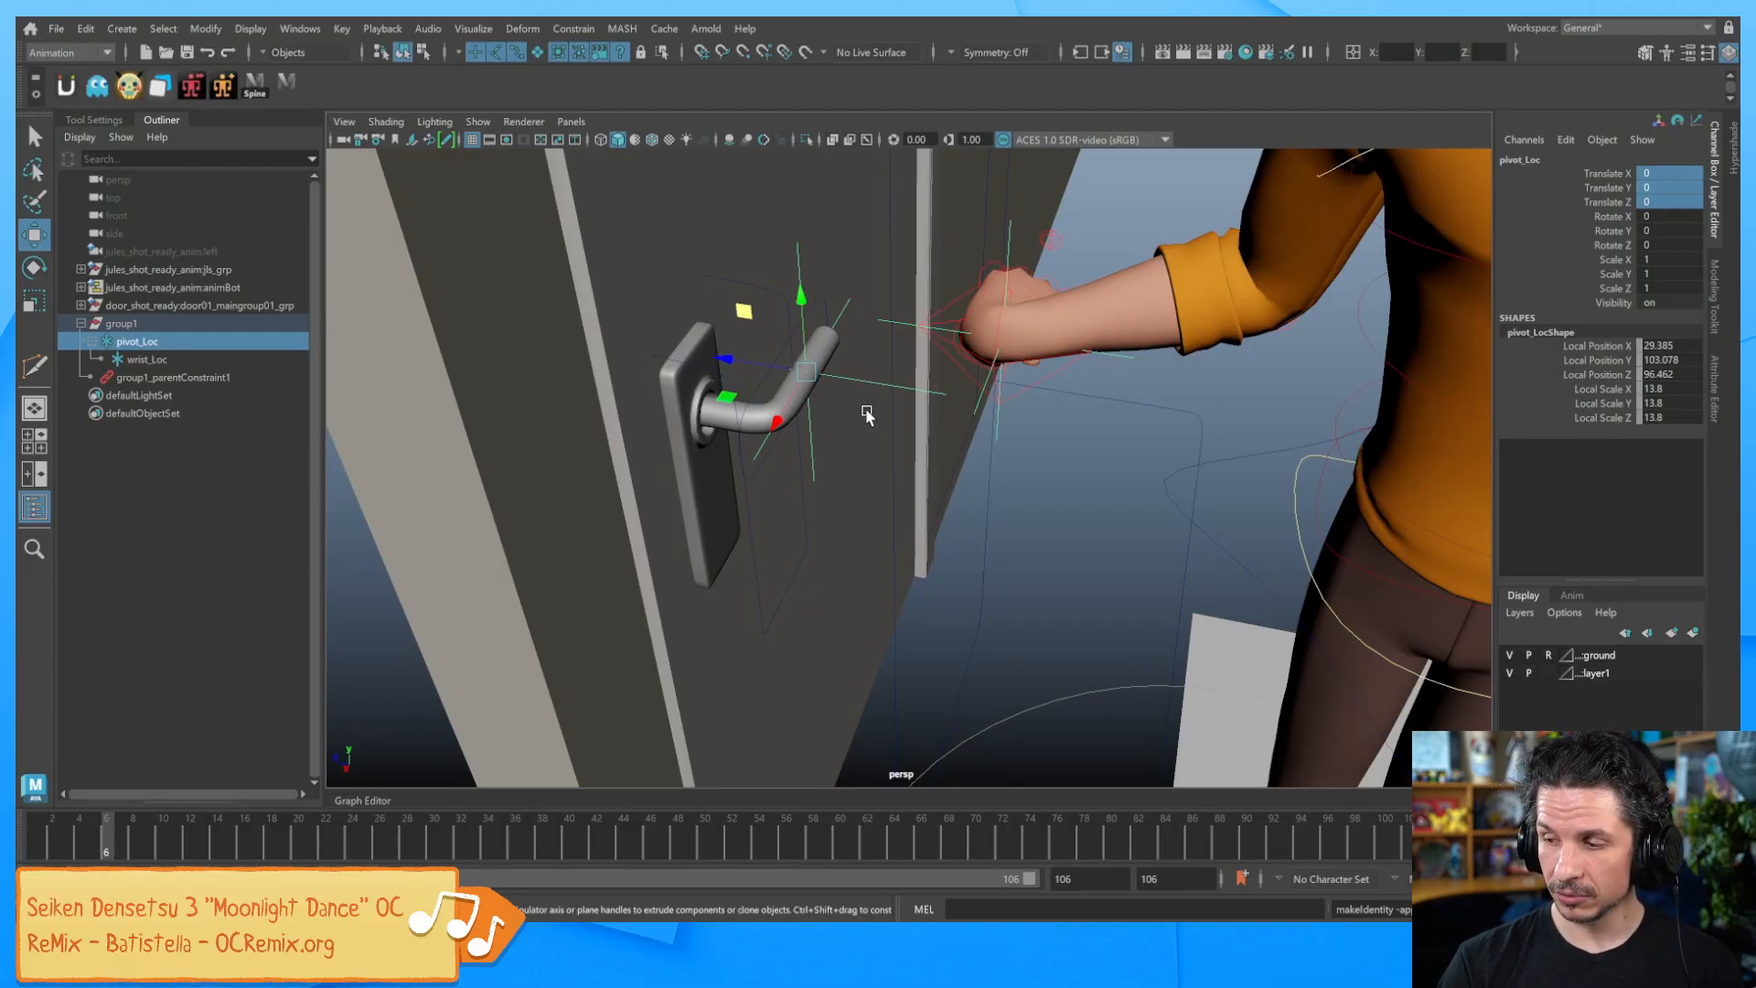
Rotate wrist_Loc to about 99 in Y and move it to about 4.7 in Y and 2.2 in Z, resting the fingers on the lever
click(1034, 271)
alt+drag(1034, 271, 1072, 312)
key(e)
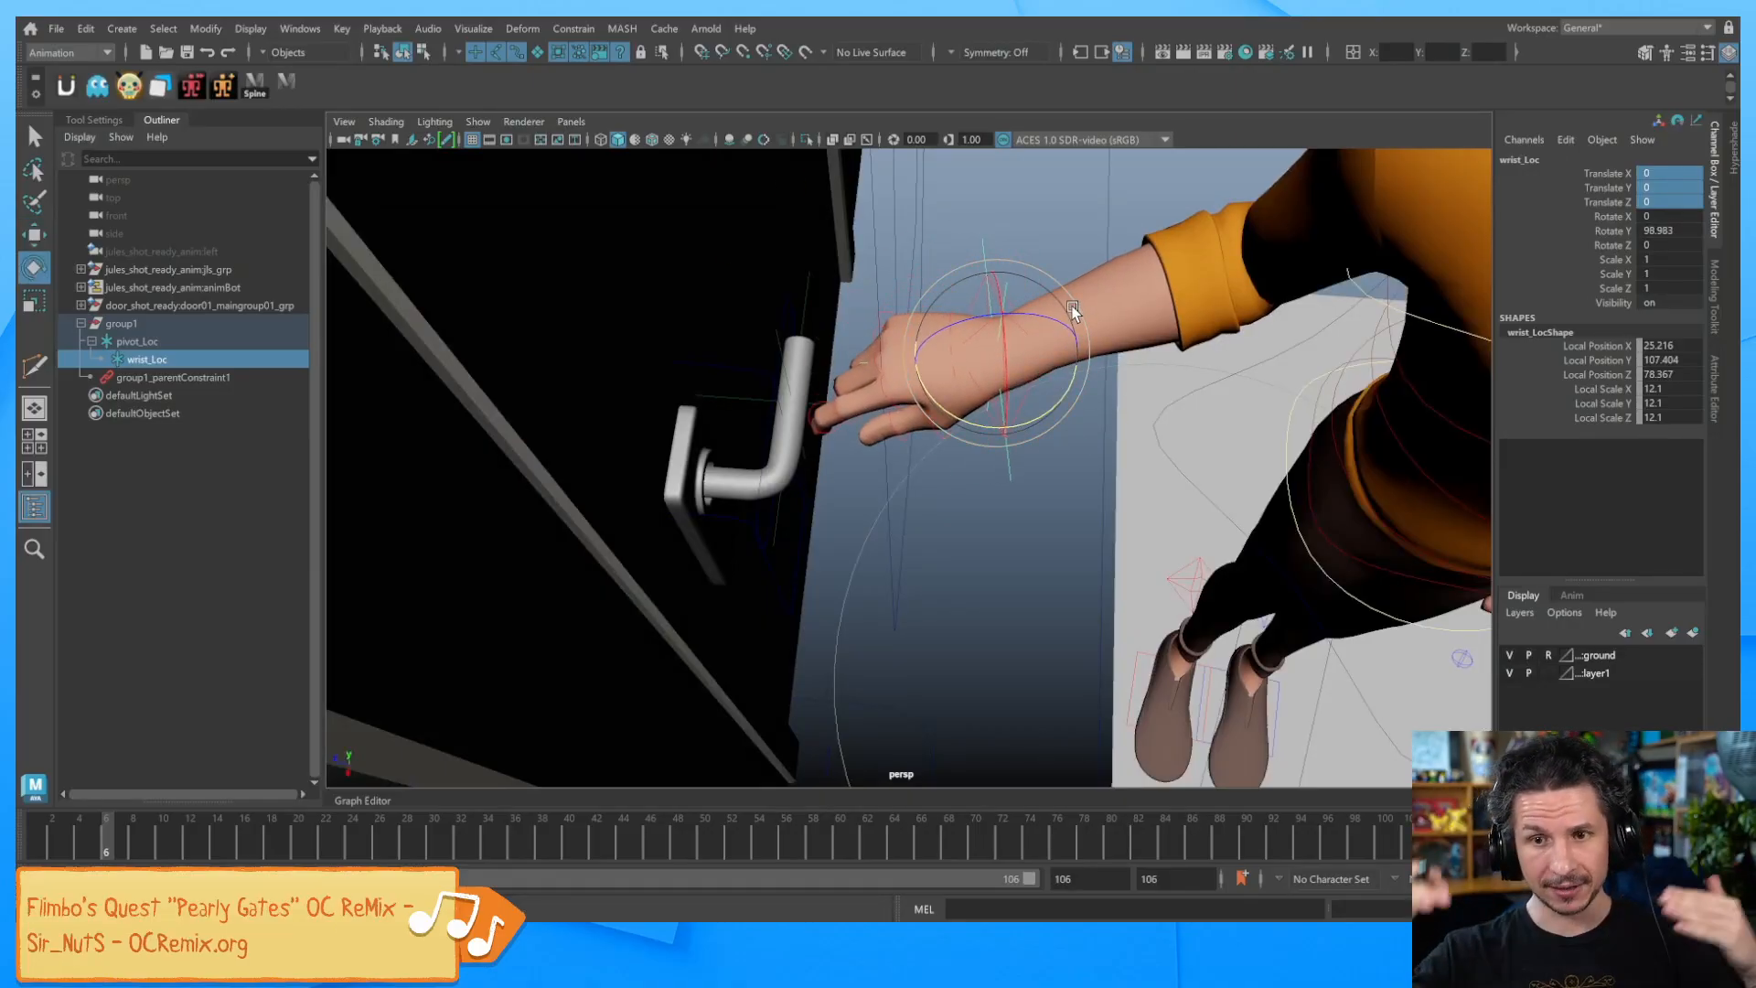
key(w)
alt+drag(909, 529, 945, 423)
drag(927, 280, 906, 231)
alt+drag(848, 387, 1013, 411)
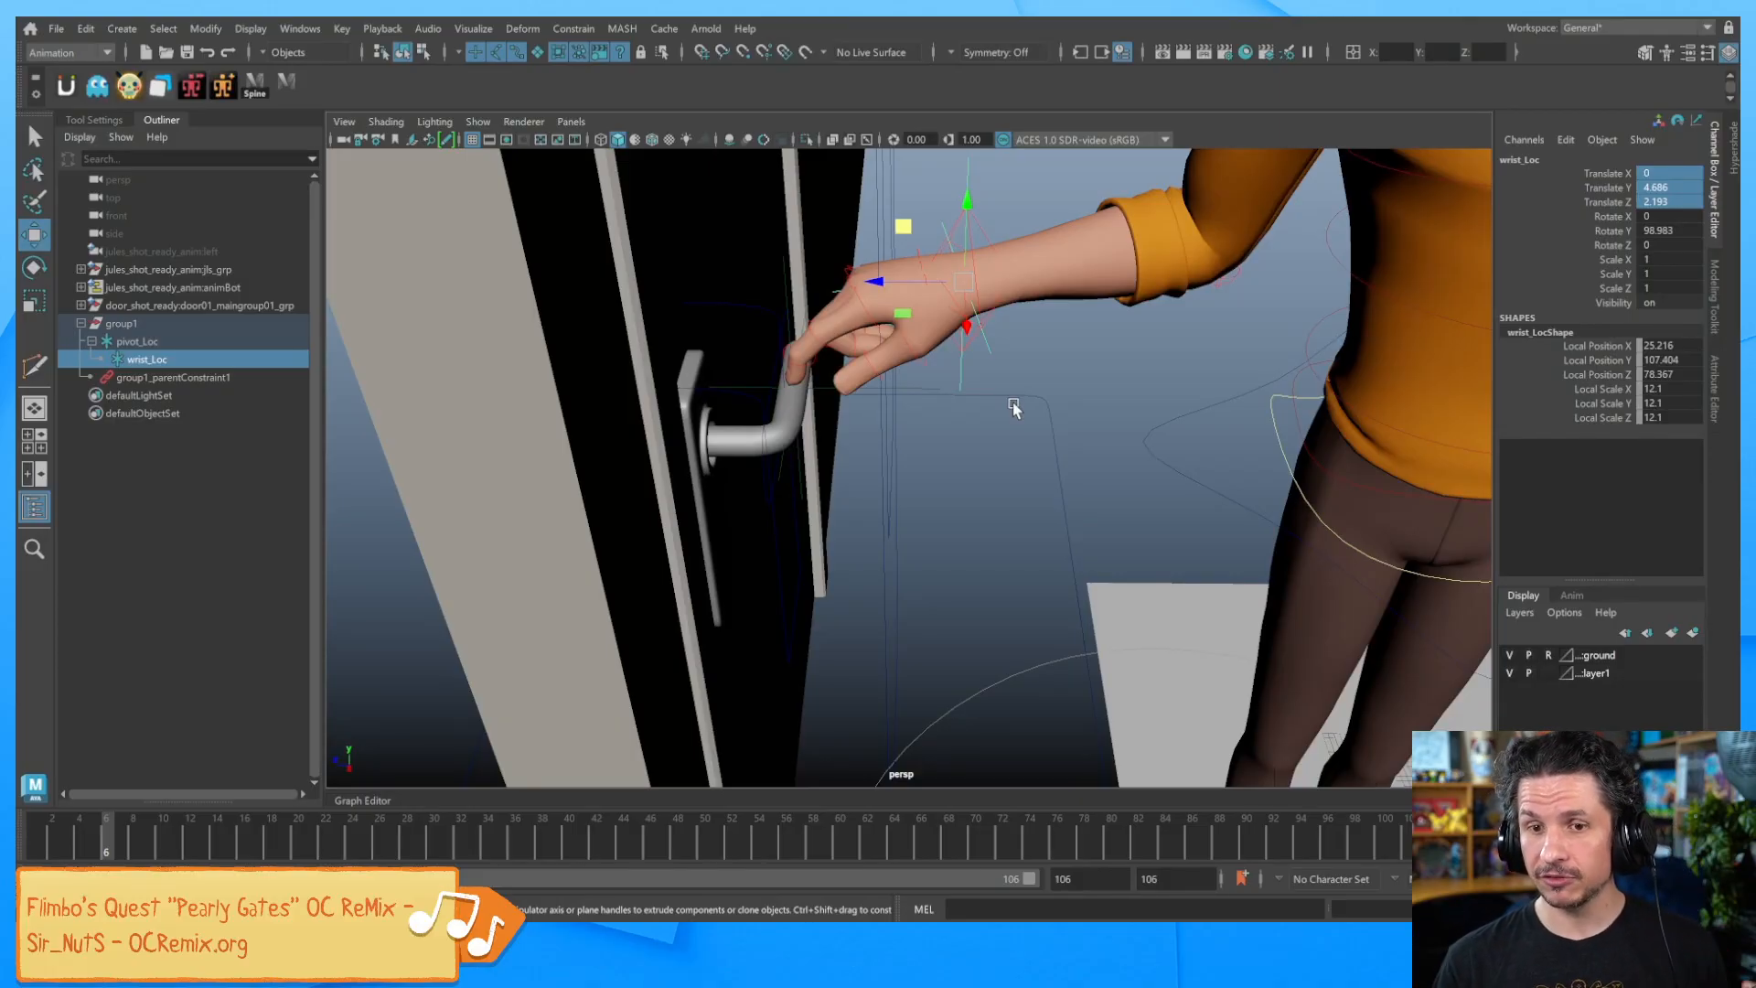
Try a small rotation of pivot_Loc to about -1.4 in X and undo it
click(989, 236)
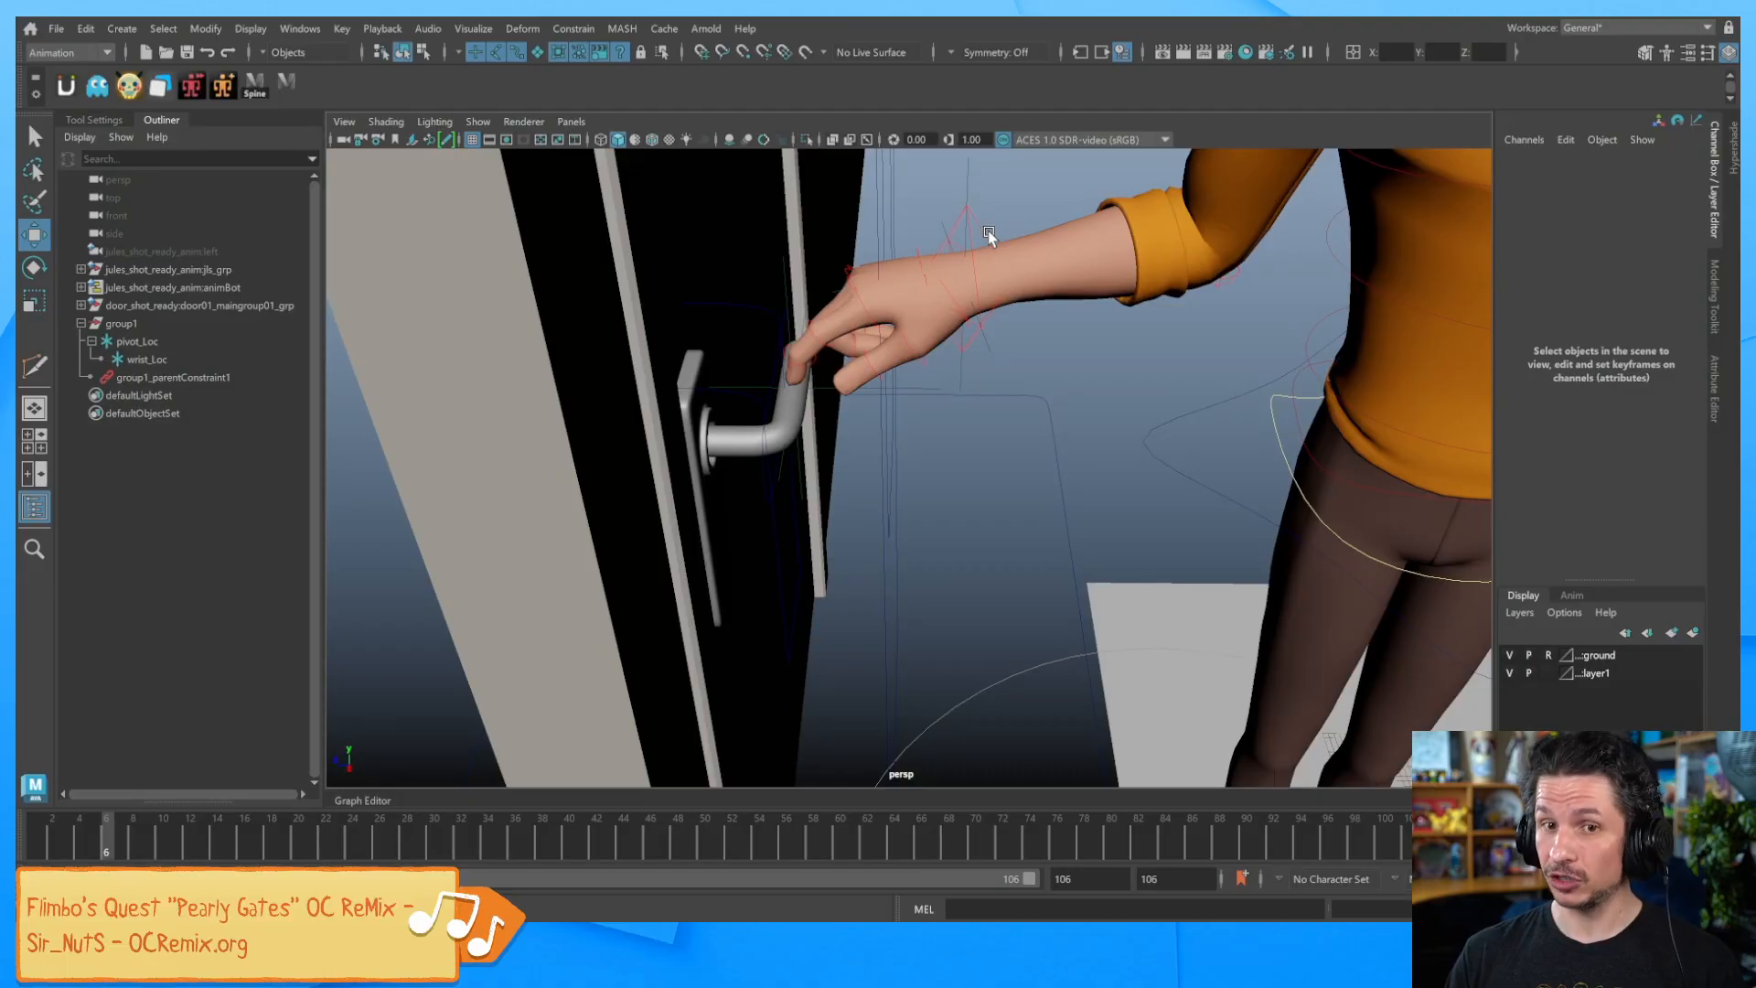
click(809, 384)
alt+drag(809, 384, 873, 365)
key(e)
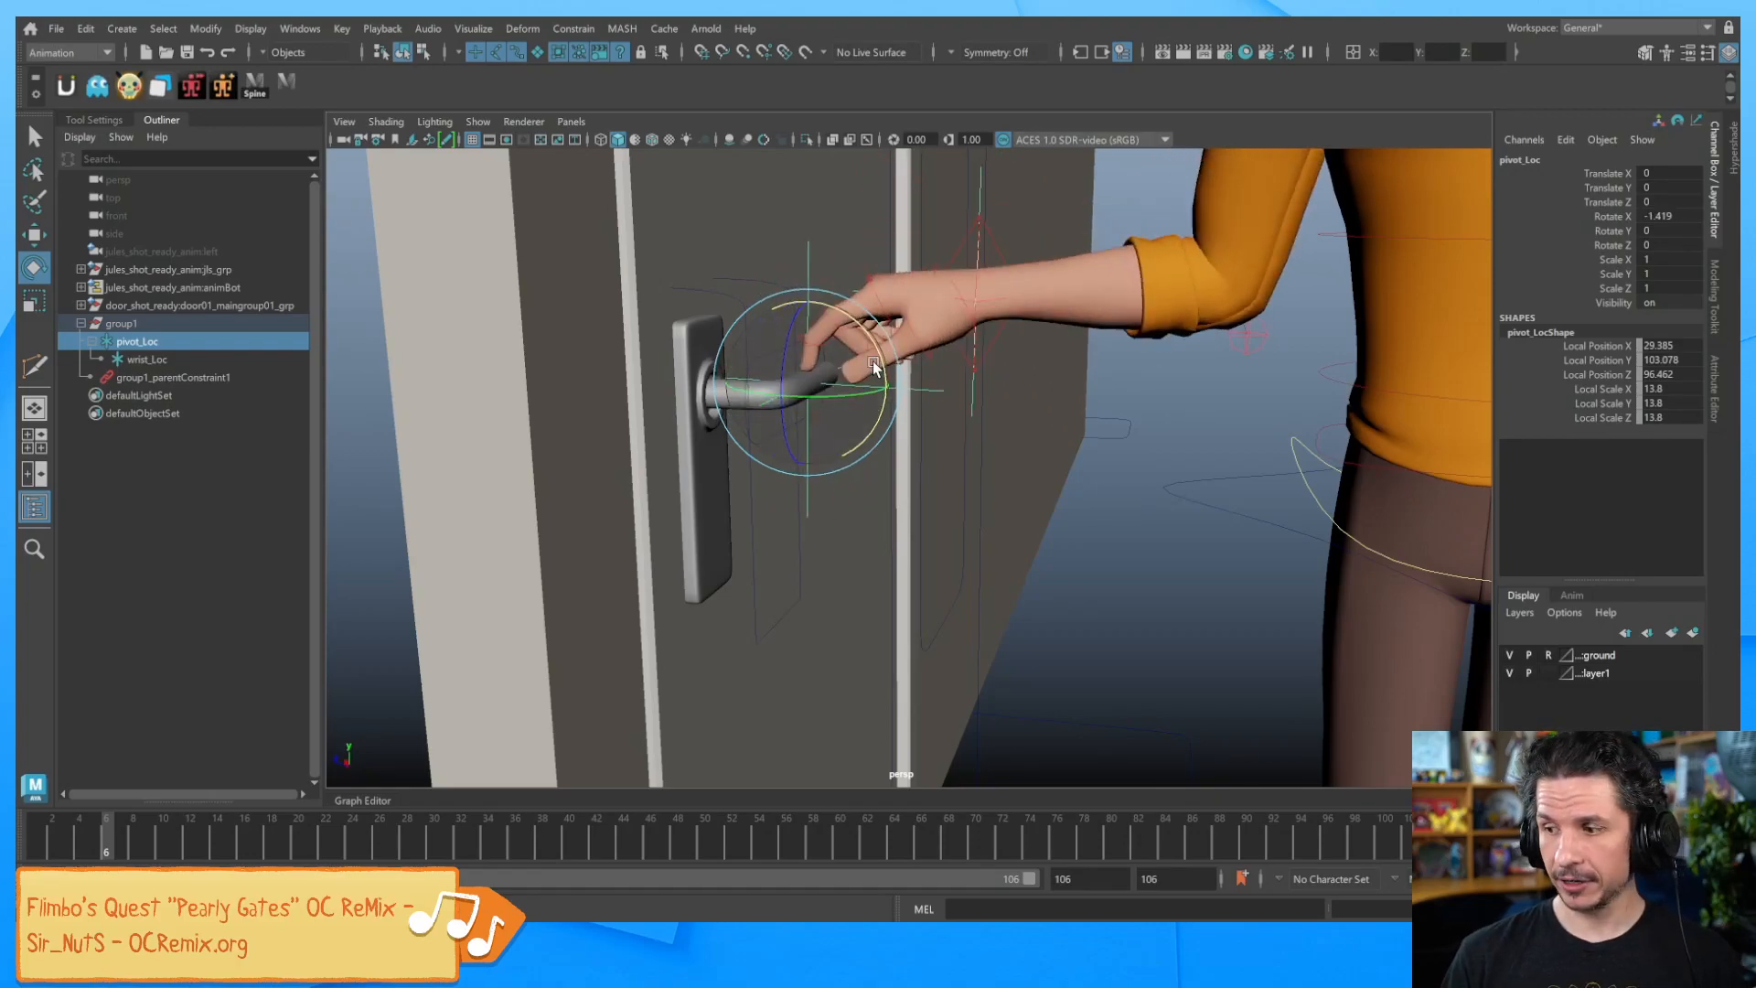
key(ctrl+z)
Move pivot_Loc off the lever to about -1.5, -15.7, -22.5 and reset its translation to 0
key(w)
drag(810, 384, 1066, 595)
drag(1659, 172, 1660, 201)
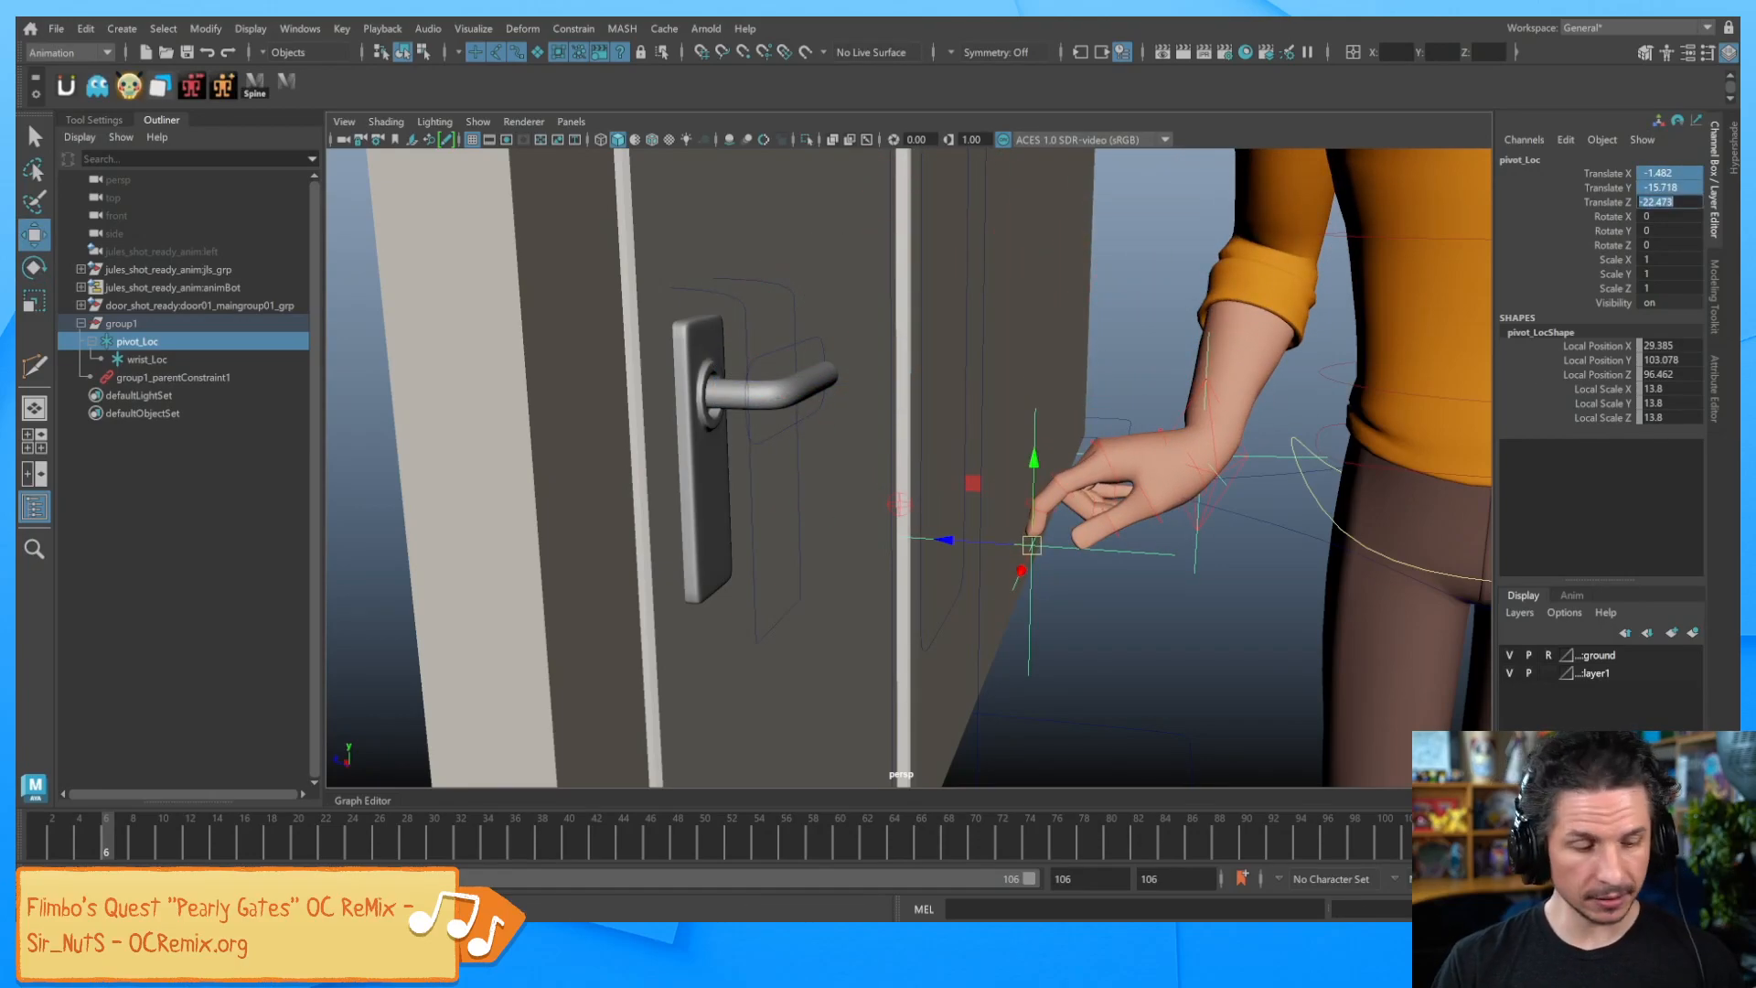
text(0)
key(Return)
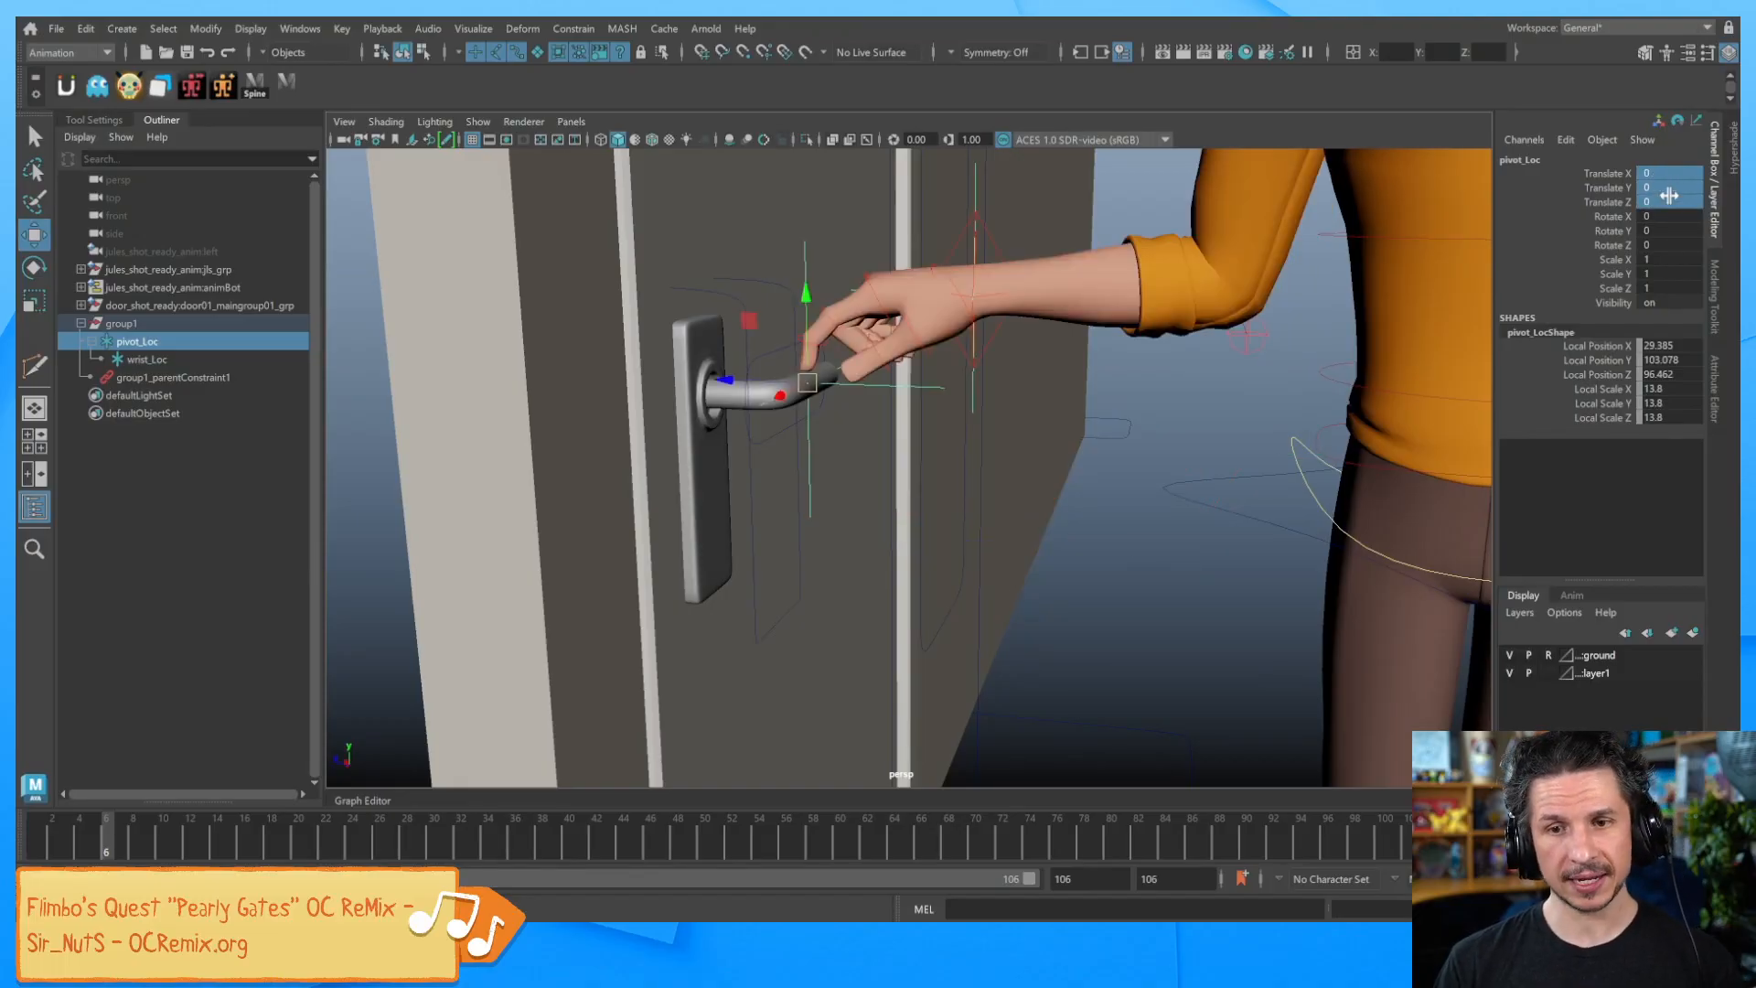
Create a polygon cube scaled to about 56.6 and place it behind the character at about 95.3 in Y and -111.3 in Z
alt+drag(953, 486, 999, 560)
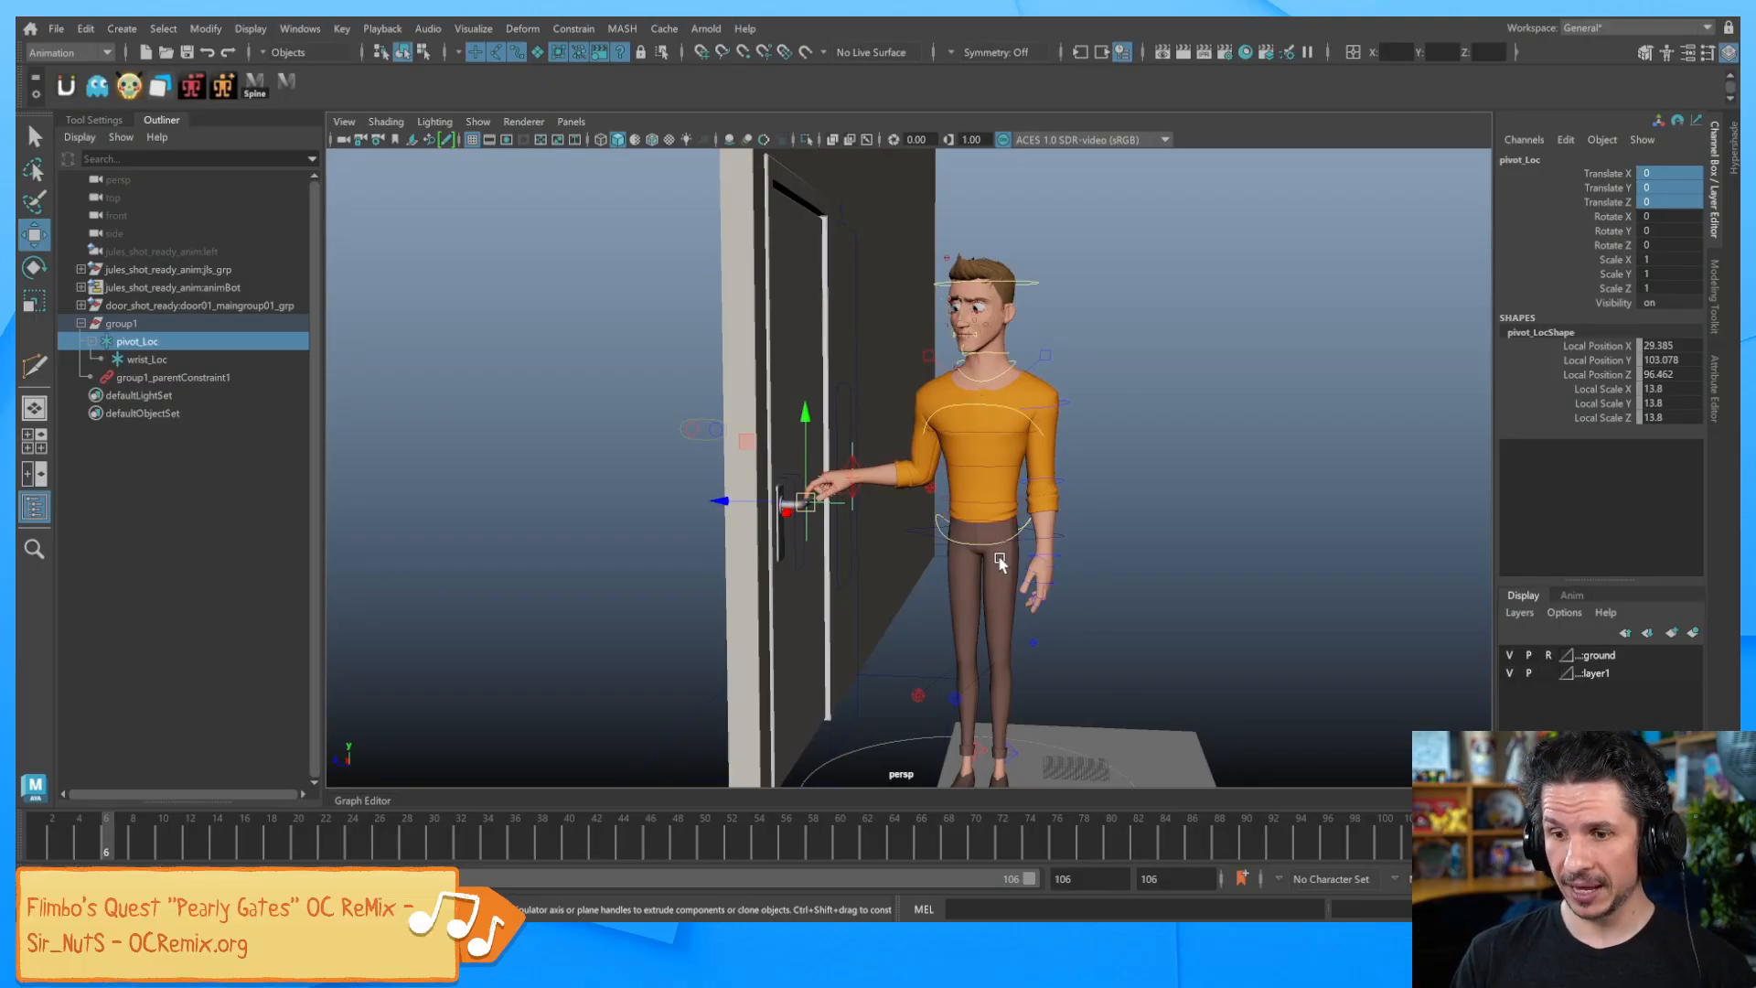
alt+drag(1335, 524, 1001, 521)
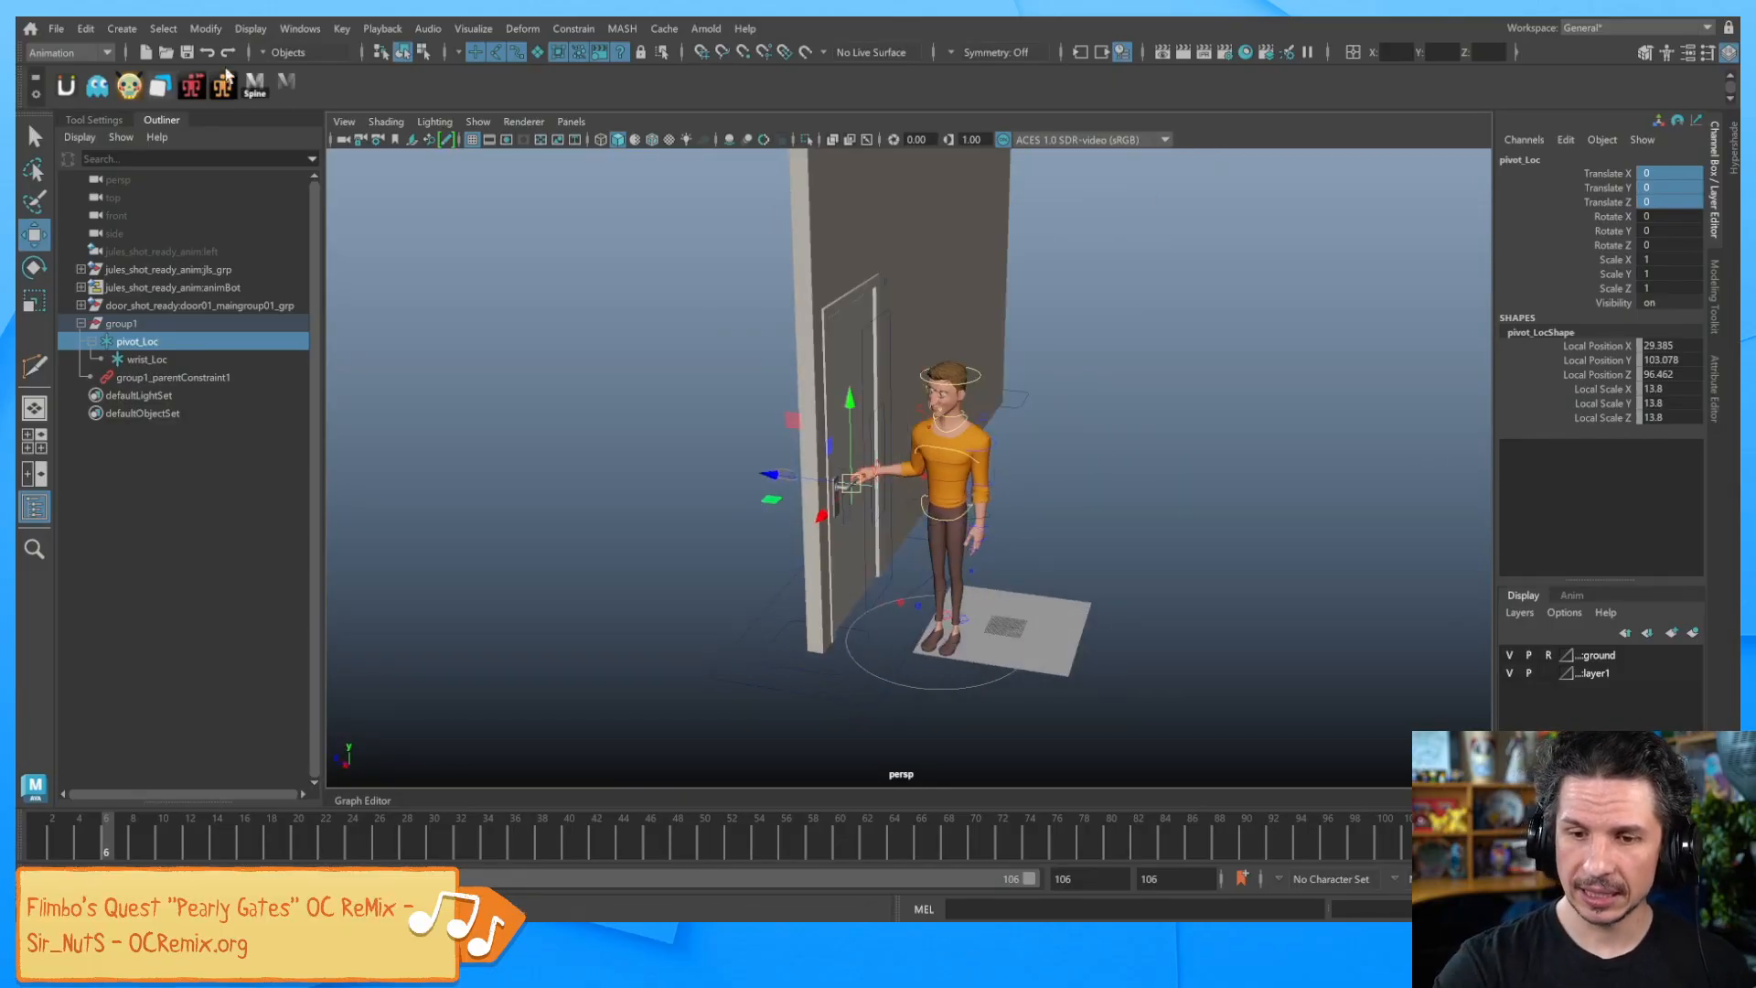
click(122, 29)
mouse_move(183, 96)
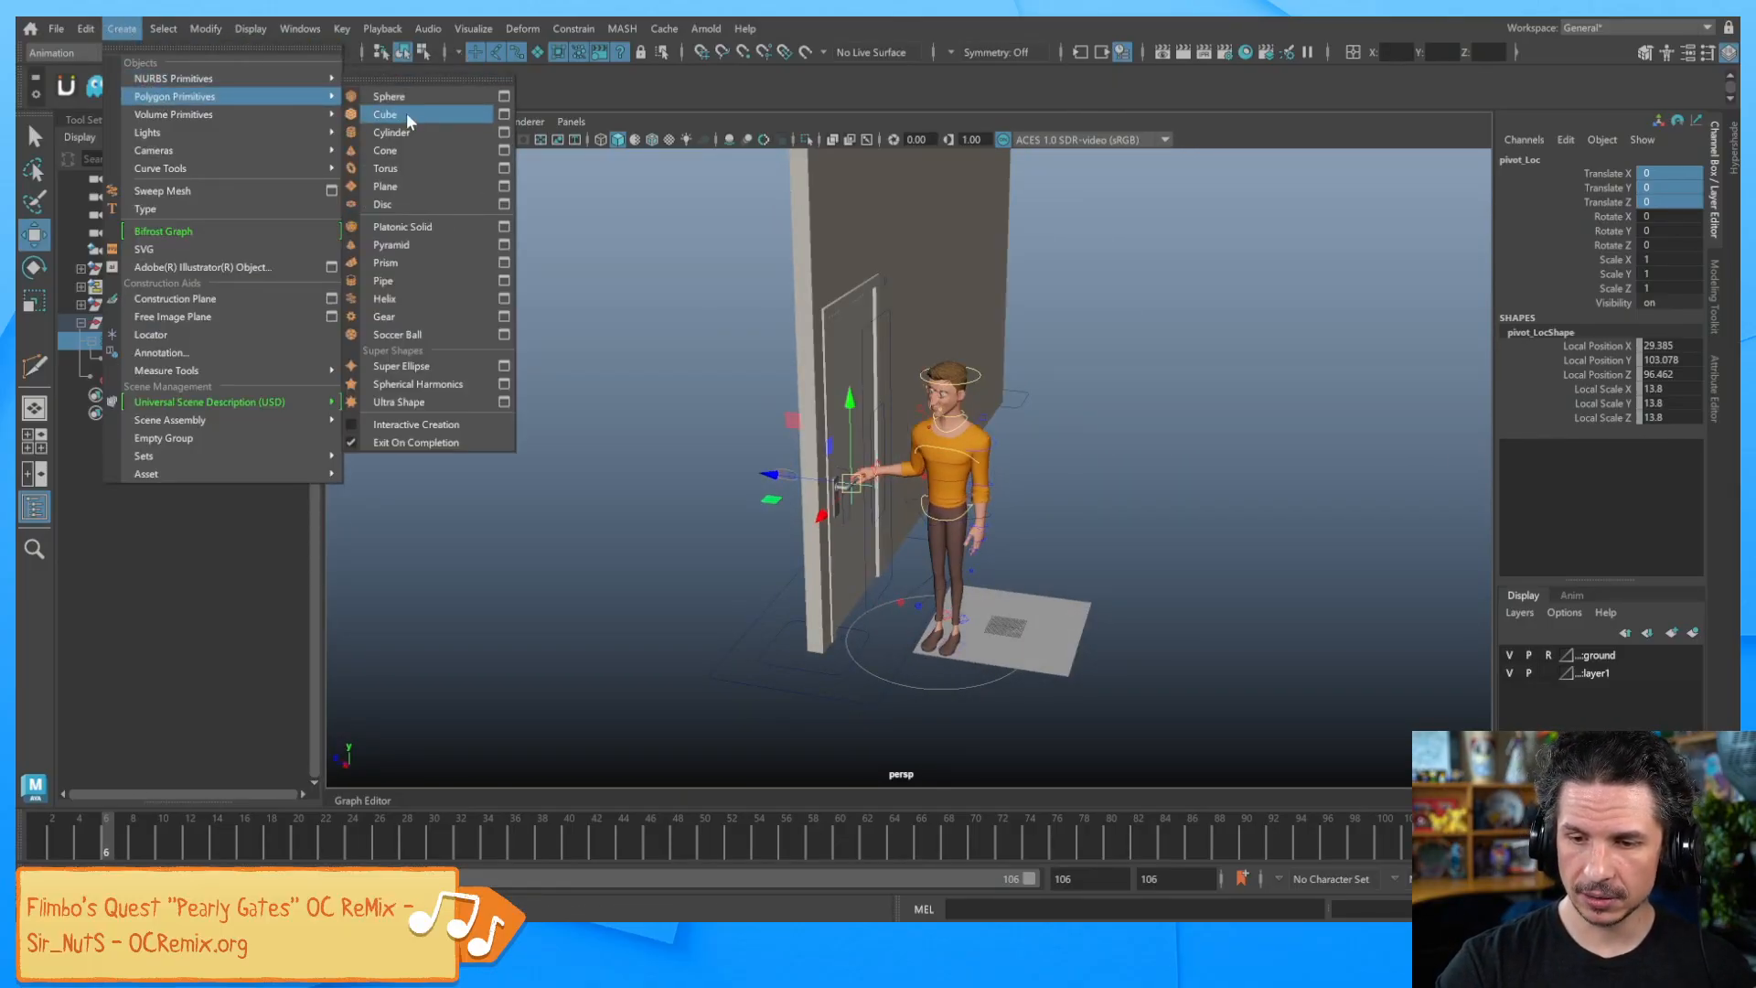
key(r)
drag(1006, 627, 1089, 600)
key(w)
drag(1007, 559, 1011, 471)
key(ctrl+z)
drag(948, 564, 1135, 450)
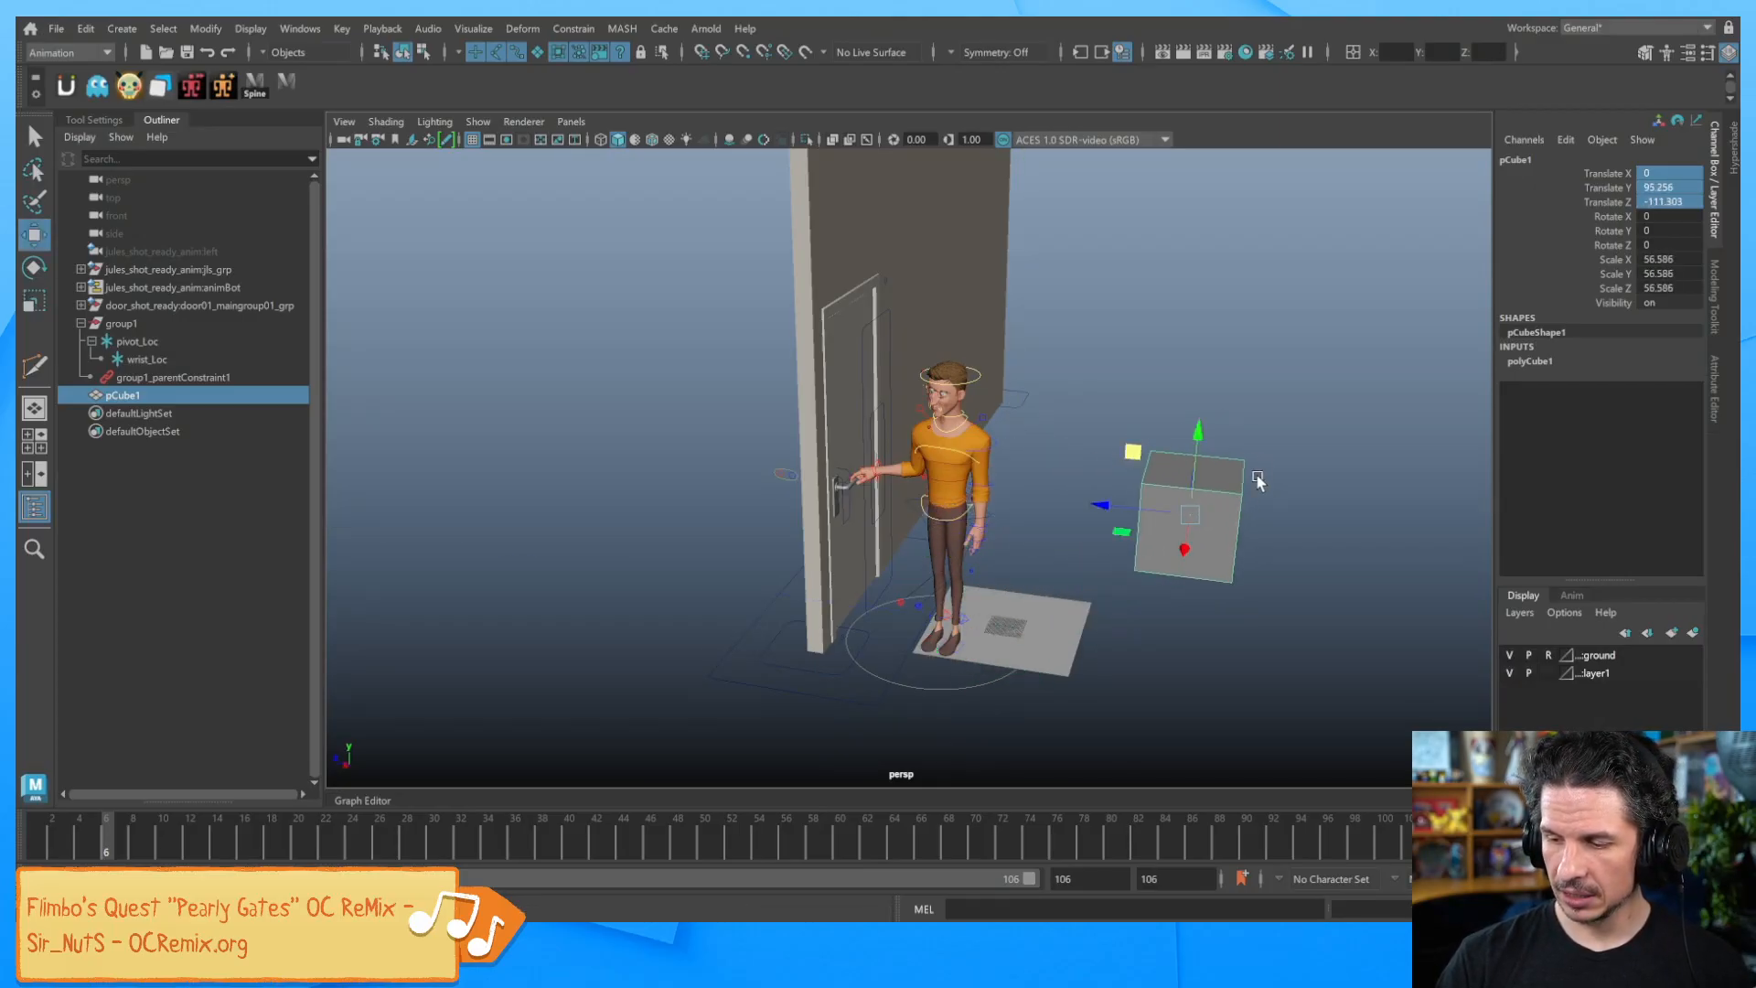
Stretch the cube into a flat box scaled to about 150 in X and 31.7 in Y
key(r)
alt+drag(1210, 545, 1125, 615)
drag(1046, 684, 1216, 651)
alt+middle_drag(1216, 651, 1130, 646)
drag(1117, 444, 1119, 478)
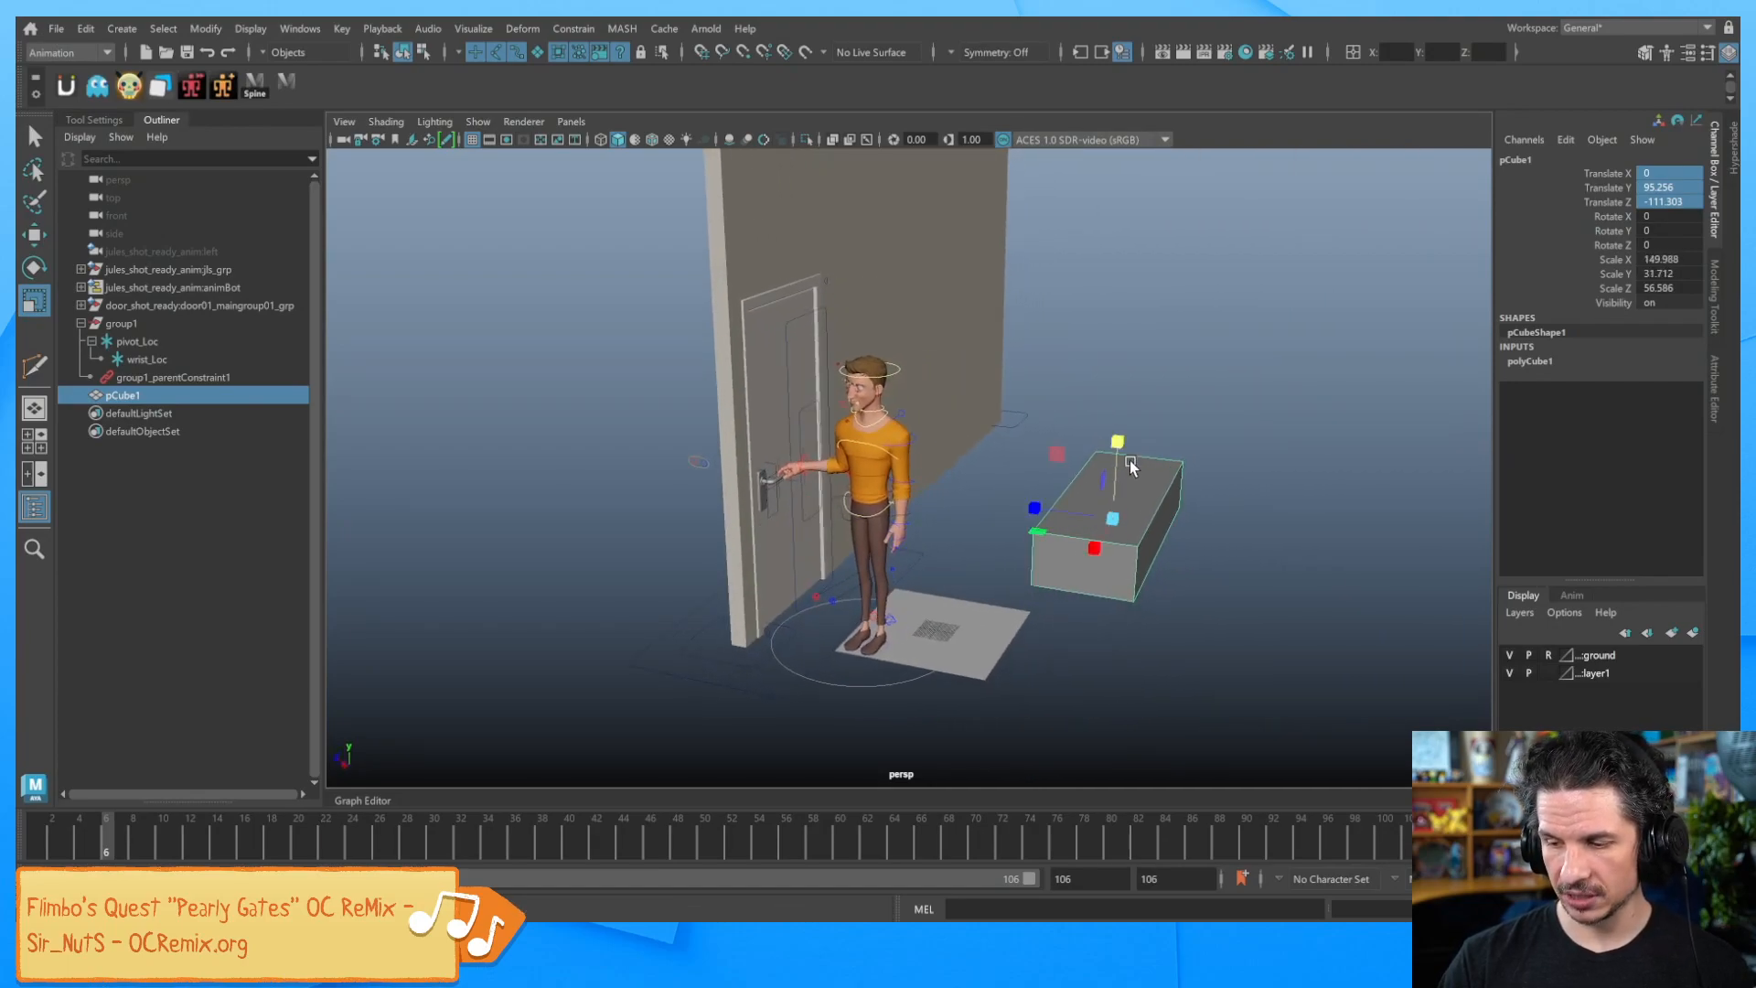
Duplicate the box and move the copy up toward the character to about 150.4 in Y and -62.5 in Z
key(w)
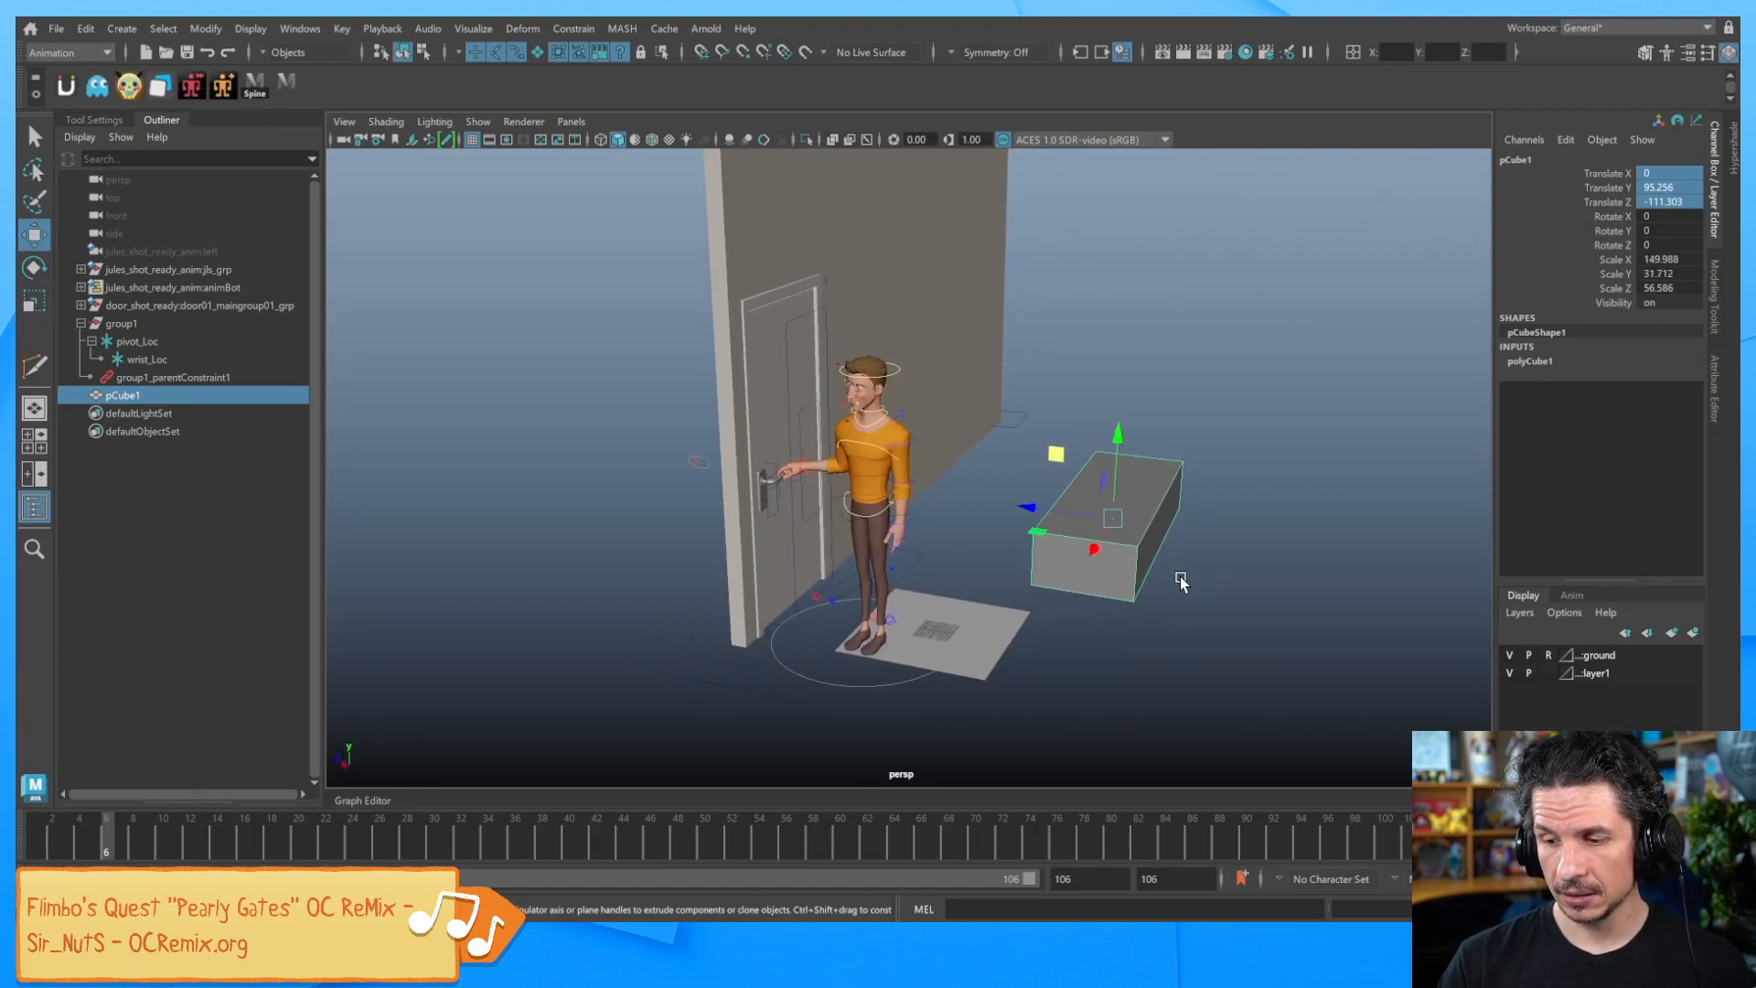
key(ctrl+d)
middle_drag(1148, 502, 1073, 404)
alt+drag(1230, 476, 1199, 513)
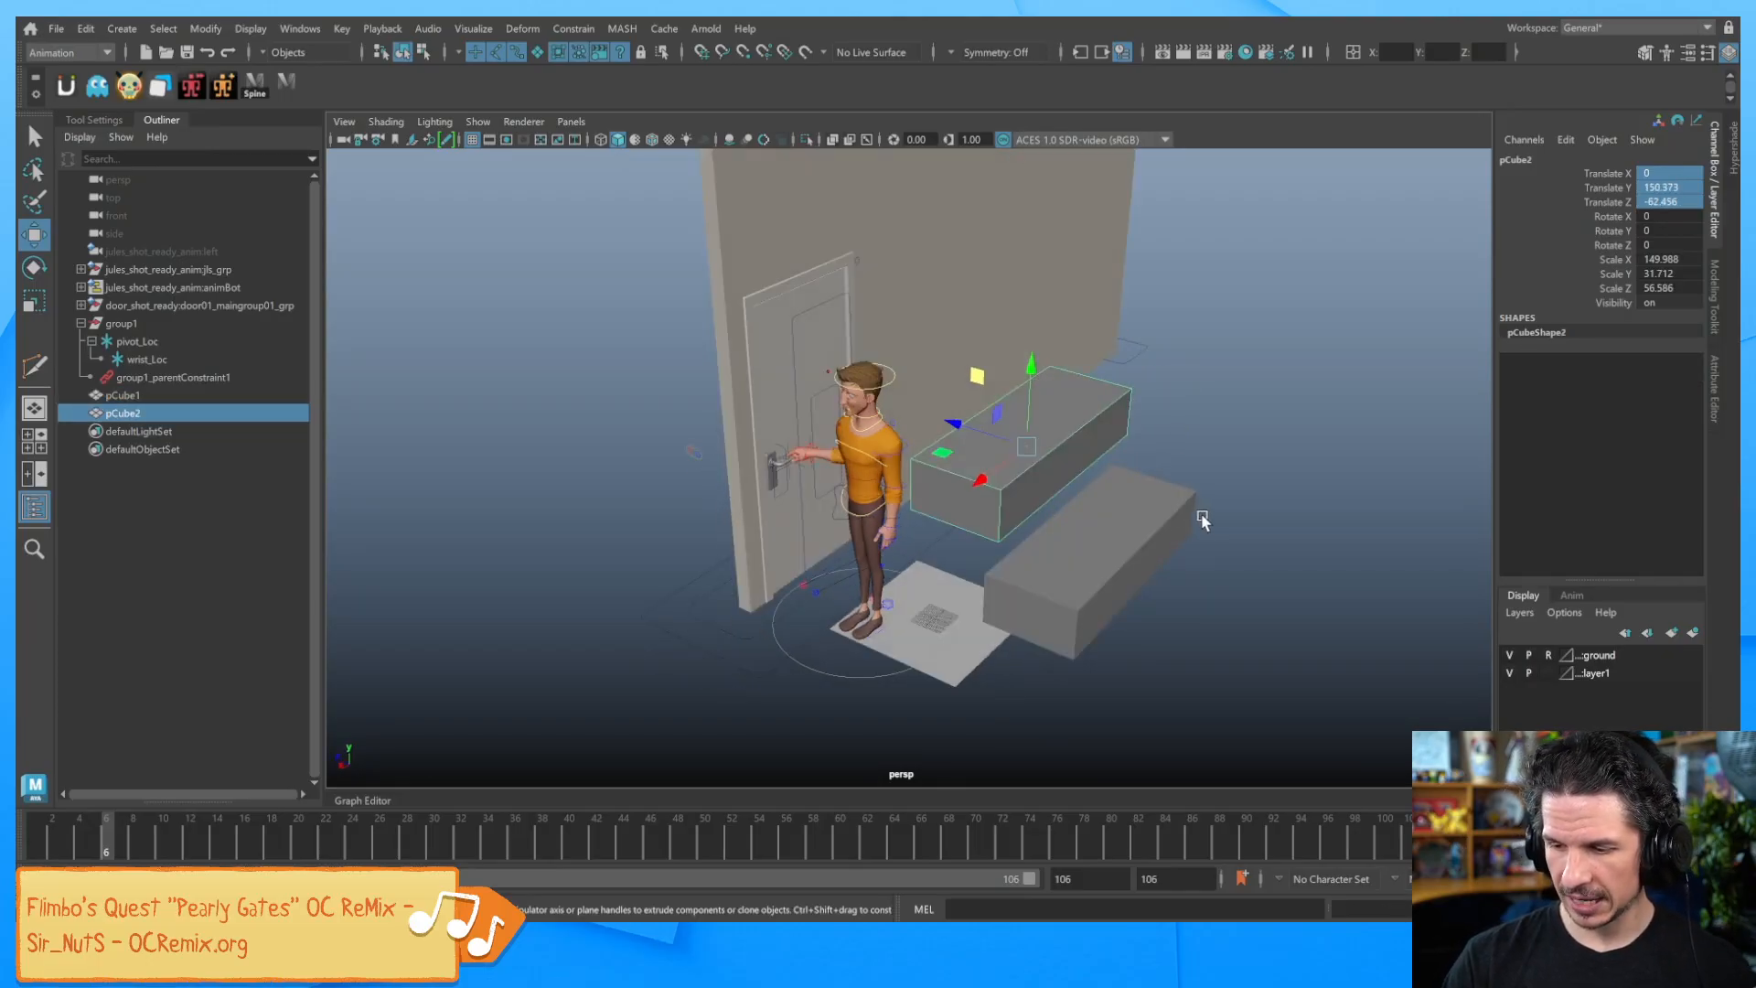
alt+middle_drag(1199, 513, 1090, 591)
alt+drag(1089, 591, 1101, 576)
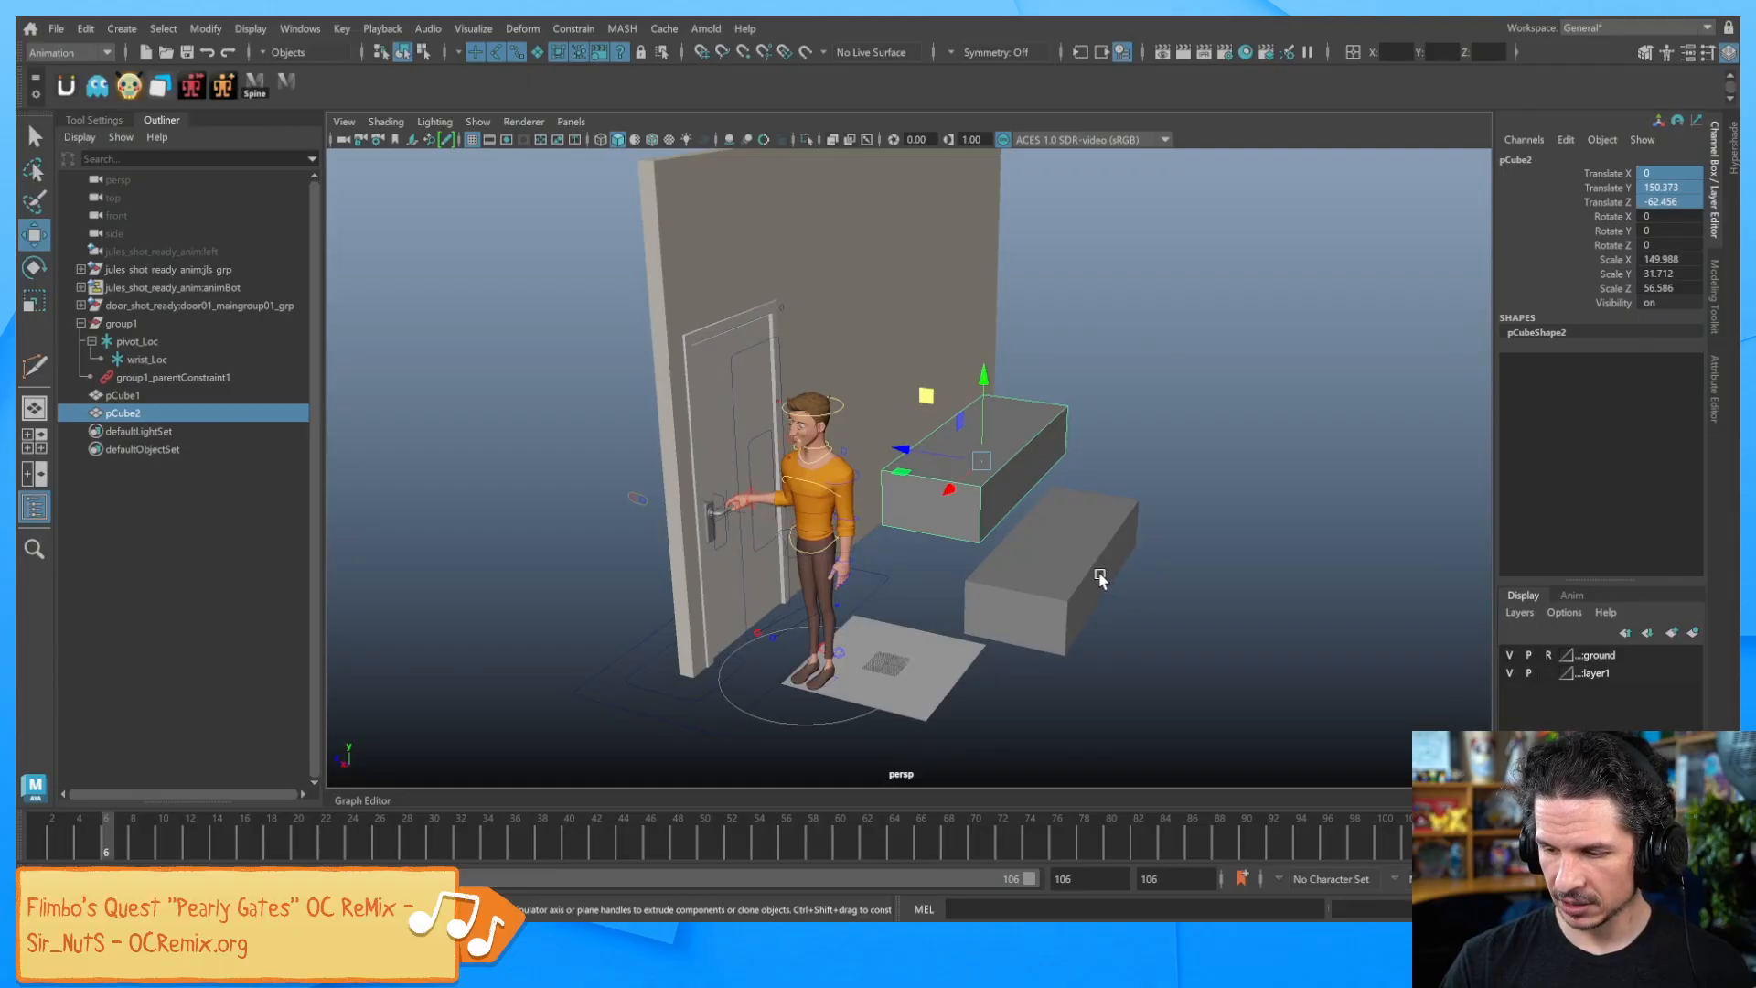
Scale the lower box, pCube1, down to about 86.1 in X and 47.5 in Z
click(1028, 504)
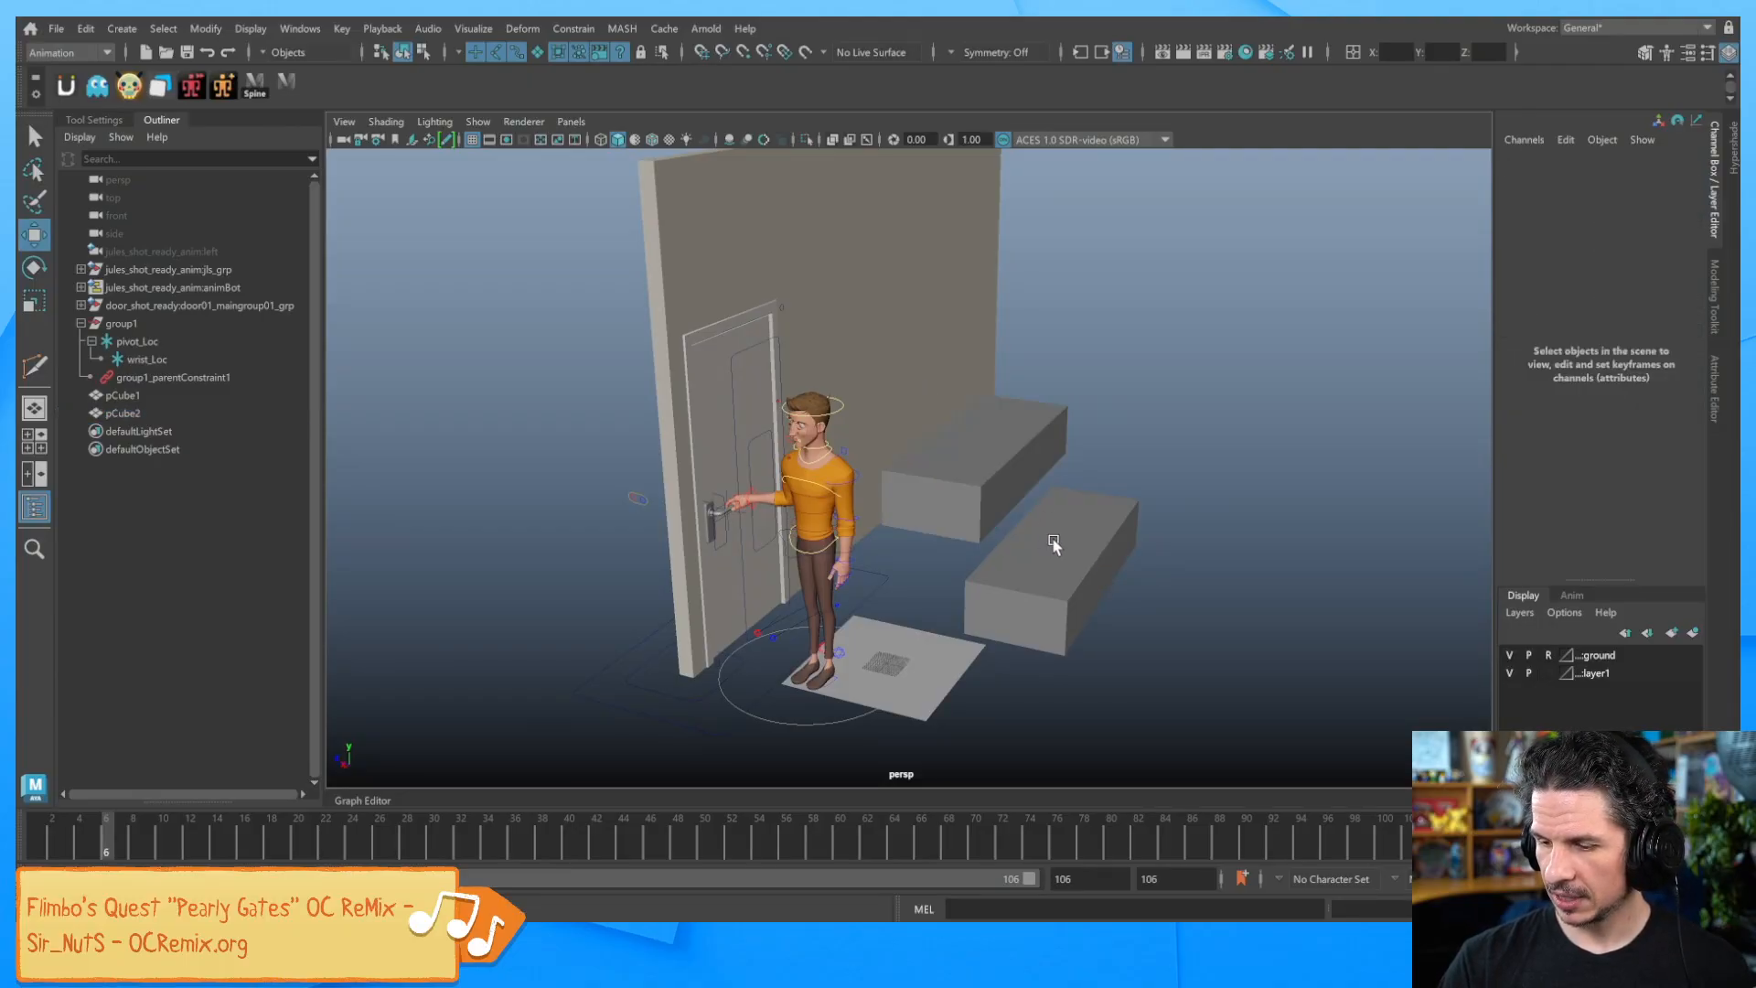
click(139, 413)
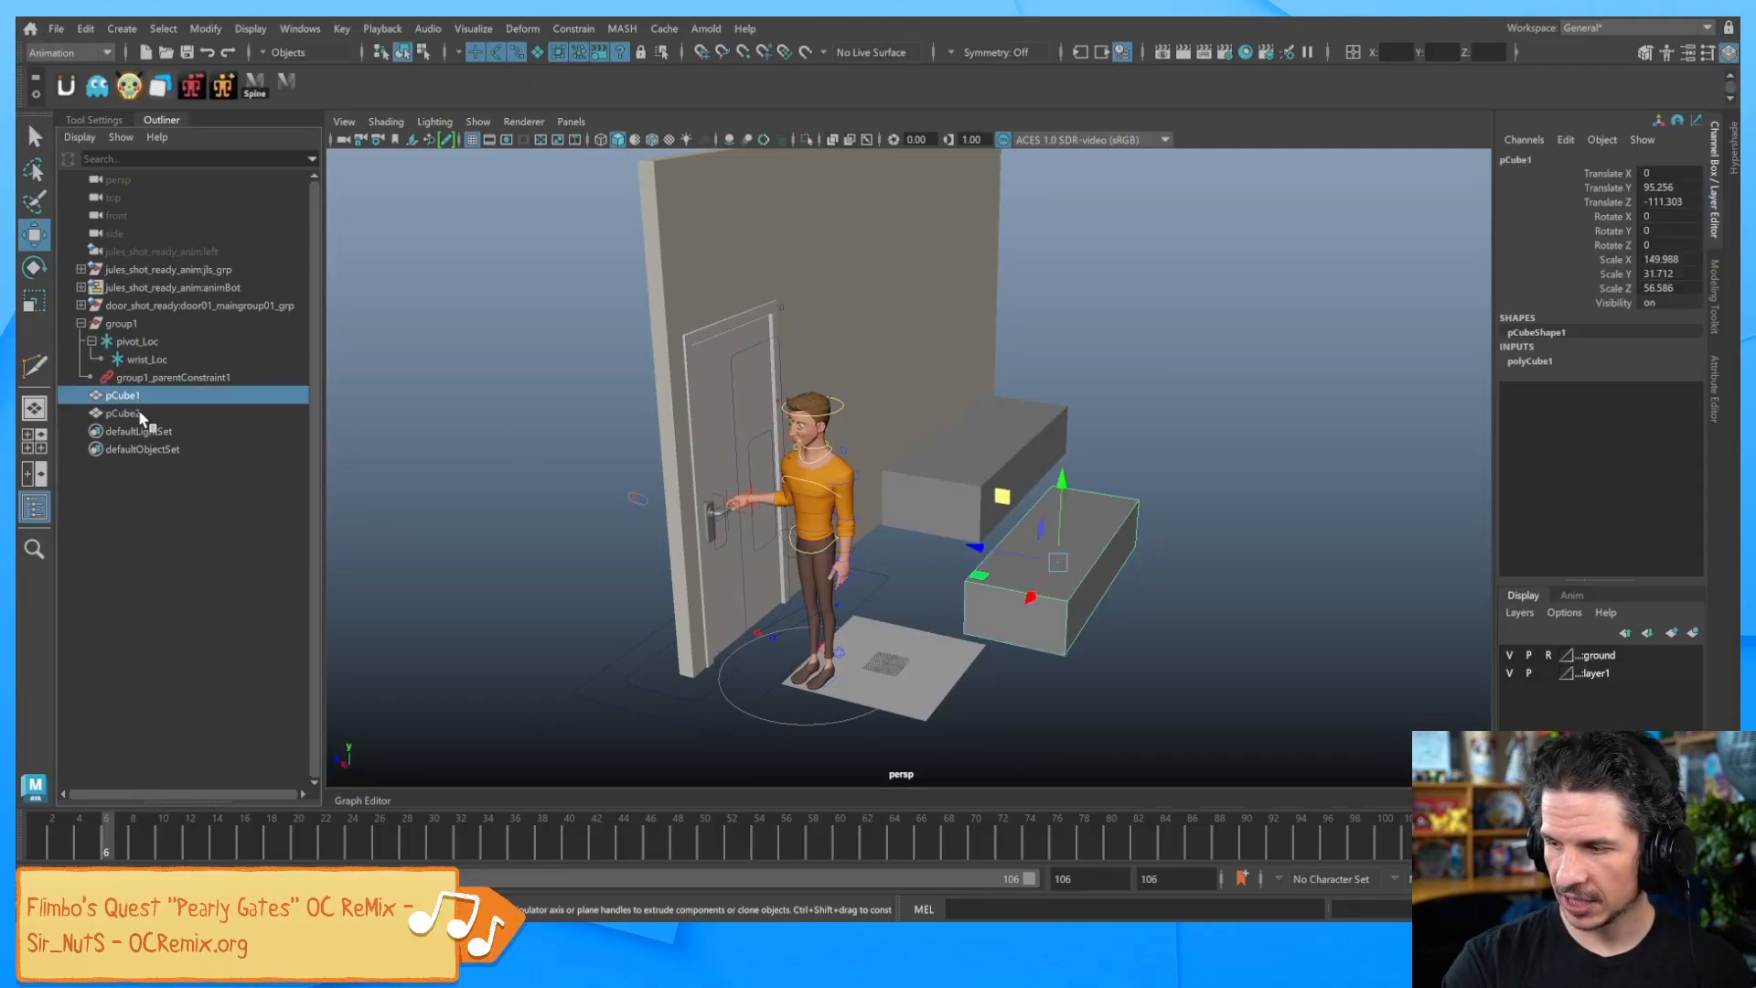
click(135, 395)
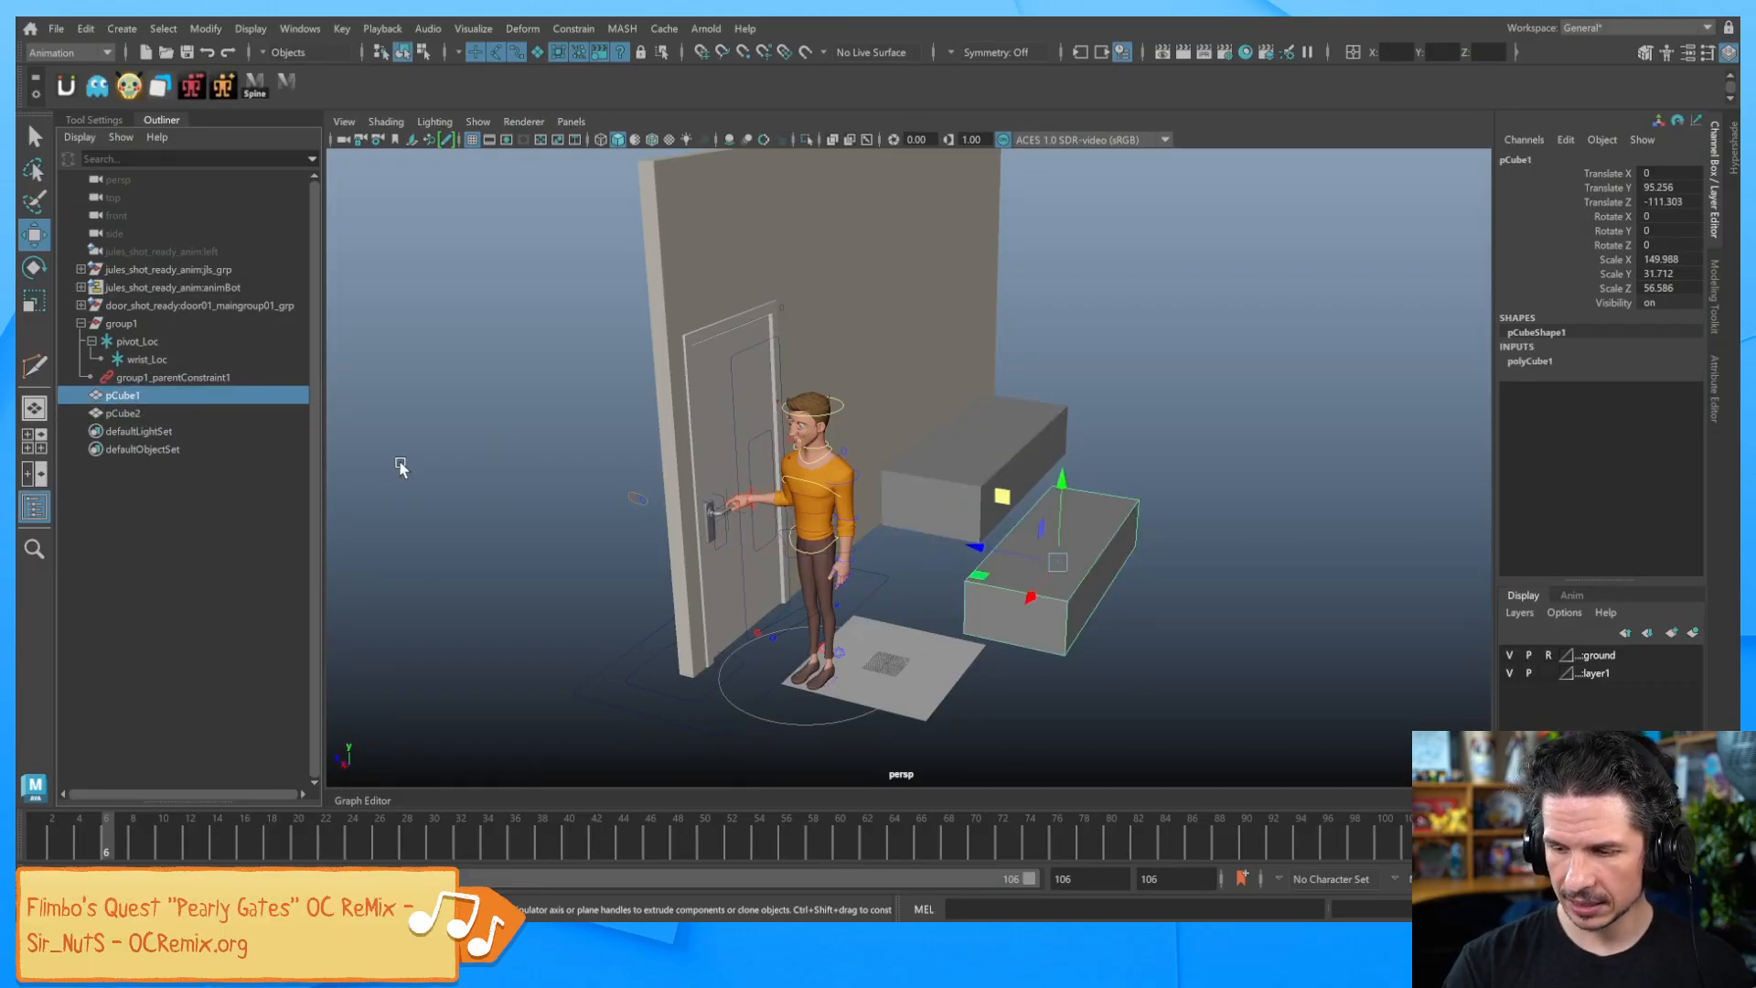
key(r)
drag(1031, 596, 995, 550)
alt+middle_drag(1080, 574, 1021, 601)
Parent-constrain the upper box, pCube2, to the lower box, pCube1
ctrl+click(176, 414)
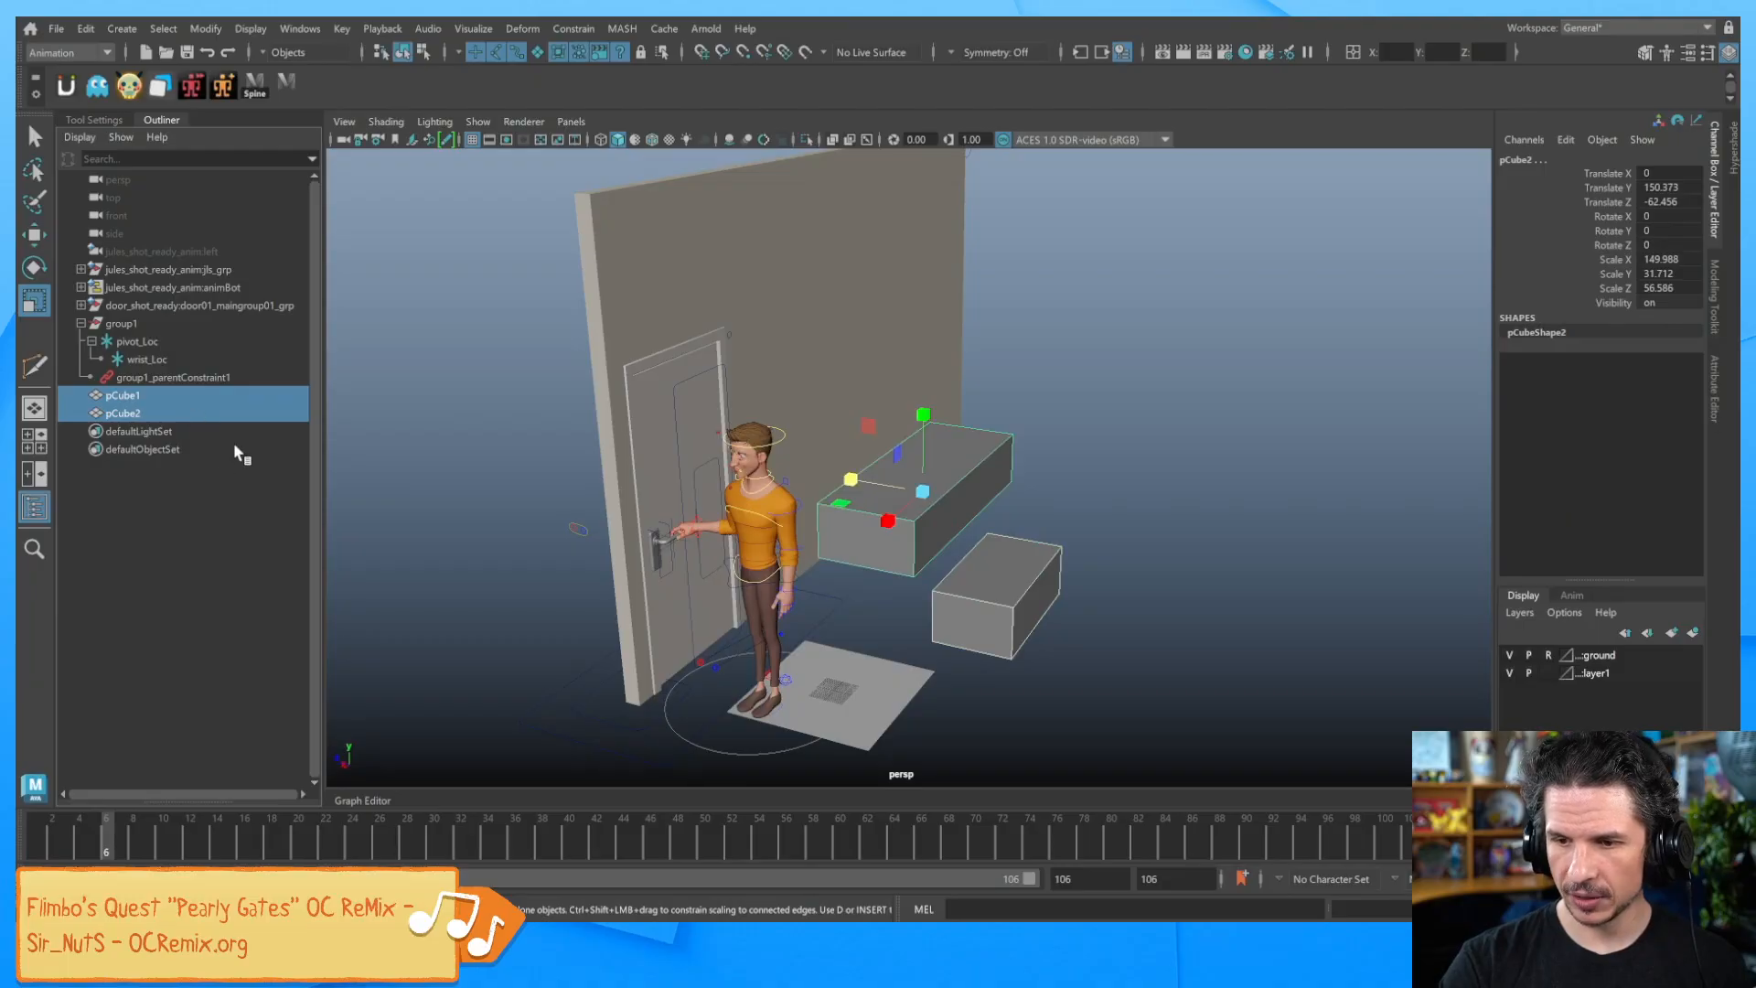
click(573, 28)
click(620, 80)
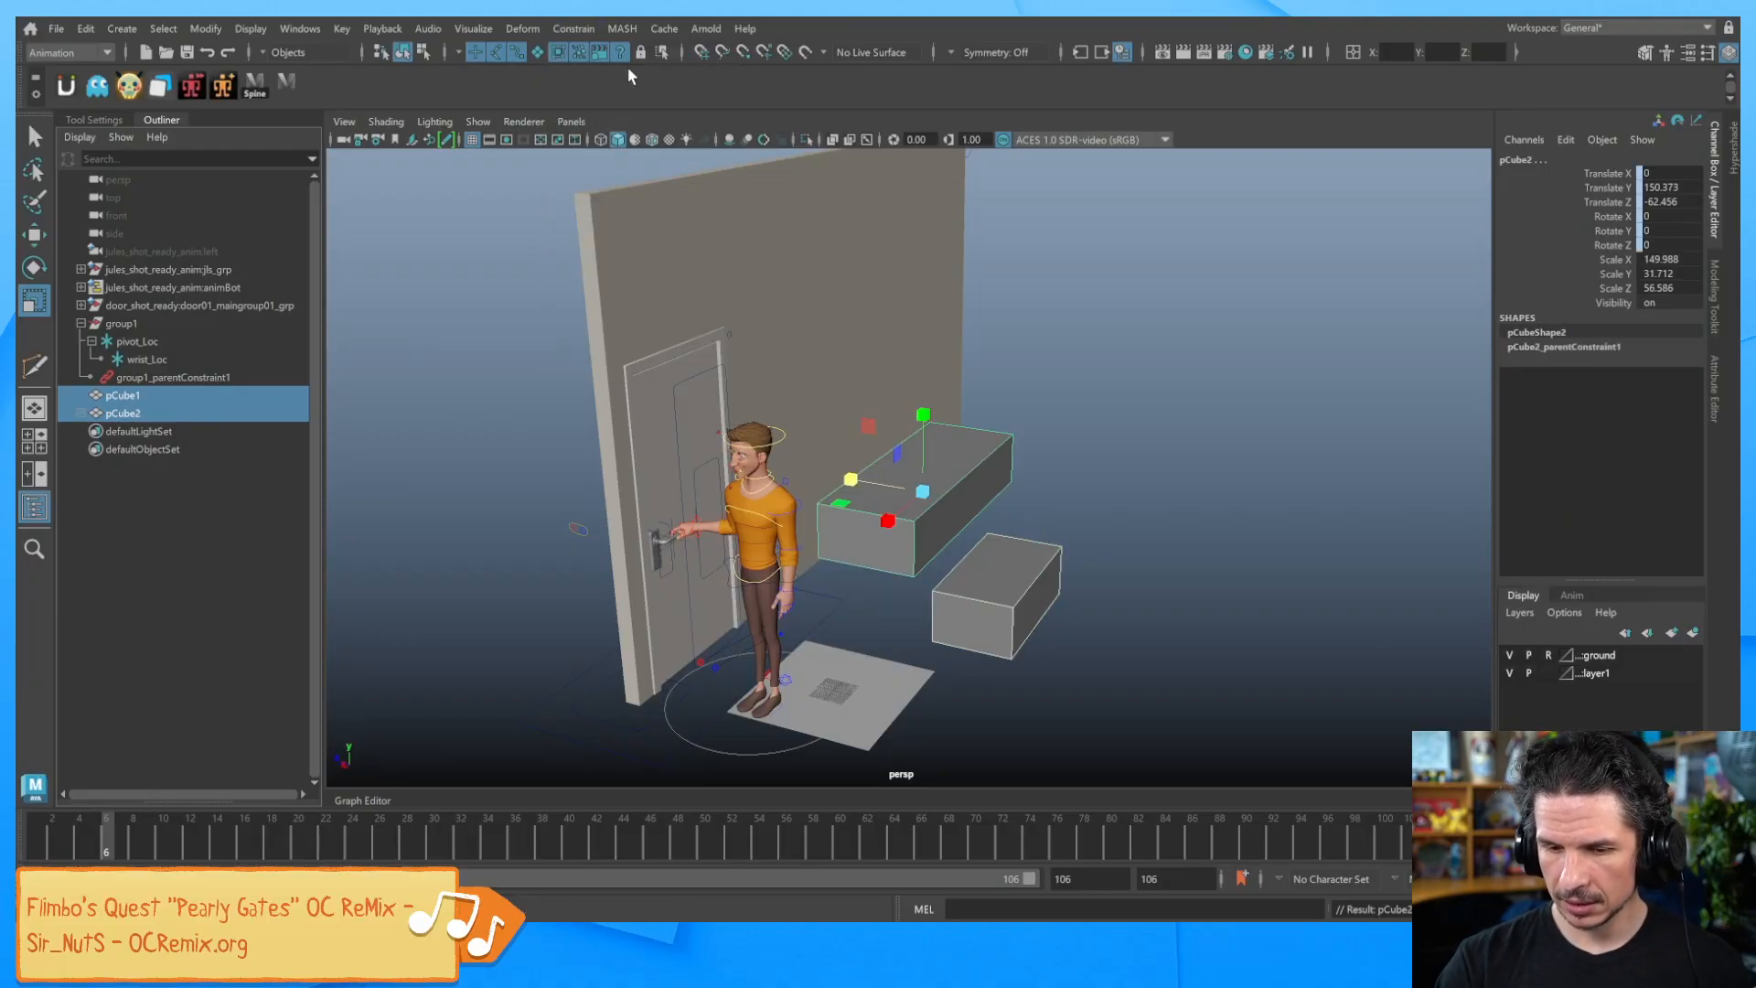
Rotate pCube1 to test the parent constraint on pCube2, then undo the rotation and the constraint
click(208, 395)
key(e)
drag(1045, 569, 1057, 627)
key(ctrl+z)
key(ctrl+z)
key(ctrl+z)
key(ctrl+z)
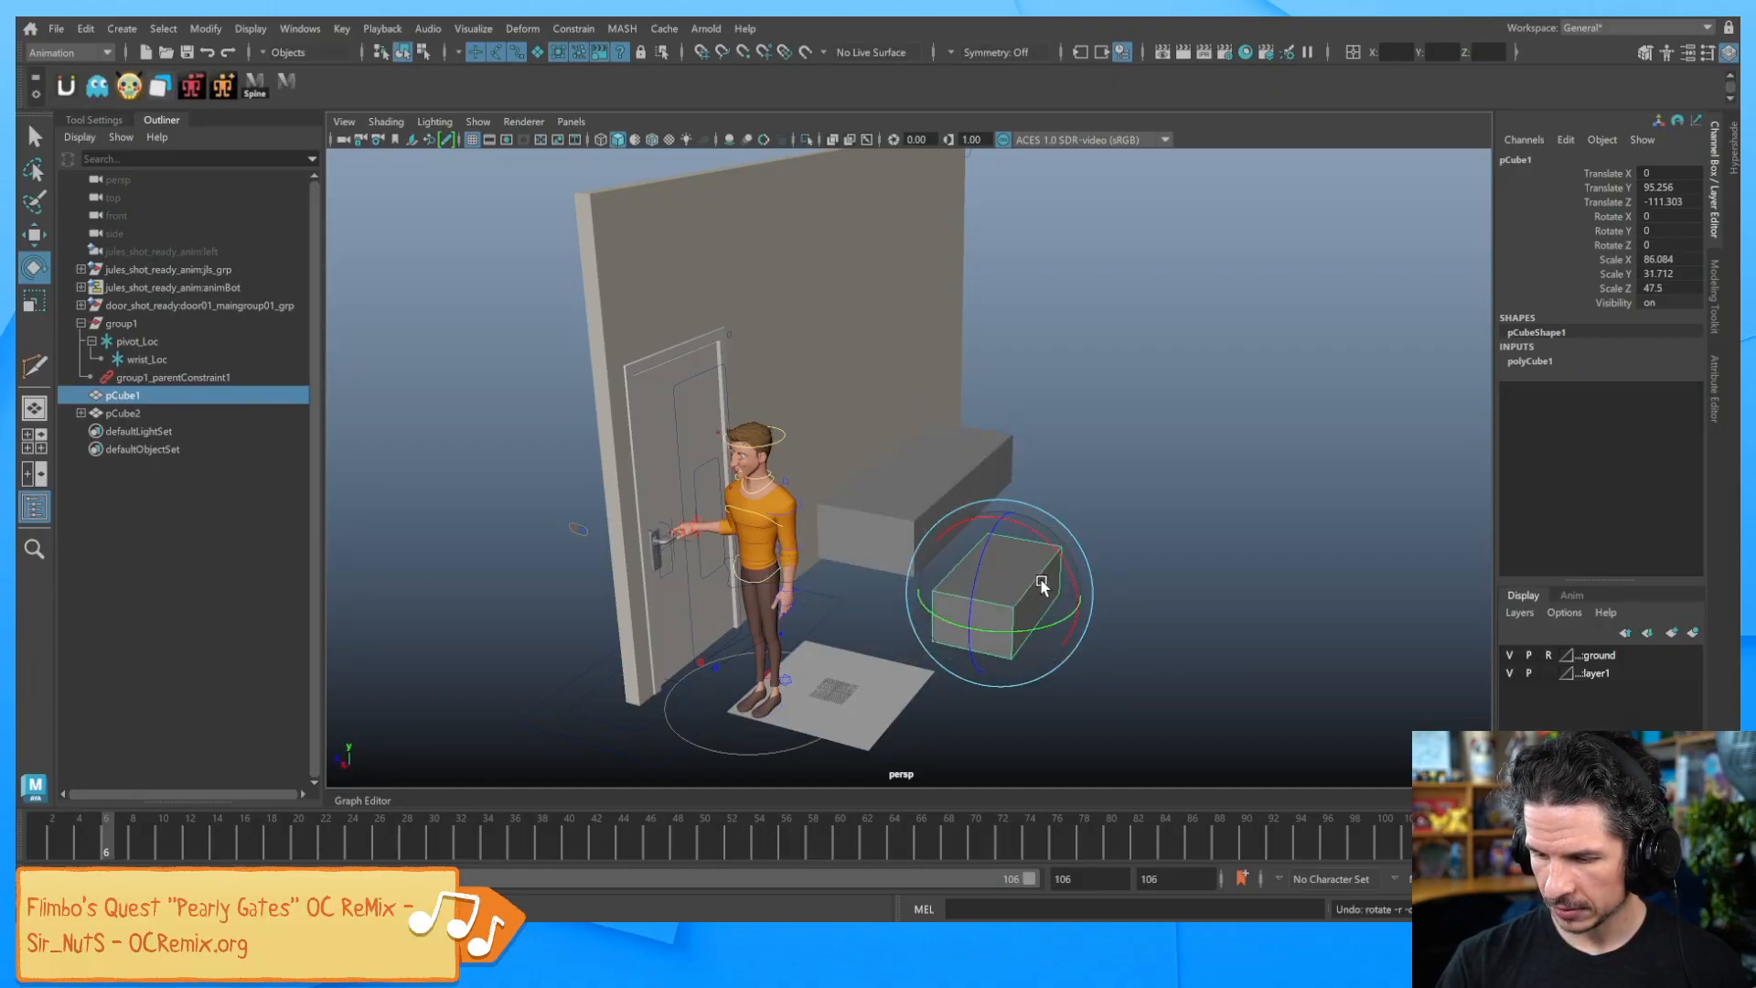
Make pCube1 a child of pCube2 in the scene hierarchy
click(148, 397)
middle_drag(146, 398, 146, 414)
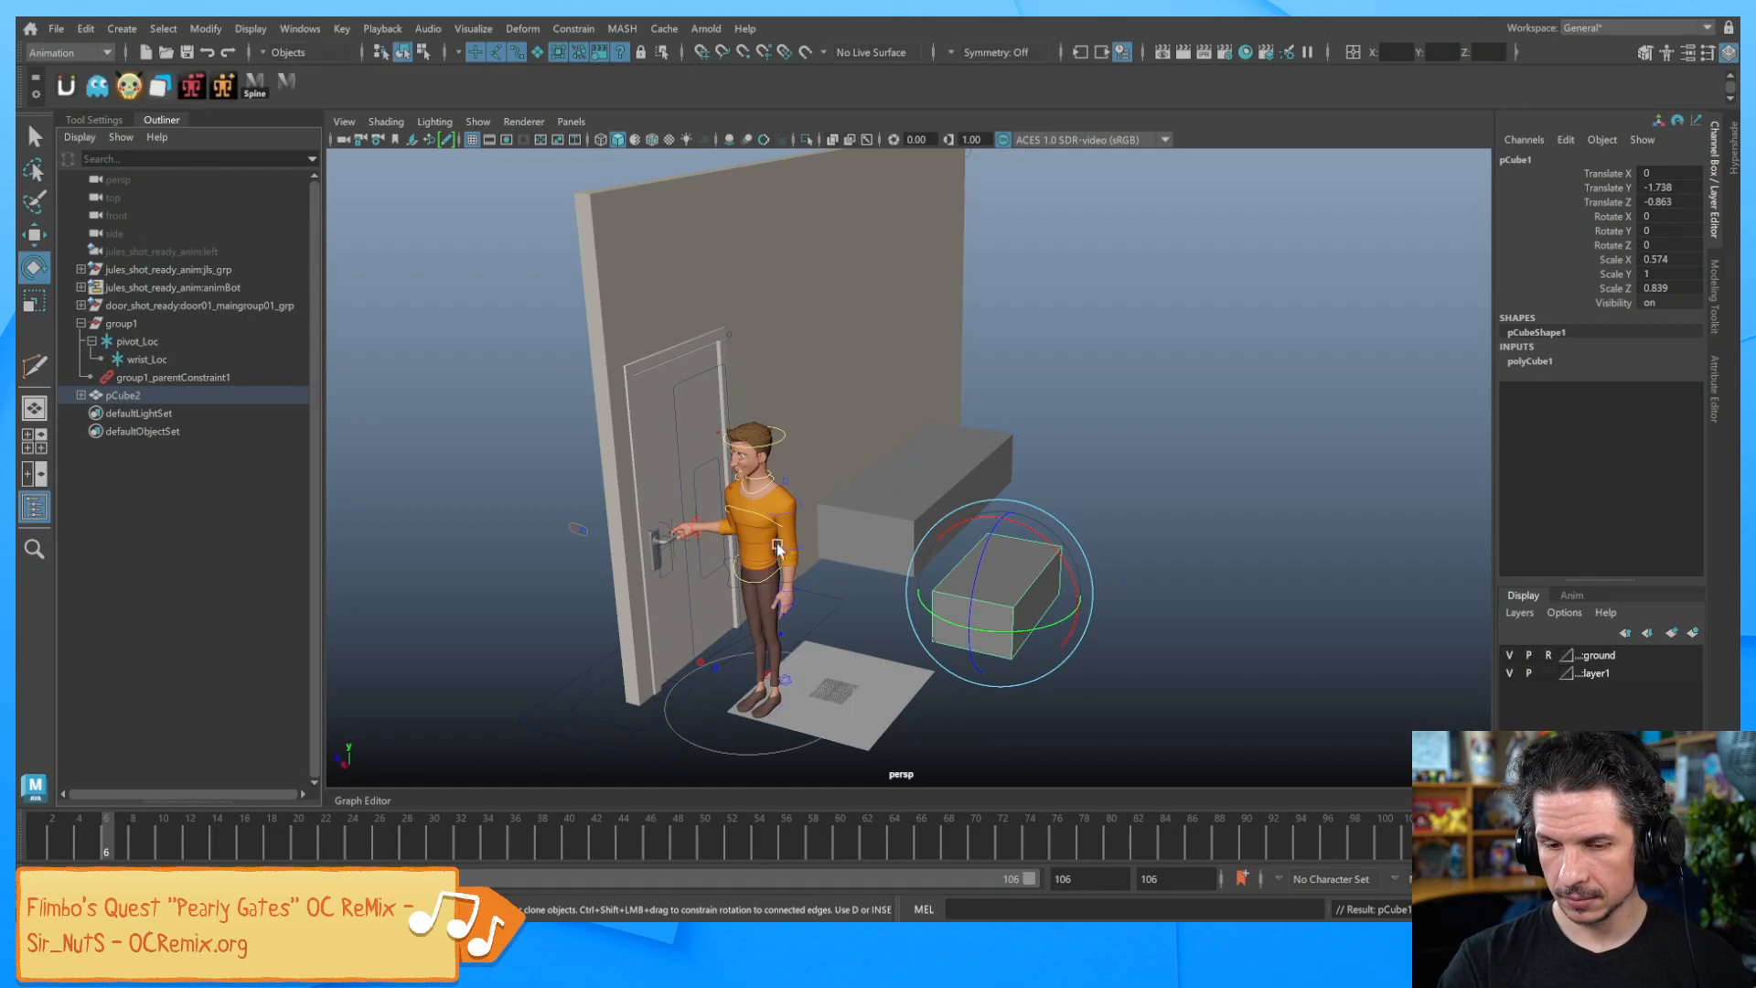
click(149, 381)
Rotate pCube2 freely to test how its child box follows, and undo each test rotation
click(174, 397)
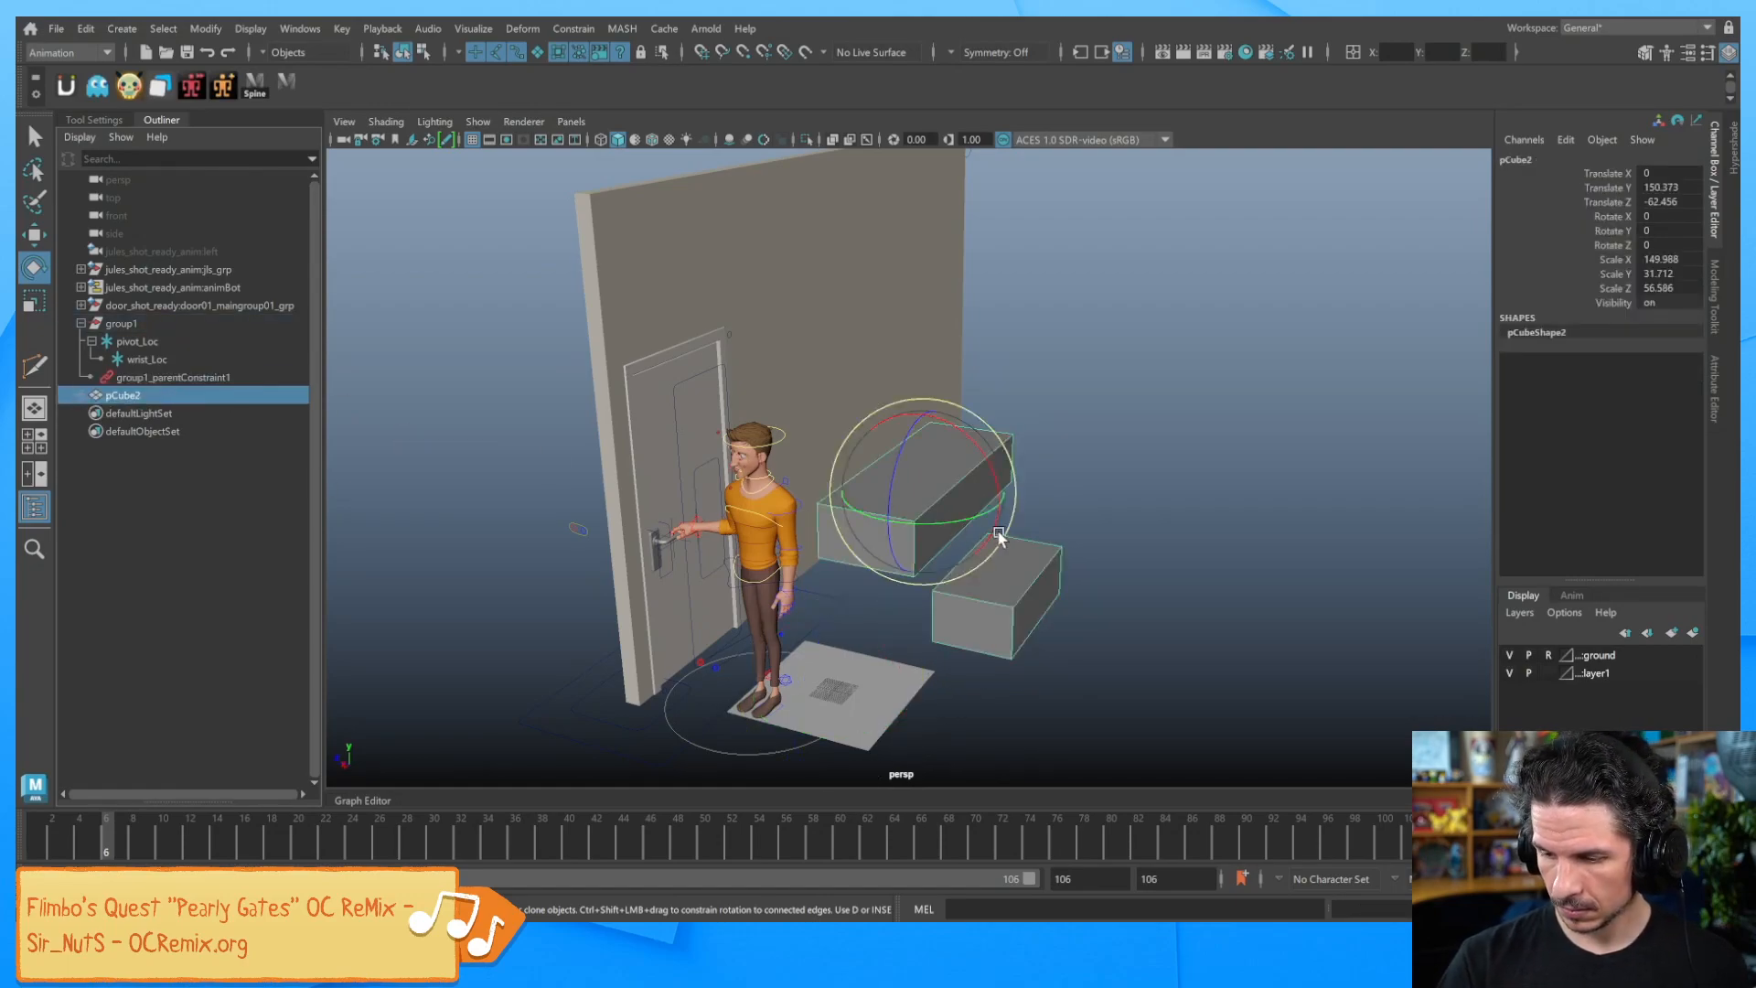
drag(946, 538, 908, 522)
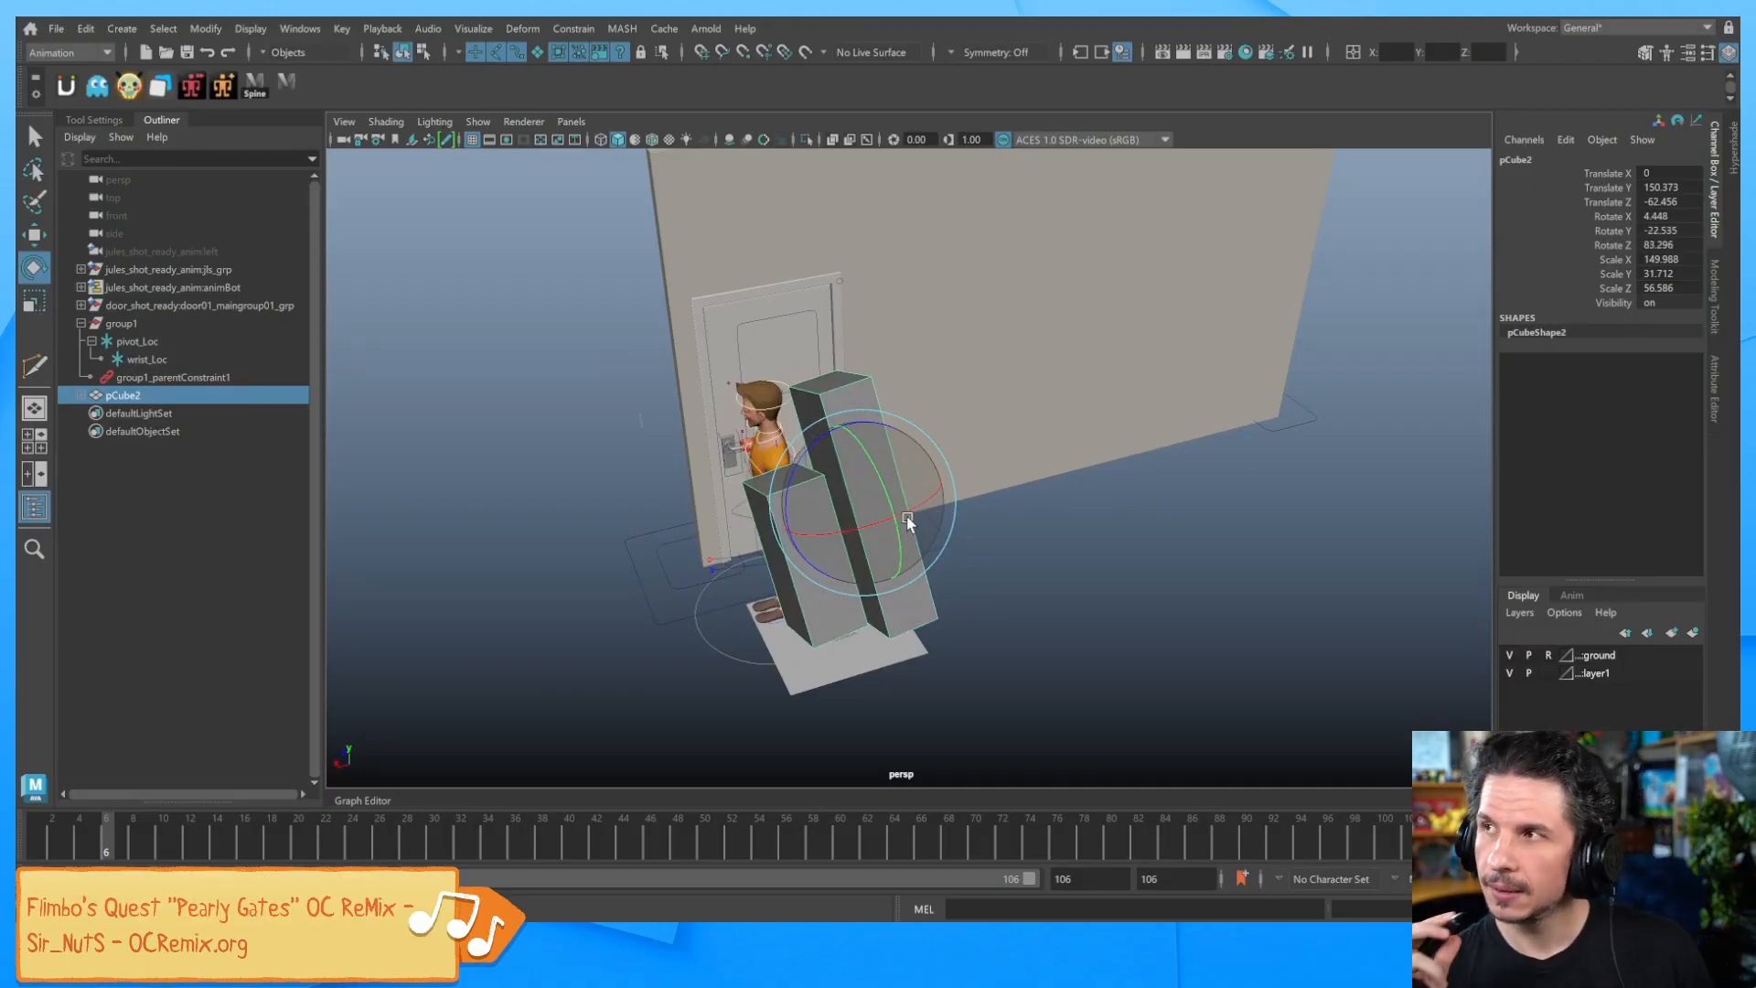
key(ctrl+z)
key(ctrl+z)
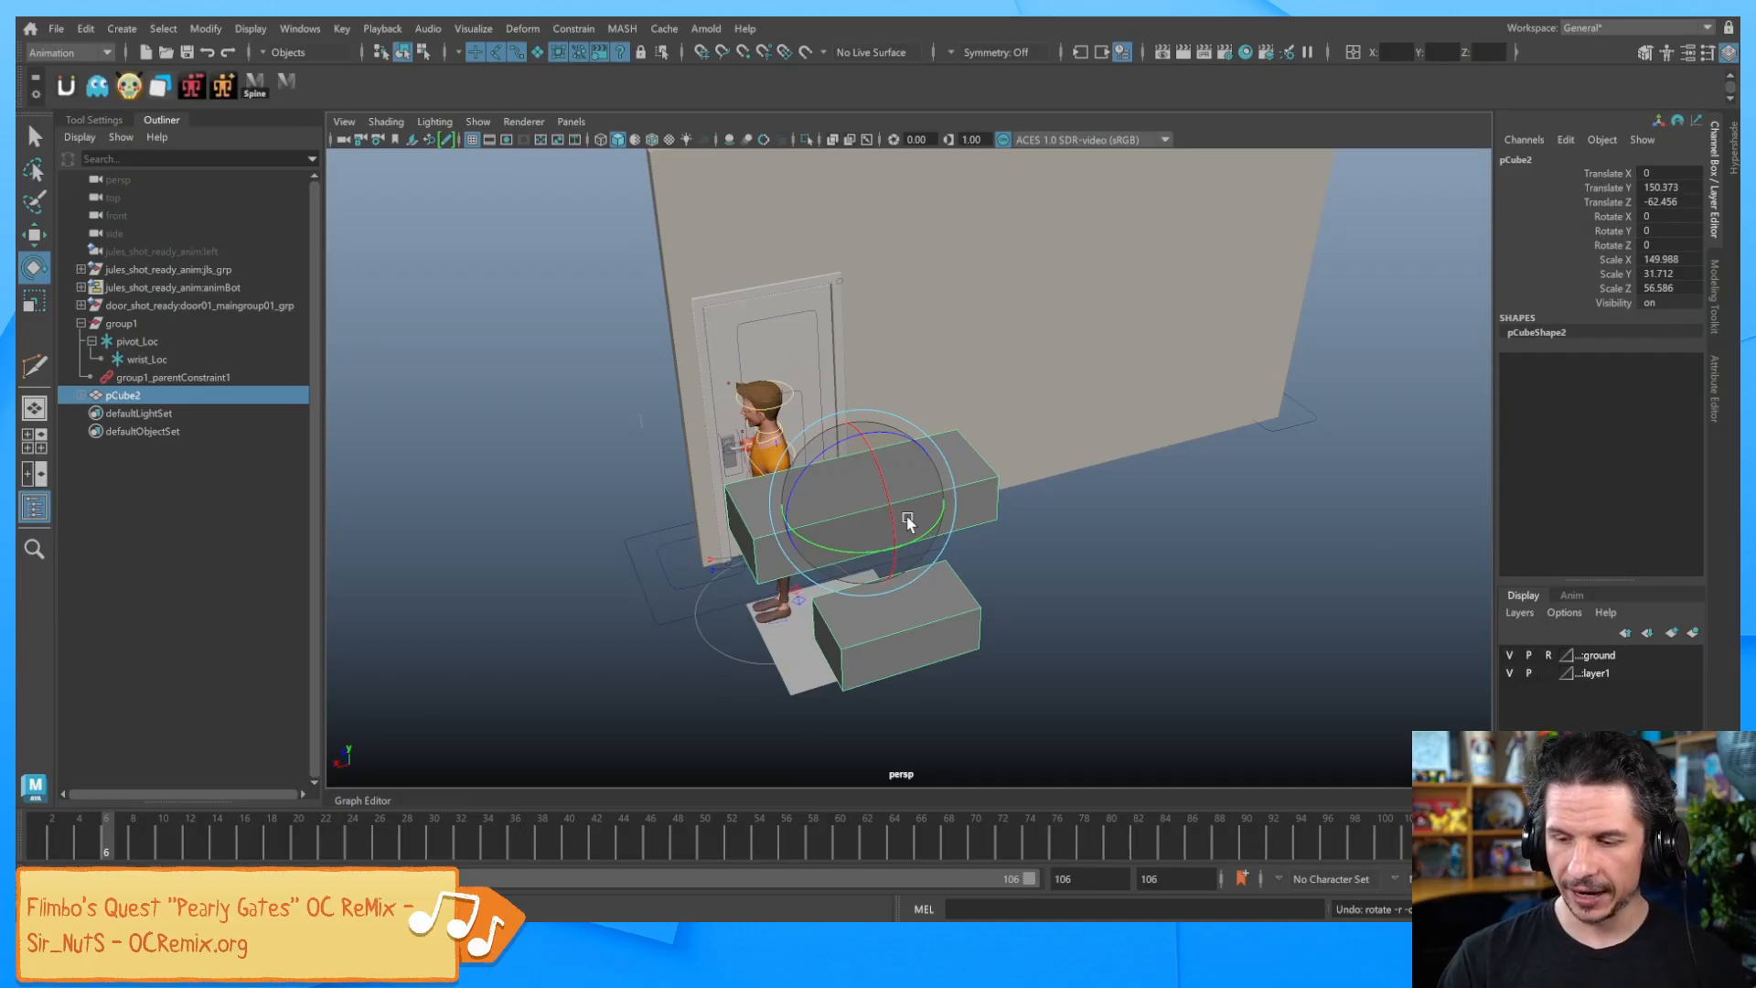
drag(843, 474, 863, 549)
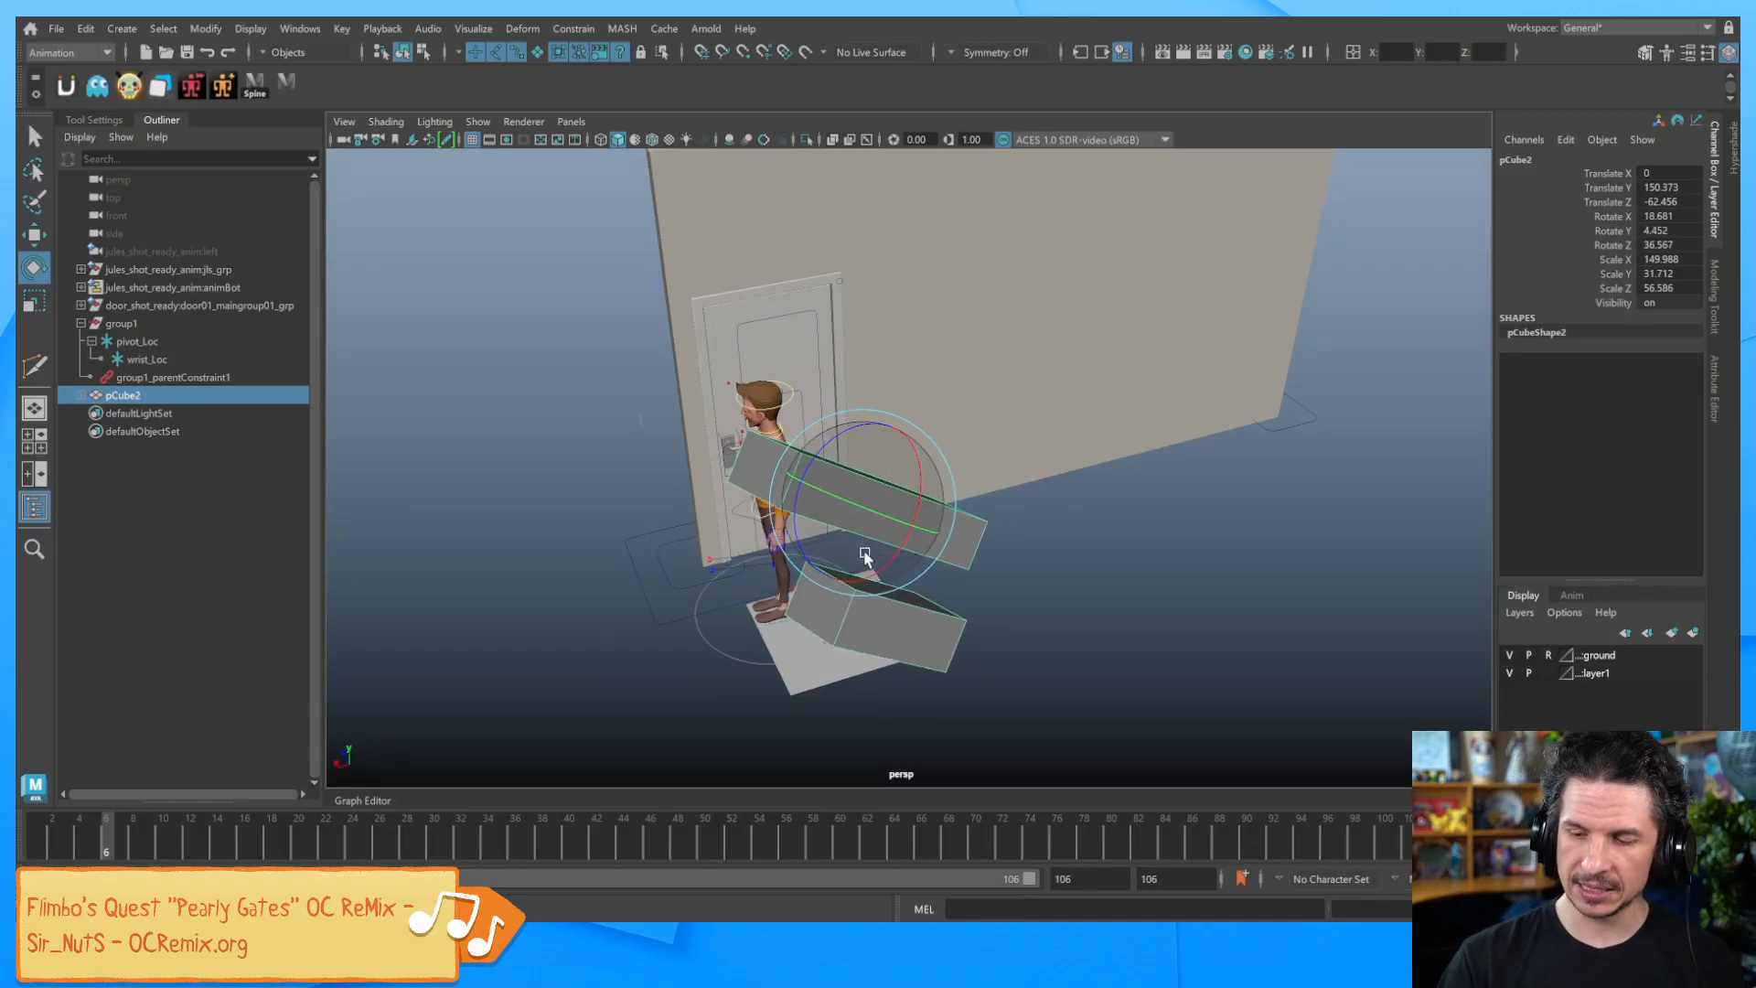
key(ctrl+z)
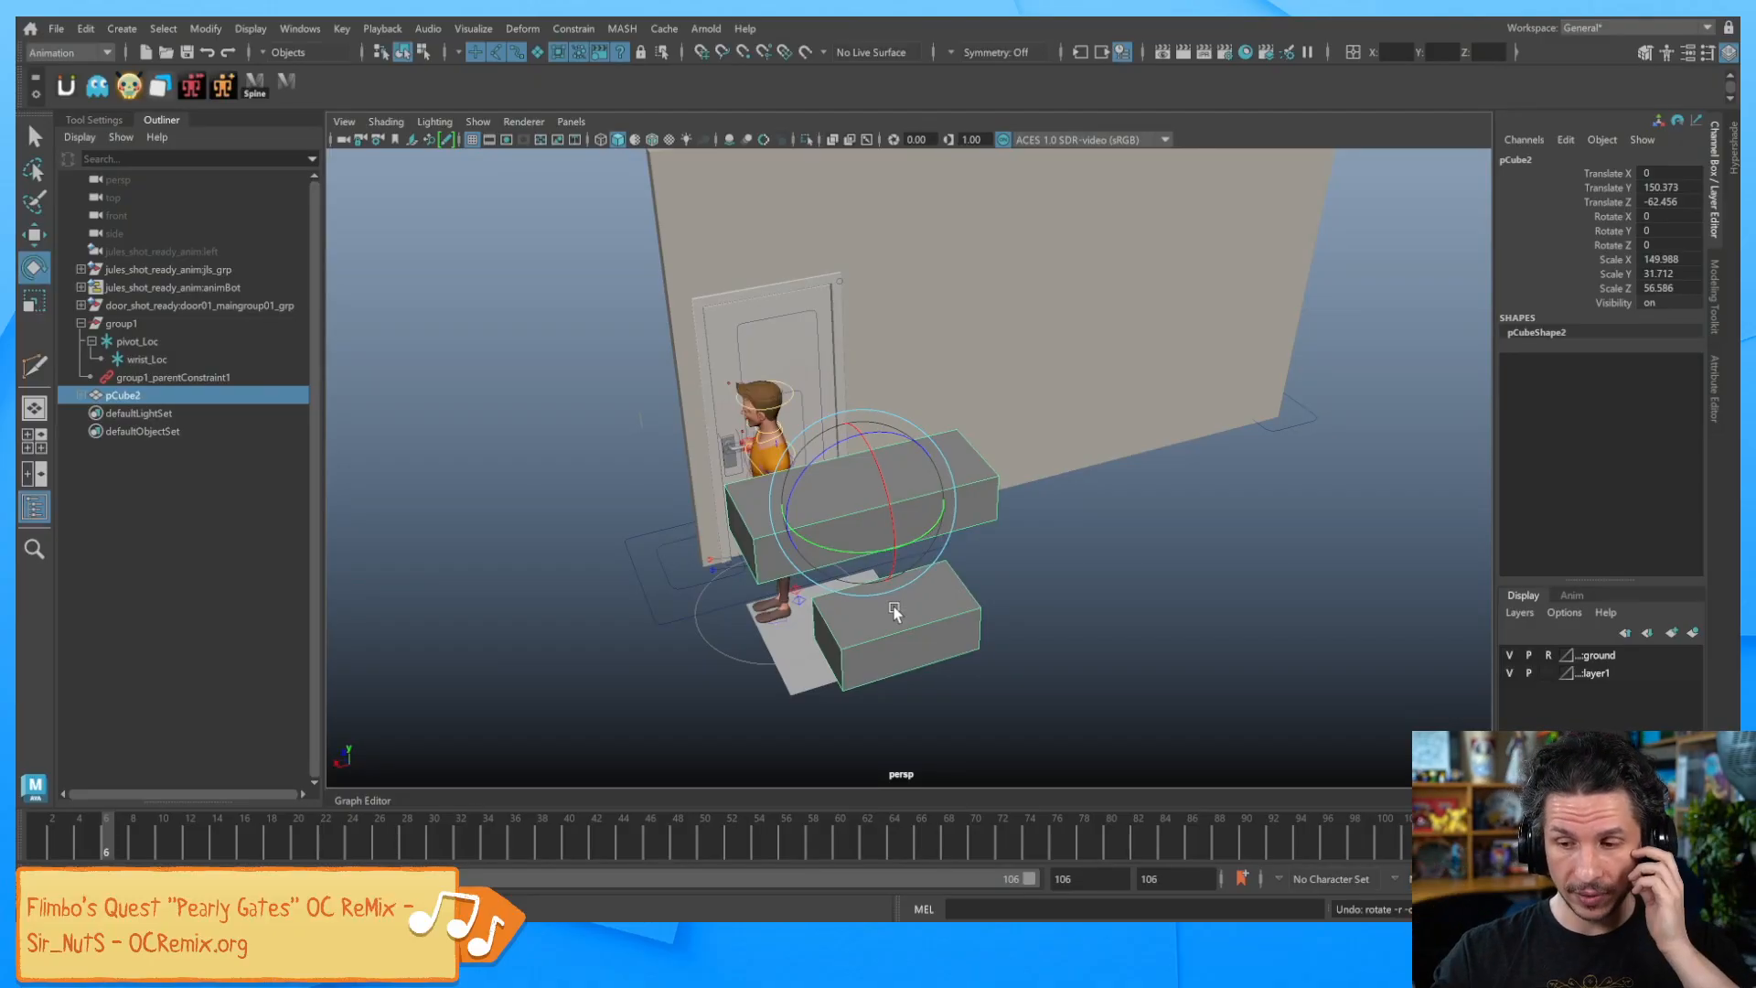
Delete both example boxes and select the parent constraint under group1
key(Delete)
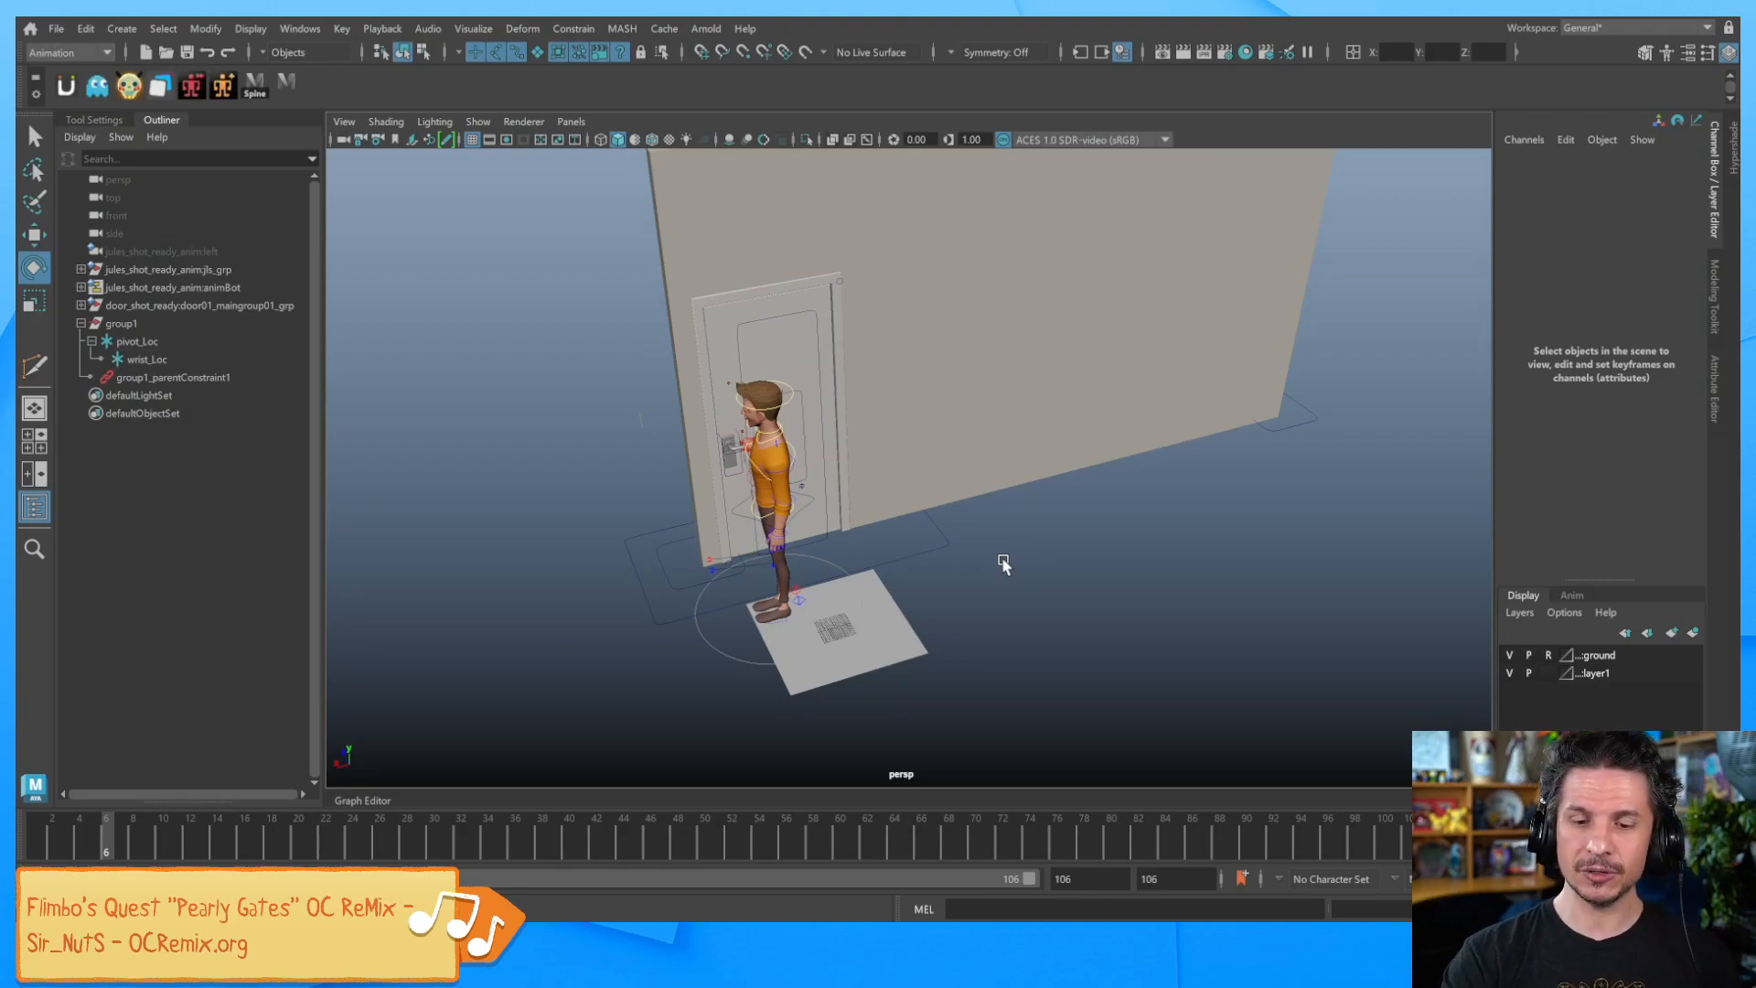
click(148, 358)
key(Down)
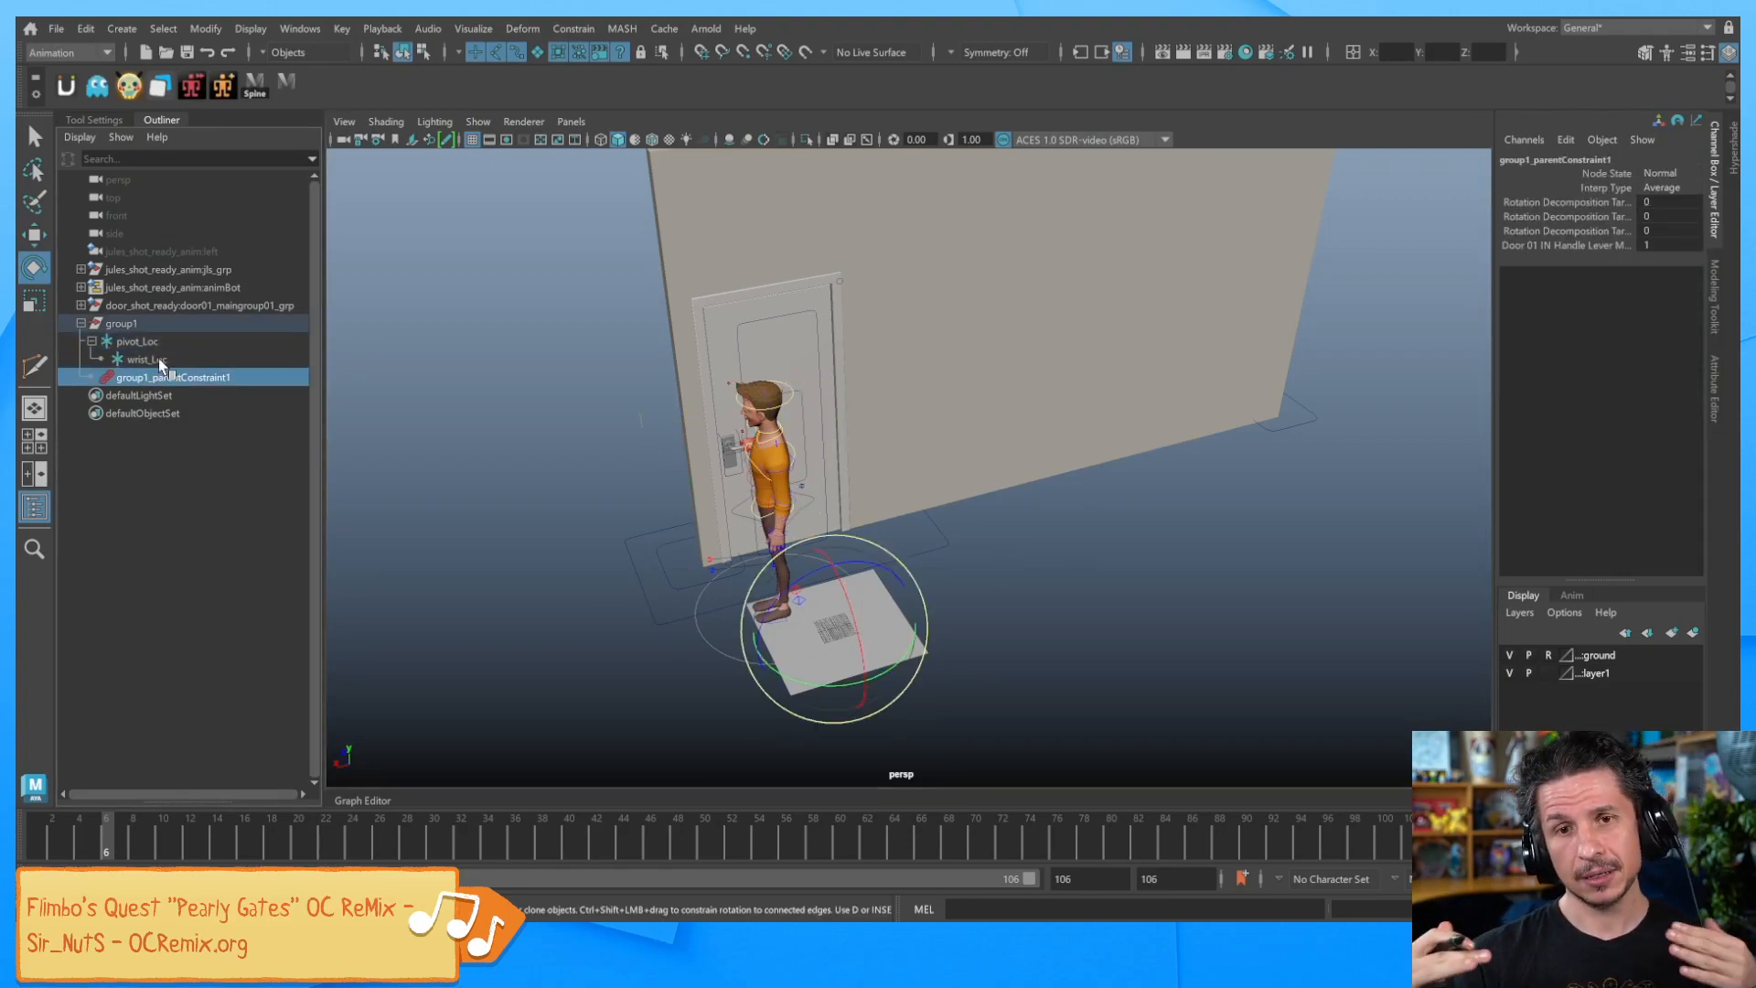